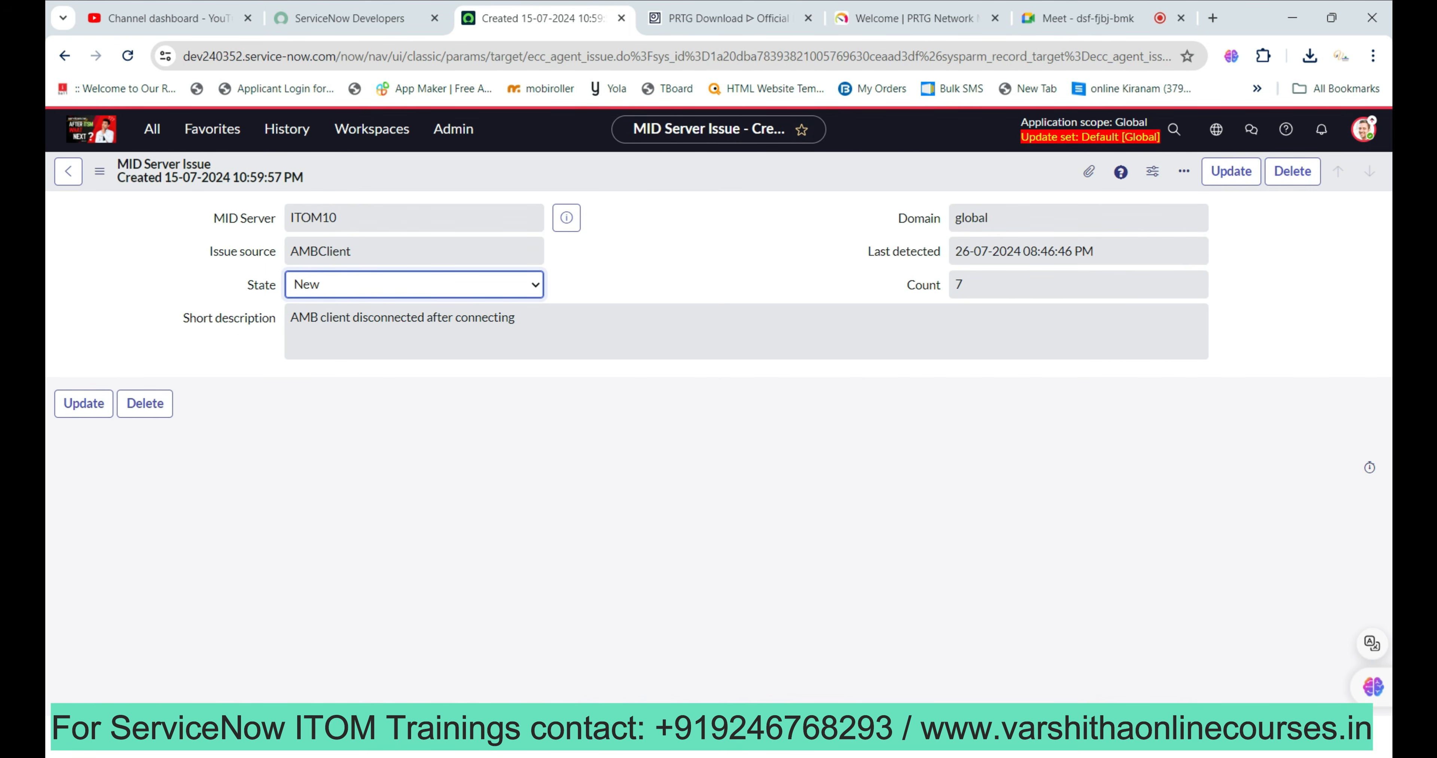
# Mark the ITOM10 AMB client disconnect issue as Resolved and save it.
pyautogui.click(414, 285)
pyautogui.click(320, 355)
pyautogui.click(1231, 171)
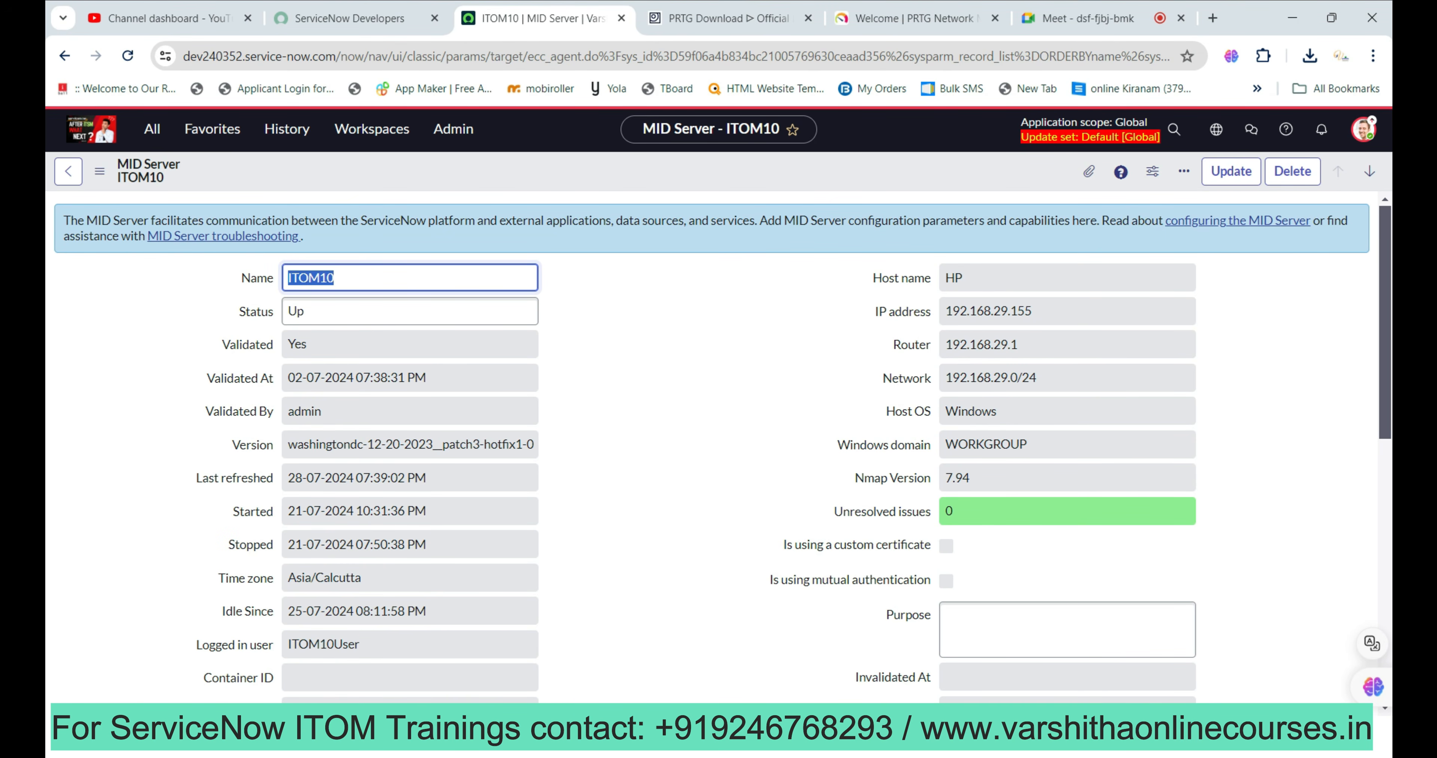
# Review the ITOM10 MID Server record, now Up and validated with 0 unresolved issues.
pyautogui.scroll(-3, 719, 446)
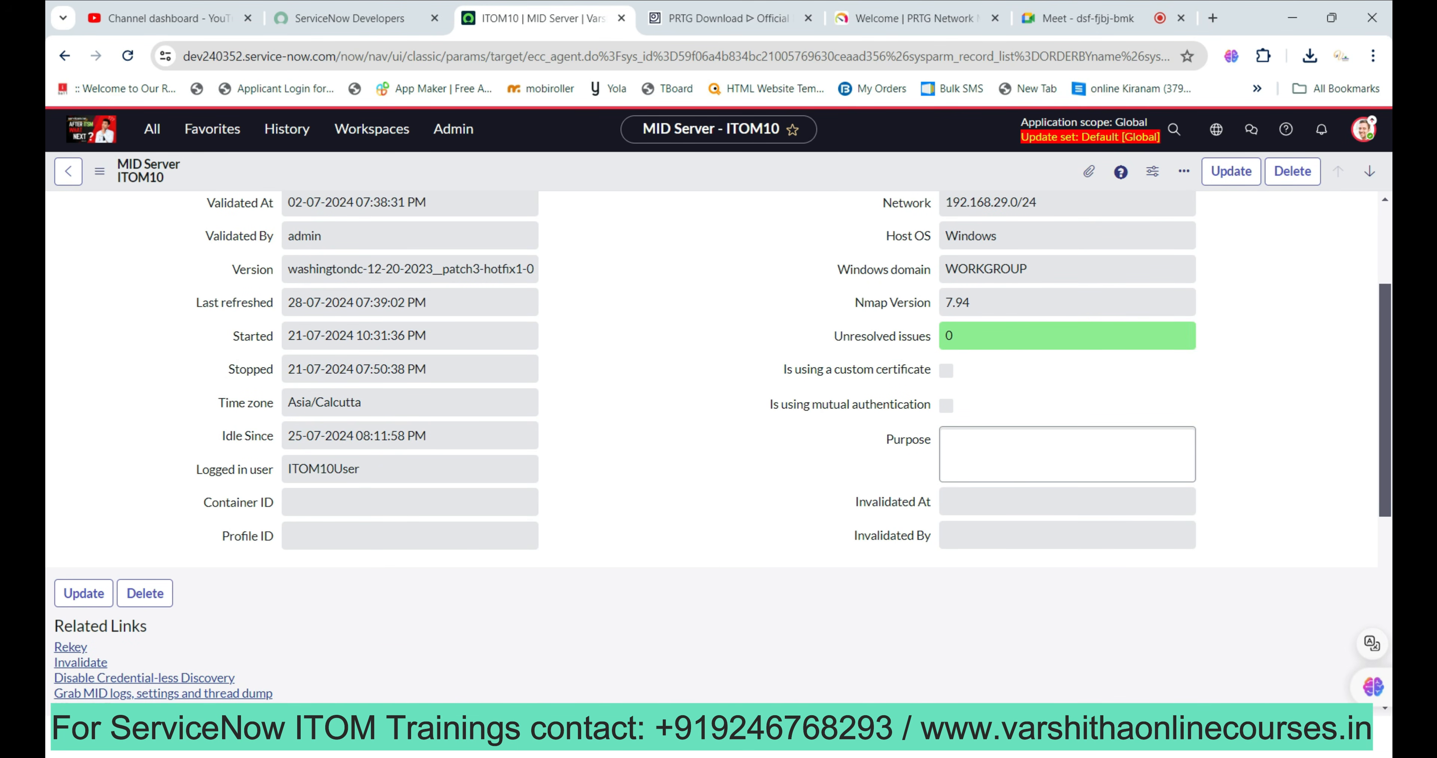
pyautogui.scroll(3, 718, 446)
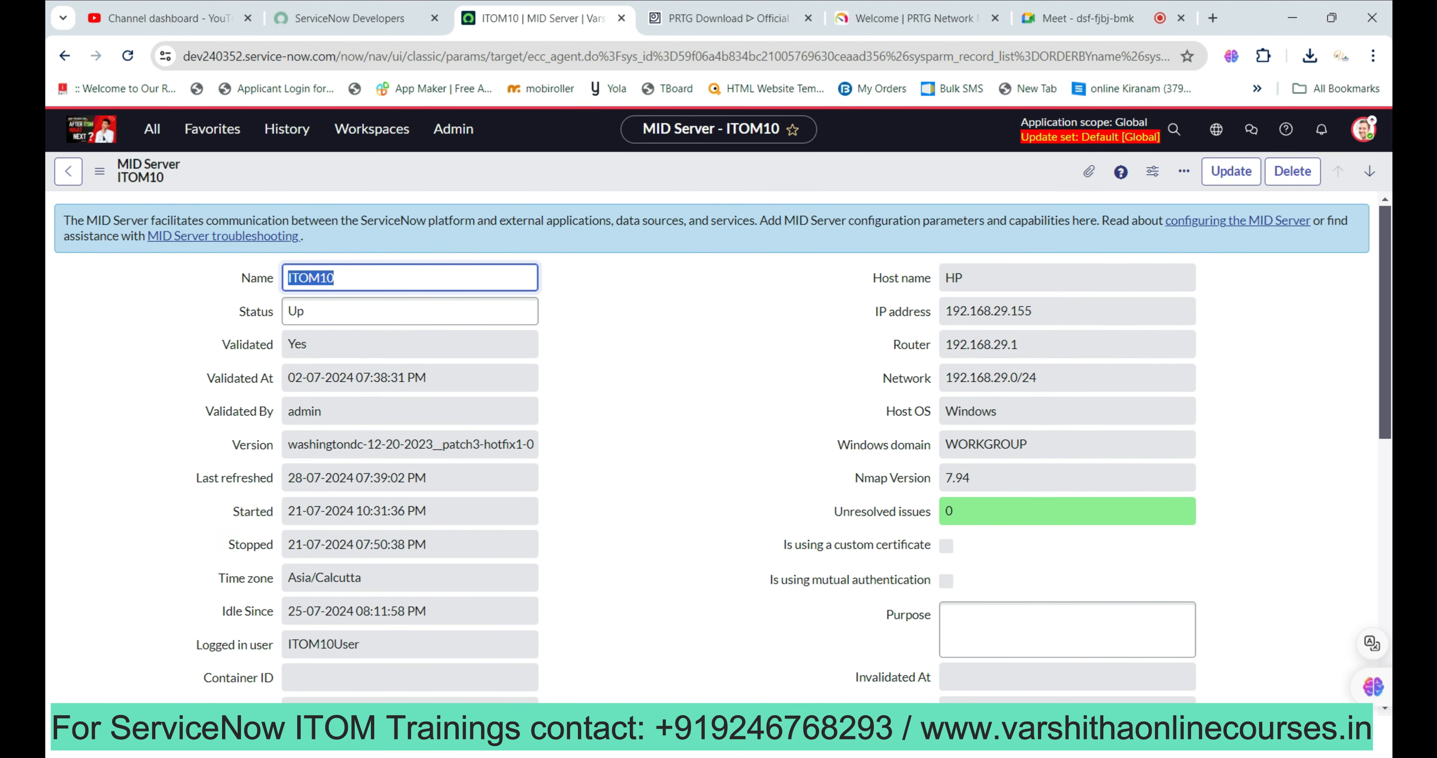
pyautogui.scroll(-8, 719, 446)
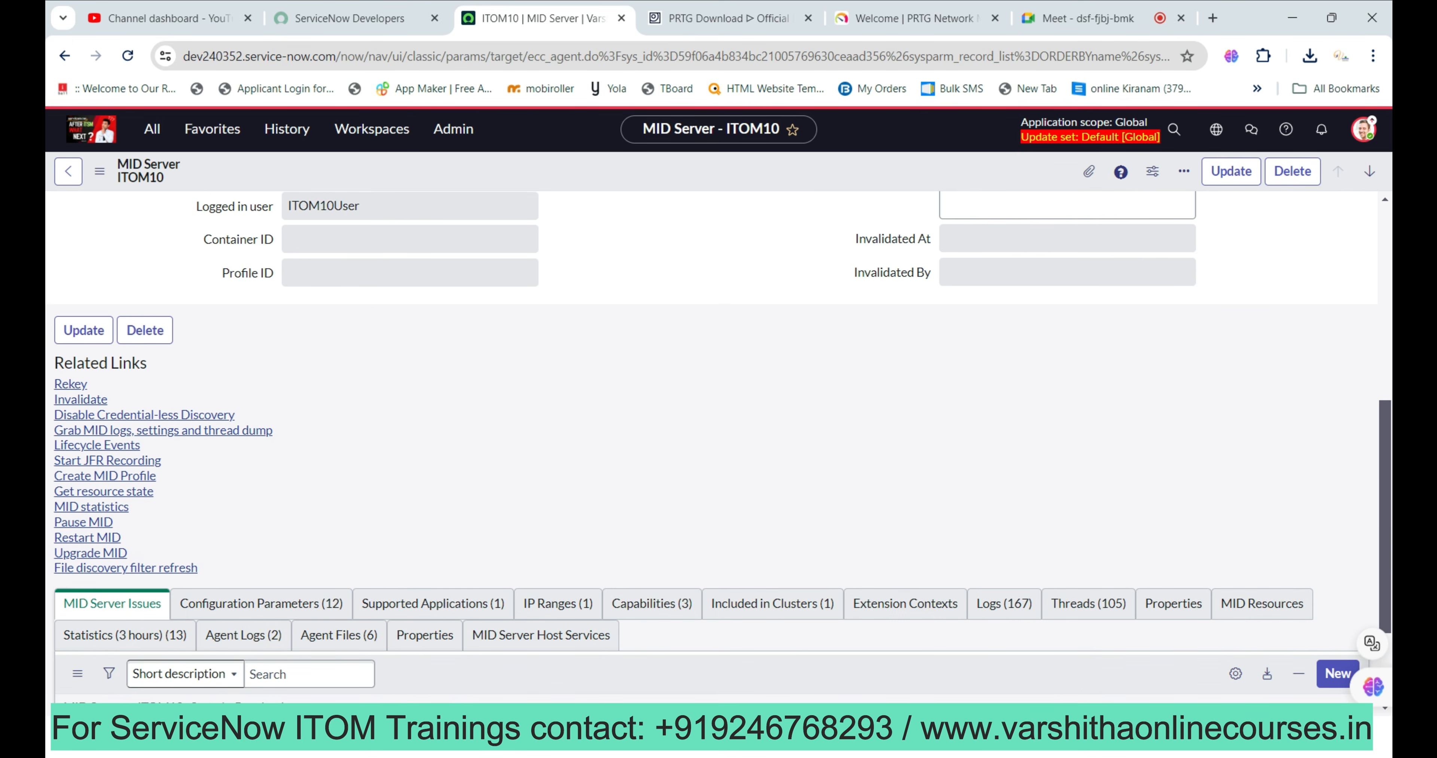
pyautogui.scroll(8, 719, 446)
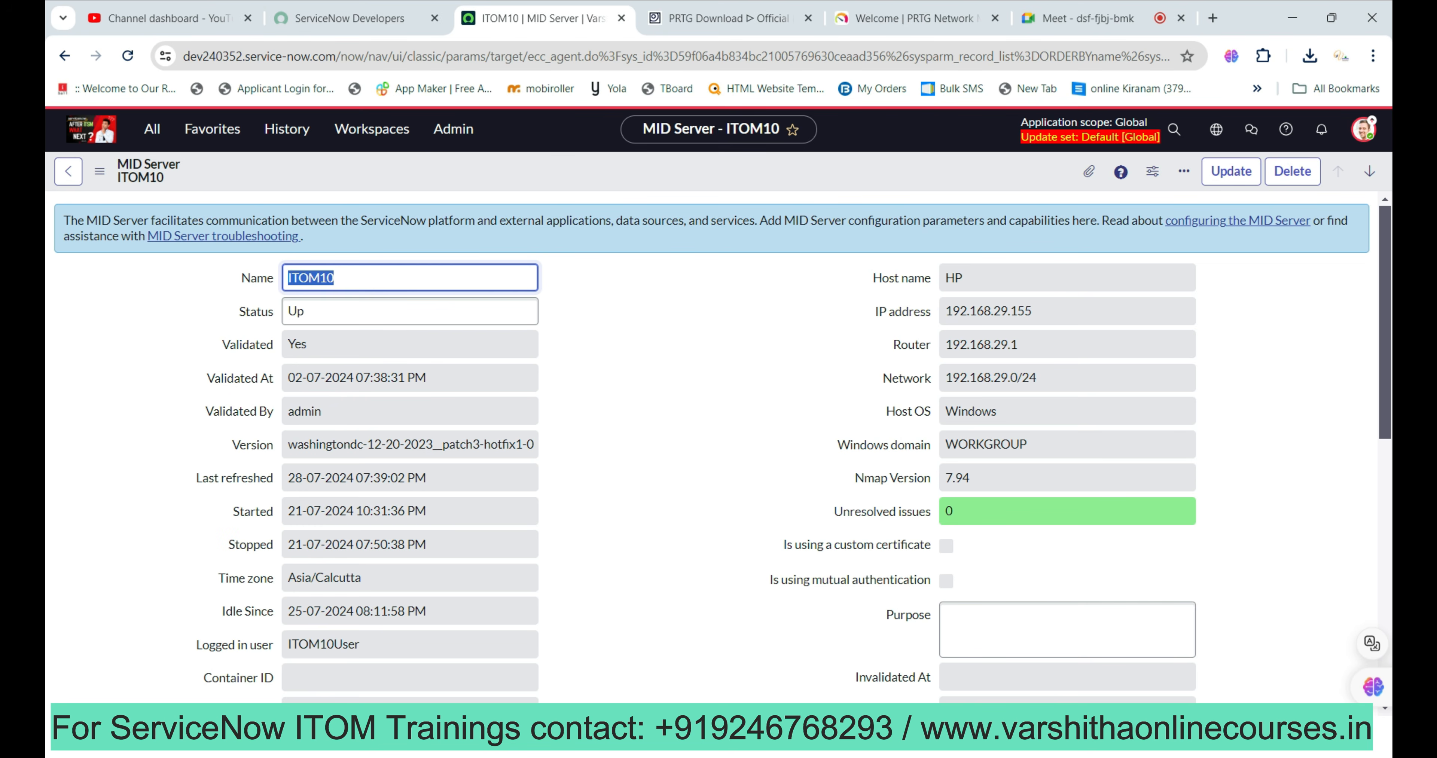
pyautogui.hotkey('alt', 'Tab')
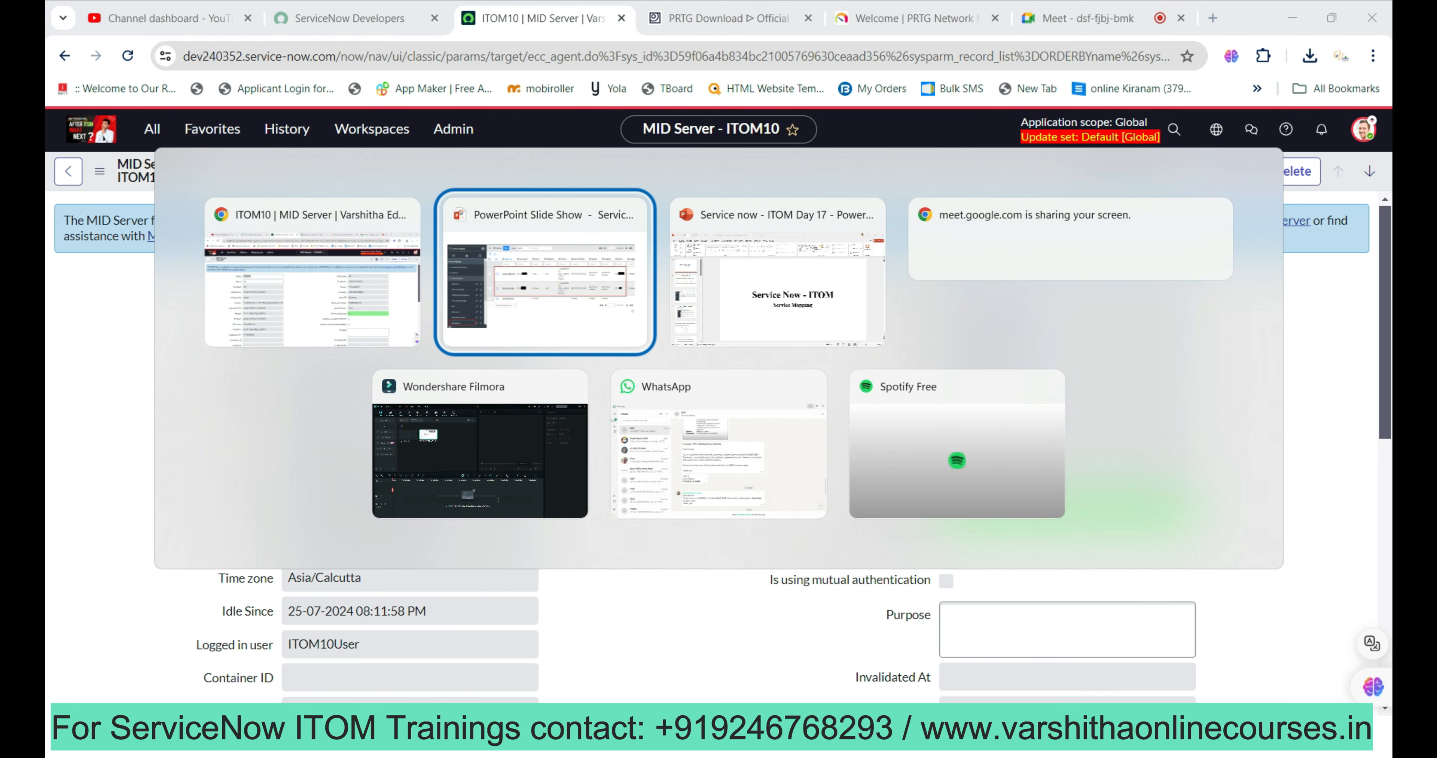
# Page from the Service Mapping Credentials slide to the Windows Credentials form example, then return to ServiceNow.
pyautogui.press('Right')
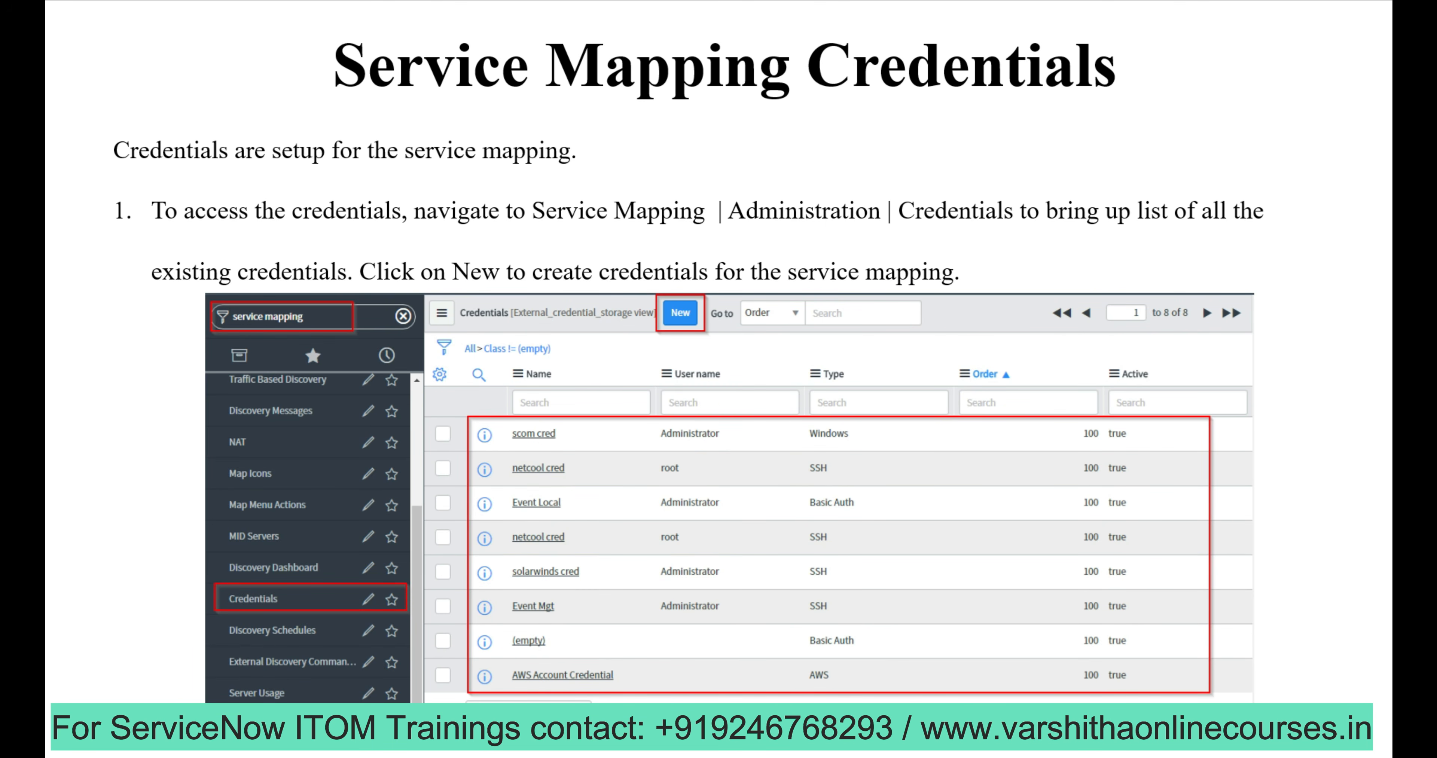
pyautogui.press('Right')
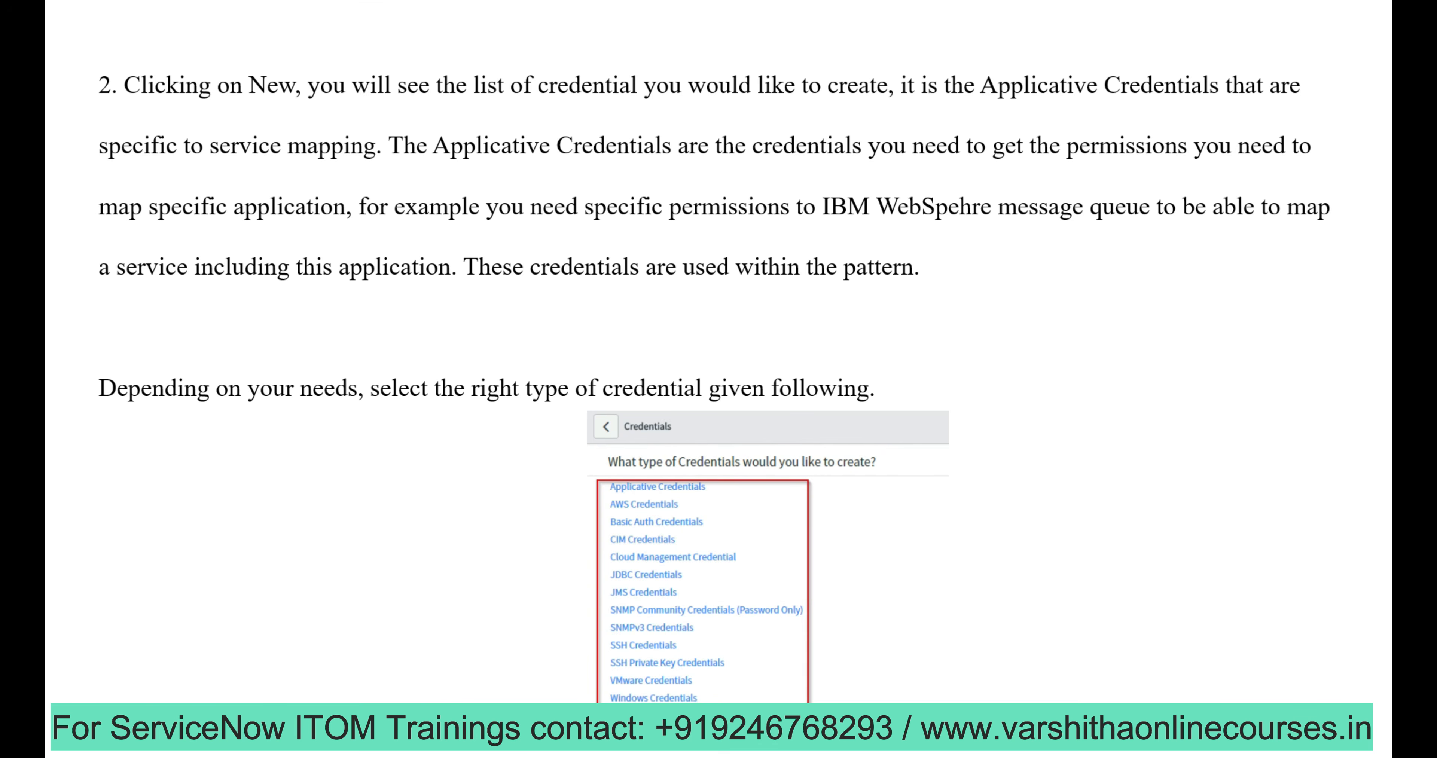
pyautogui.press('Left')
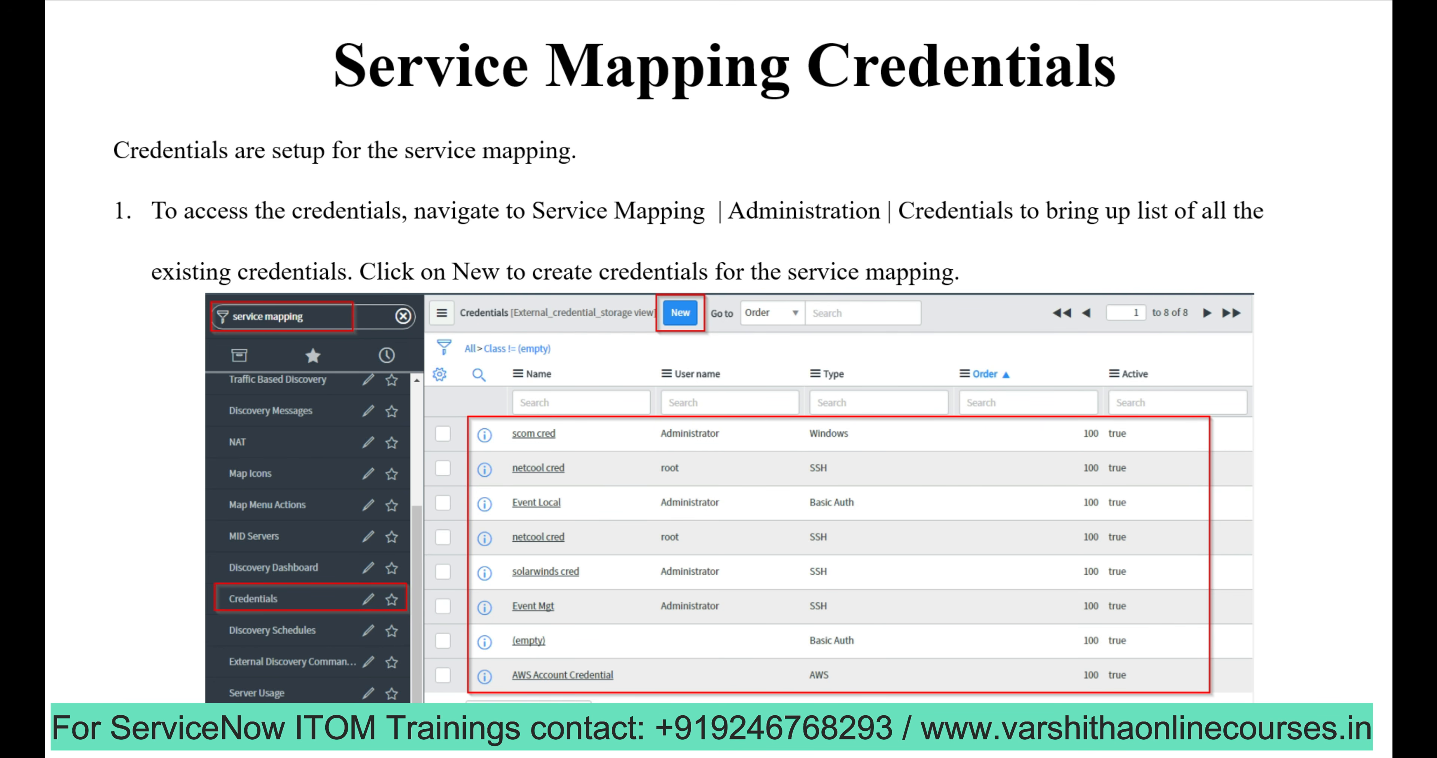
pyautogui.press('Right')
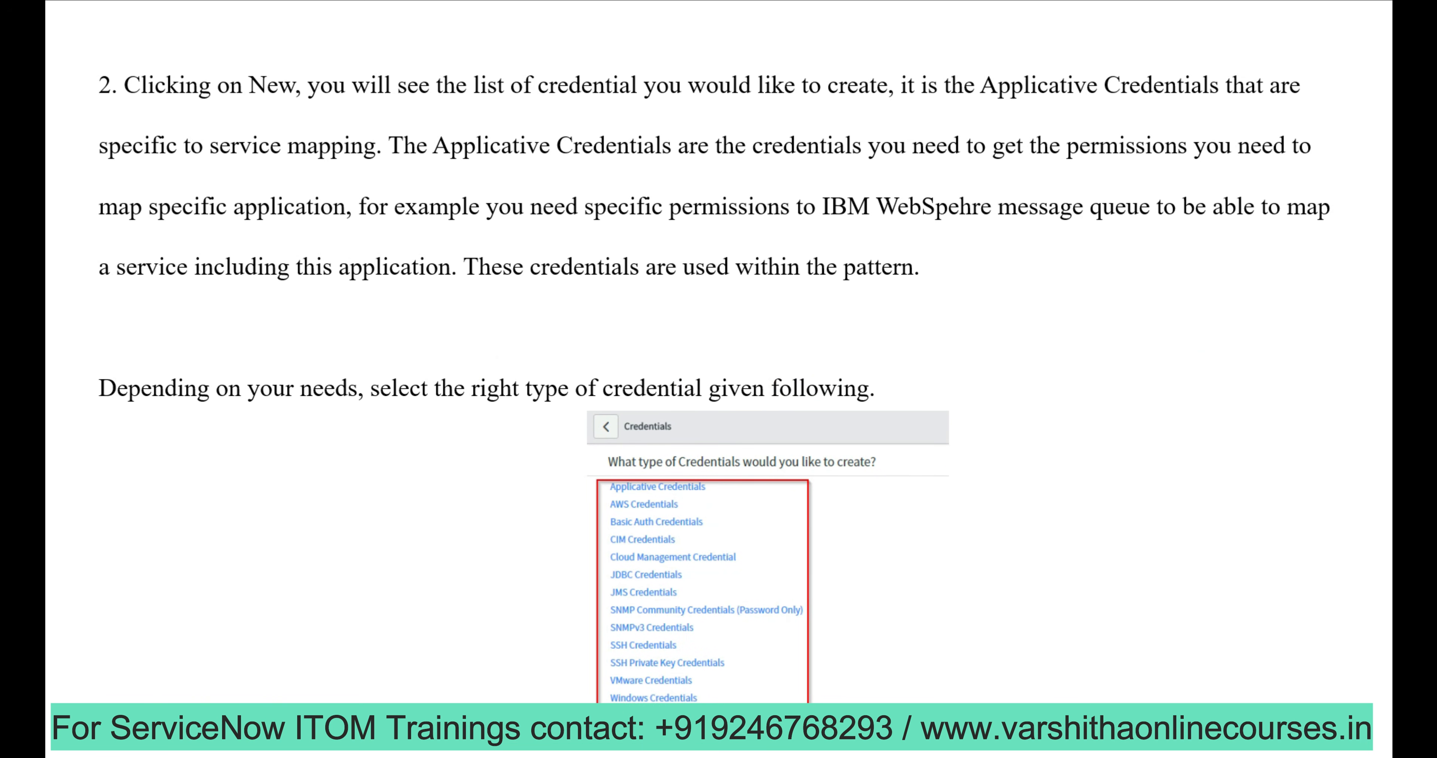
pyautogui.press('Right')
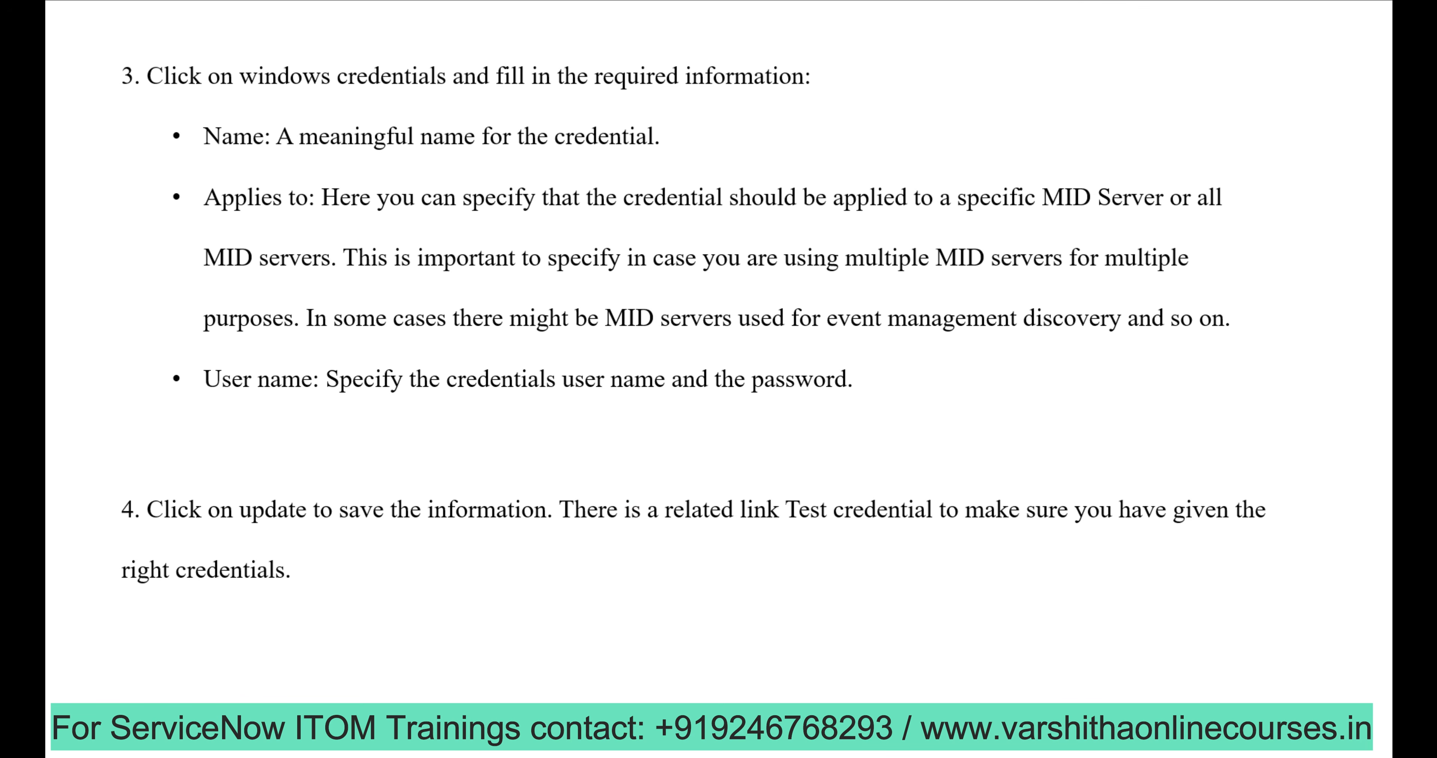
pyautogui.press('Right')
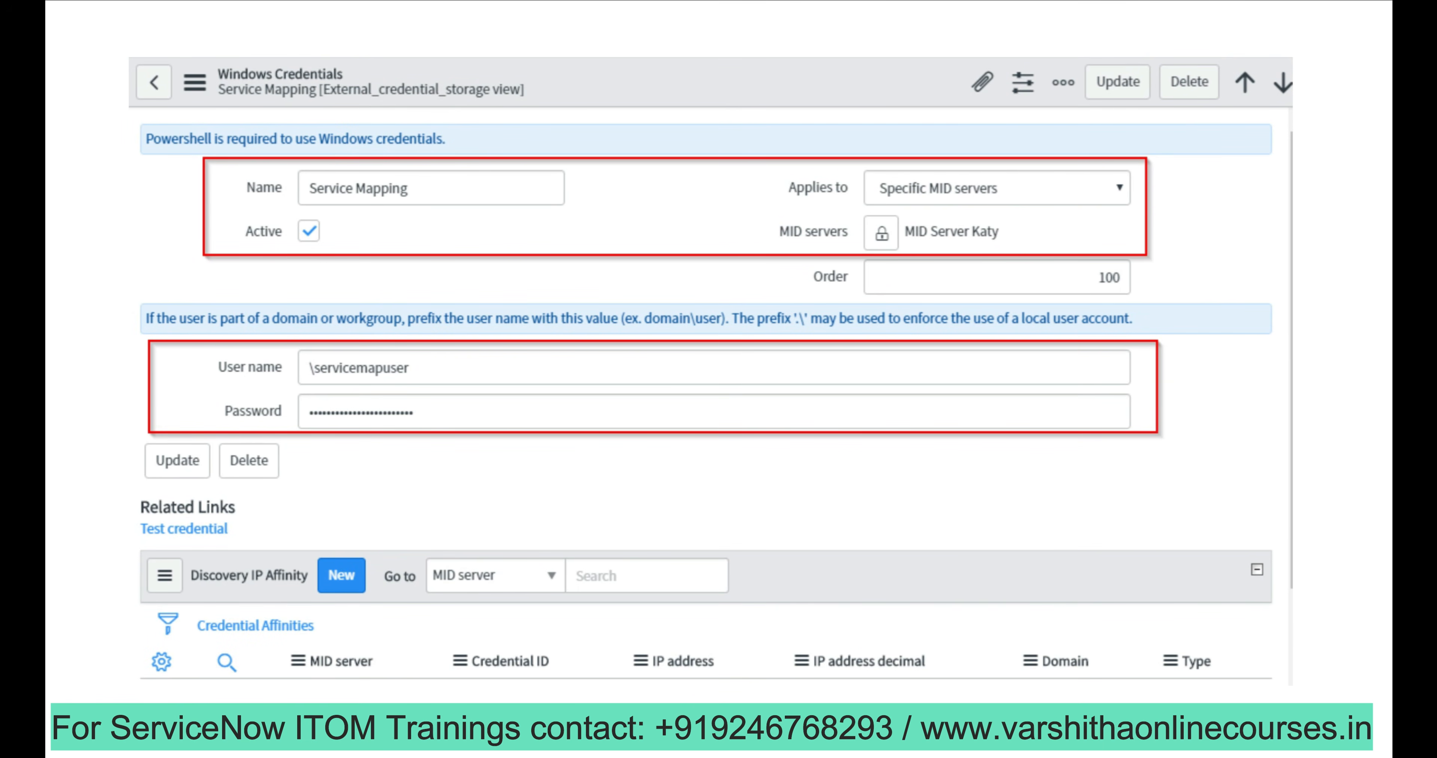
pyautogui.hotkey('alt', 'Tab')
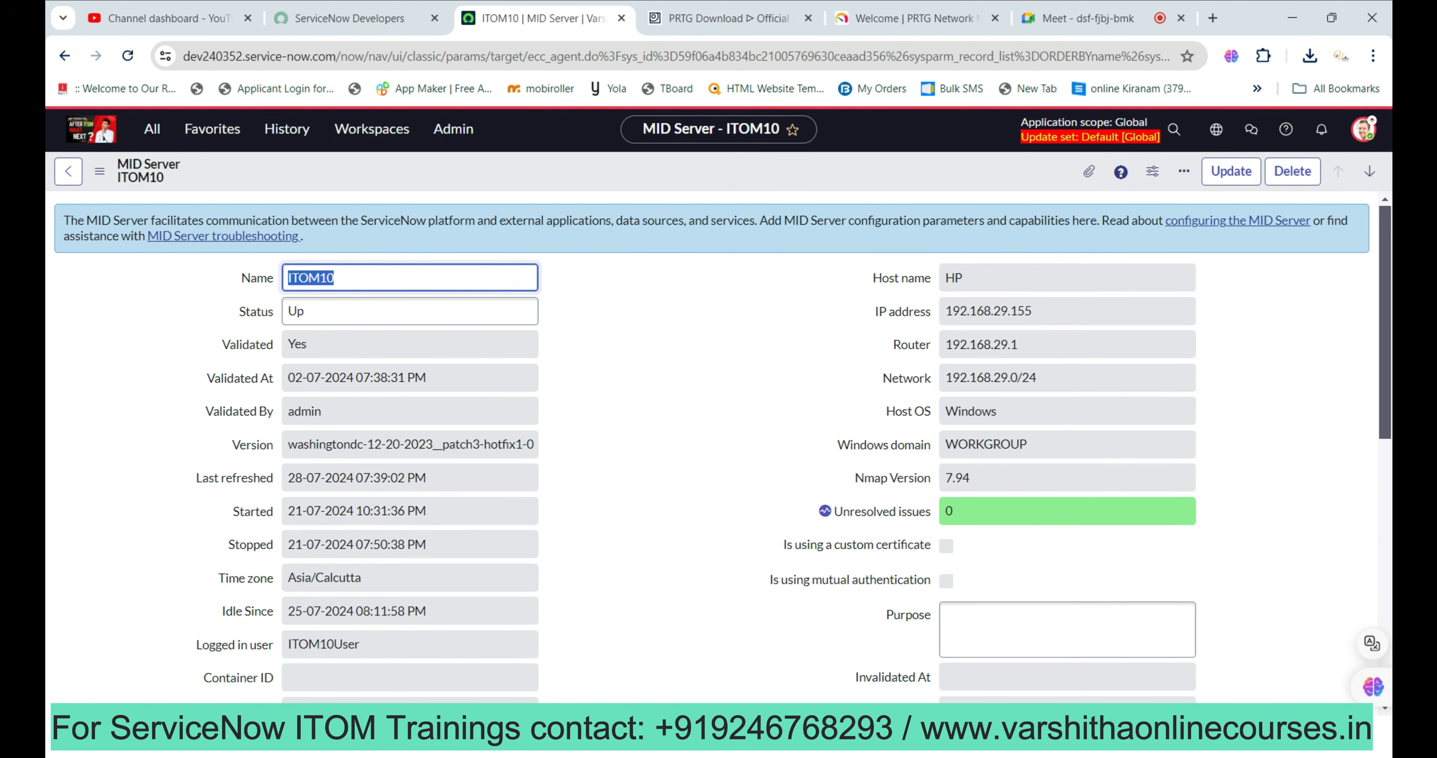
# Filter the navigator by 'service map' and open Service Mapping > Administration > Credentials.
pyautogui.click(151, 129)
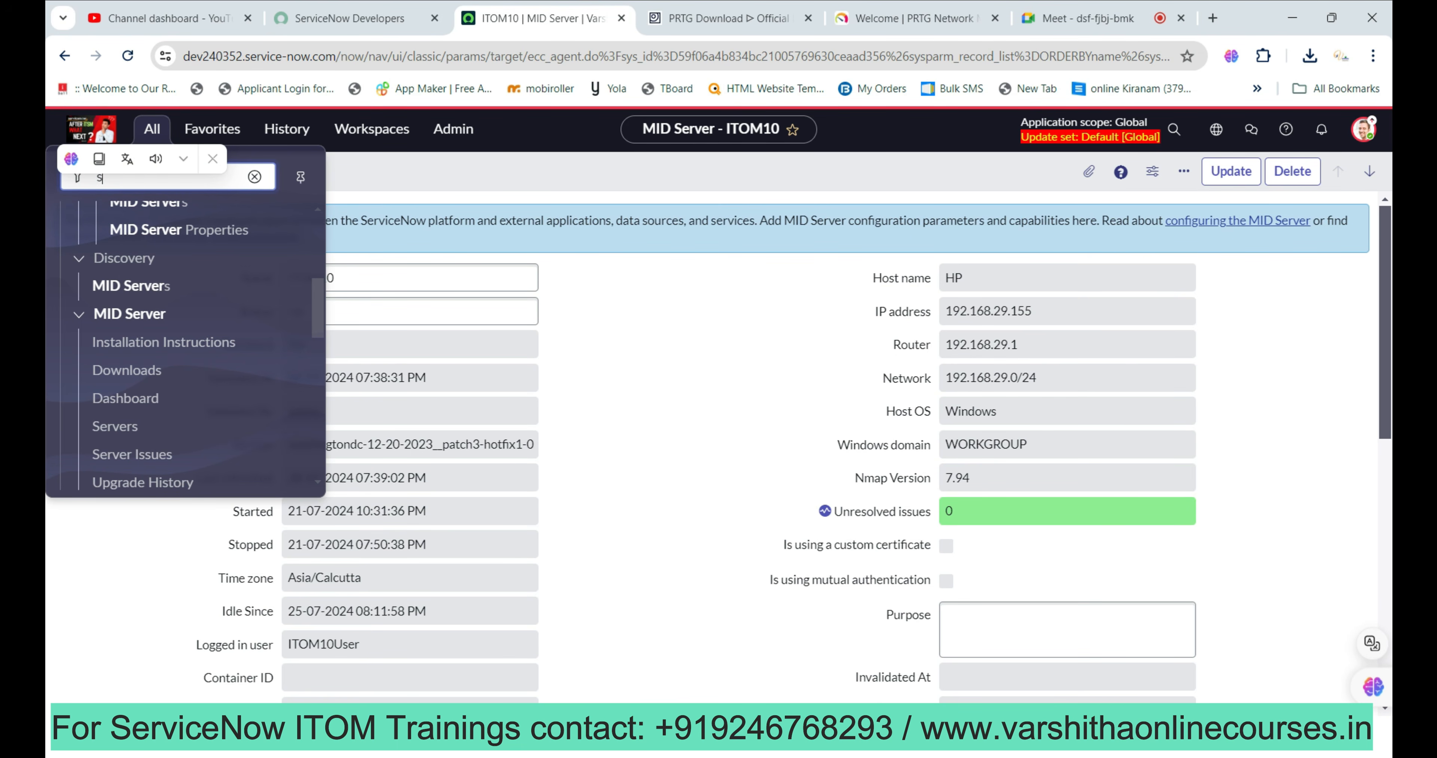
pyautogui.write('serv')
pyautogui.write('ice ')
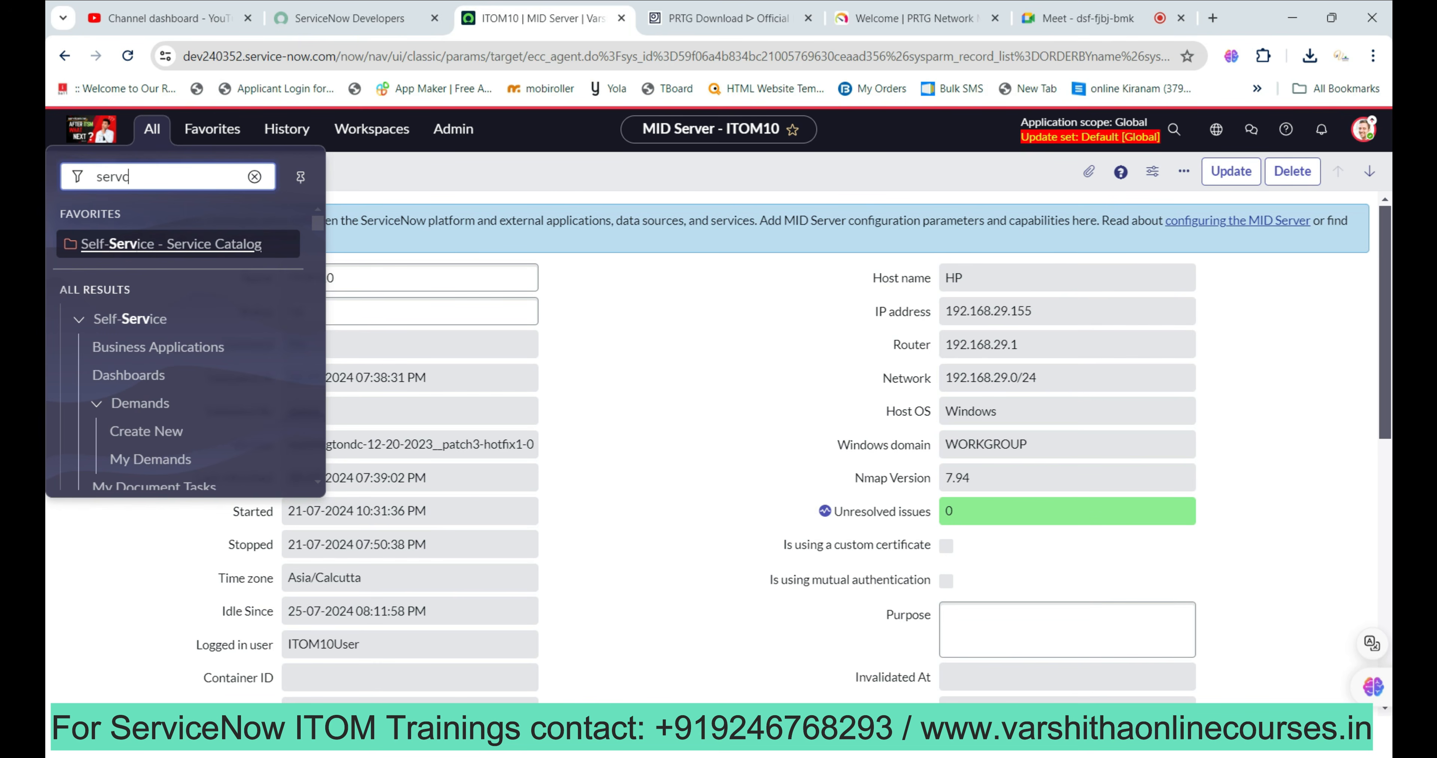
pyautogui.write('map')
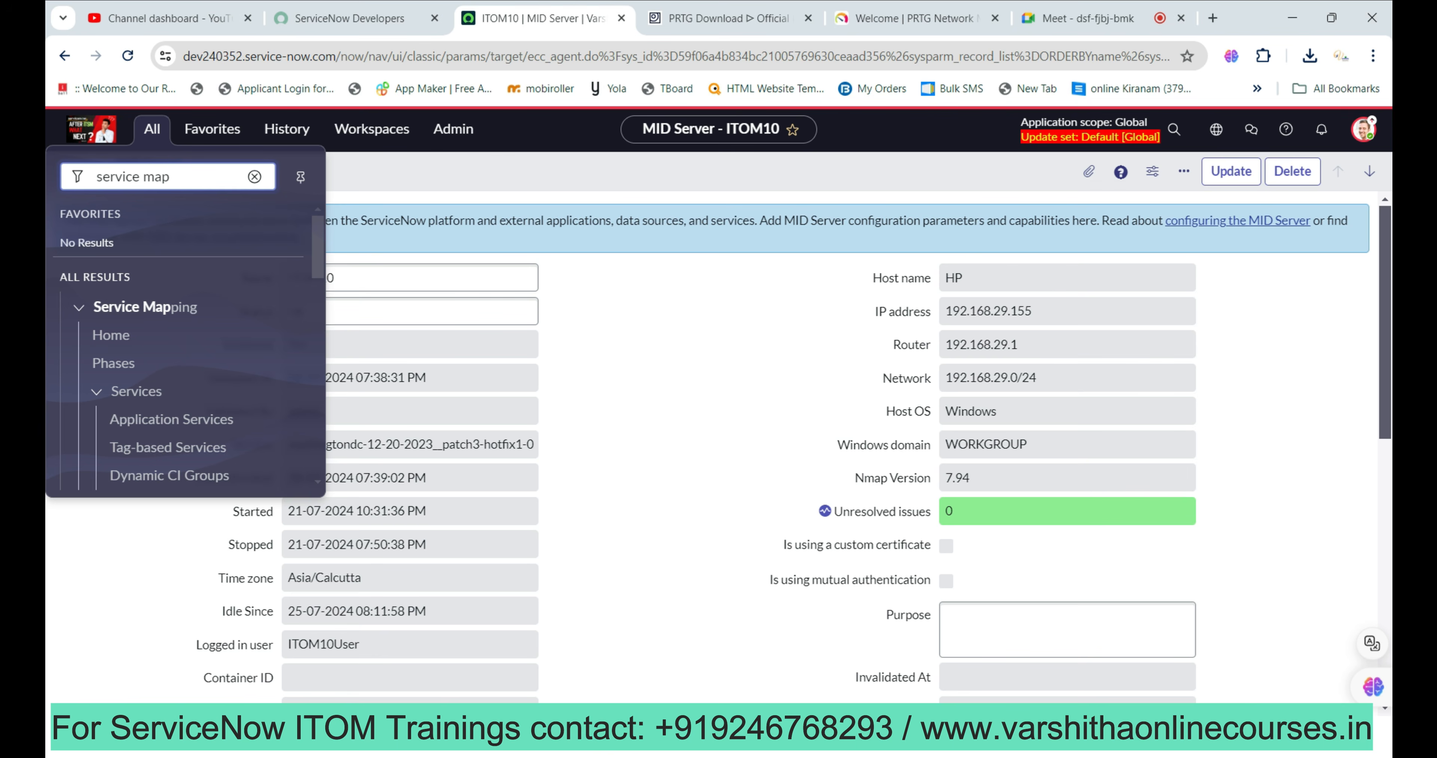
pyautogui.scroll(-5, 179, 301)
pyautogui.scroll(-3, 179, 297)
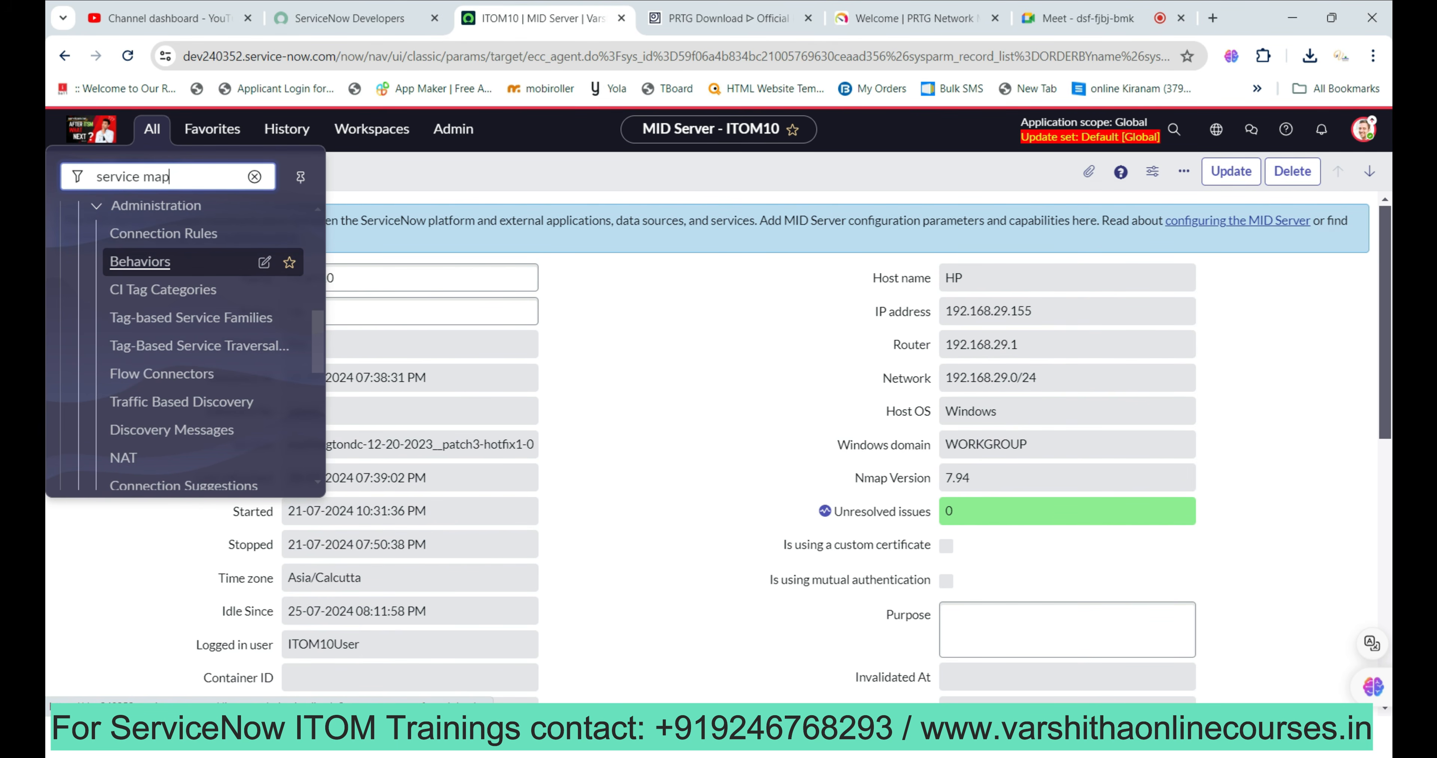
pyautogui.scroll(-8, 179, 300)
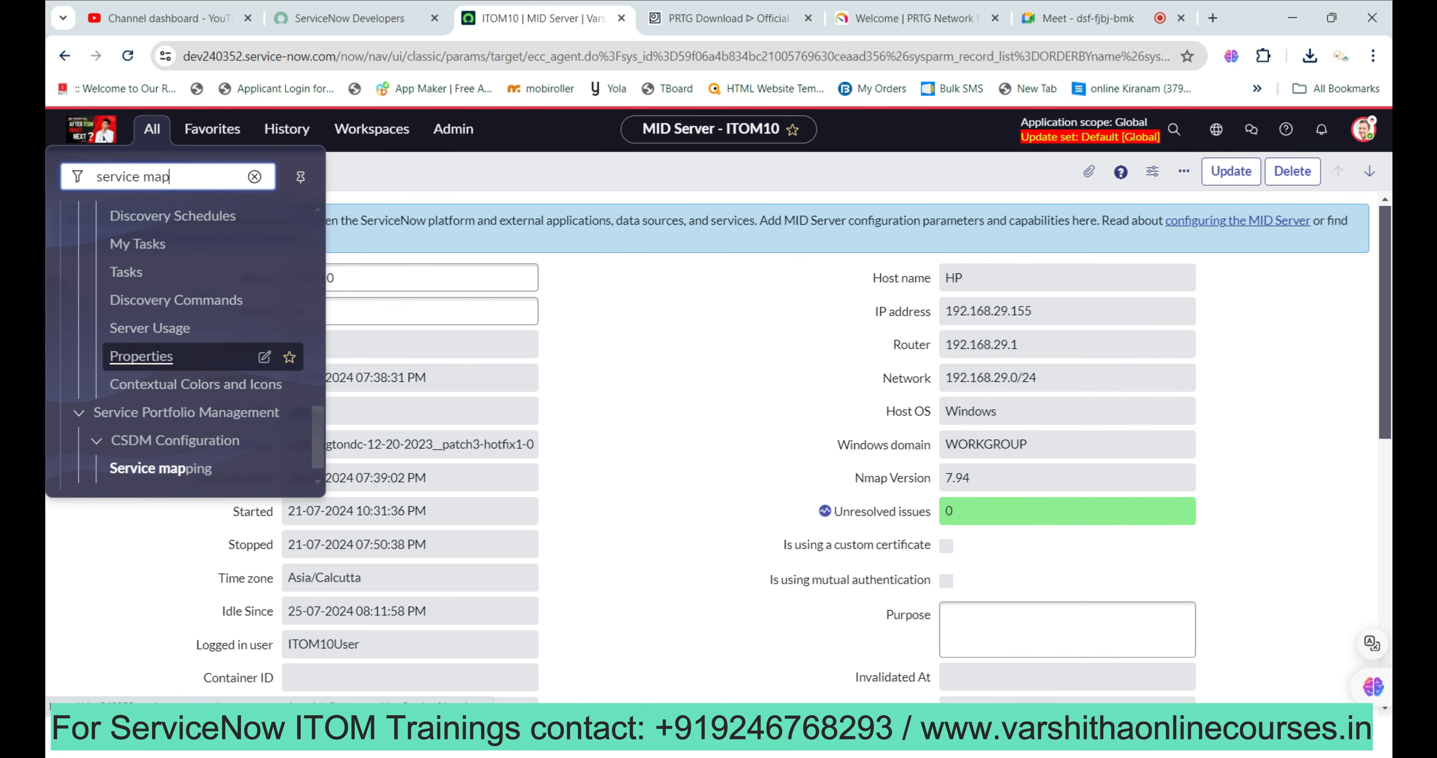
pyautogui.scroll(-1, 179, 381)
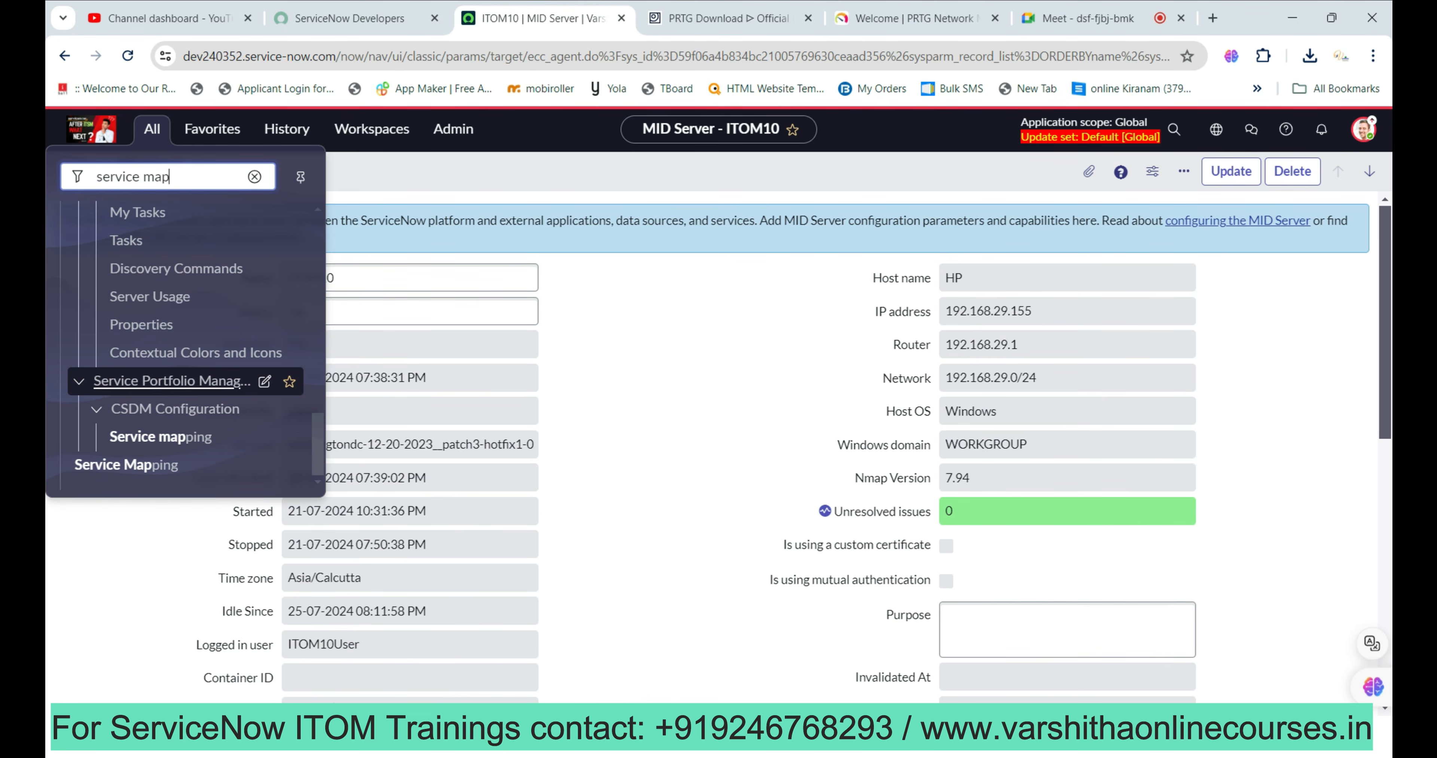
pyautogui.scroll(3, 178, 361)
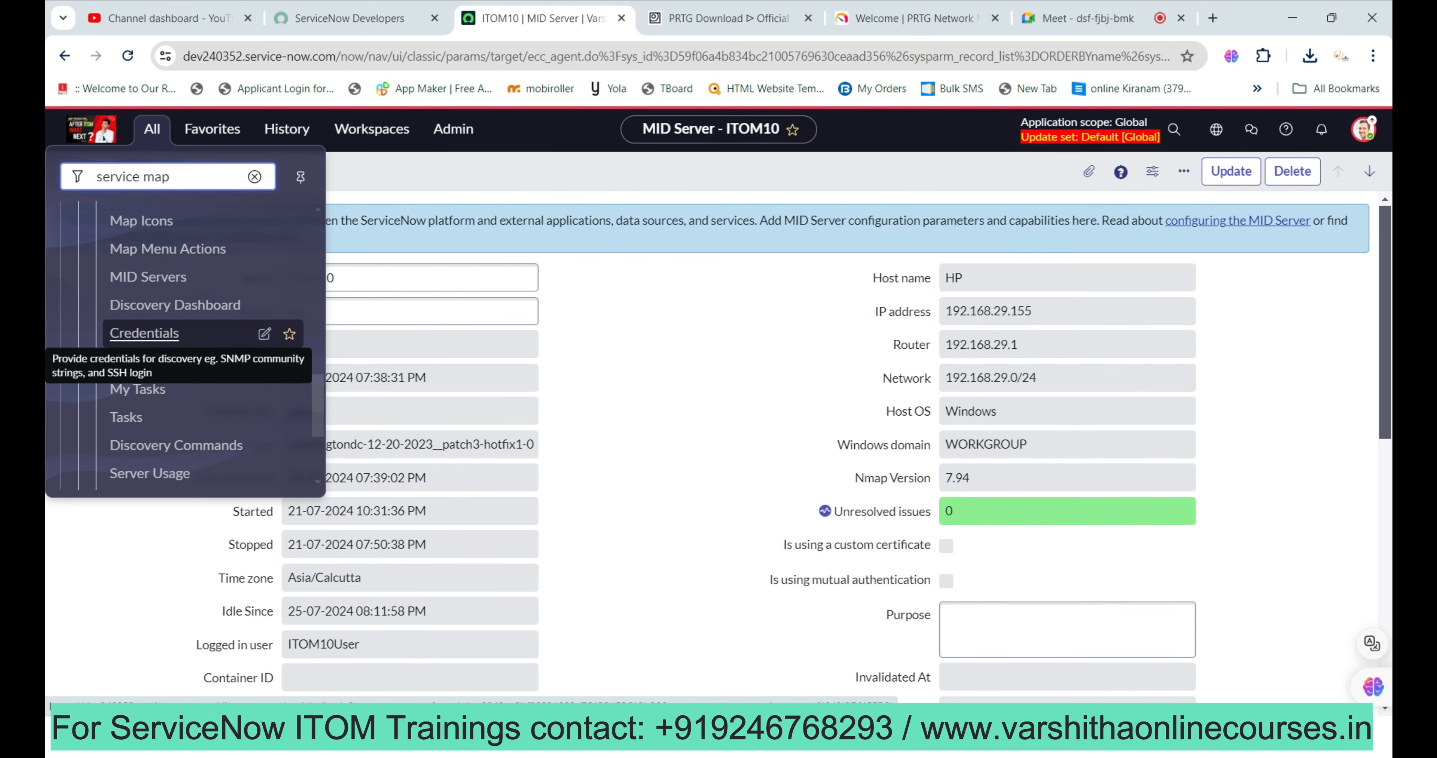
pyautogui.scroll(2, 179, 332)
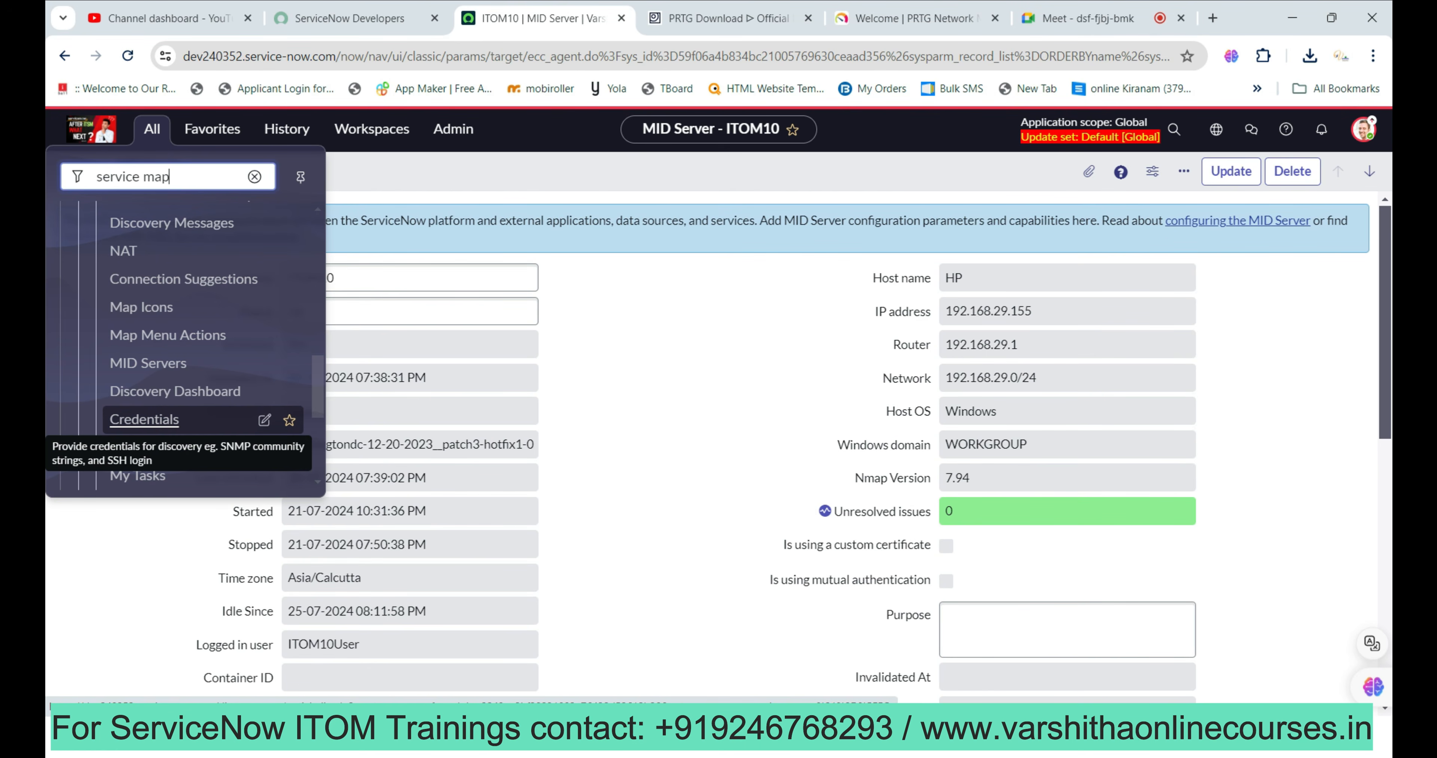
pyautogui.scroll(5, 184, 346)
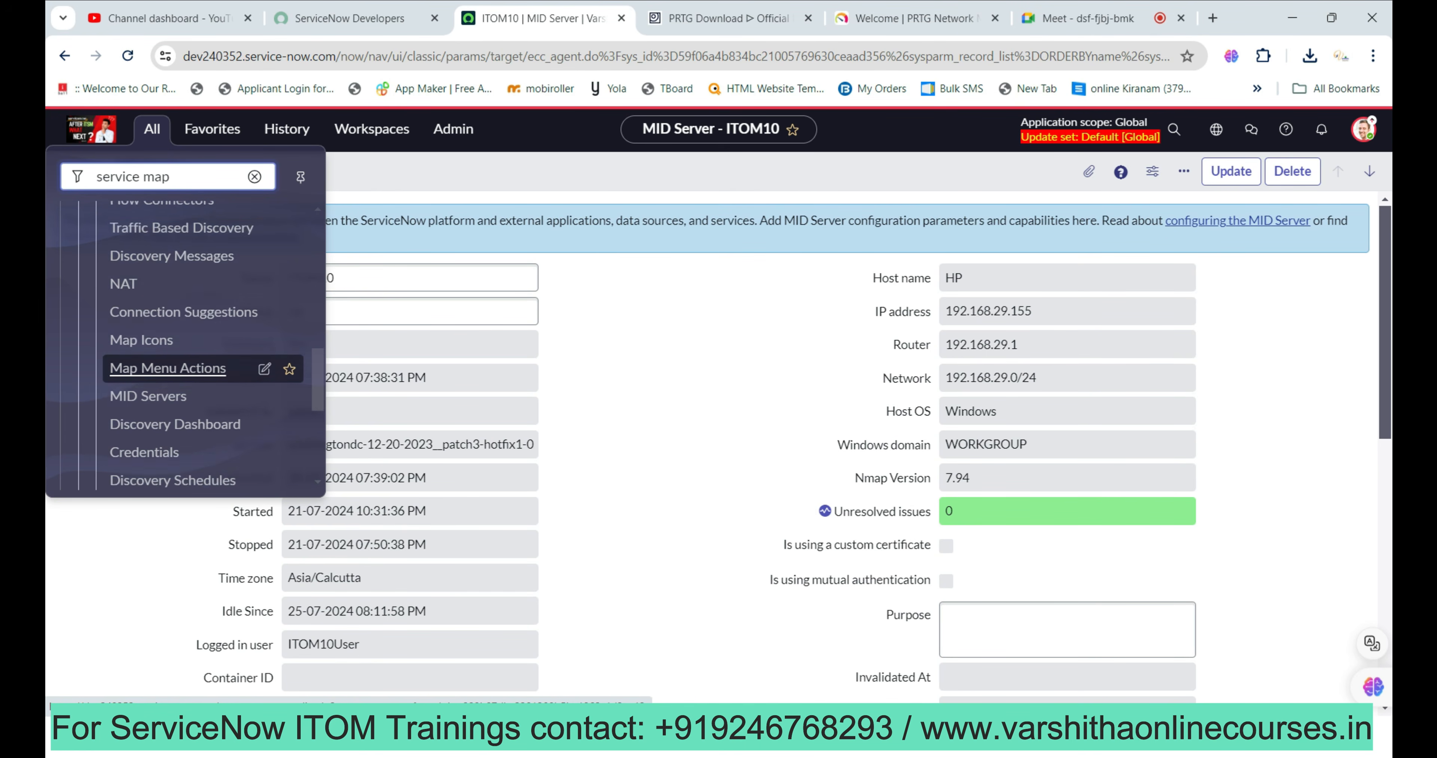
pyautogui.scroll(2, 167, 335)
pyautogui.scroll(3, 168, 352)
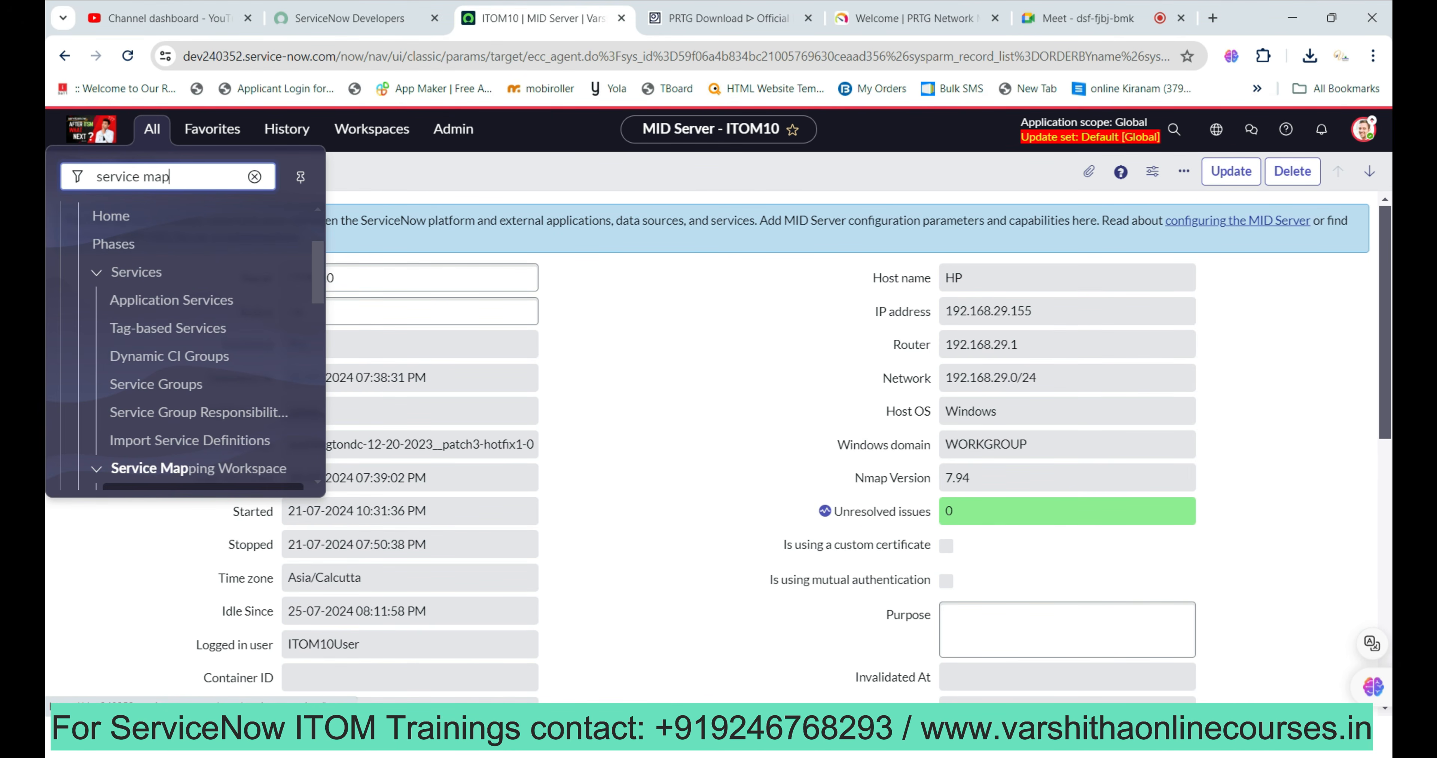
pyautogui.scroll(2, 168, 356)
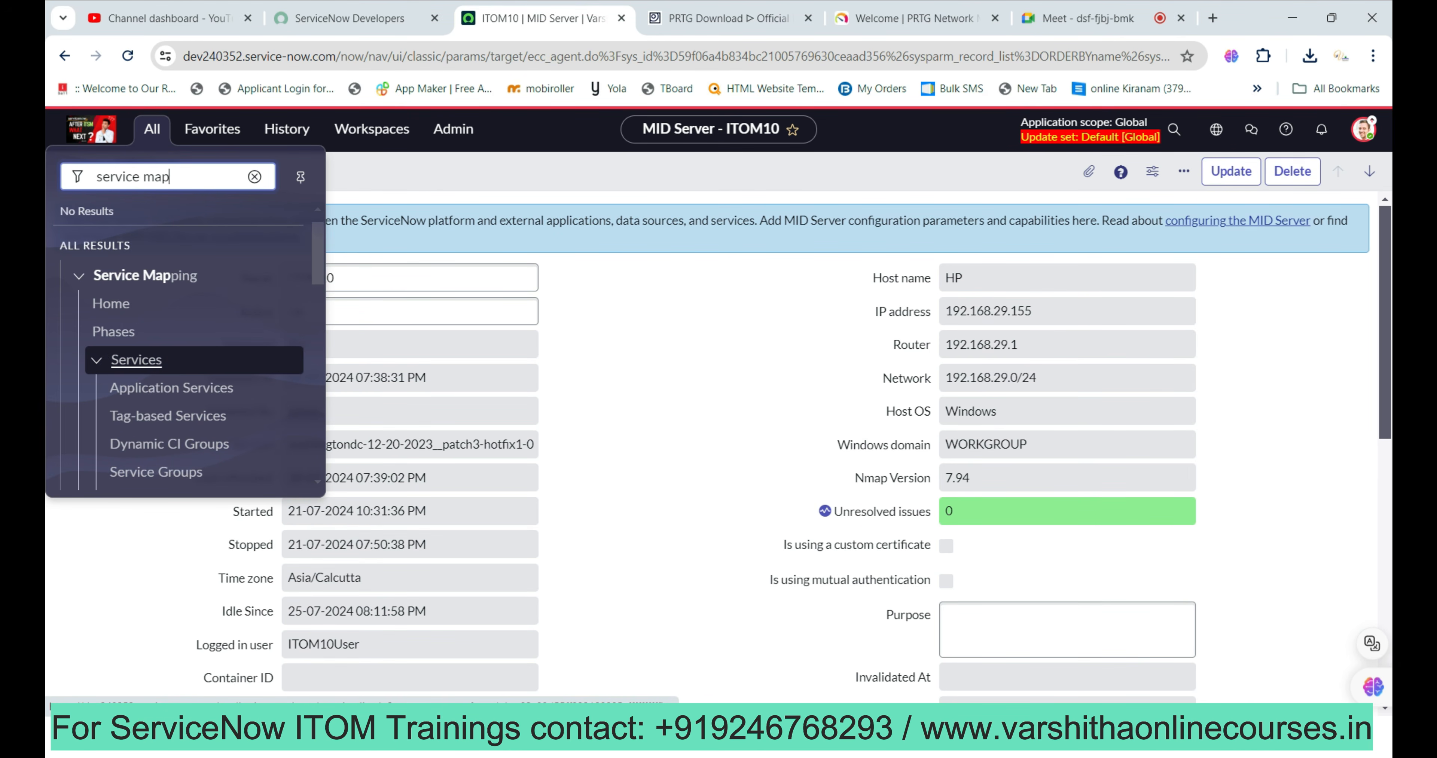
pyautogui.scroll(-5, 167, 357)
pyautogui.scroll(-5, 168, 357)
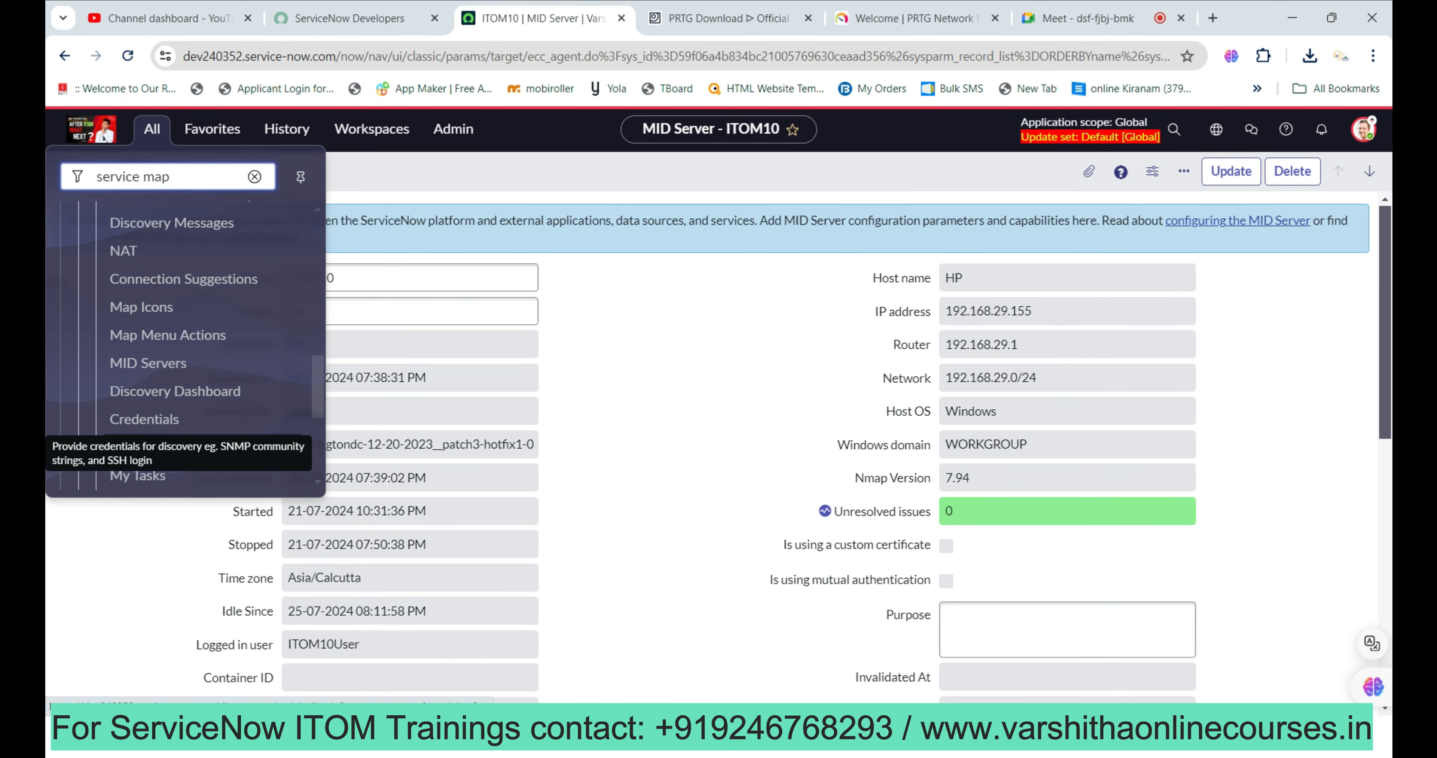
pyautogui.click(144, 419)
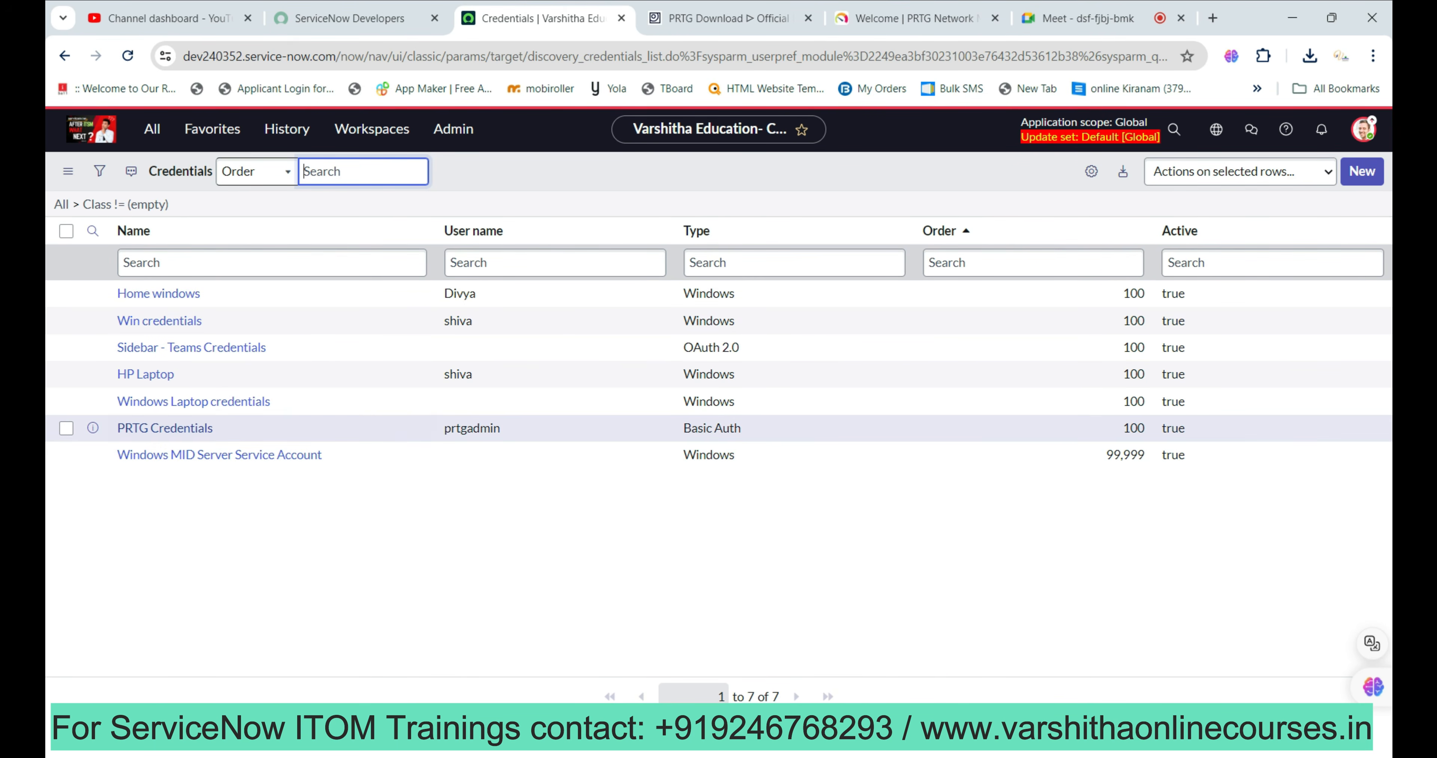
# Delete the Basic Auth PRTG Credentials record, then start a new credential.
pyautogui.click(66, 428)
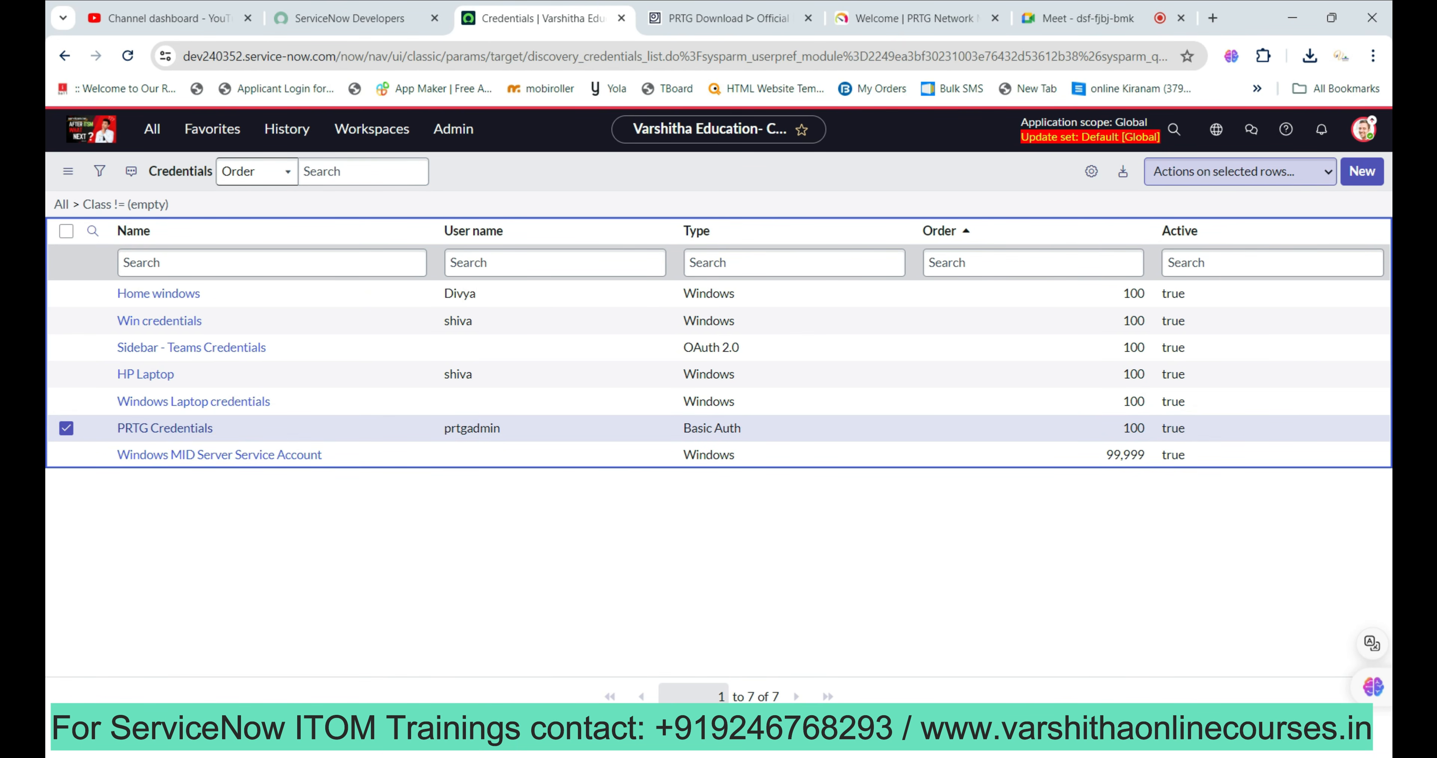
pyautogui.click(1240, 171)
pyautogui.click(1180, 211)
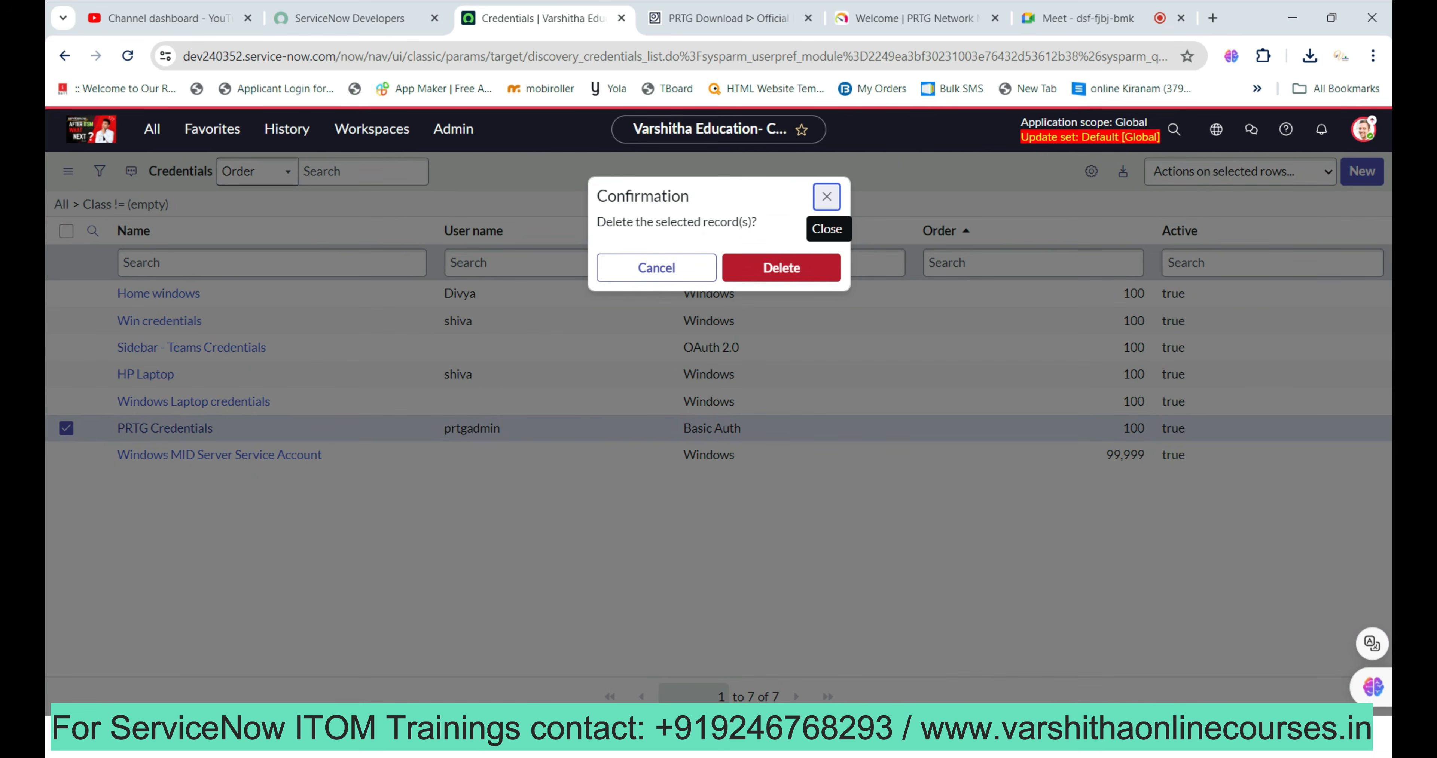
pyautogui.click(781, 268)
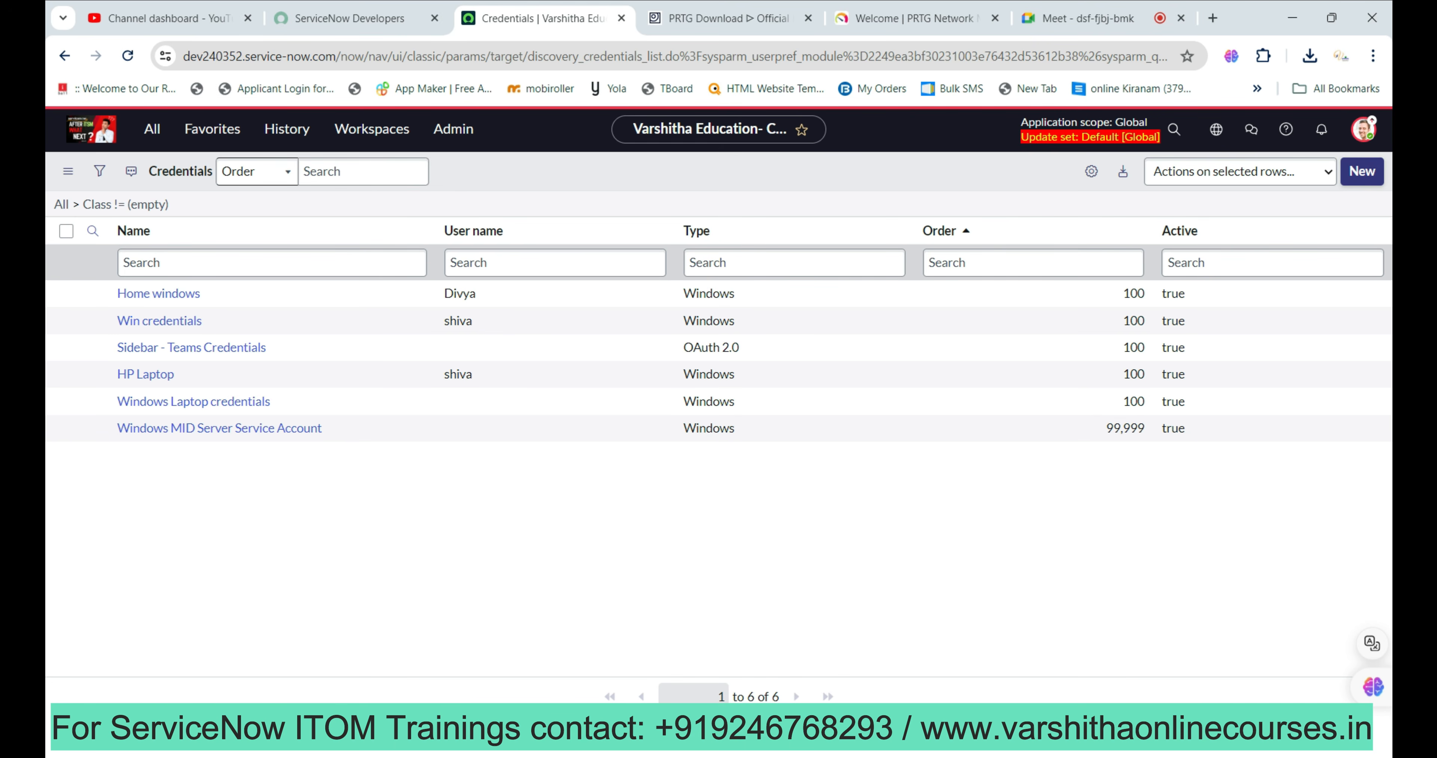
pyautogui.click(1362, 172)
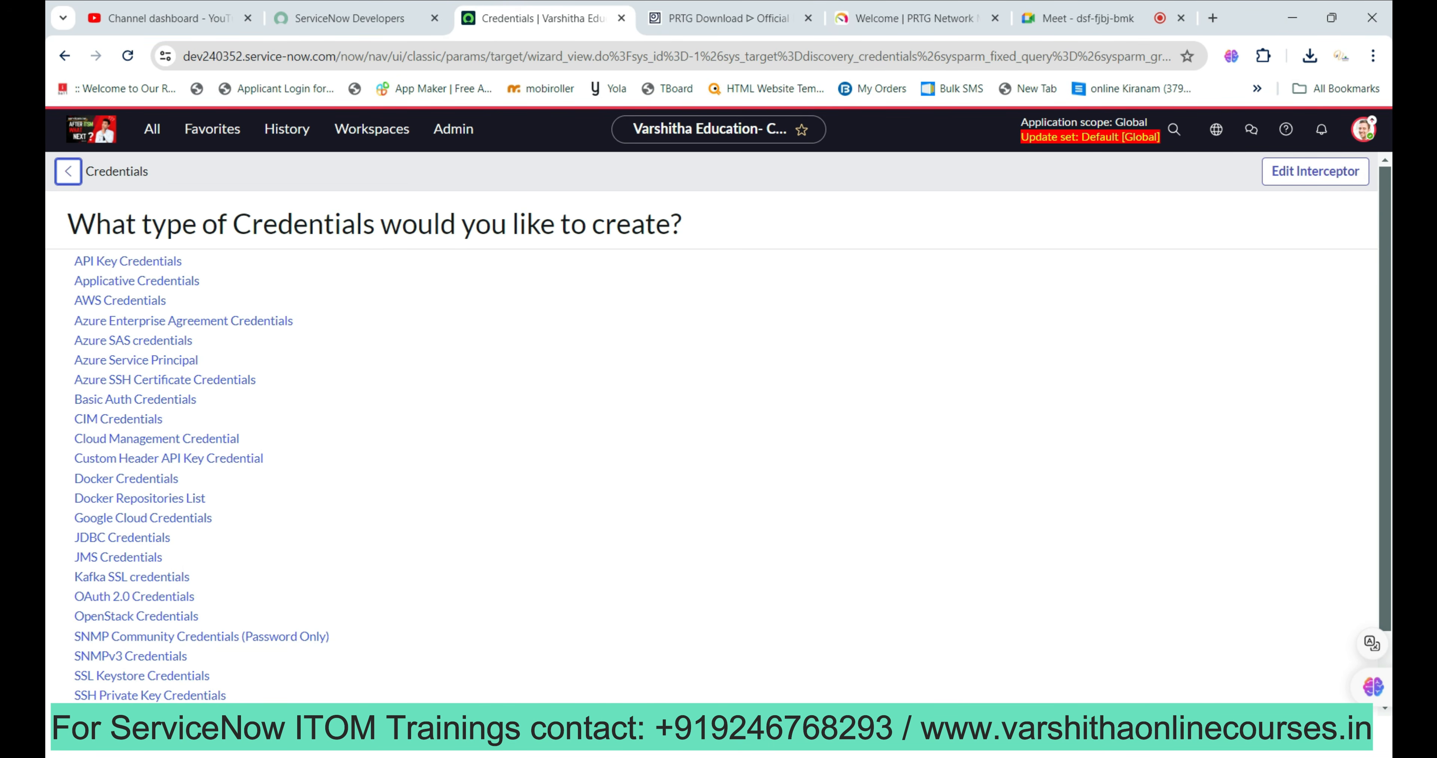
# Glance at the PRTG login page, then pick Windows Credentials from the credential type list.
pyautogui.scroll(-2, 714, 423)
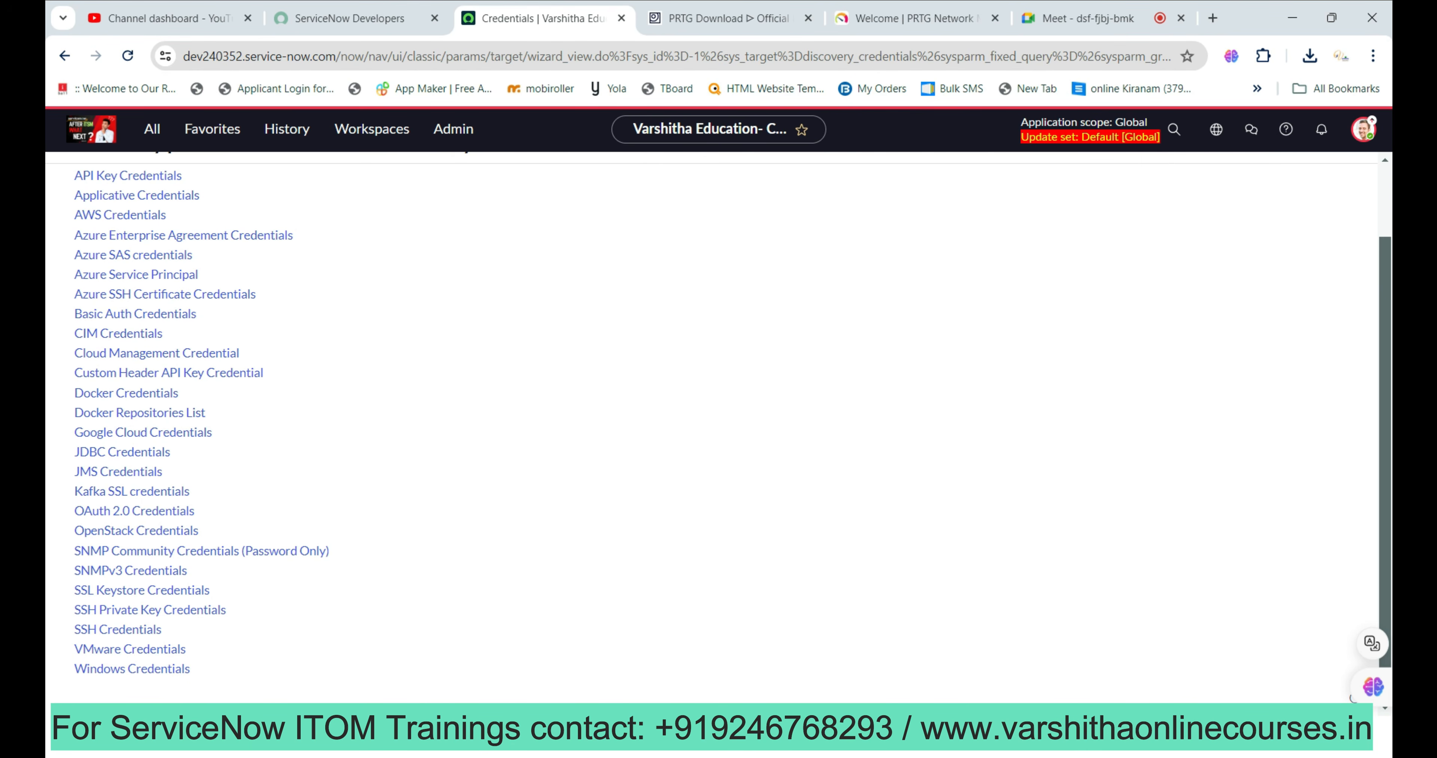
pyautogui.scroll(2, 714, 423)
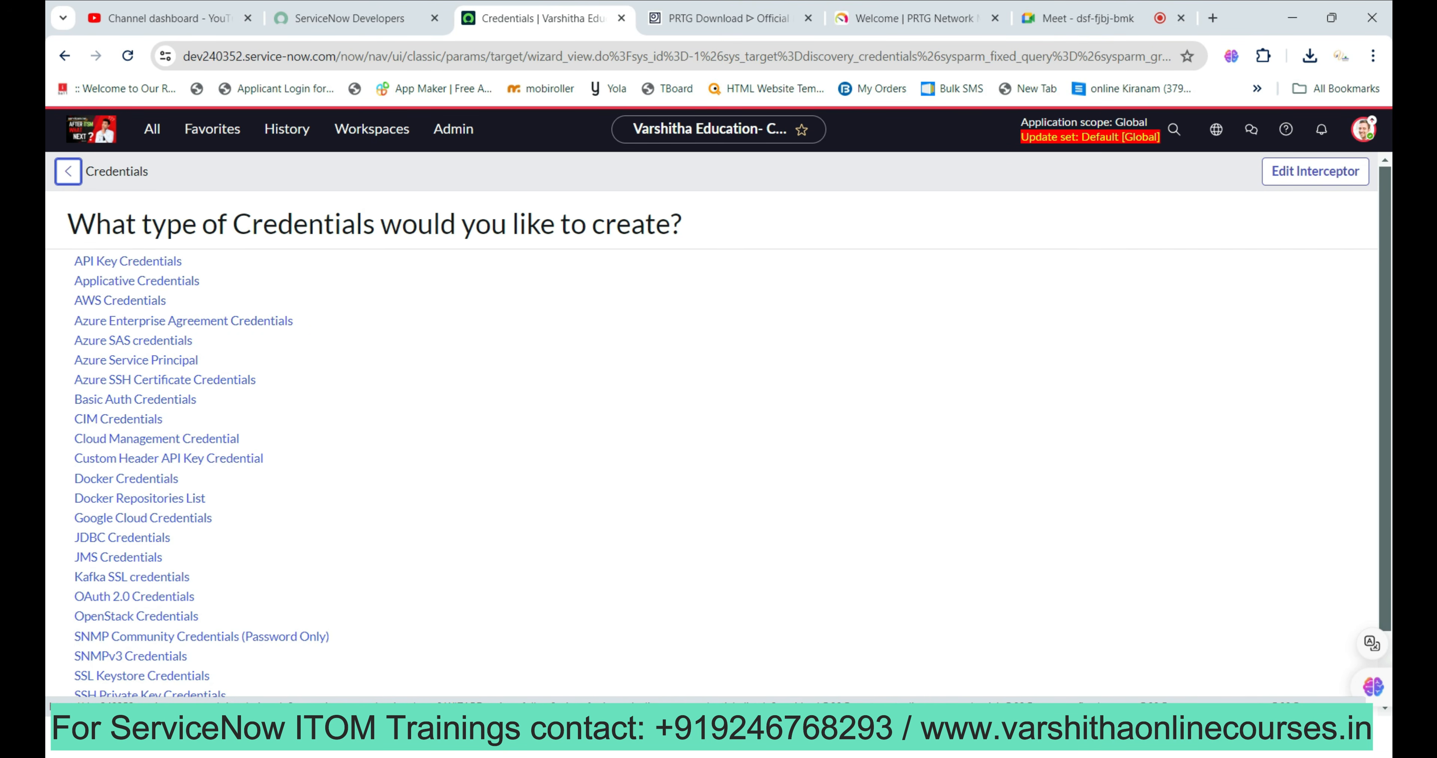
pyautogui.scroll(-2, 134, 402)
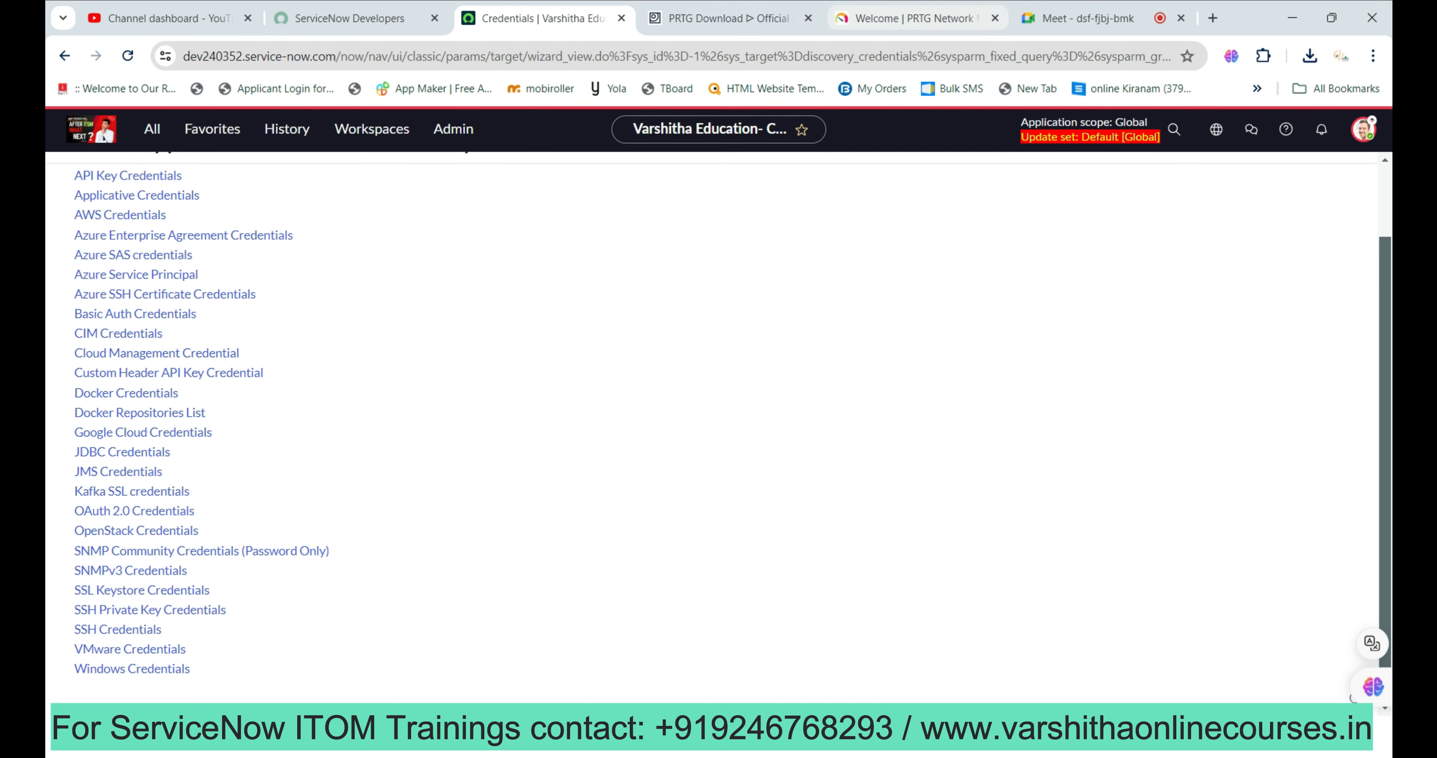
pyautogui.click(915, 18)
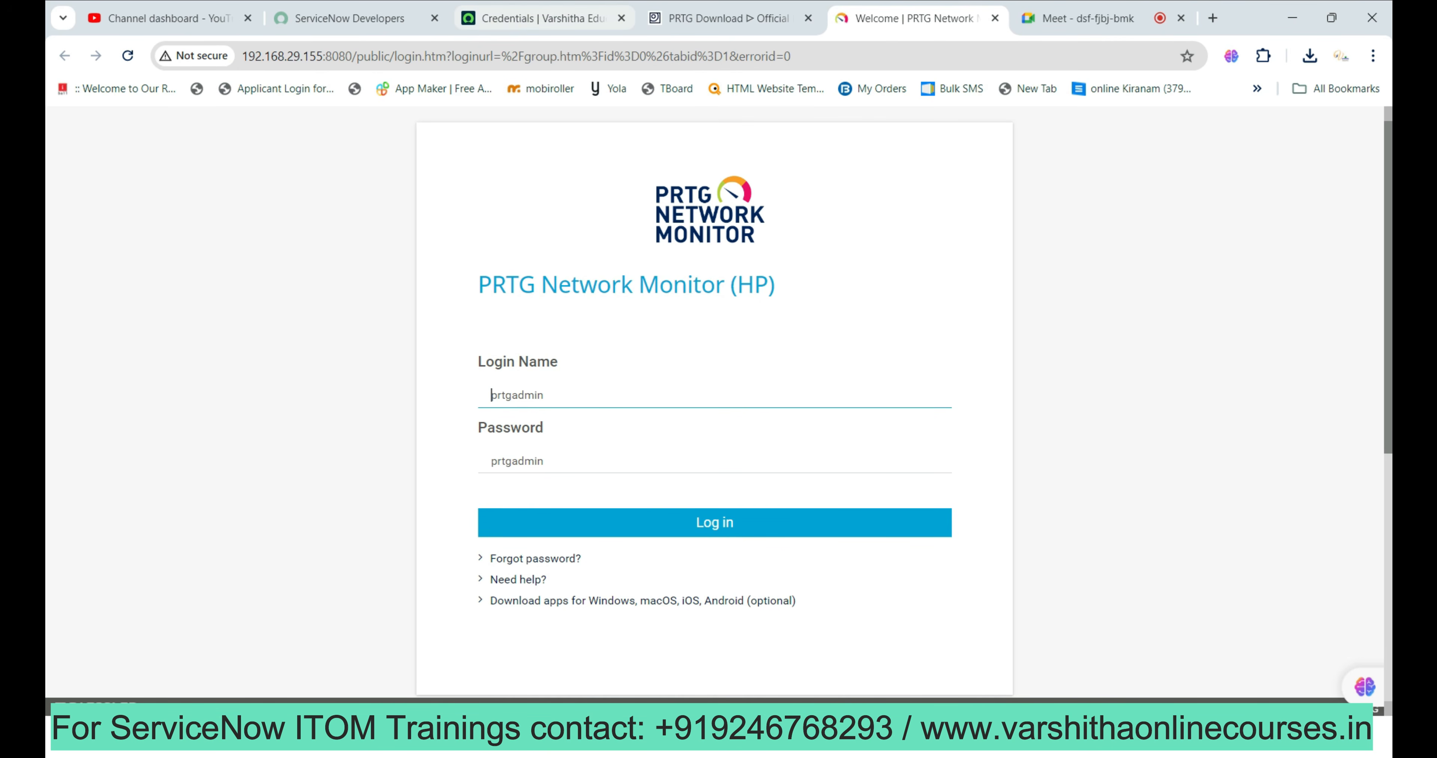
pyautogui.click(534, 19)
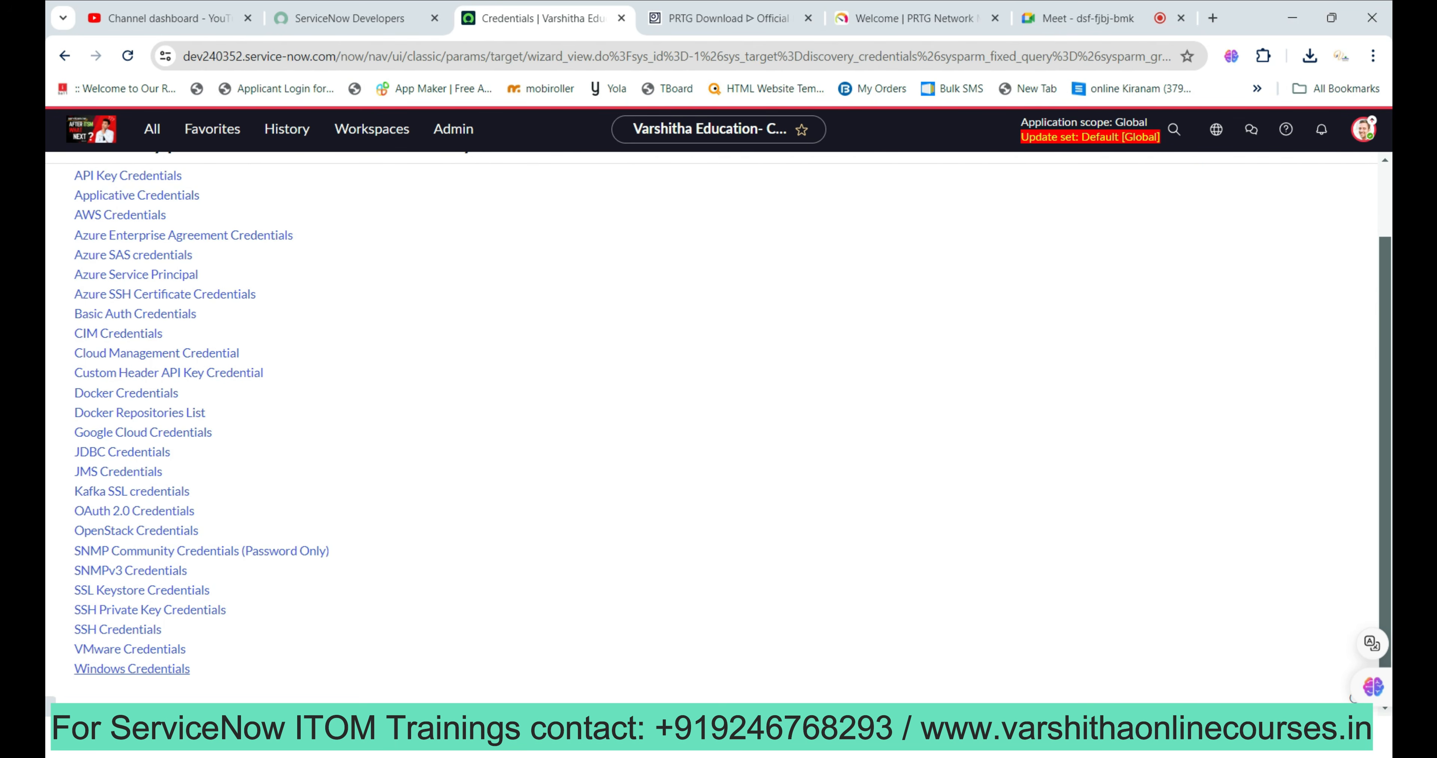
pyautogui.click(131, 668)
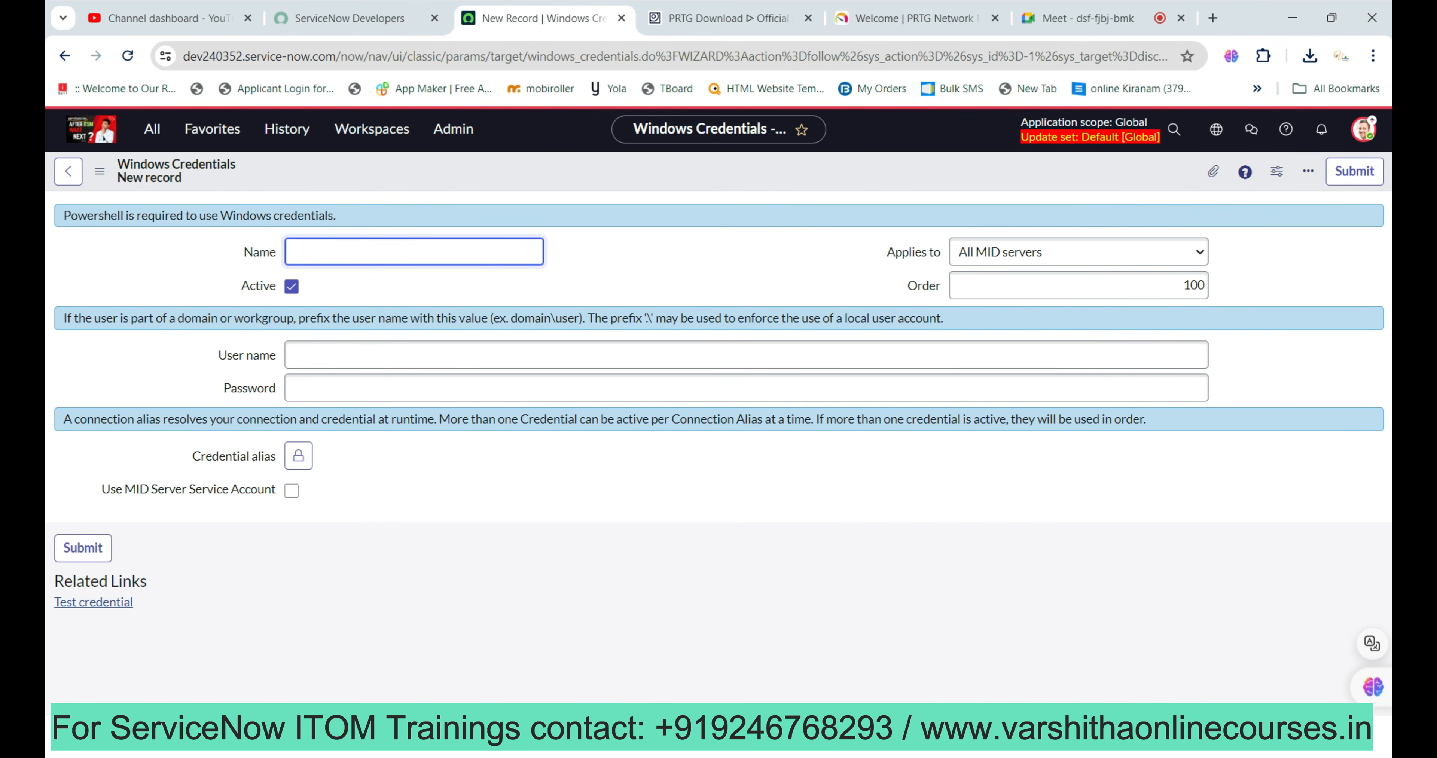
# Name the credential 'PRTG Network Credentials', leaving it applied to All MID servers with order 100.
pyautogui.write('PRTH')
pyautogui.press('BackSpace')
pyautogui.write('G Network Cree')
pyautogui.press('BackSpace')
pyautogui.write('n')
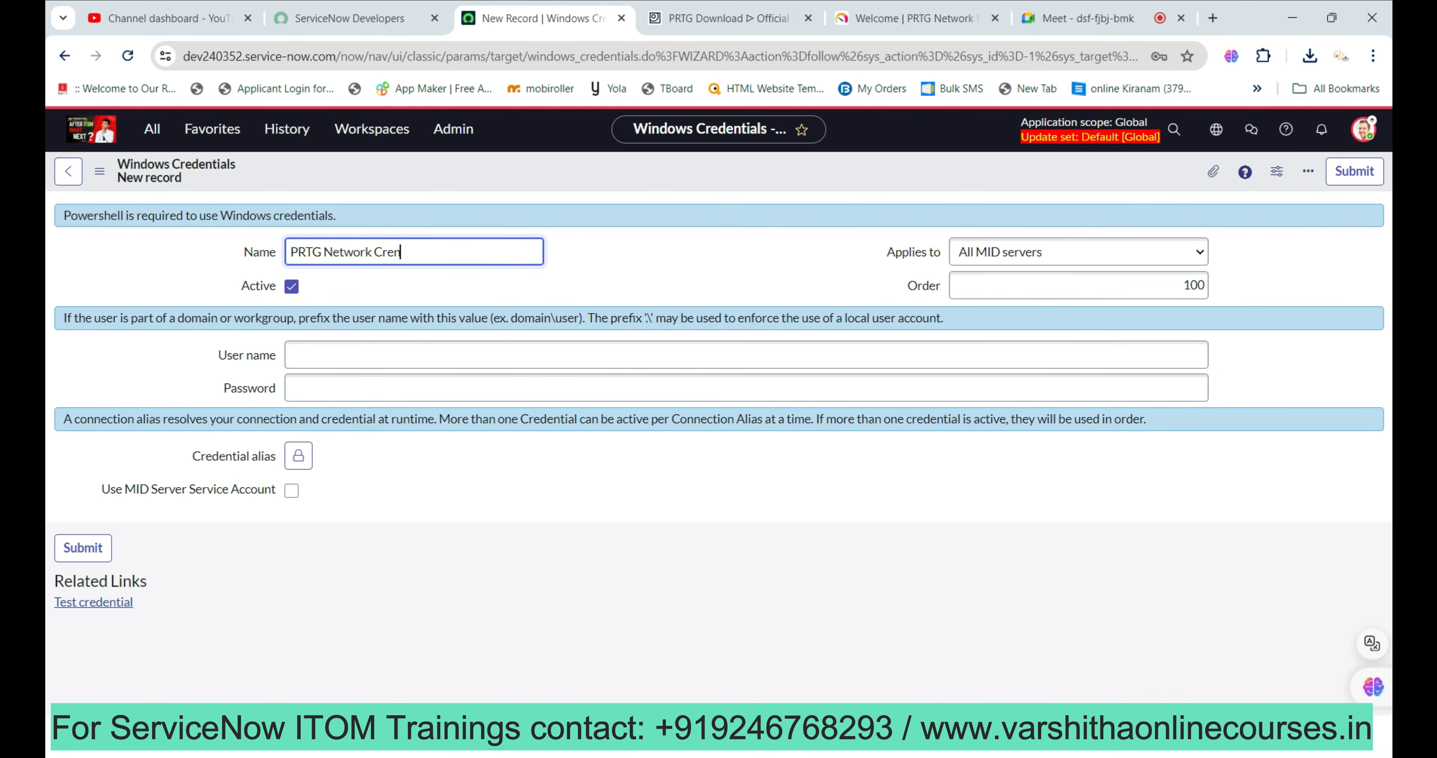
pyautogui.press('BackSpace')
pyautogui.write('dentials')
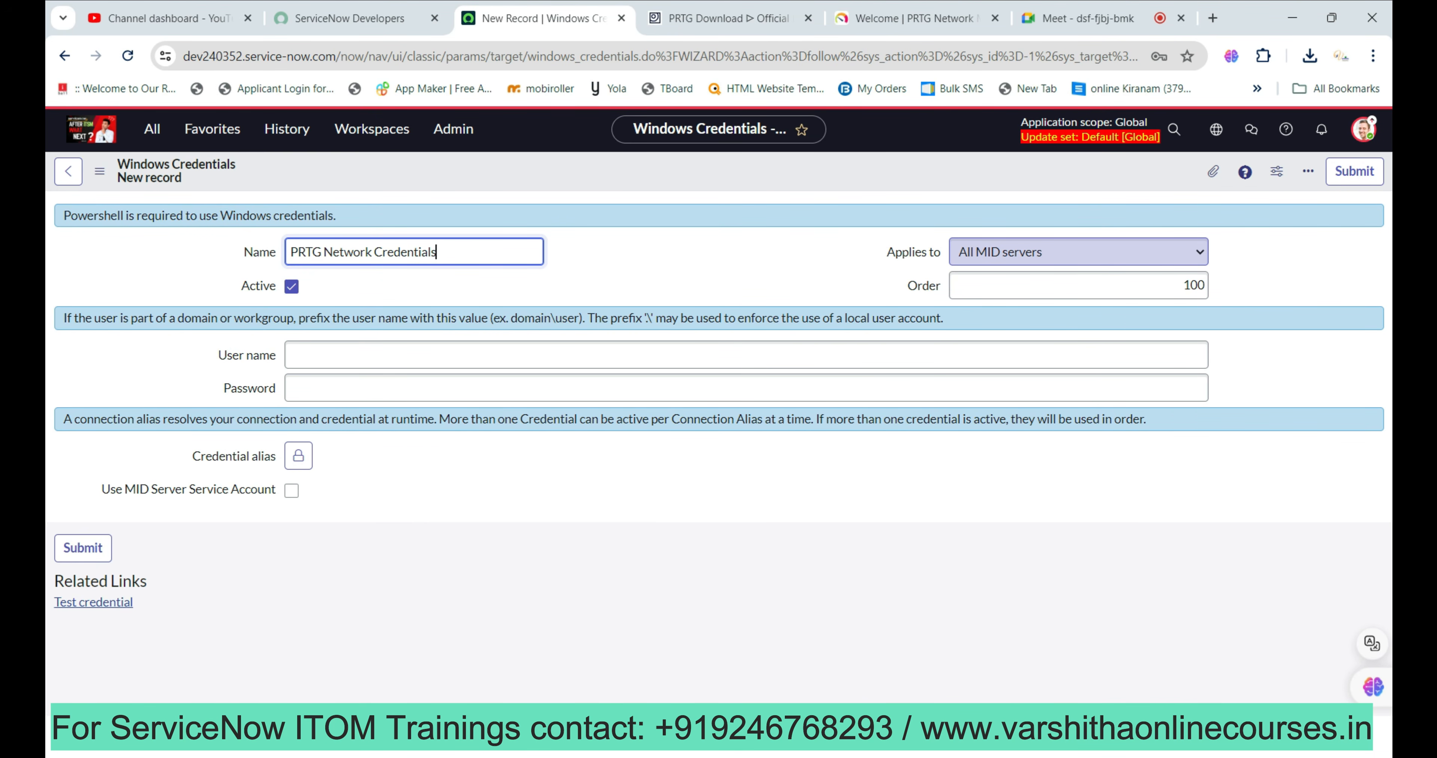
pyautogui.click(1077, 252)
pyautogui.click(998, 273)
pyautogui.click(1078, 285)
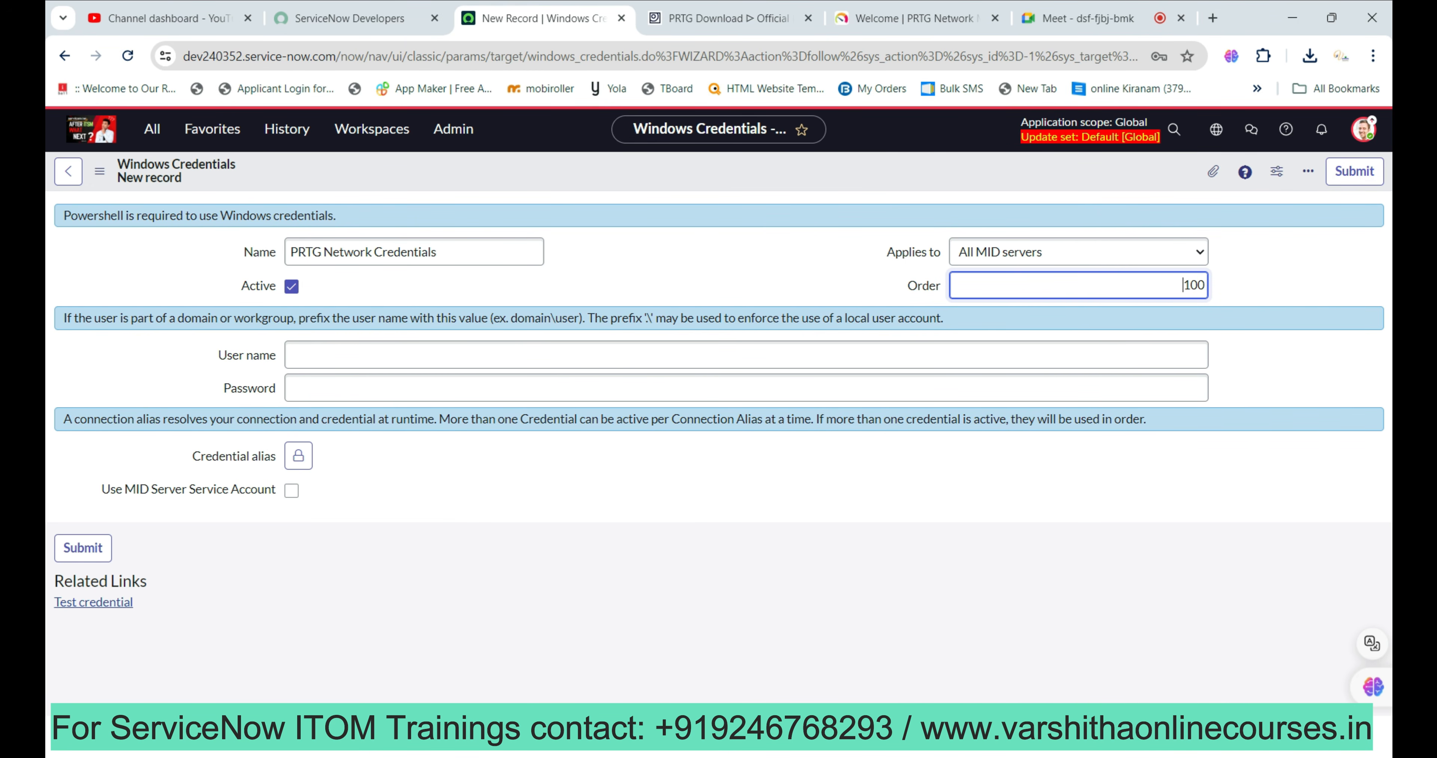
# Restrict the credential to Specific MID servers, choosing ITOM10 from an 'itom' search.
pyautogui.click(1078, 252)
pyautogui.click(1016, 290)
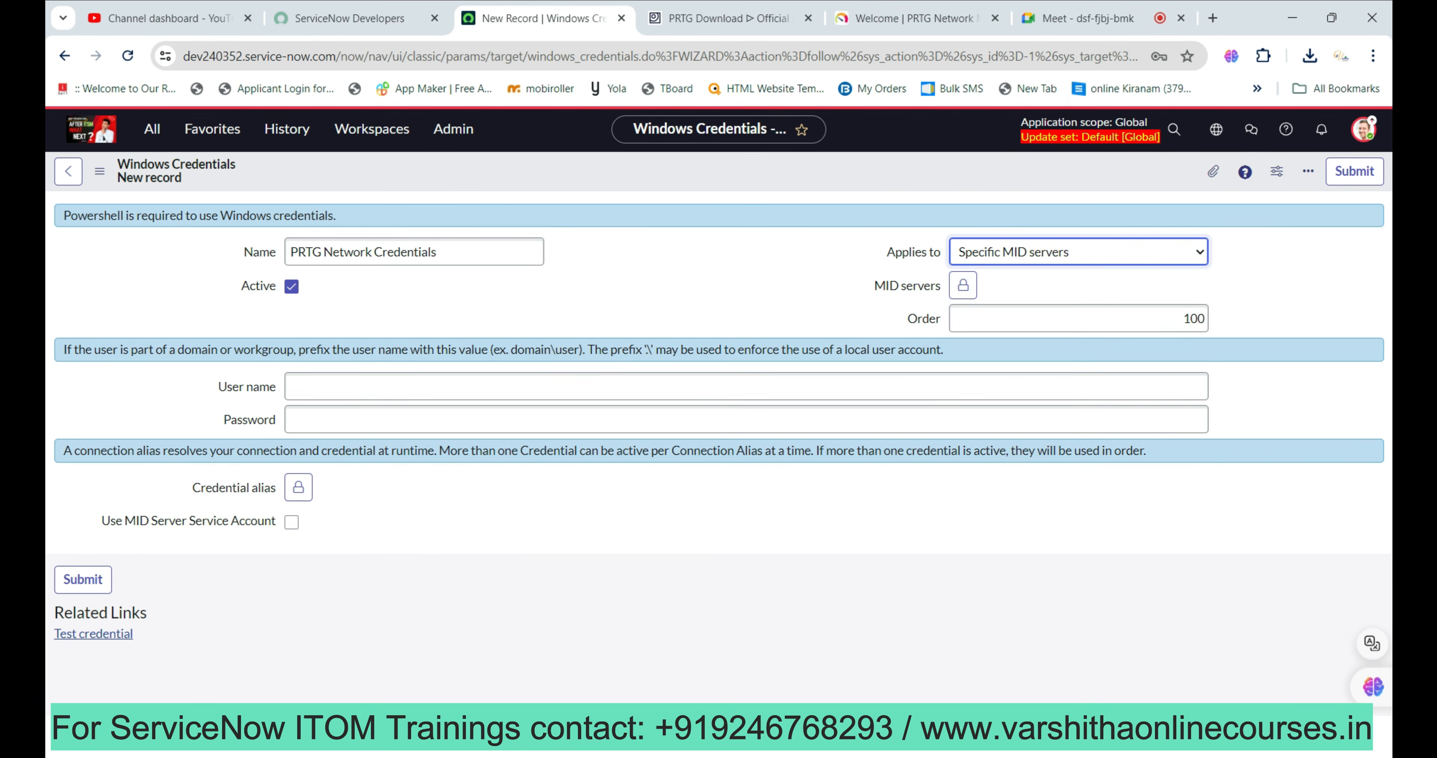
pyautogui.click(963, 286)
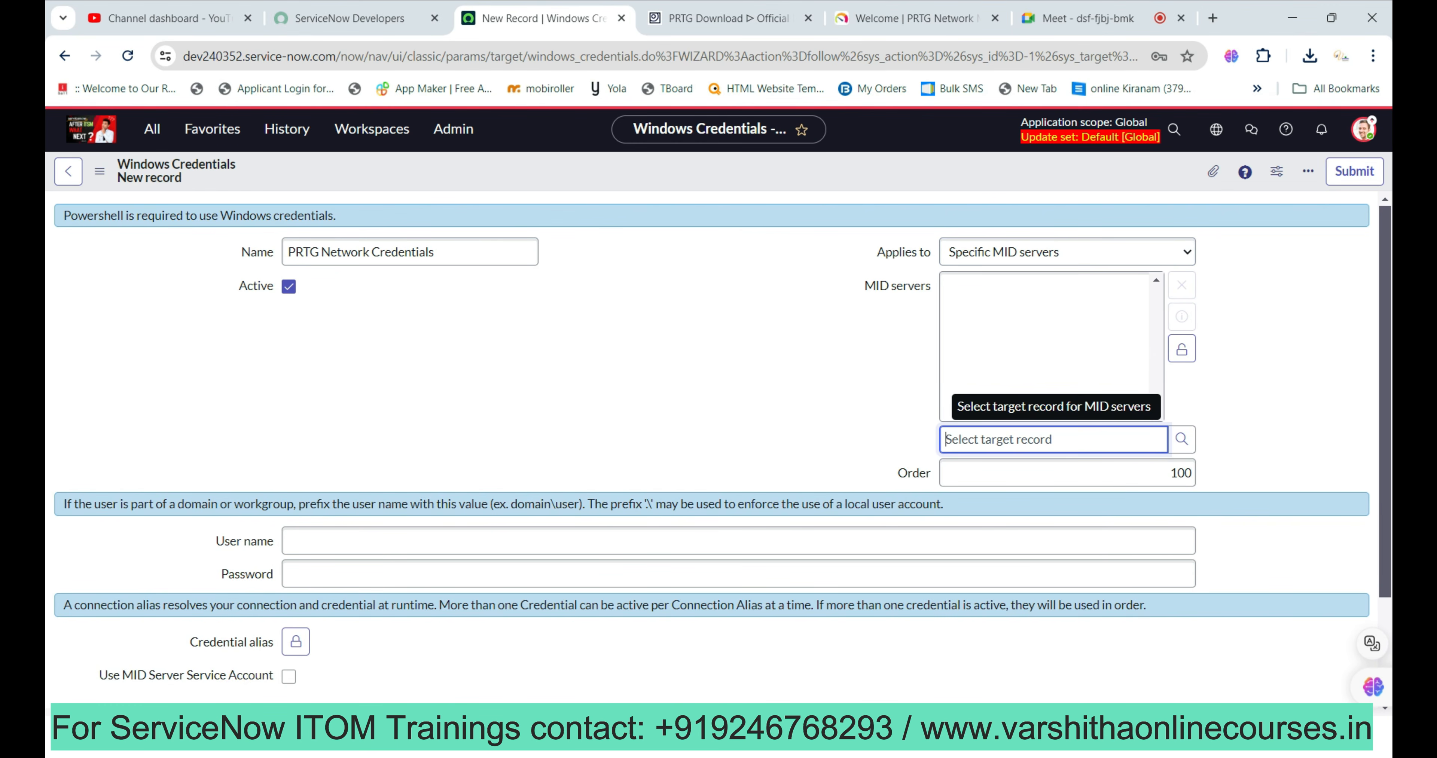
pyautogui.write('itom')
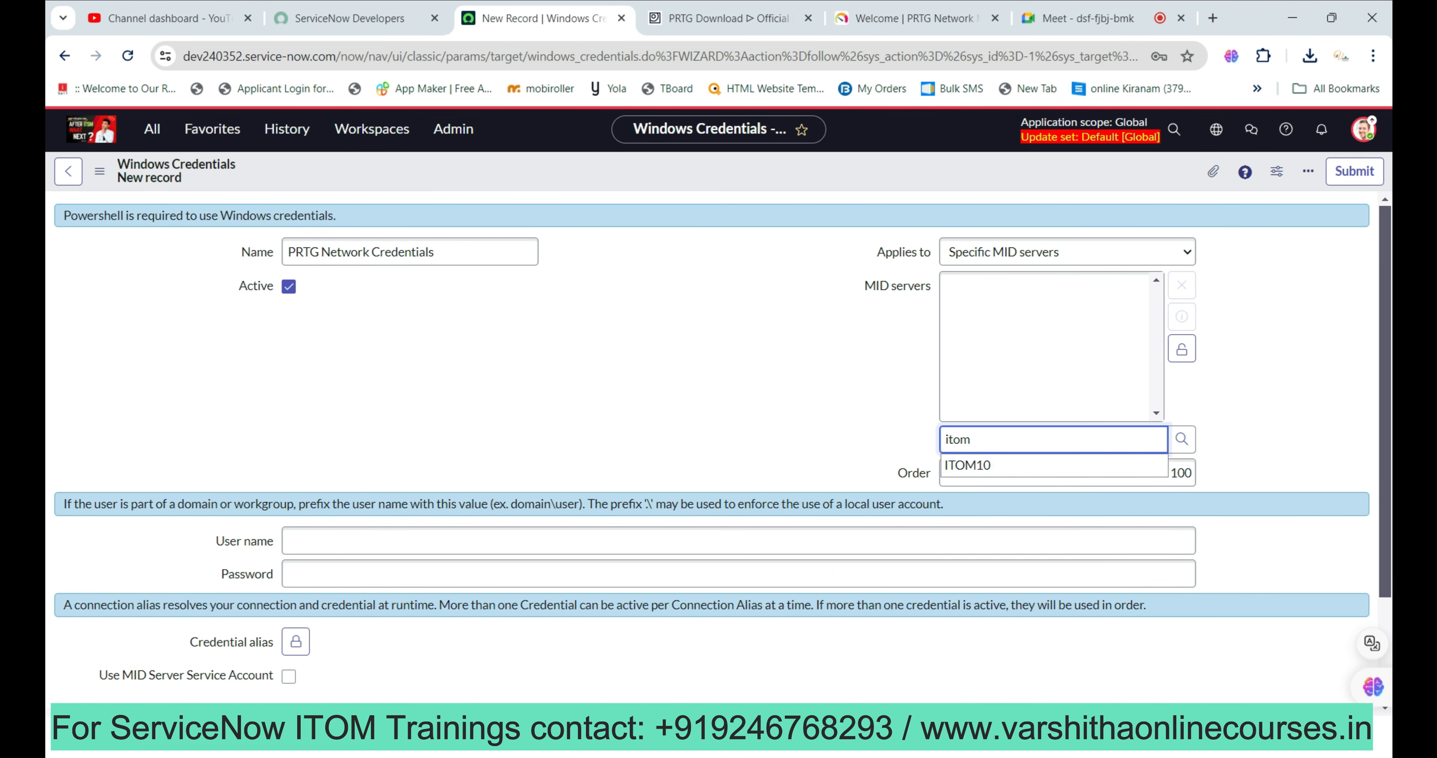
pyautogui.press('Down')
pyautogui.press('Return')
pyautogui.click(1182, 349)
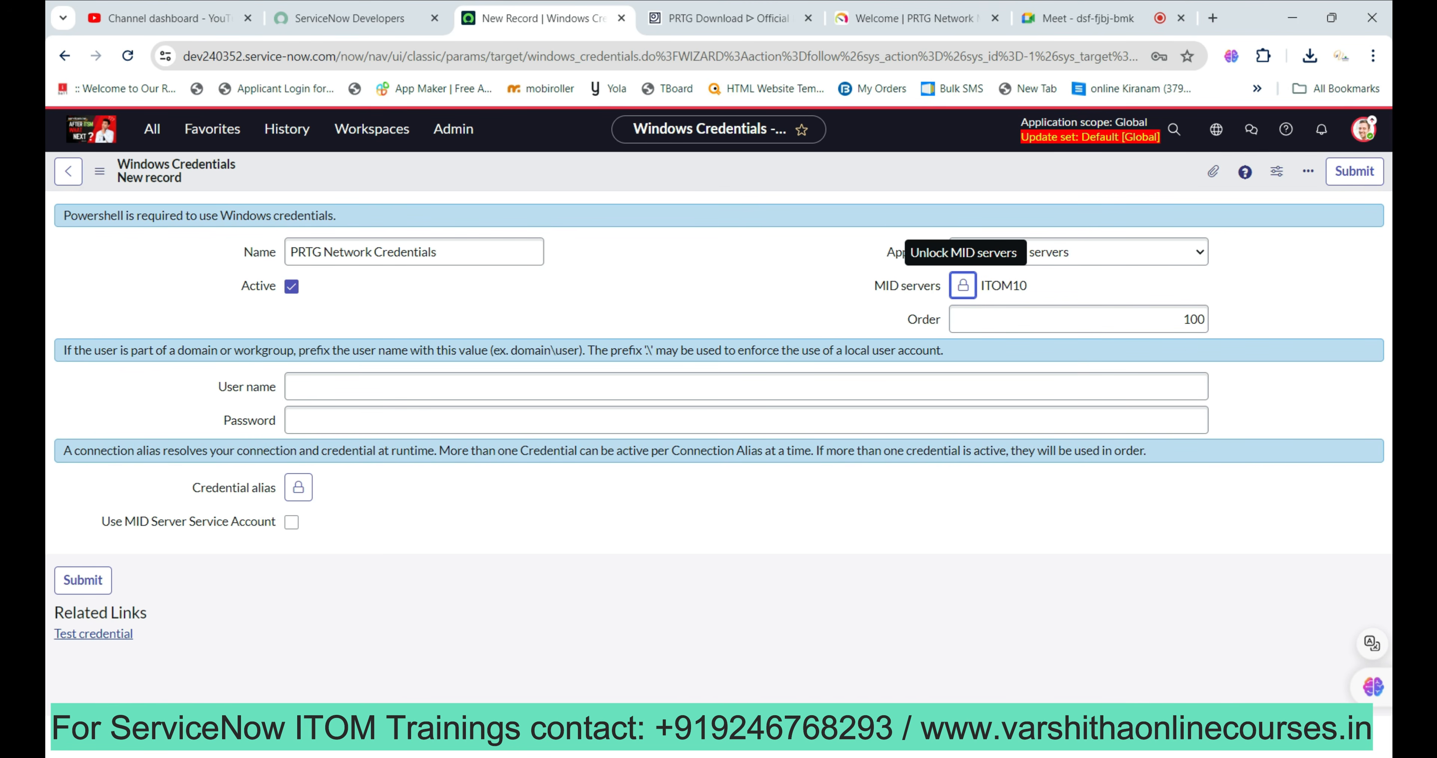
pyautogui.click(746, 386)
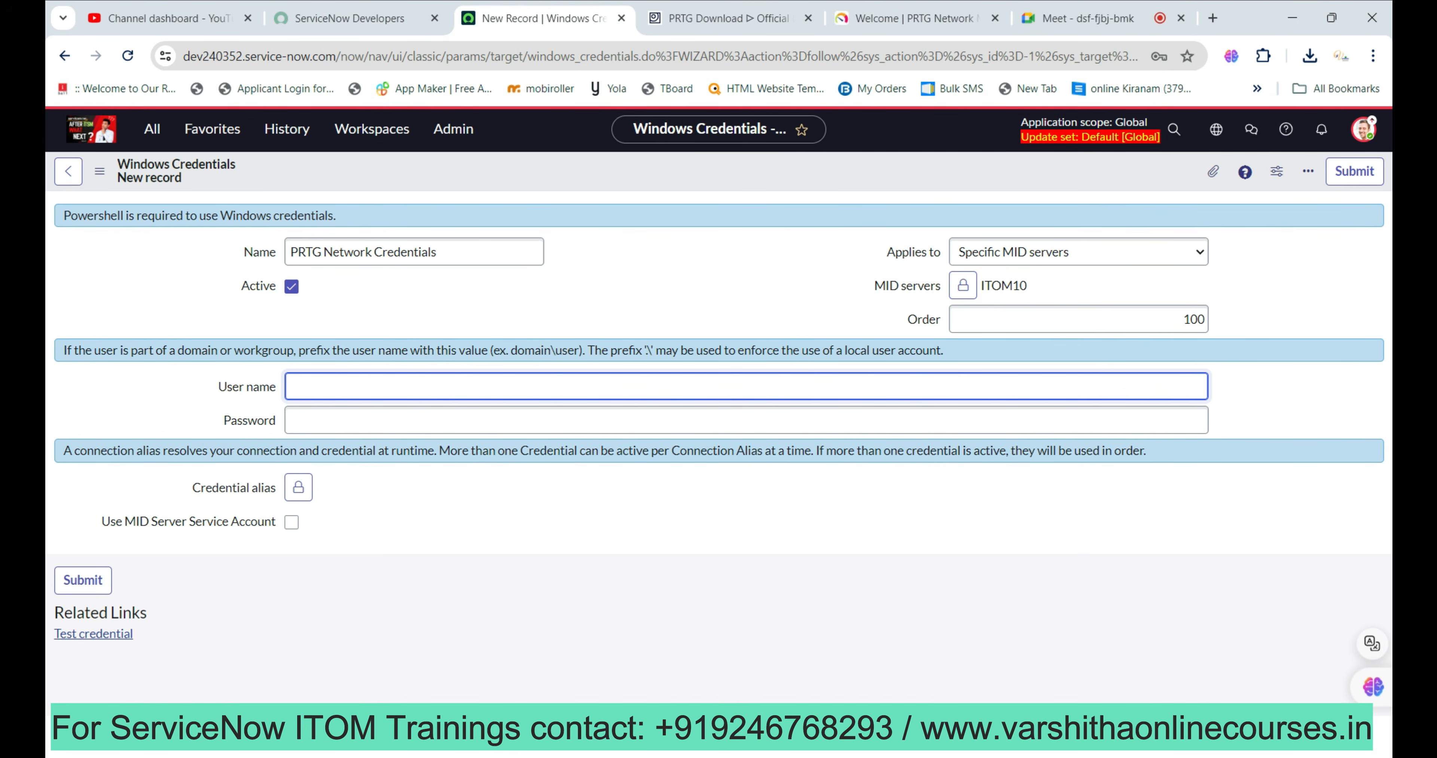
# Copy the login name from the PRTG login page into the User name field.
pyautogui.click(915, 18)
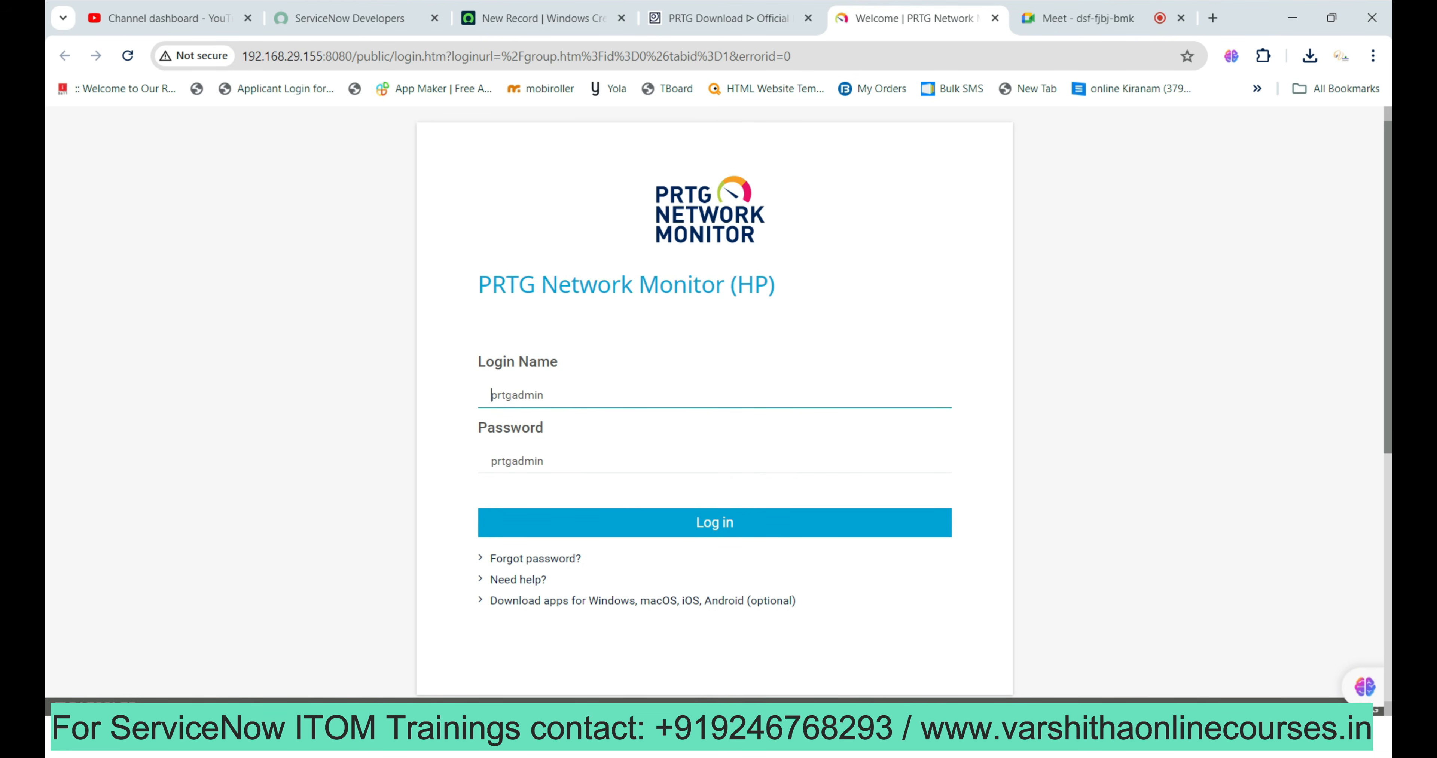
pyautogui.doubleClick(491, 395)
pyautogui.hotkey('ctrl', 'c')
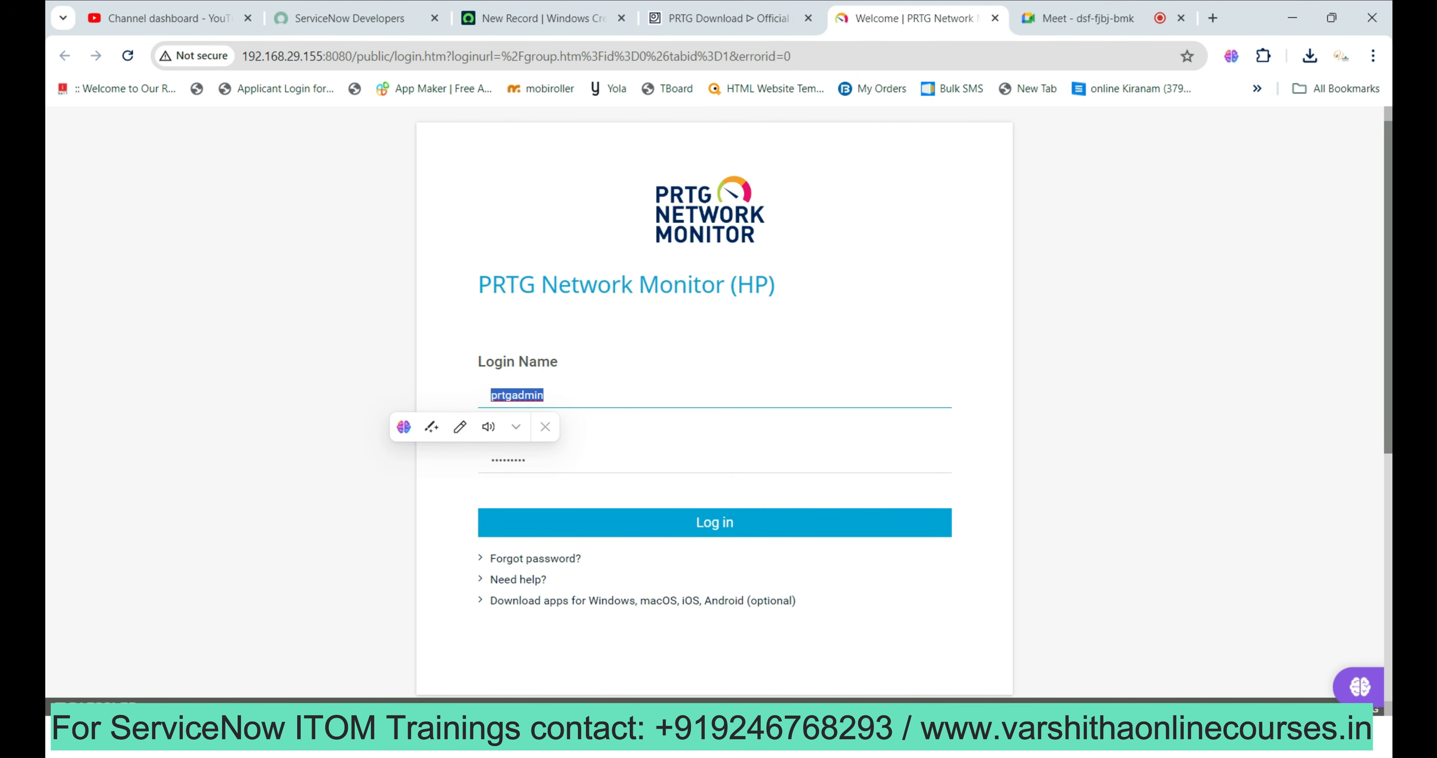
pyautogui.click(544, 18)
pyautogui.hotkey('ctrl', 'v')
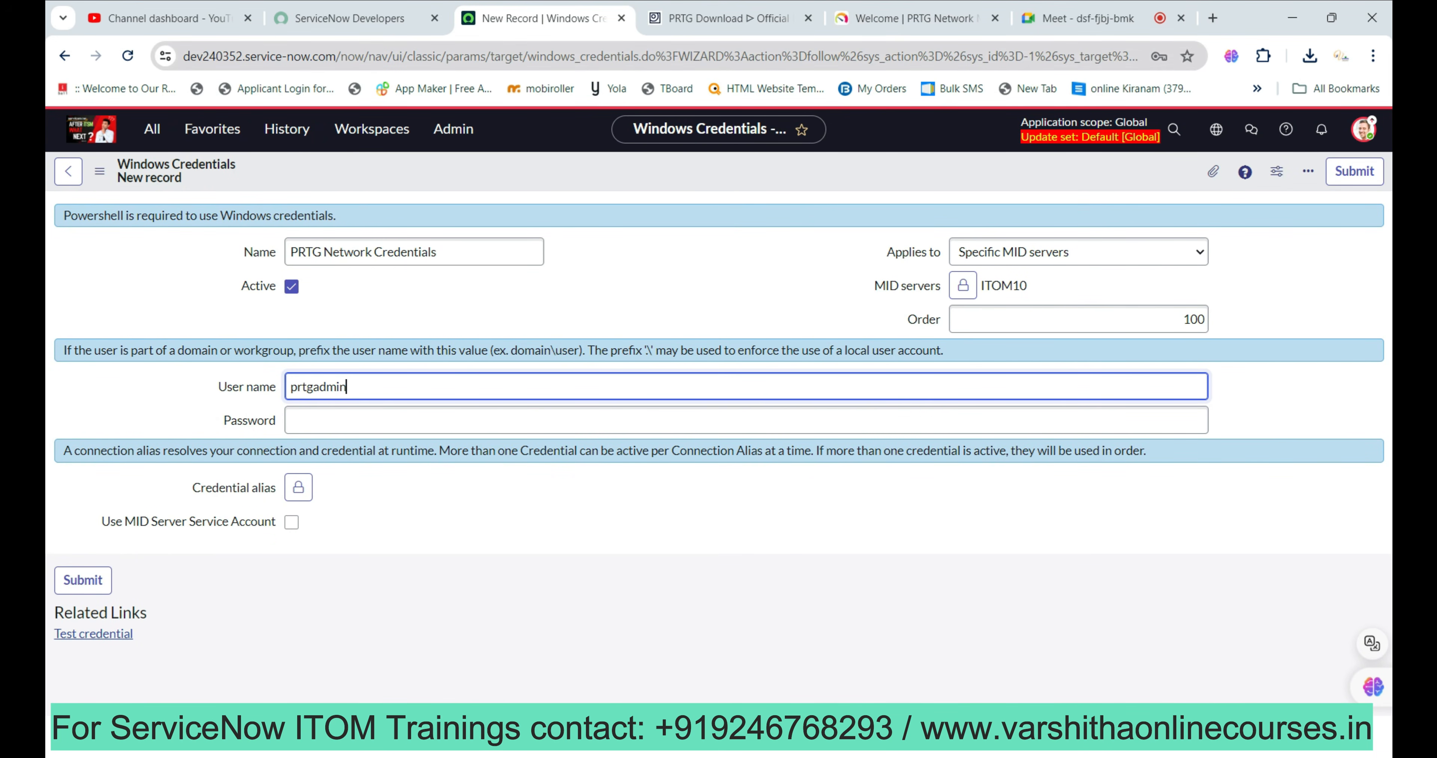
# Copy the PRTG password from the login page into the Password field.
pyautogui.click(916, 18)
pyautogui.click(536, 460)
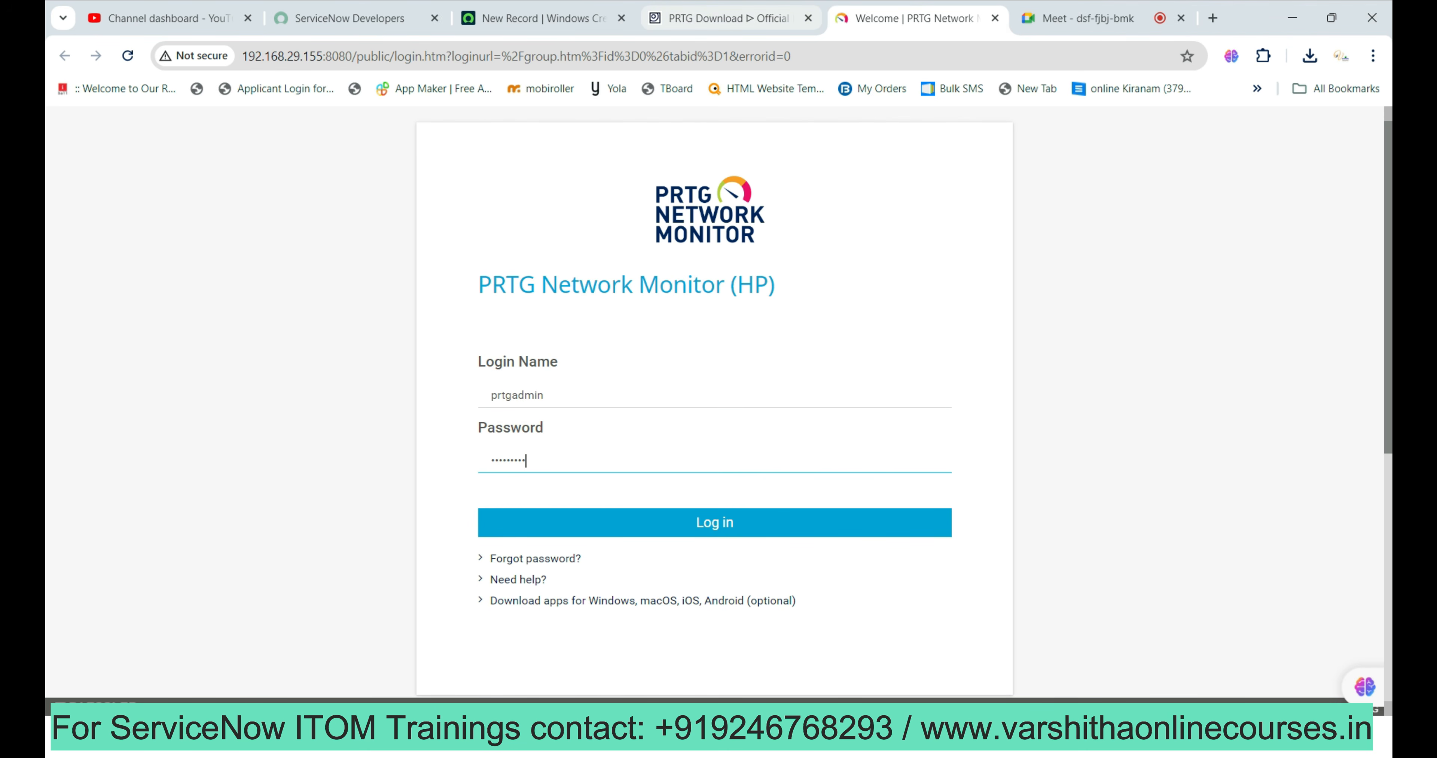
pyautogui.click(542, 18)
pyautogui.click(412, 420)
pyautogui.hotkey('ctrl', 'v')
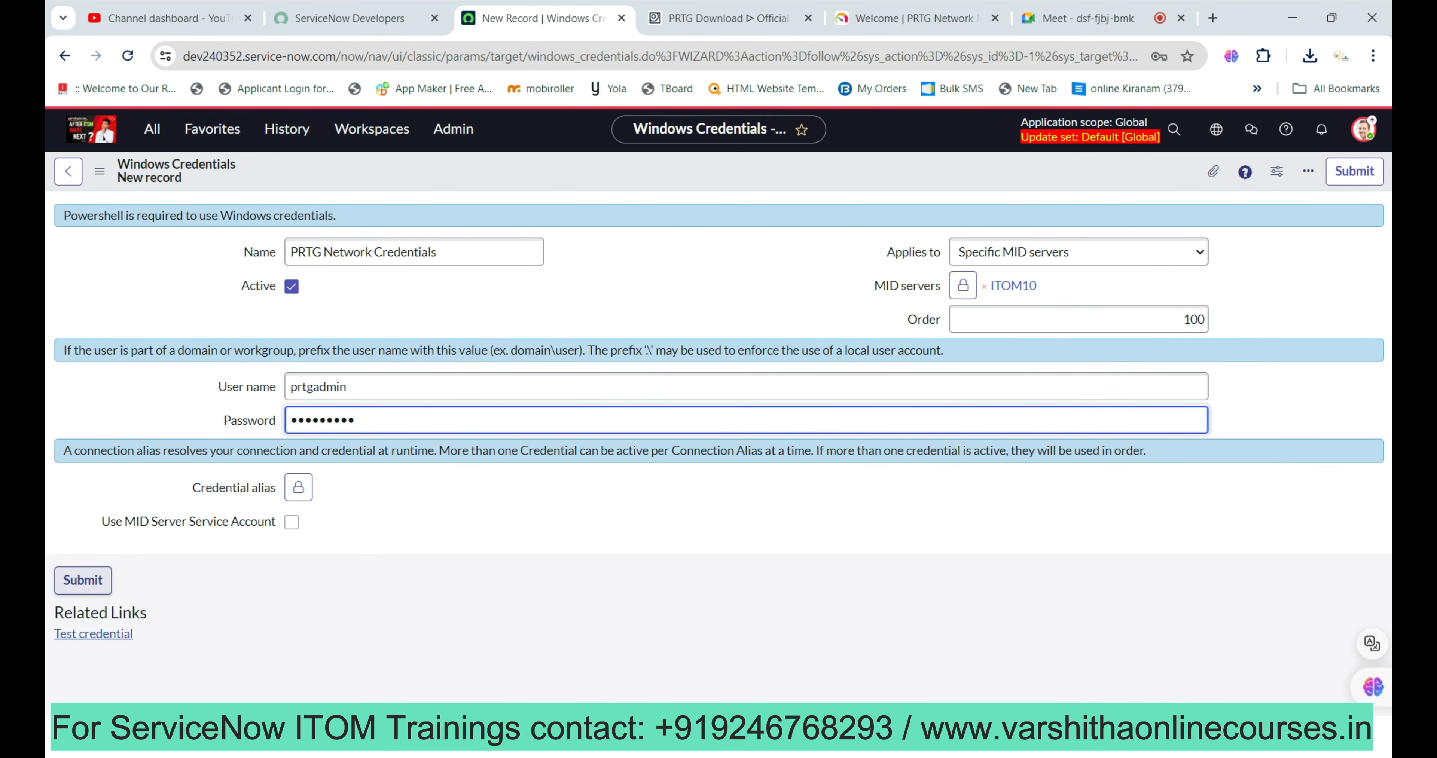
pyautogui.rightClick(753, 171)
# Save the new PRTG Network Credentials record and look over the form.
pyautogui.click(781, 182)
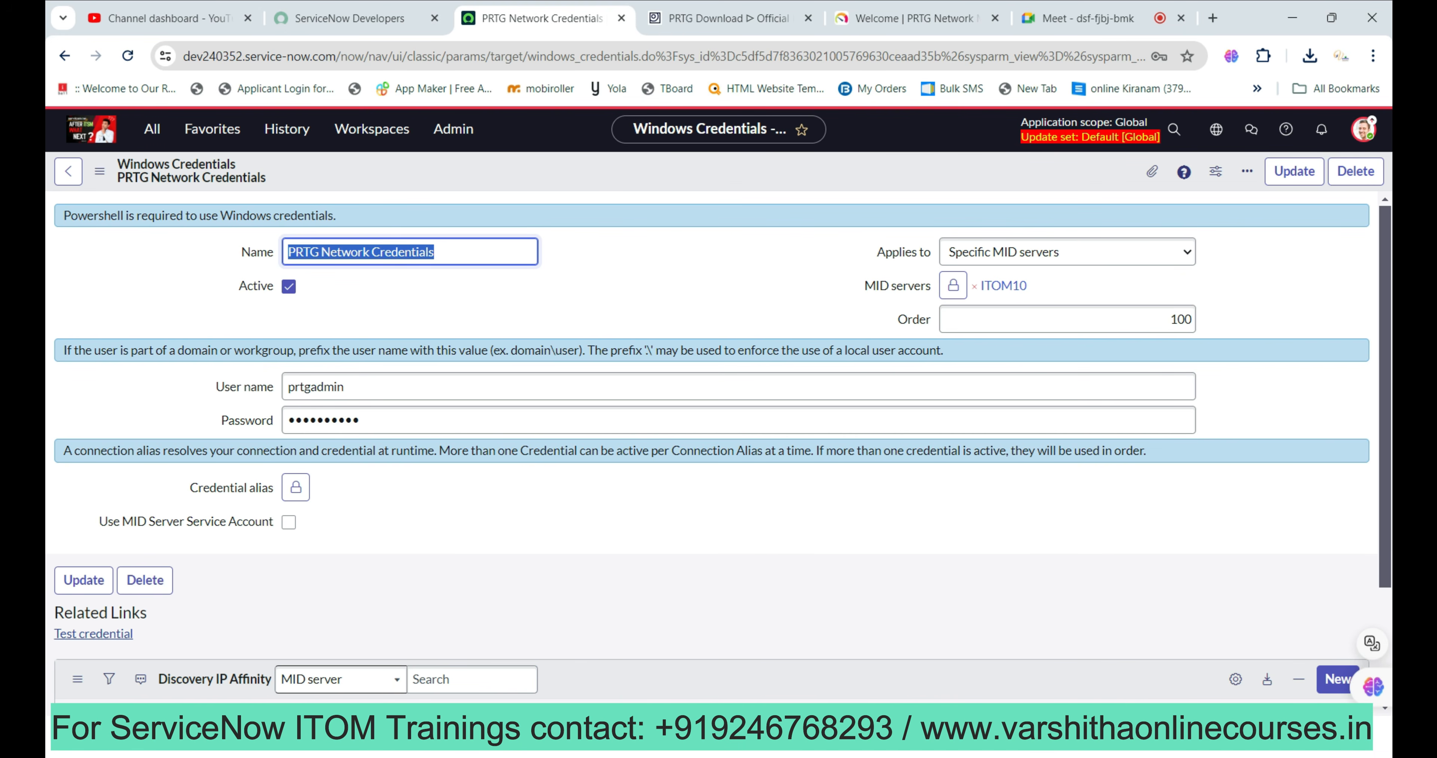
pyautogui.scroll(-2, 712, 446)
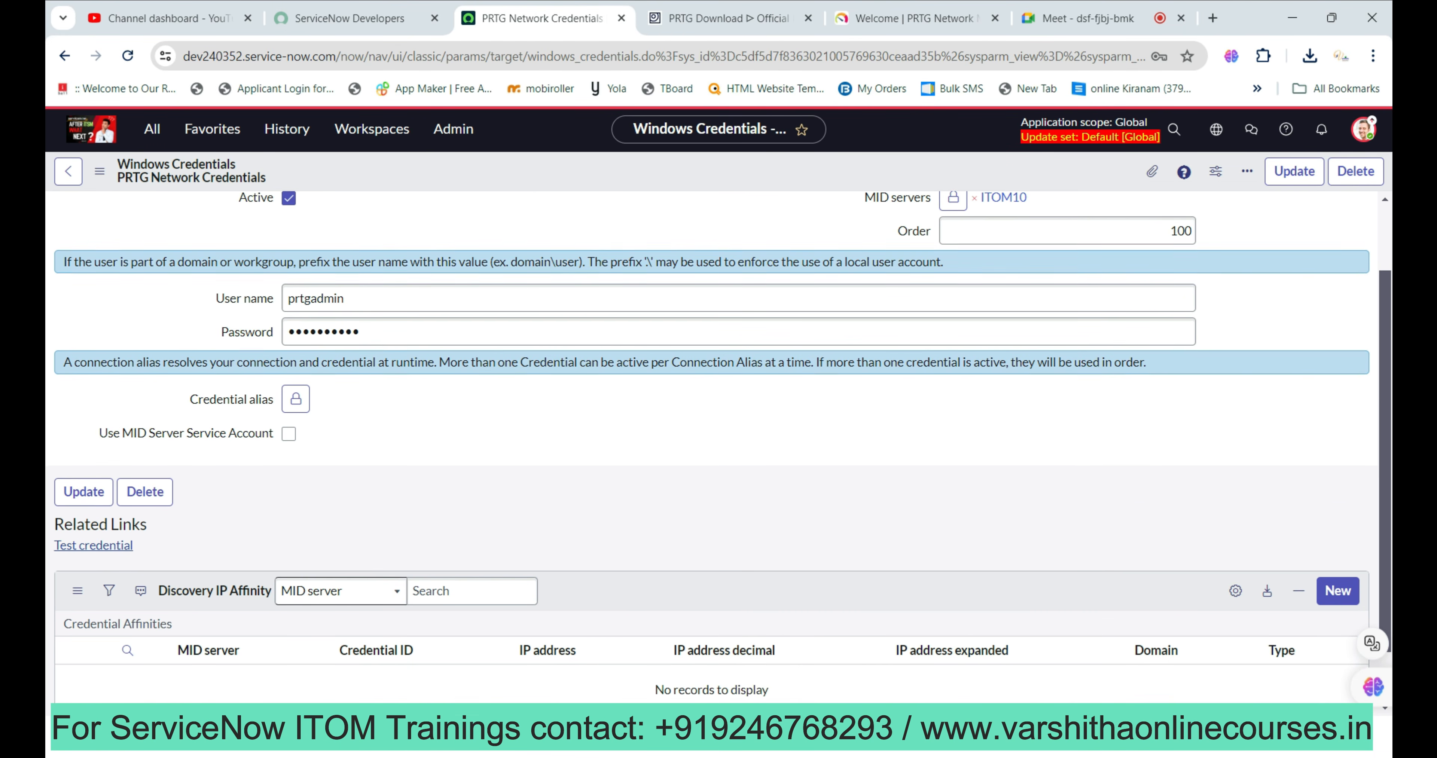
pyautogui.scroll(-1, 712, 446)
pyautogui.scroll(3, 711, 446)
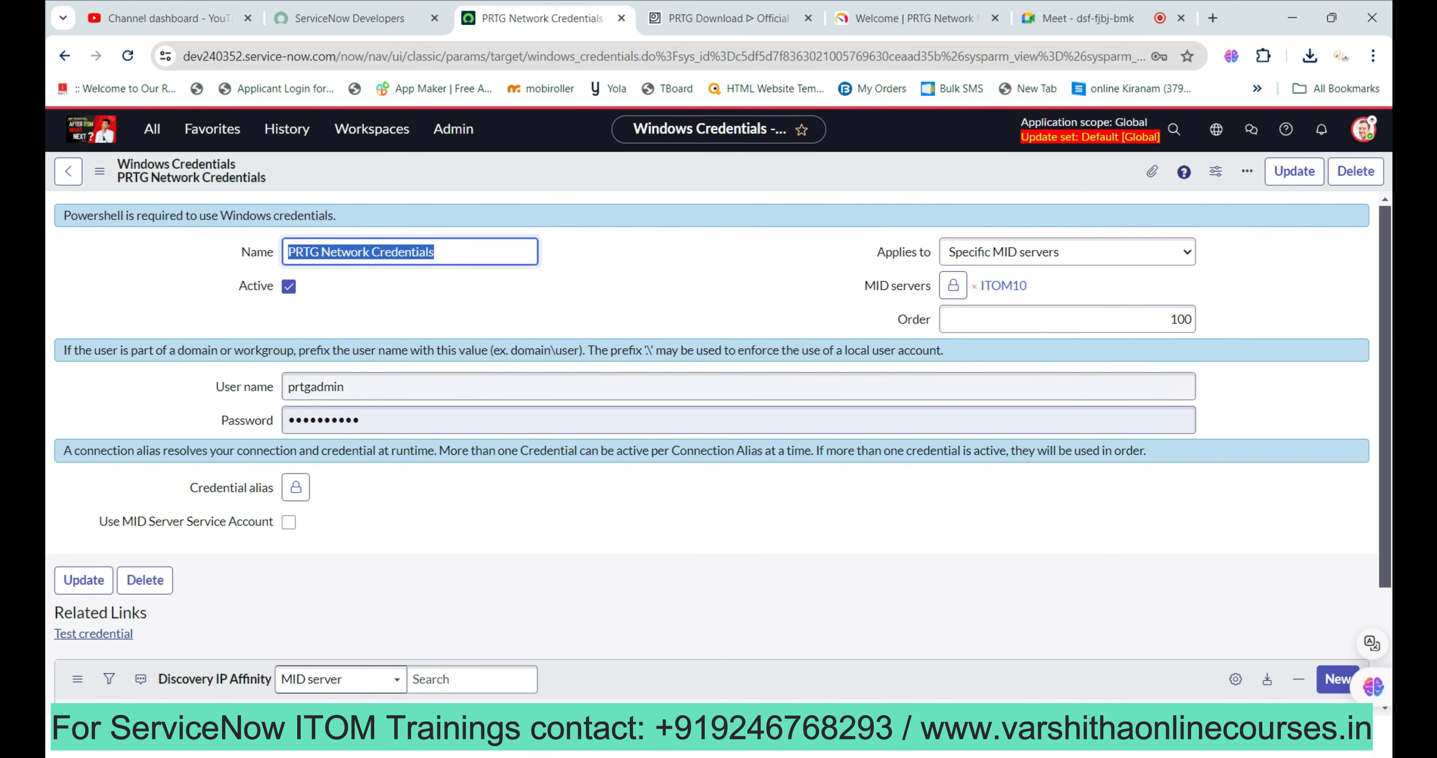
pyautogui.scroll(-3, 711, 446)
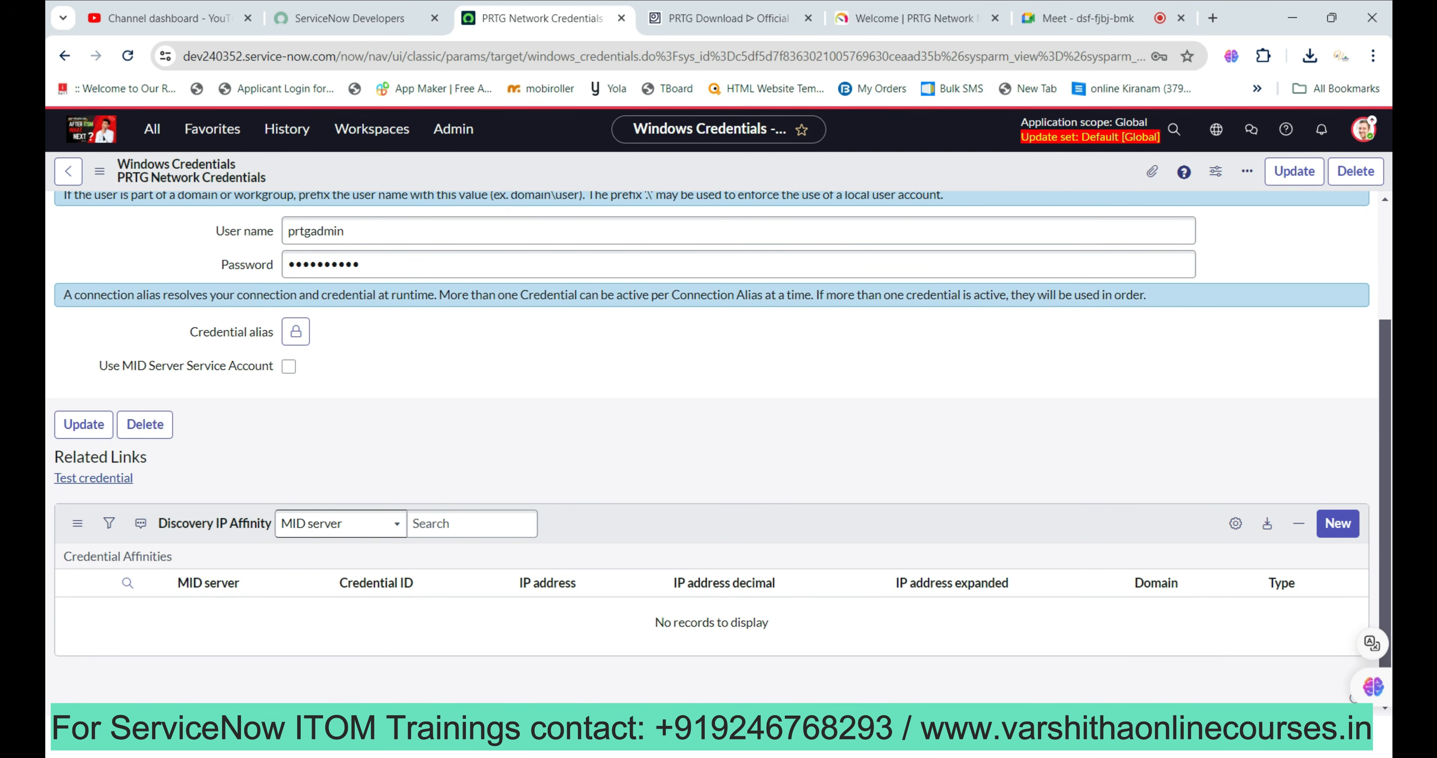
# Test the credential against 192.168.29.155 and dismiss the Authentication failed result.
pyautogui.click(94, 479)
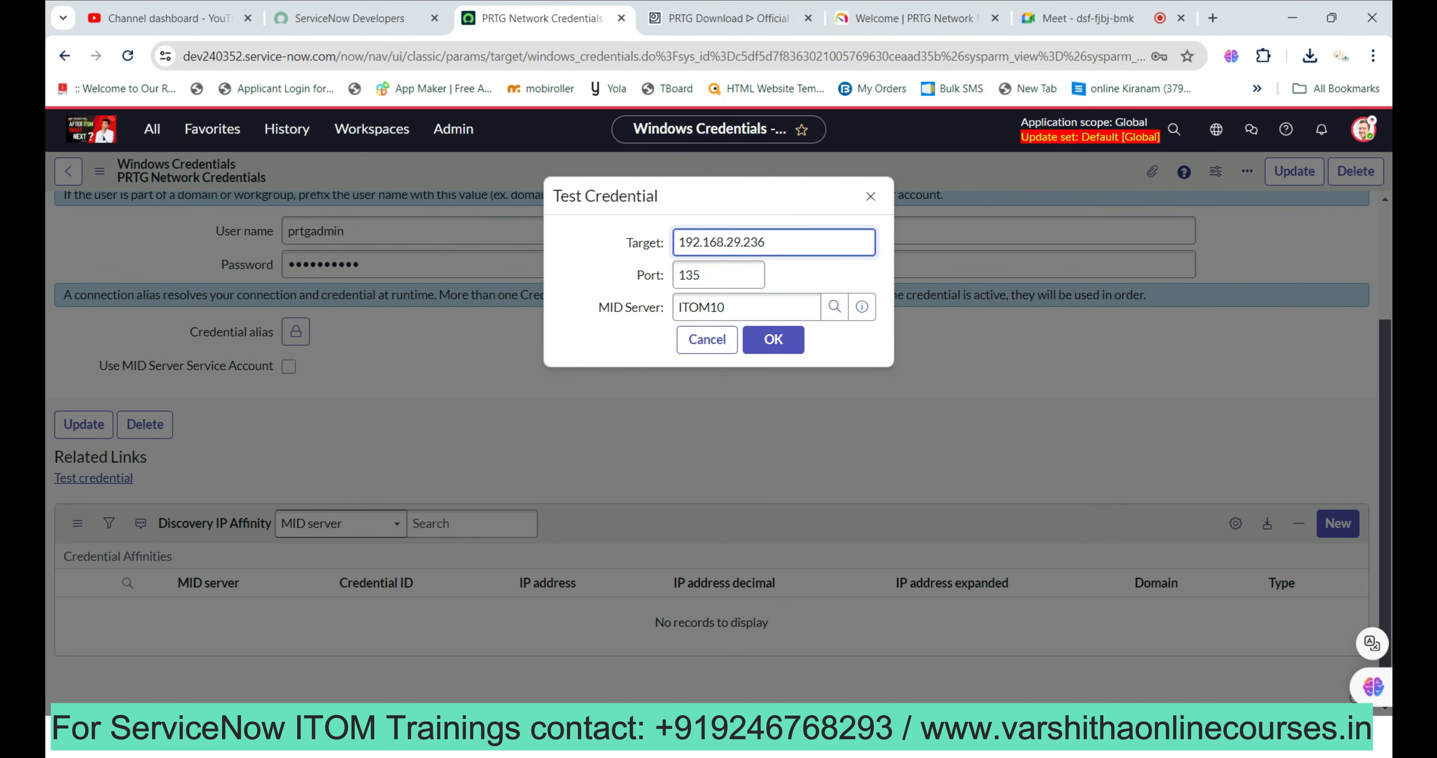
pyautogui.hotkey('ctrl', 'a')
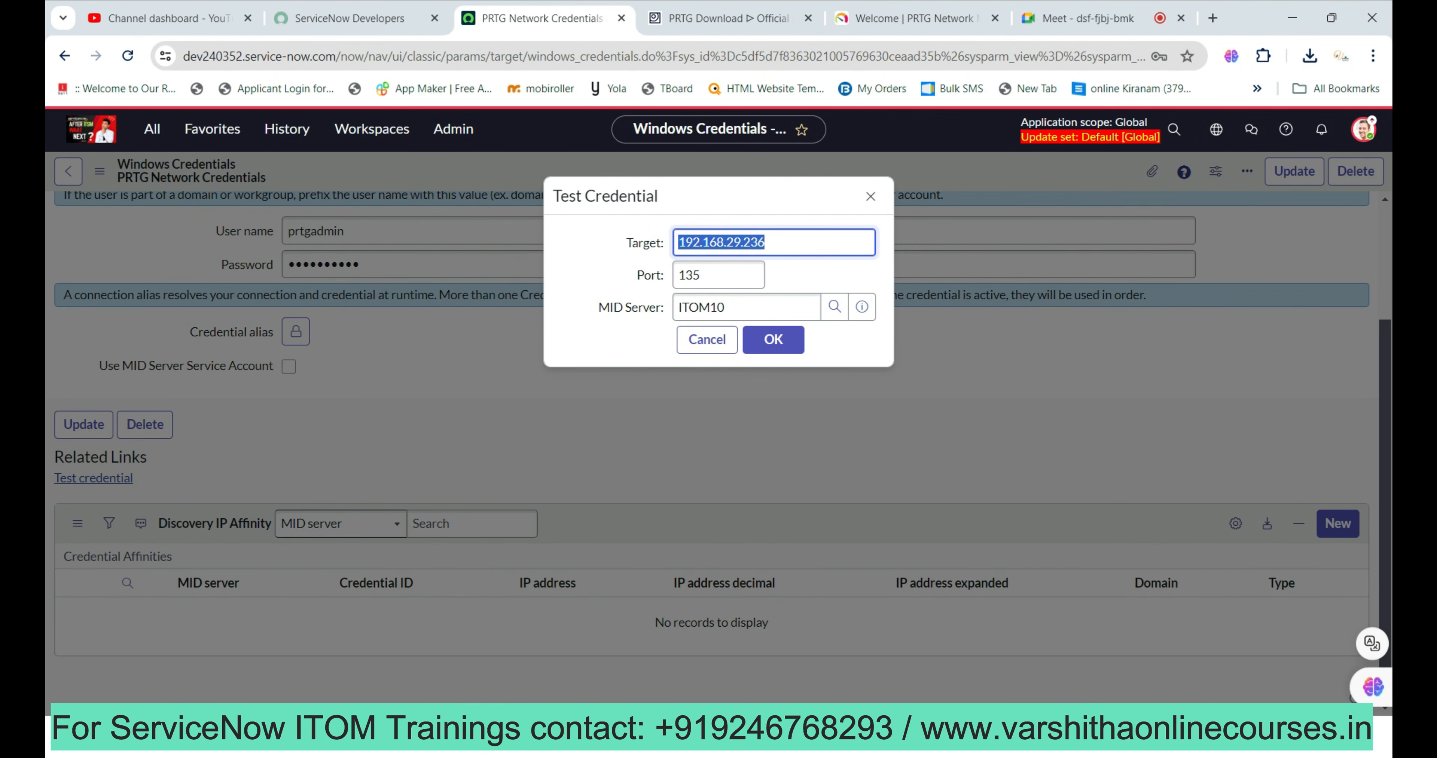
pyautogui.write('192.168.')
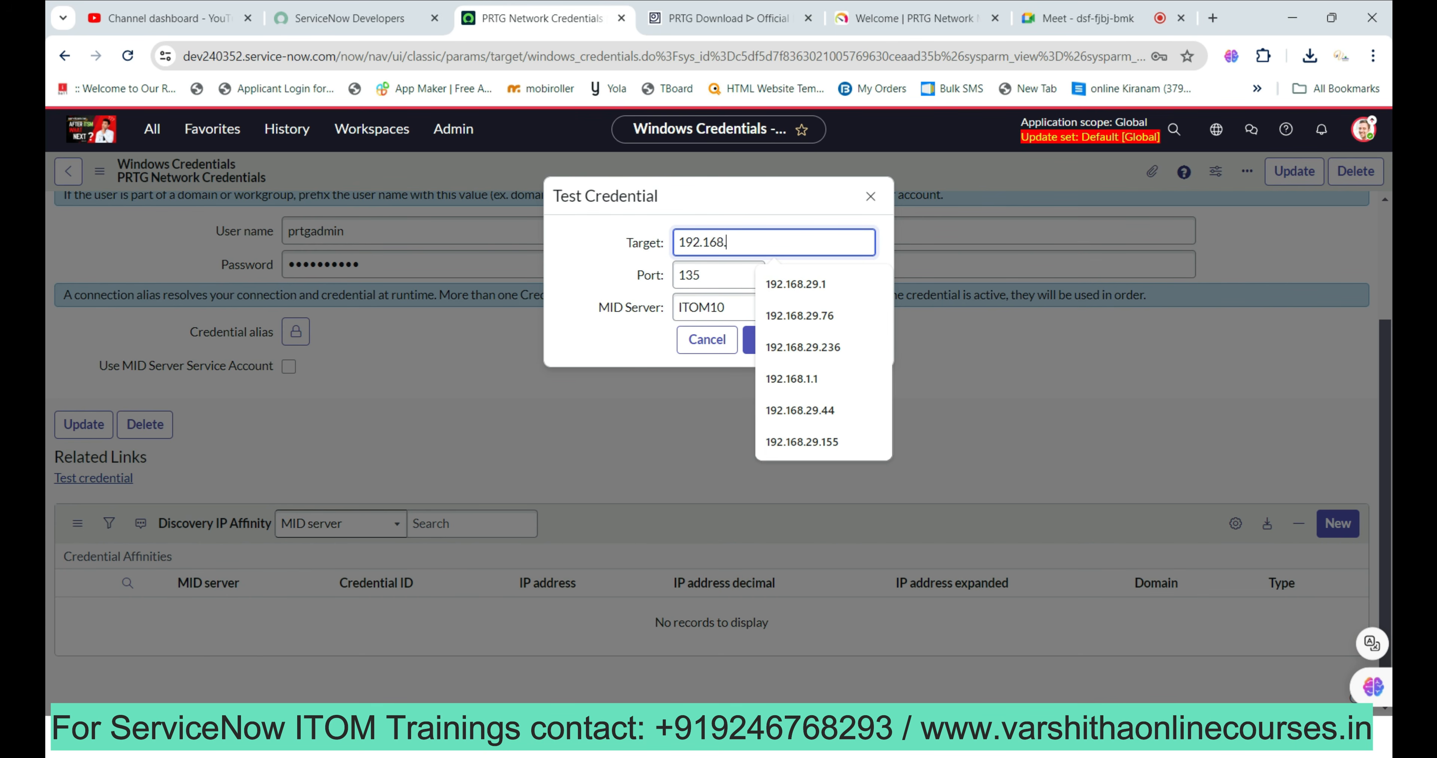
pyautogui.write('29.155')
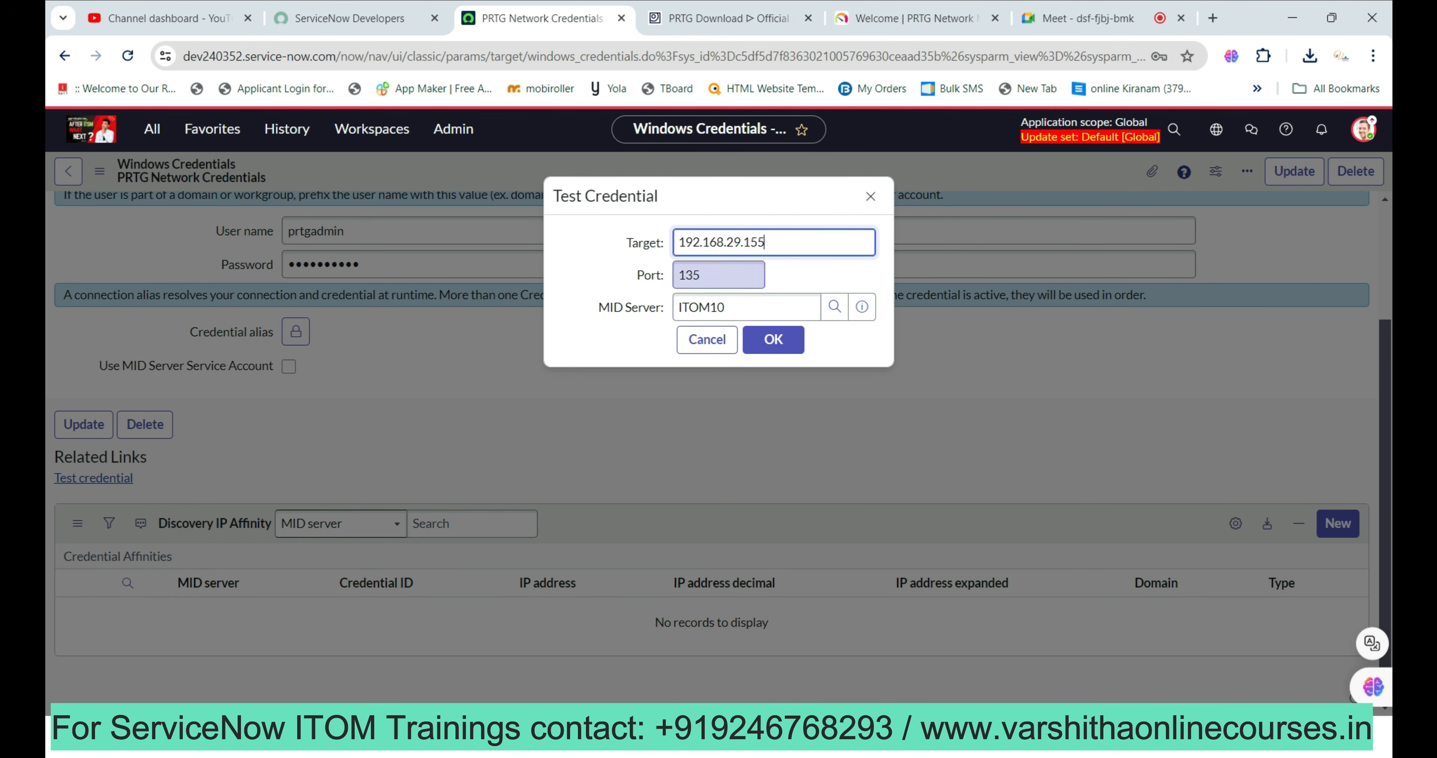
pyautogui.click(773, 340)
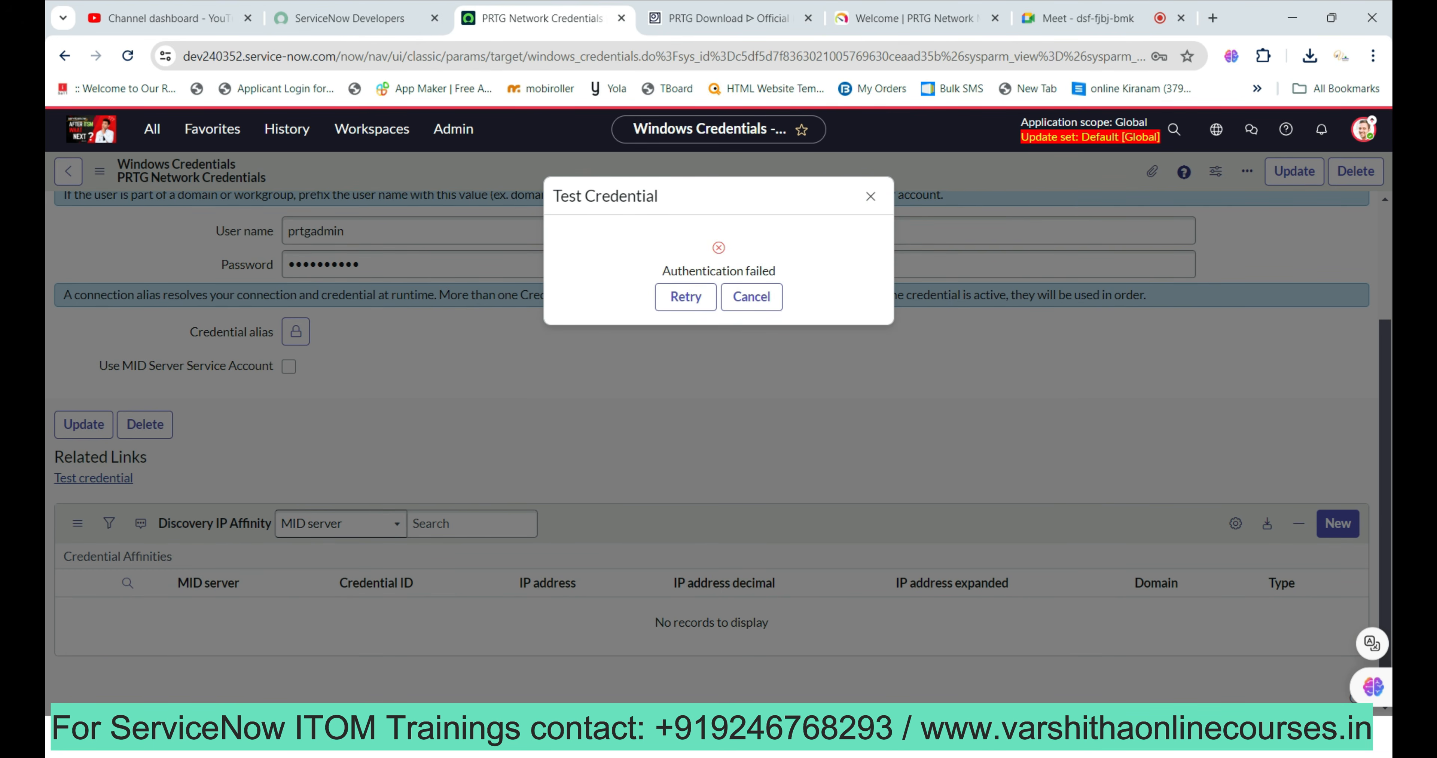
pyautogui.press('Tab')
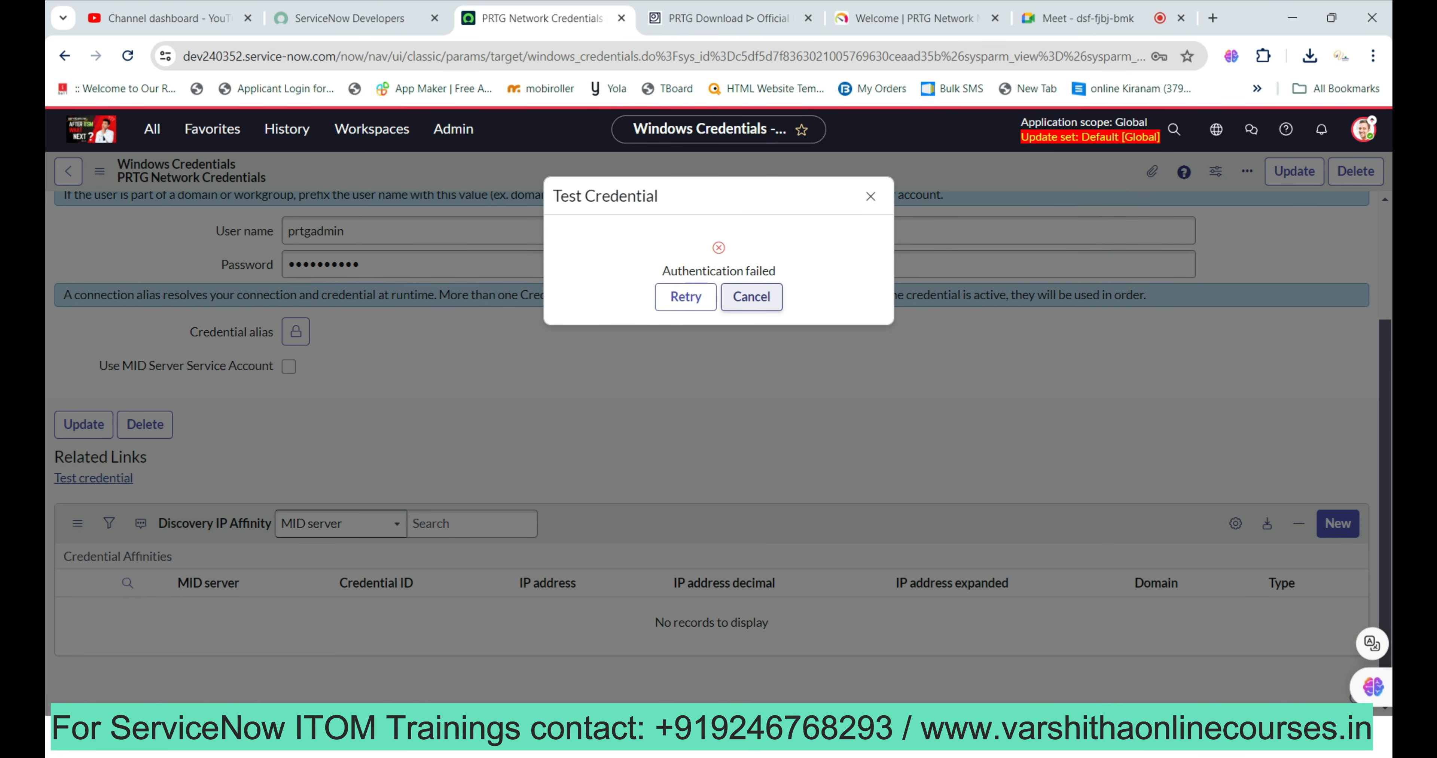
pyautogui.press('Return')
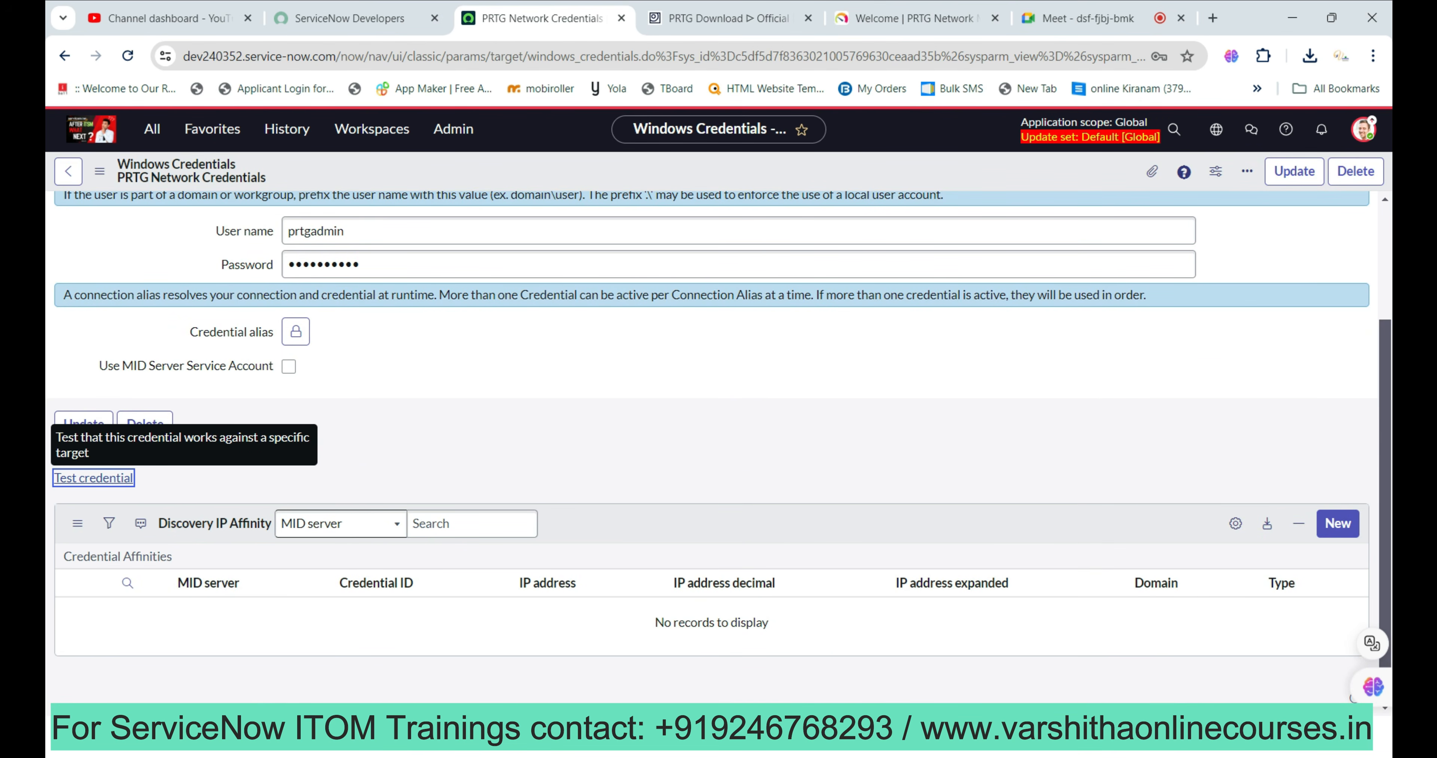
# Sign in to PRTG, then toggle the MID Server service account option on the credential.
pyautogui.click(915, 19)
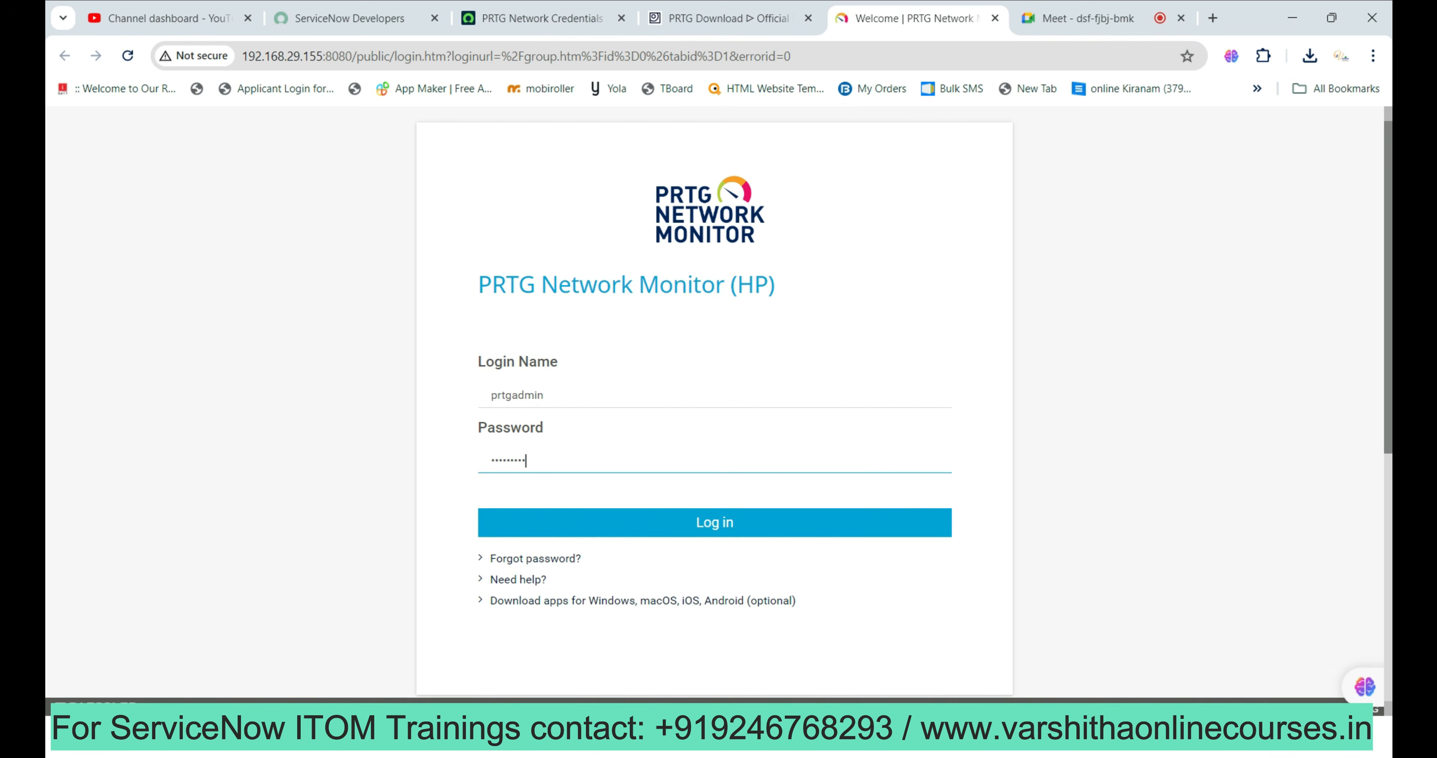
pyautogui.press('Return')
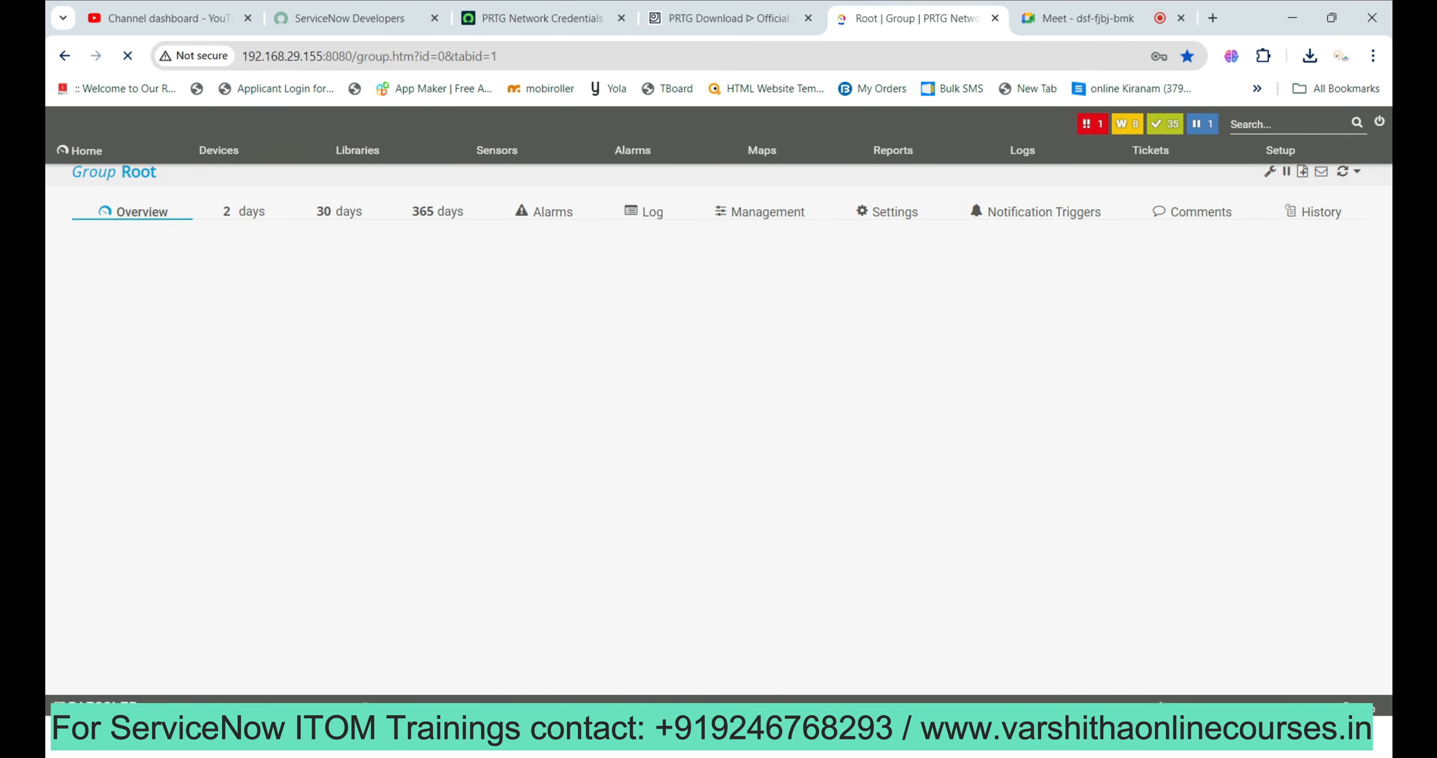
pyautogui.click(541, 18)
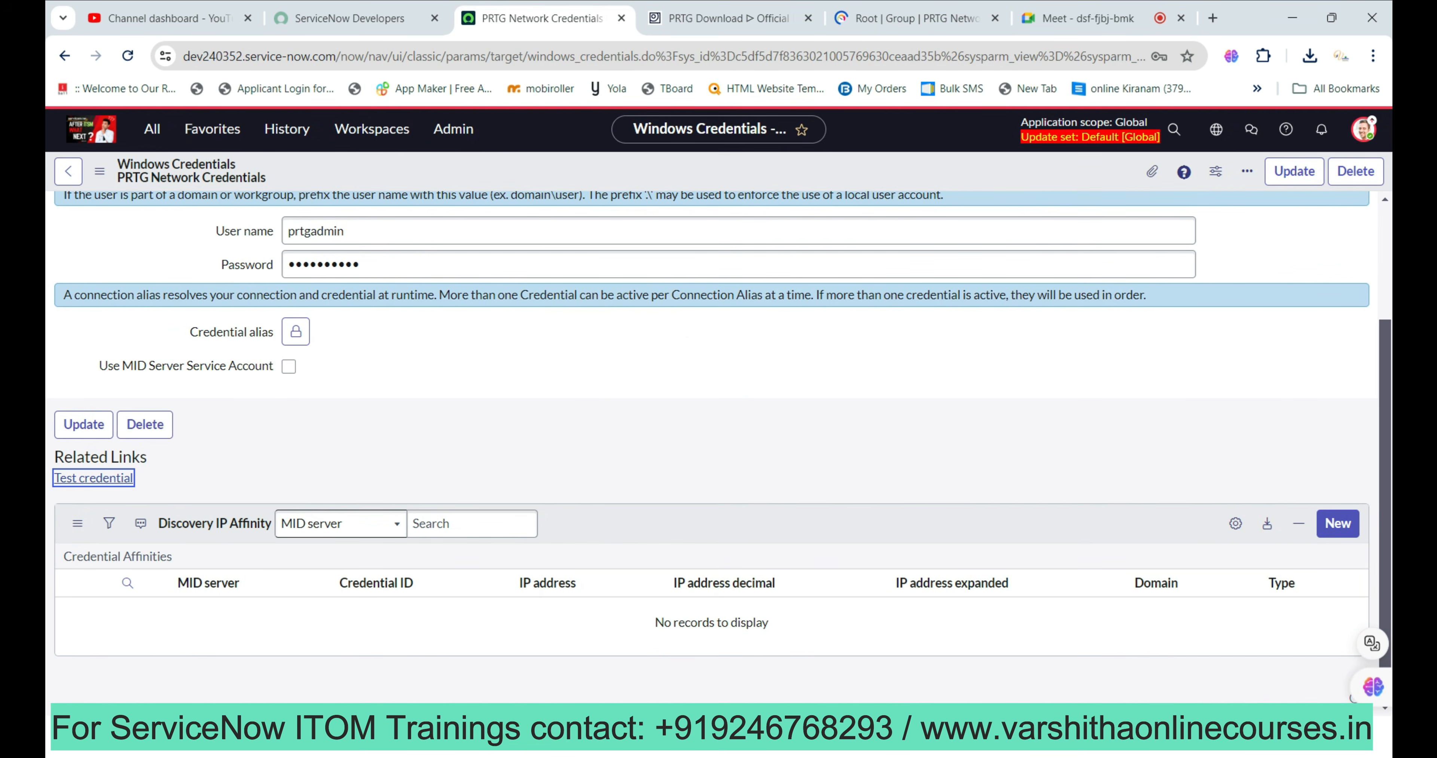
pyautogui.click(289, 367)
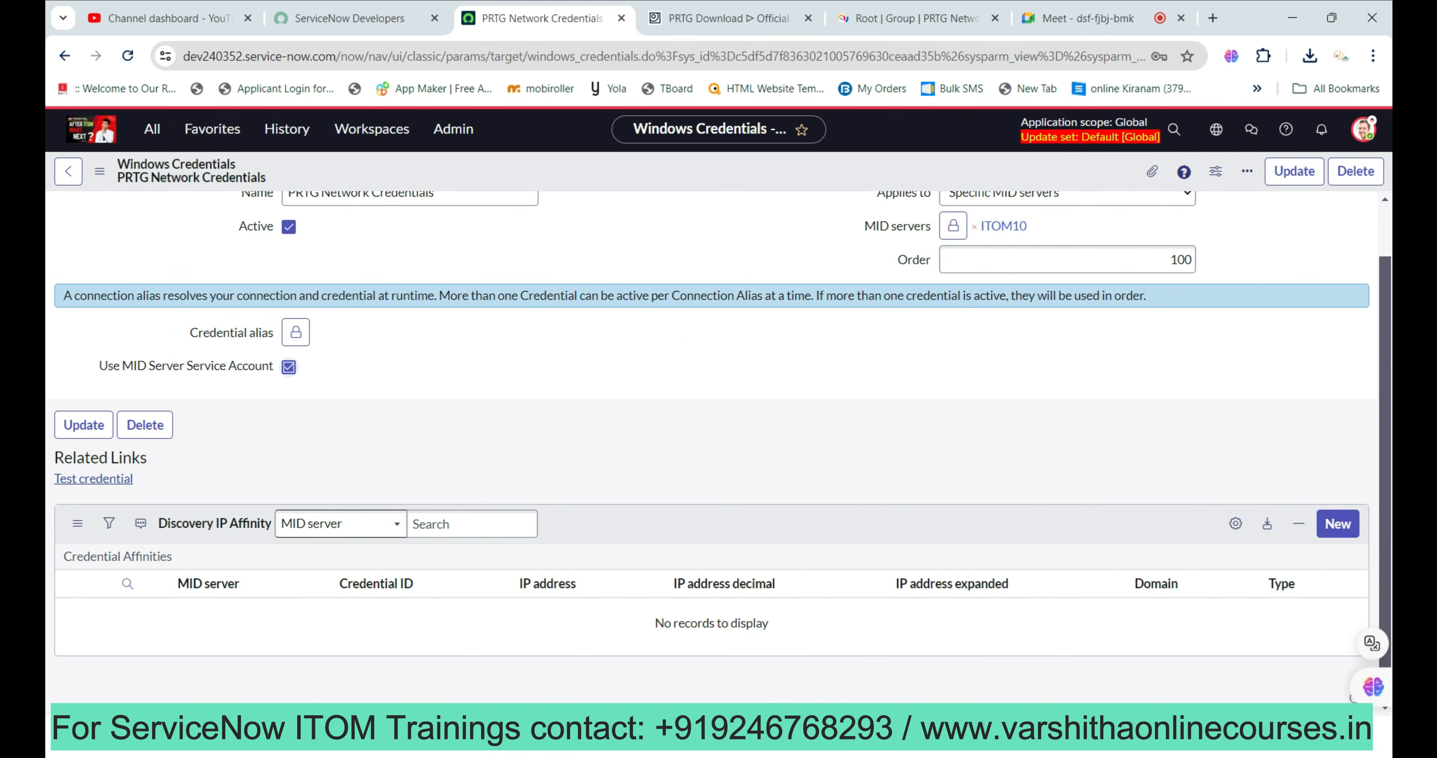
pyautogui.click(288, 367)
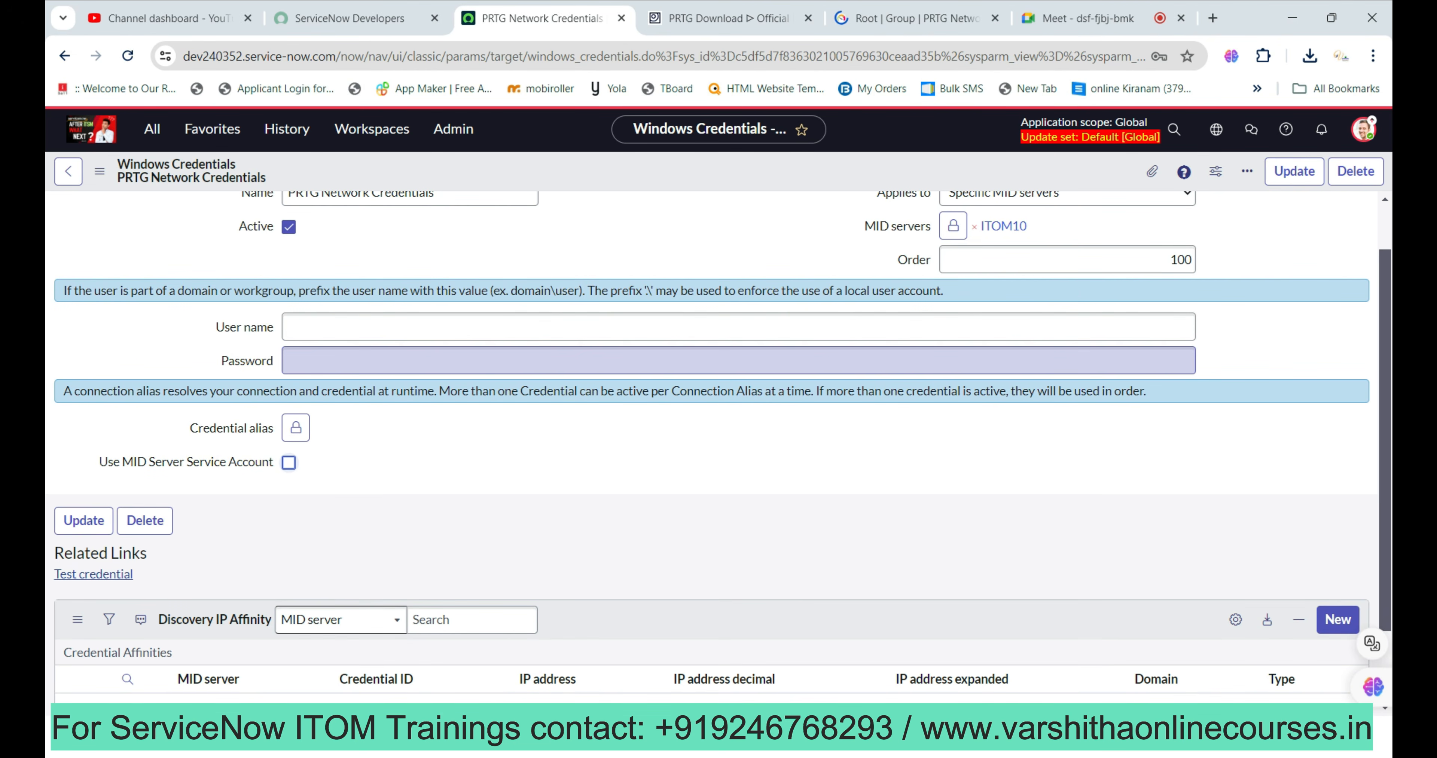
# Re-enter the user name prtgadmin and the account's password on the credential.
pyautogui.click(335, 327)
pyautogui.write('prtgadmin')
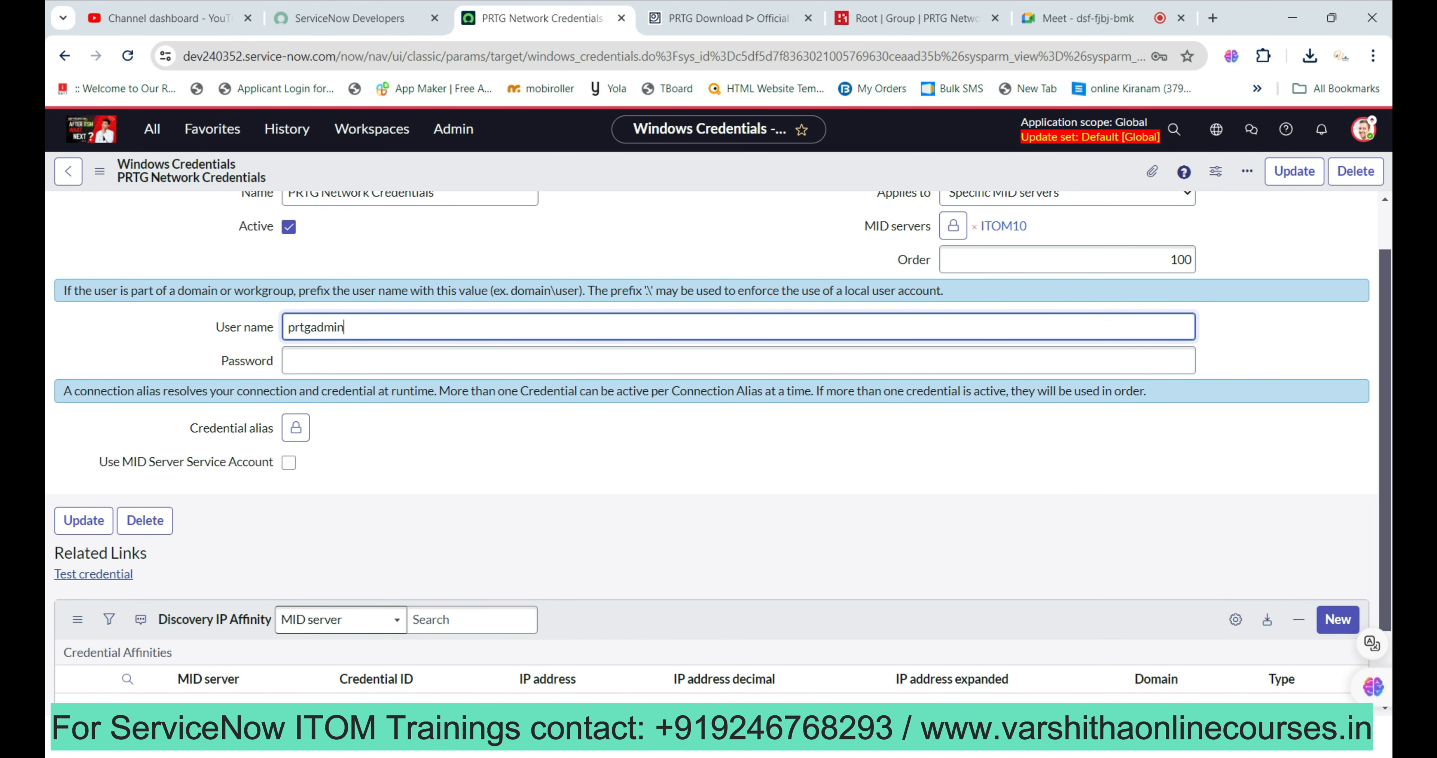
pyautogui.click(335, 361)
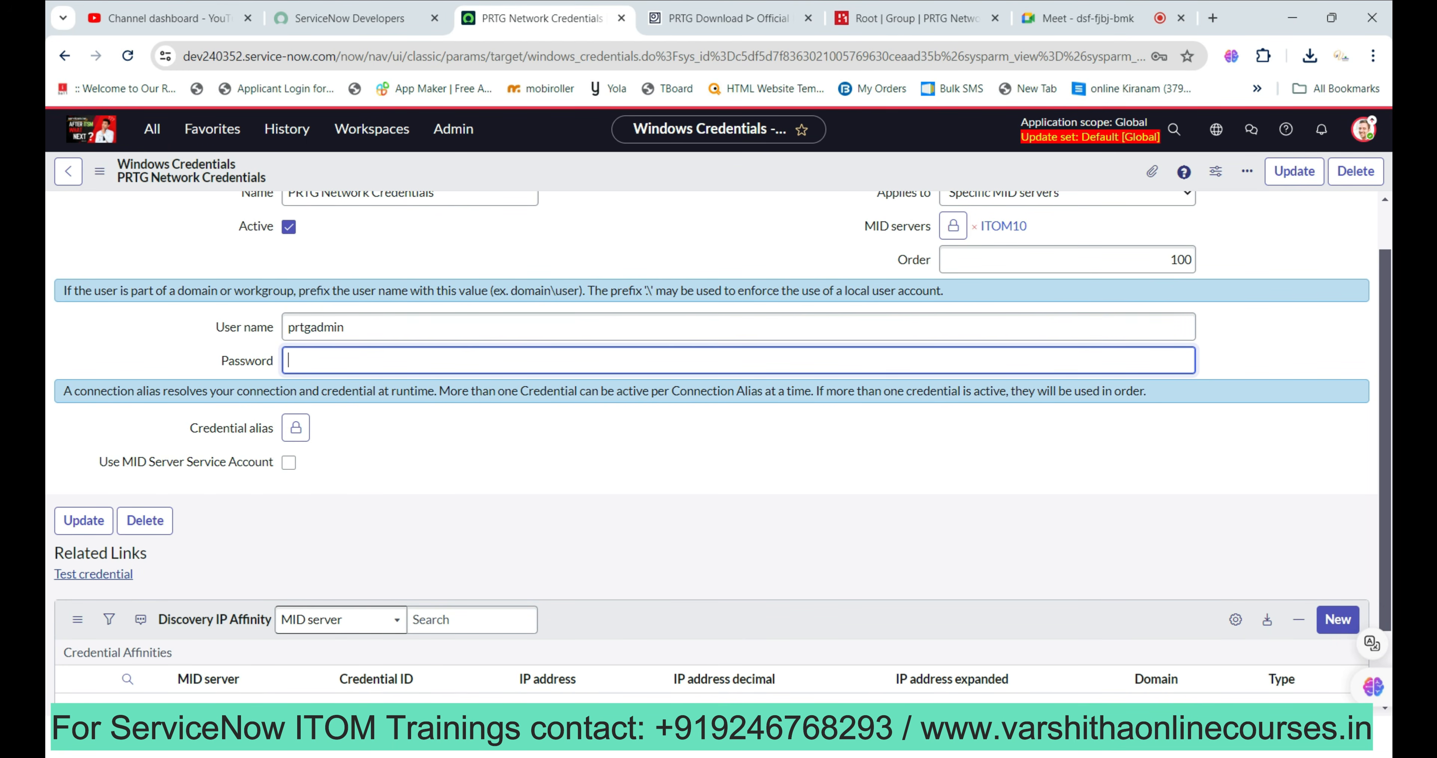
pyautogui.write('prtgadmin')
pyautogui.scroll(1, 720, 446)
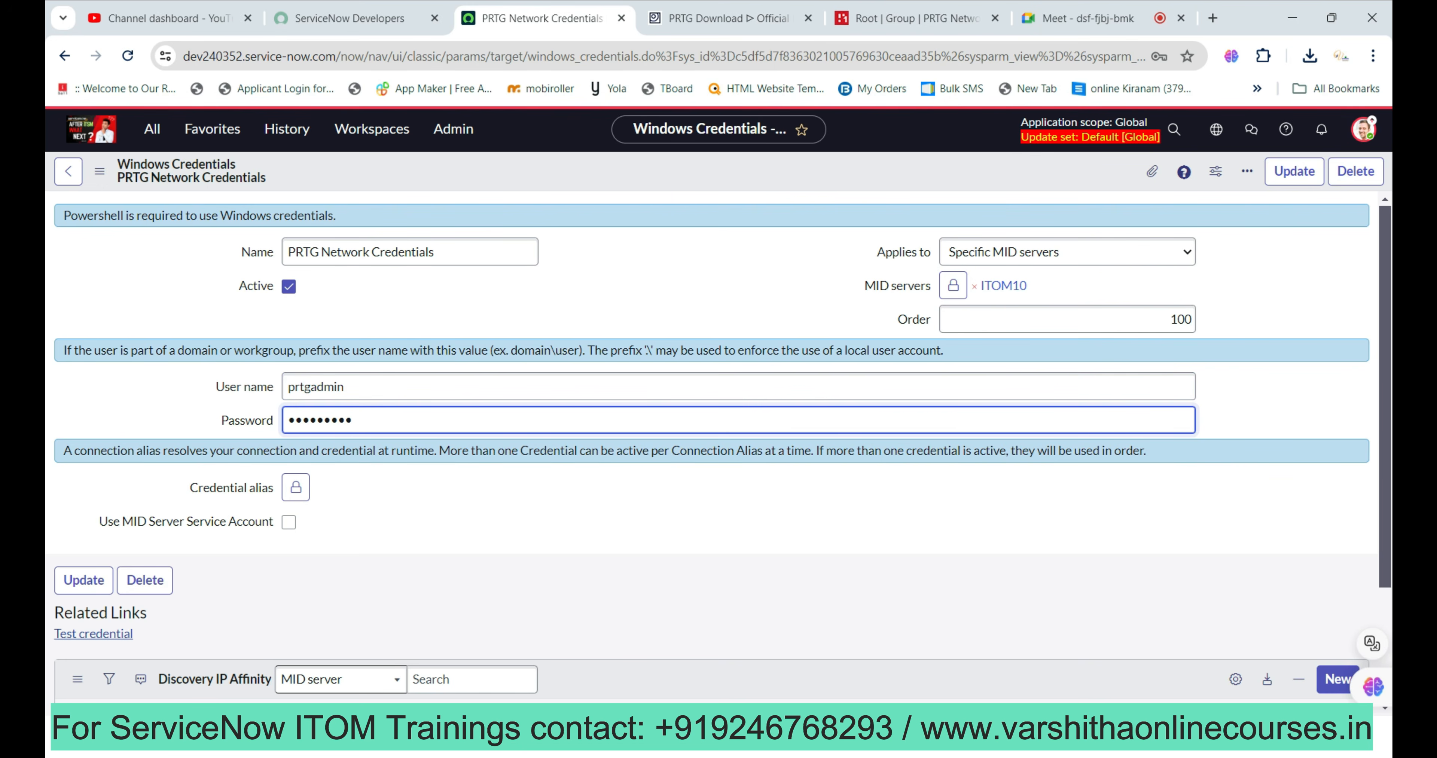
pyautogui.click(93, 633)
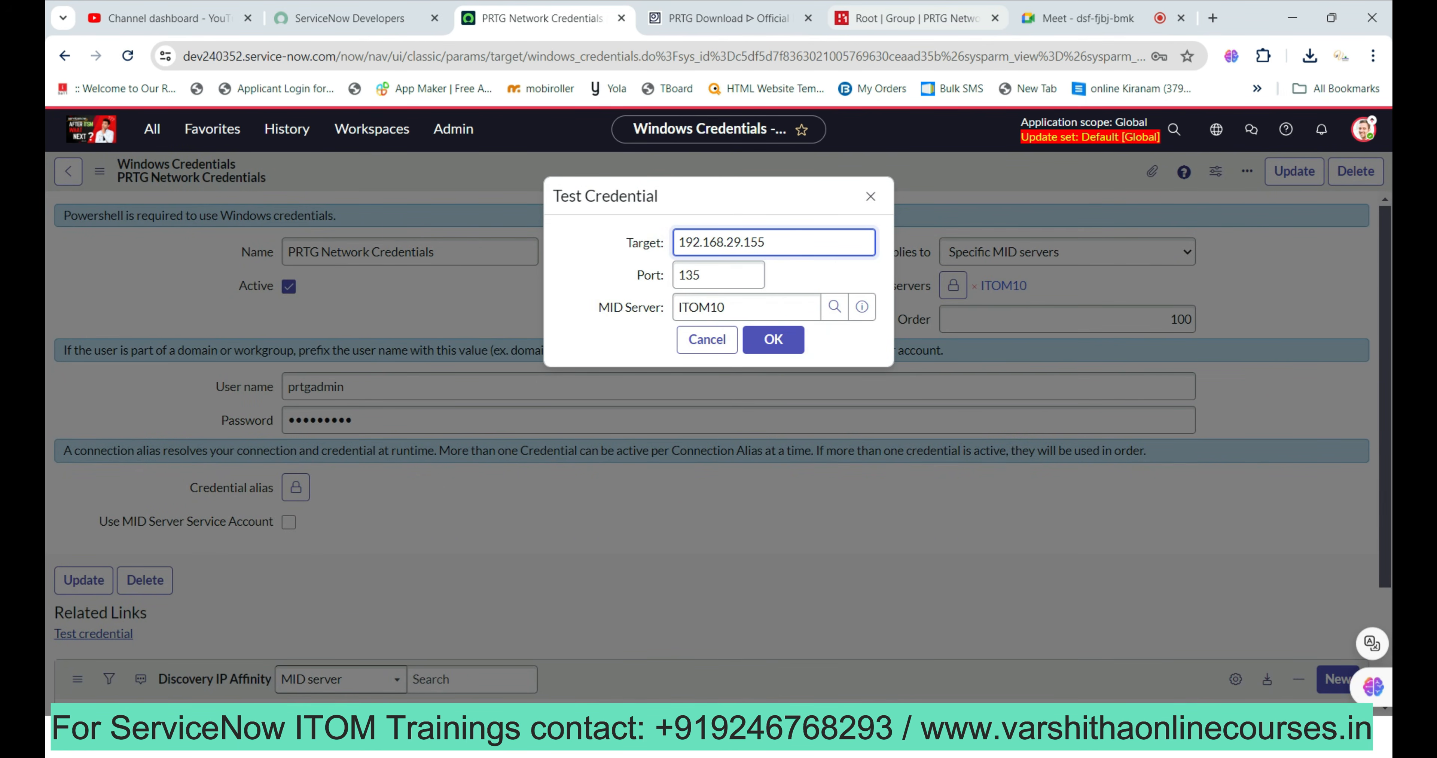
pyautogui.click(915, 18)
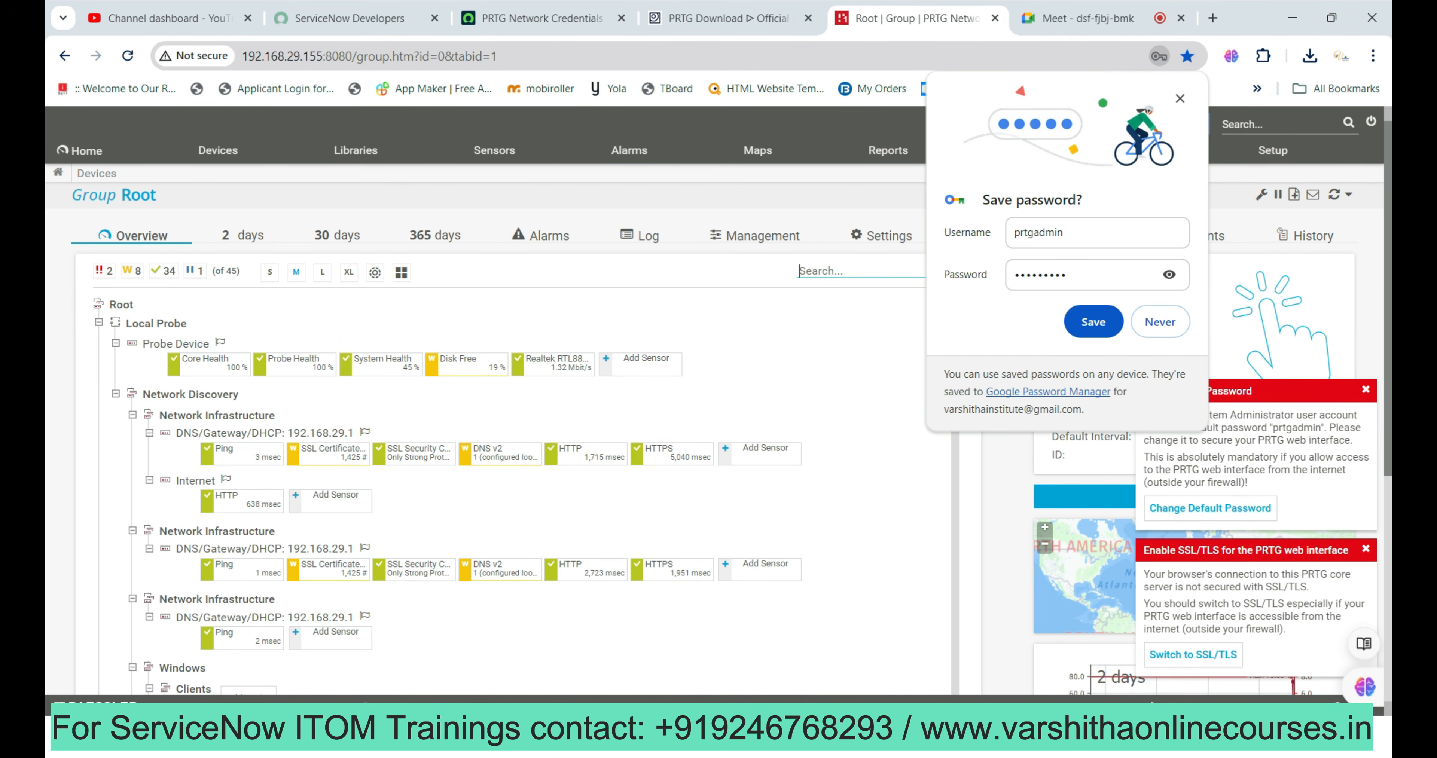
pyautogui.click(541, 18)
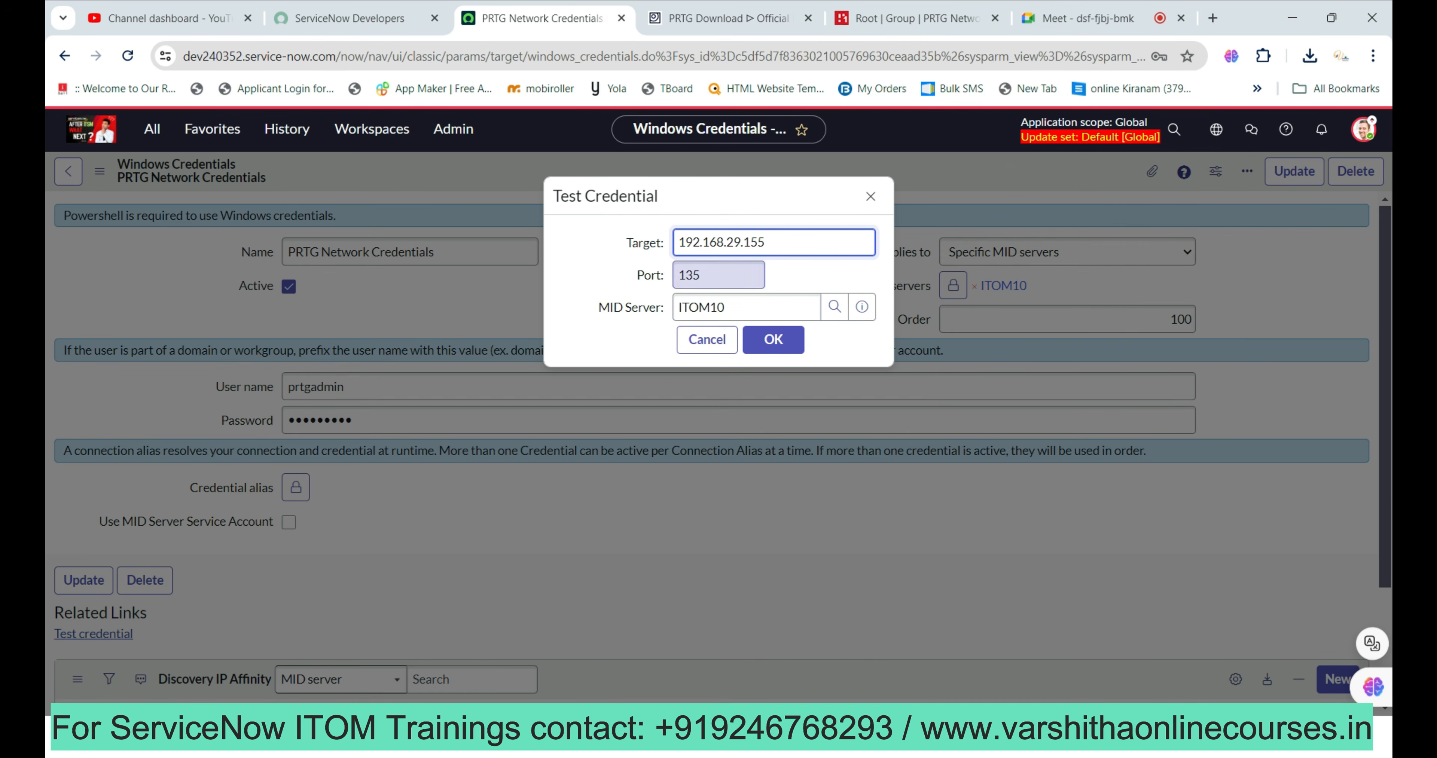
pyautogui.press('Tab')
pyautogui.write('80')
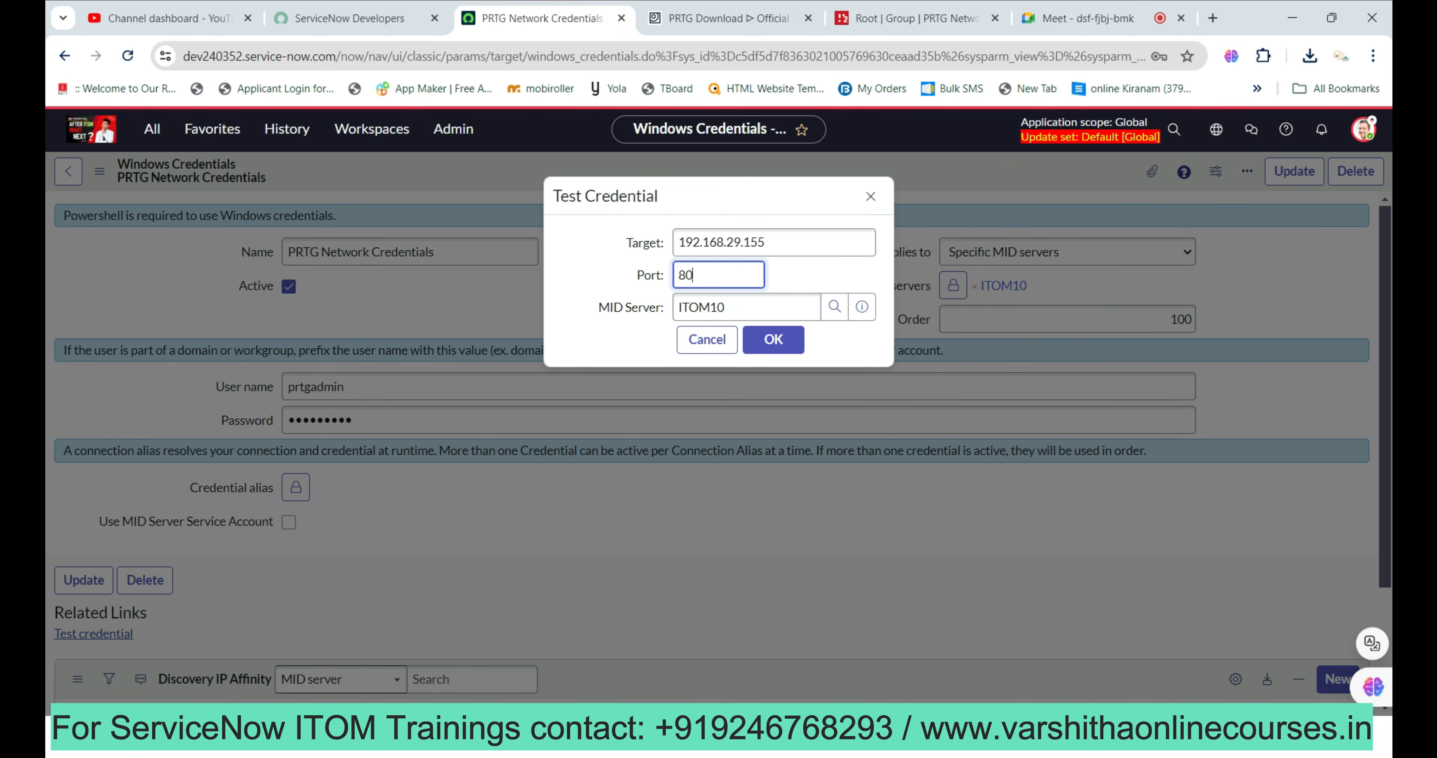
pyautogui.write('80')
pyautogui.click(774, 339)
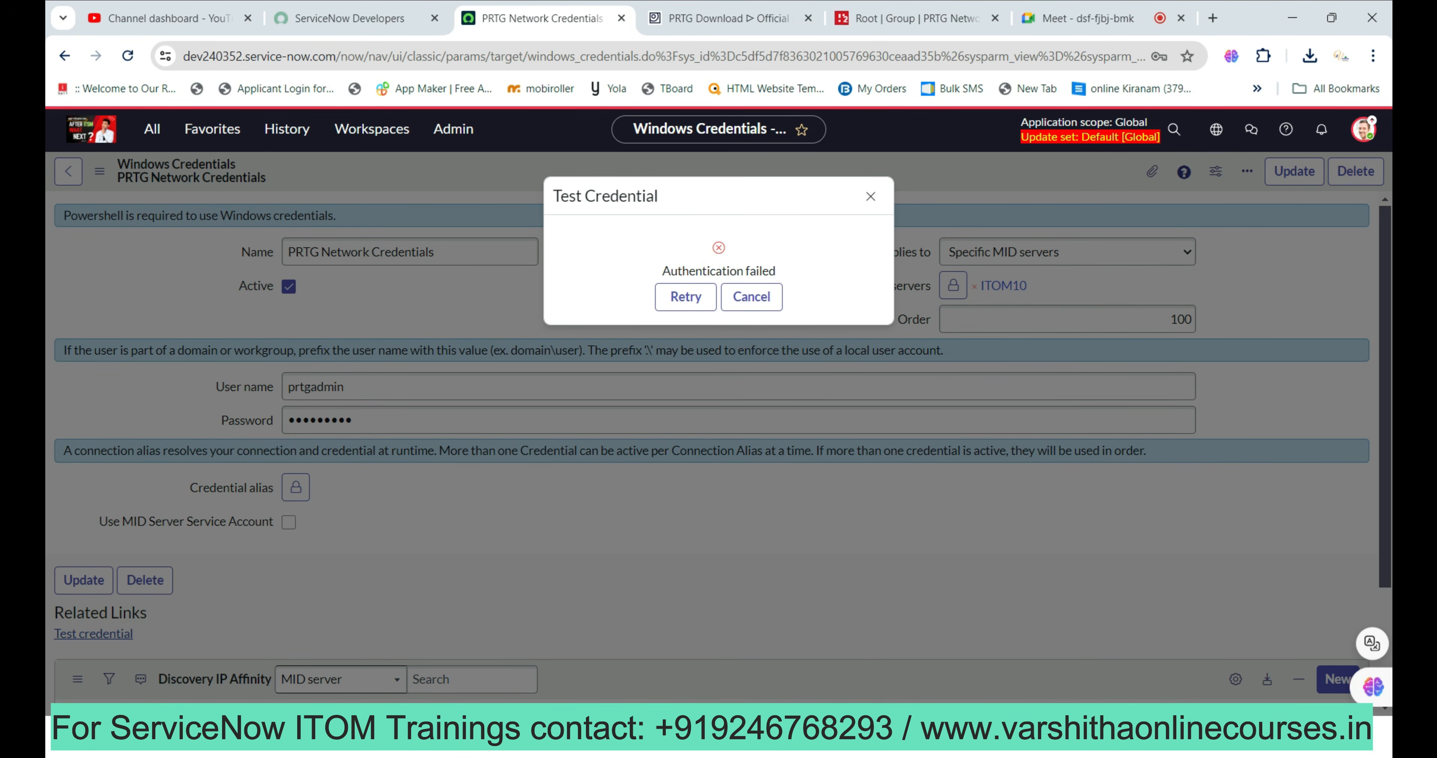
pyautogui.click(686, 297)
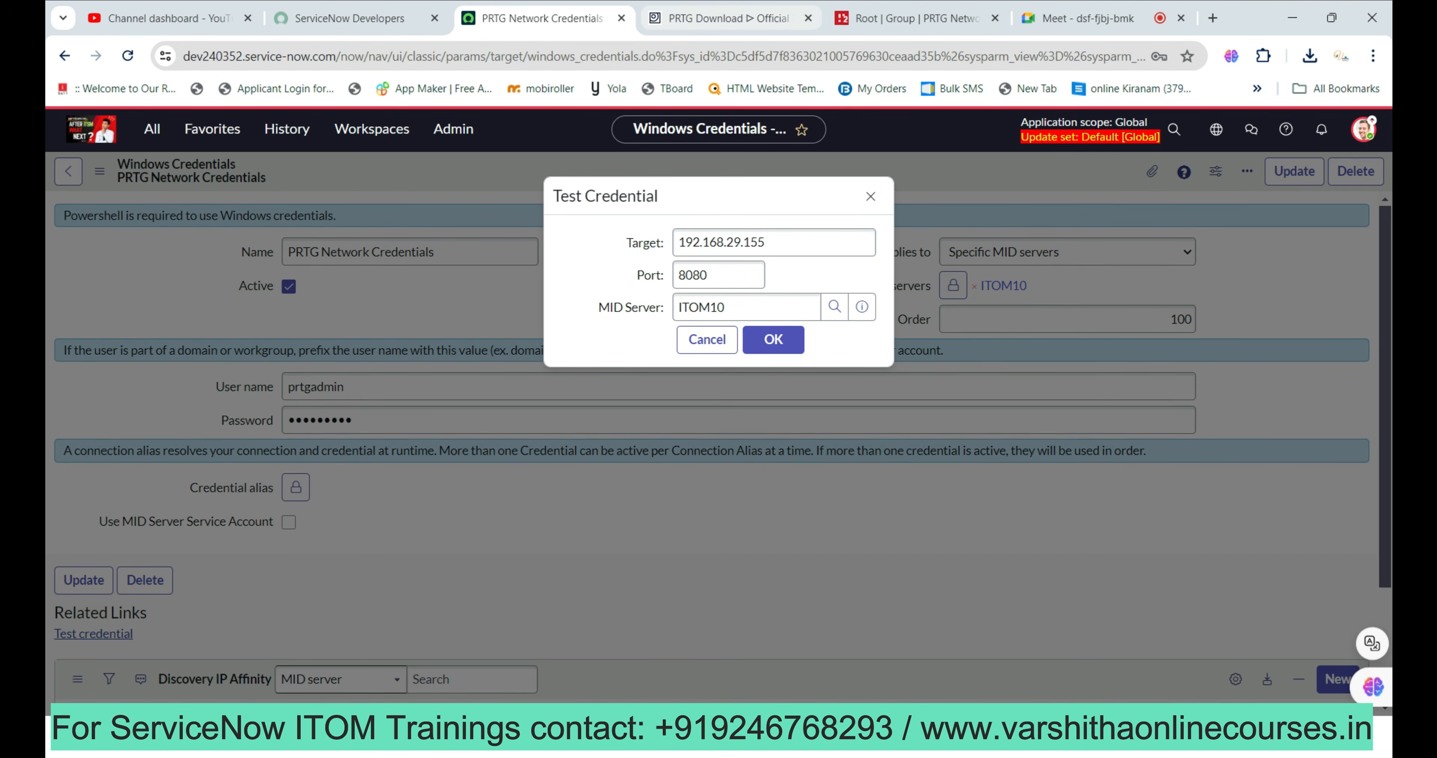
pyautogui.click(915, 18)
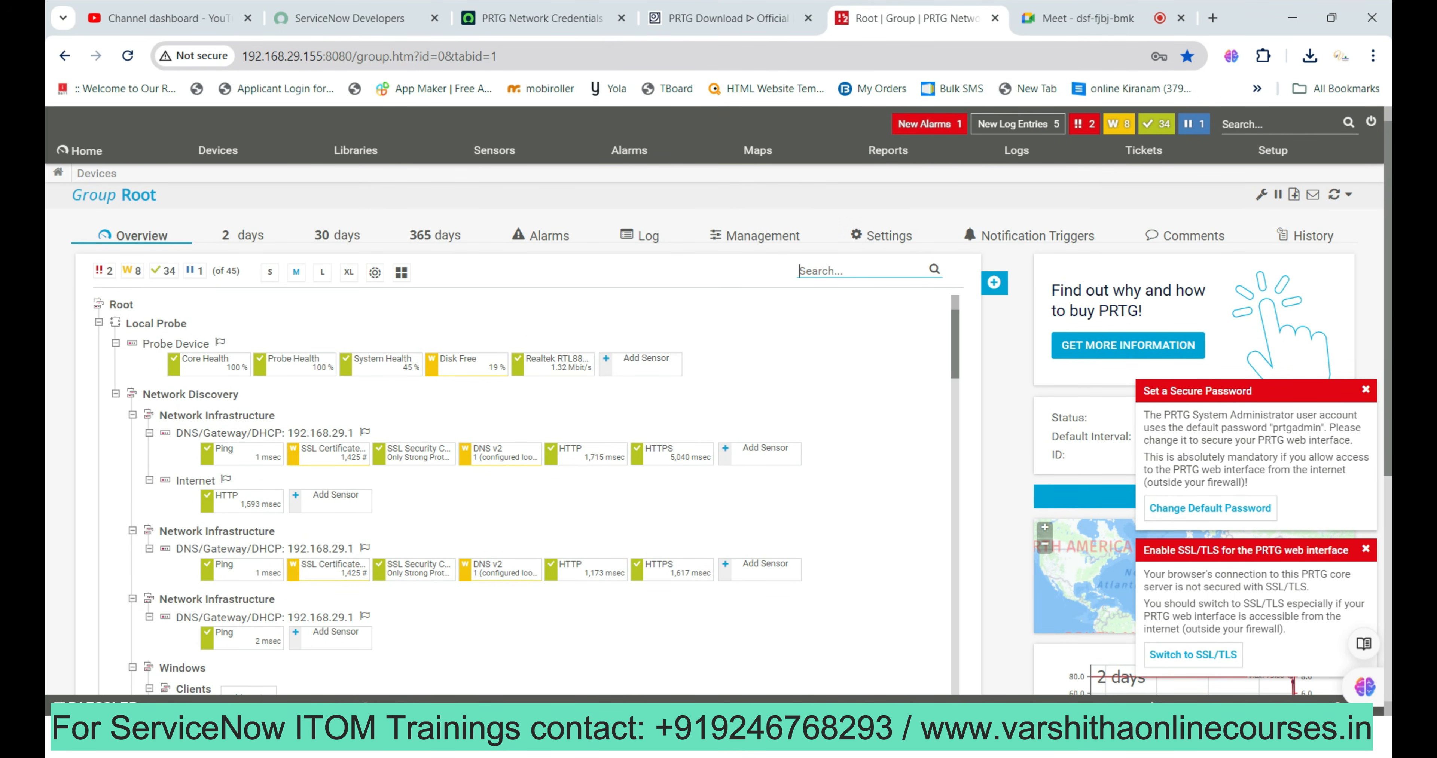
pyautogui.hotkey('shift', 'Left')
pyautogui.hotkey('shift', 'Left')
pyautogui.hotkey('shift', 'Left')
pyautogui.hotkey('shift', 'Left')
pyautogui.hotkey('shift', 'Left')
pyautogui.hotkey('shift', 'Left')
pyautogui.hotkey('shift', 'Left')
pyautogui.hotkey('shift', 'Left')
pyautogui.hotkey('shift', 'Left')
pyautogui.hotkey('shift', 'Left')
pyautogui.hotkey('shift', 'Left')
pyautogui.hotkey('shift', 'Left')
pyautogui.hotkey('shift', 'Left')
pyautogui.hotkey('ctrl', 'c')
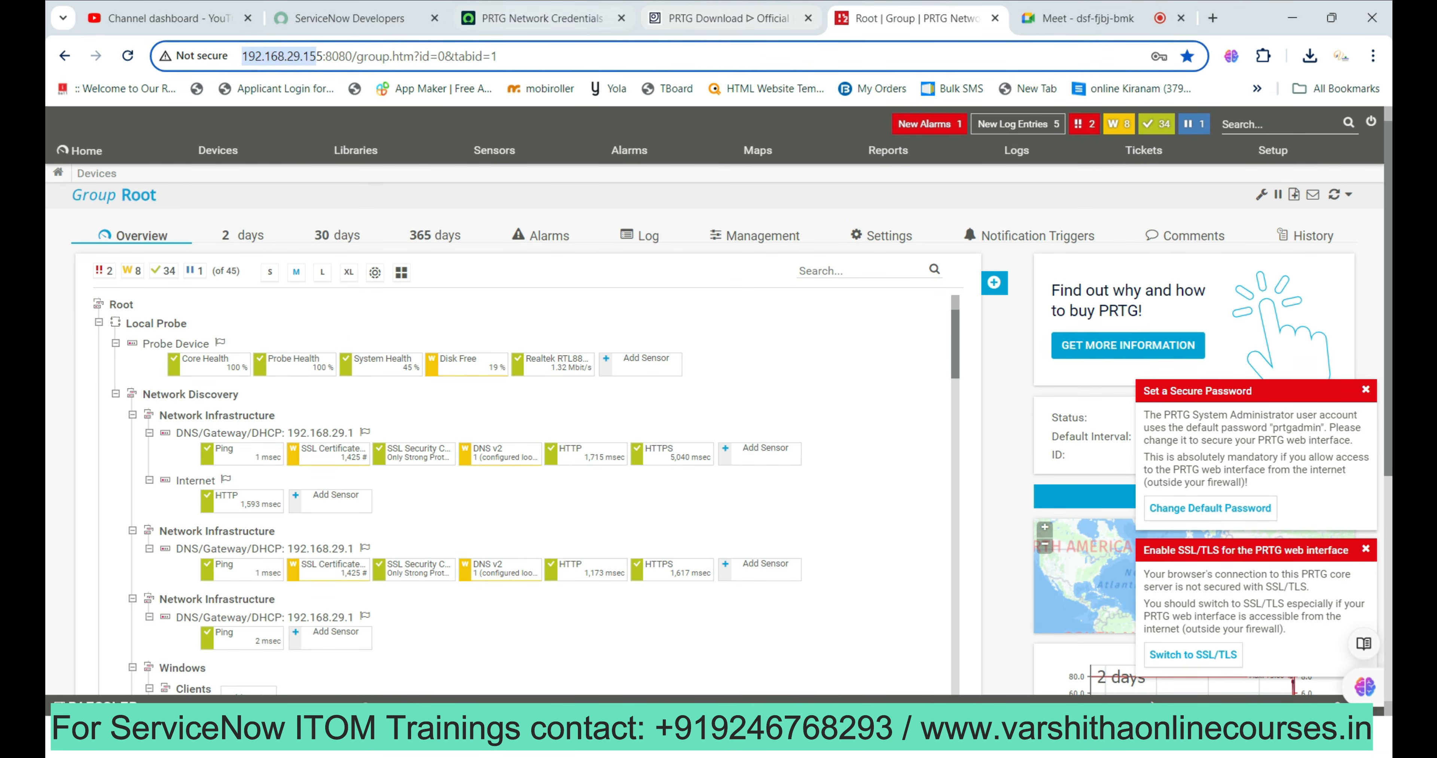
pyautogui.click(543, 19)
pyautogui.doubleClick(725, 243)
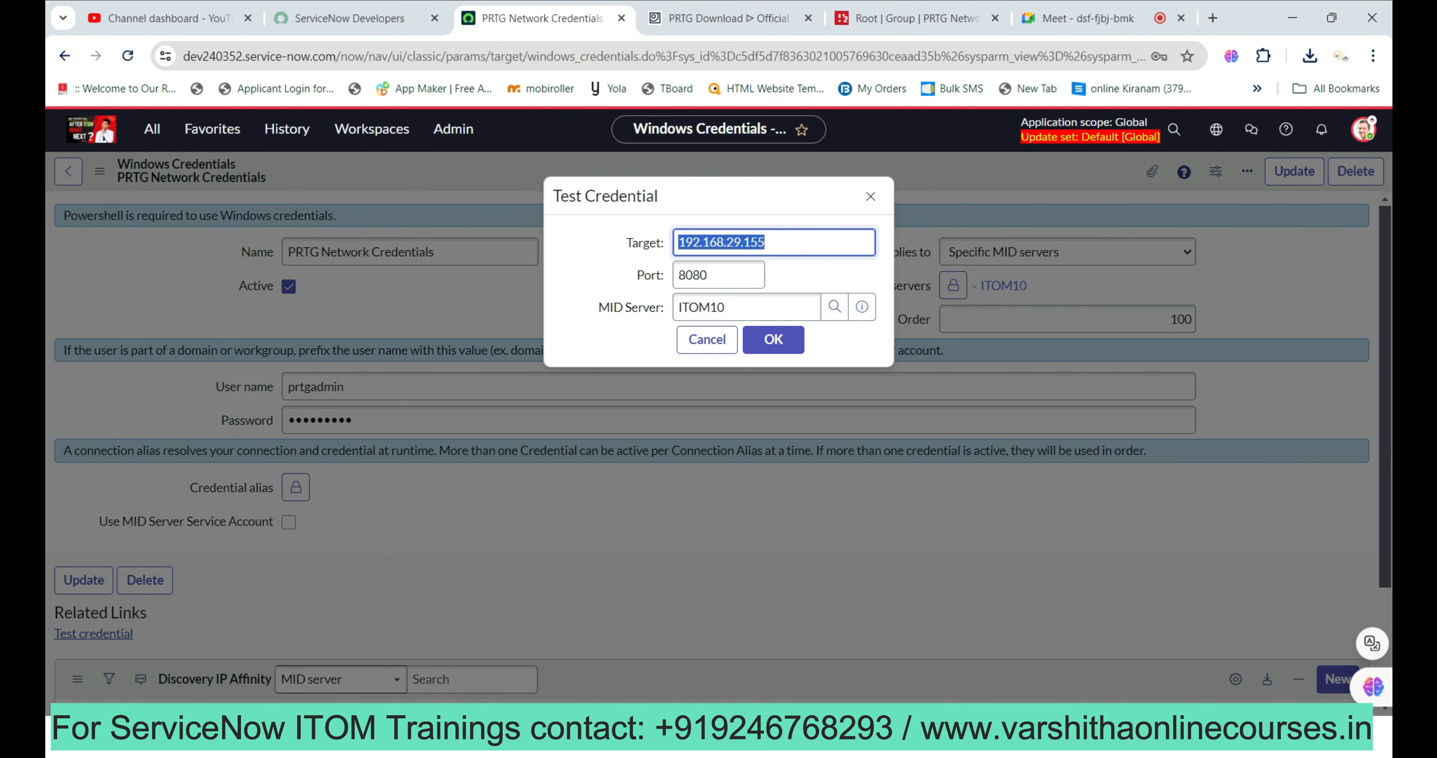
pyautogui.hotkey('ctrl', 'v')
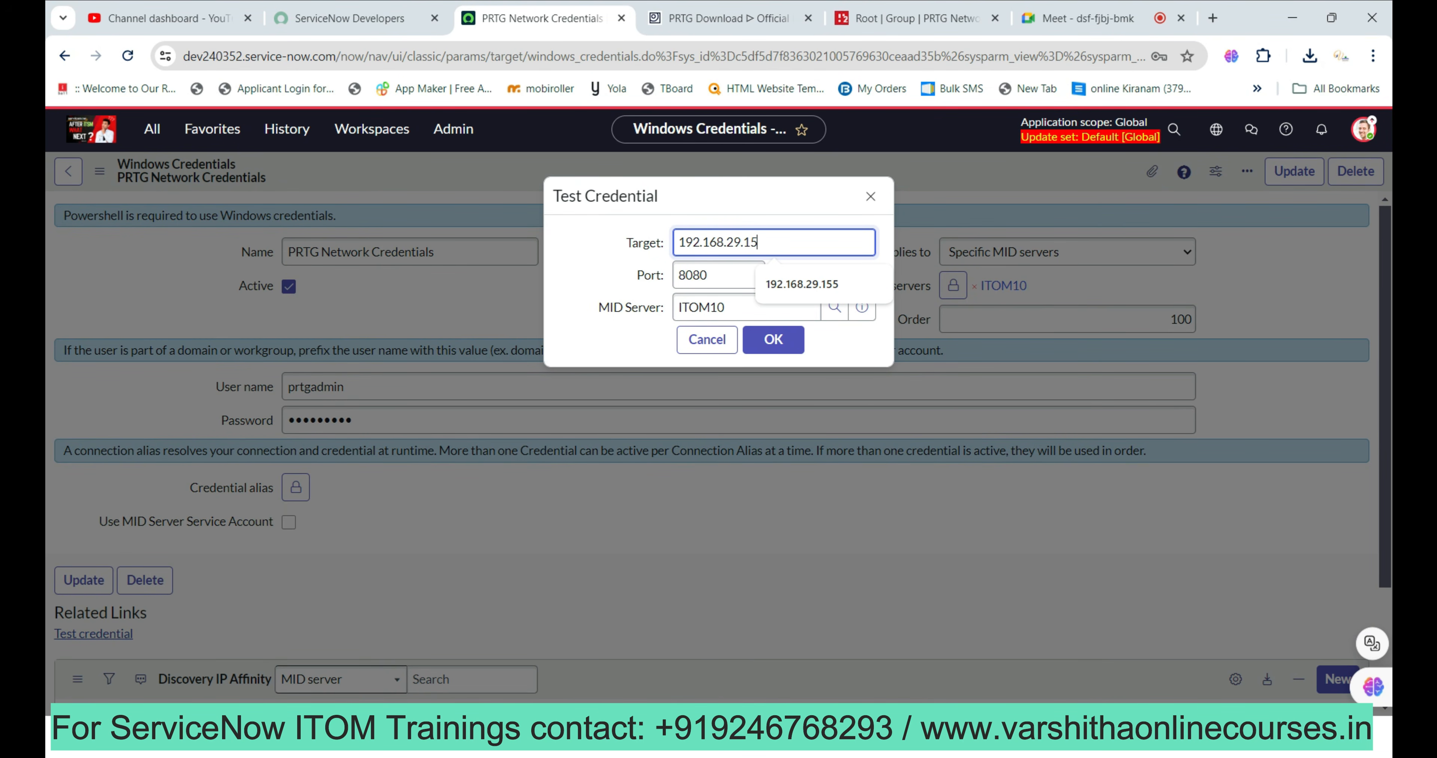
pyautogui.write('5')
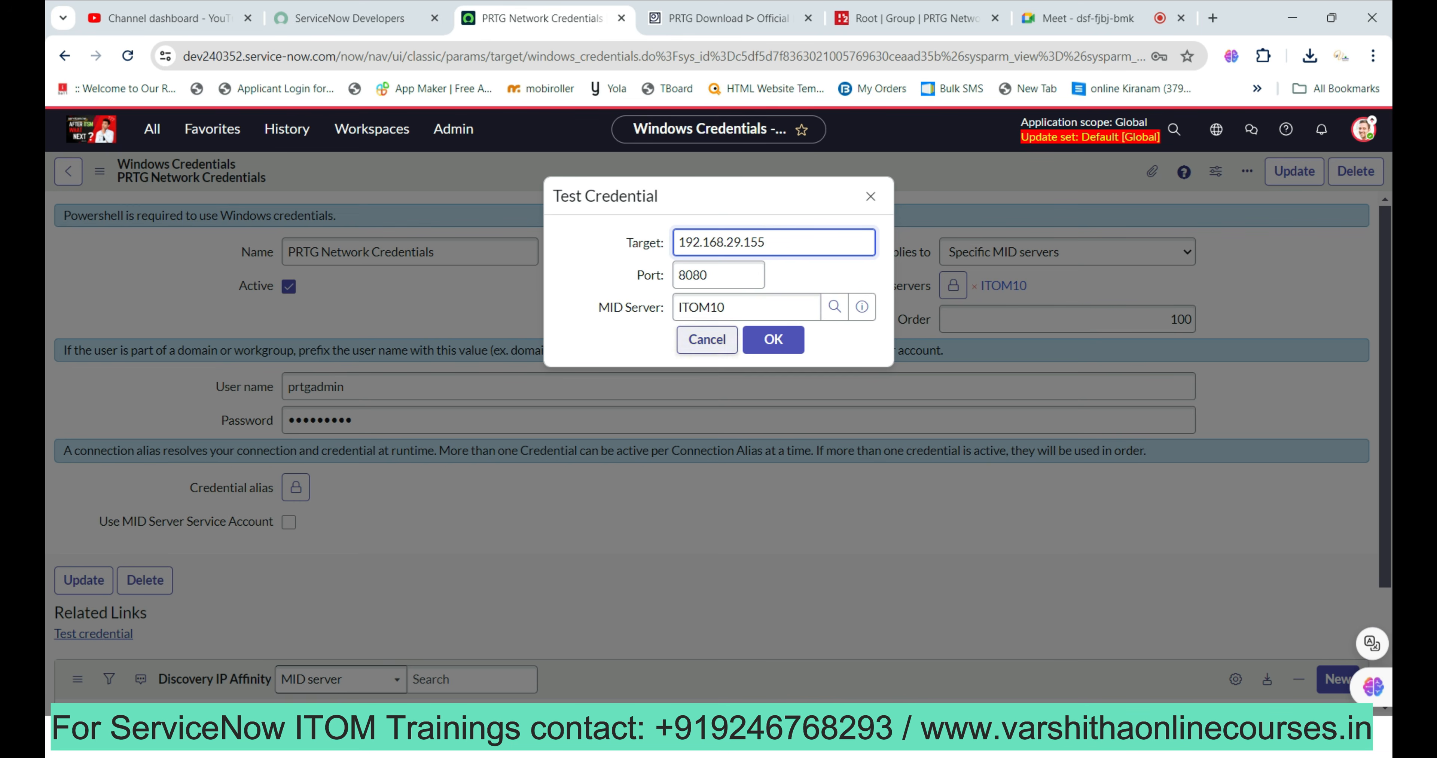
pyautogui.press('Tab')
pyautogui.press('BackSpace')
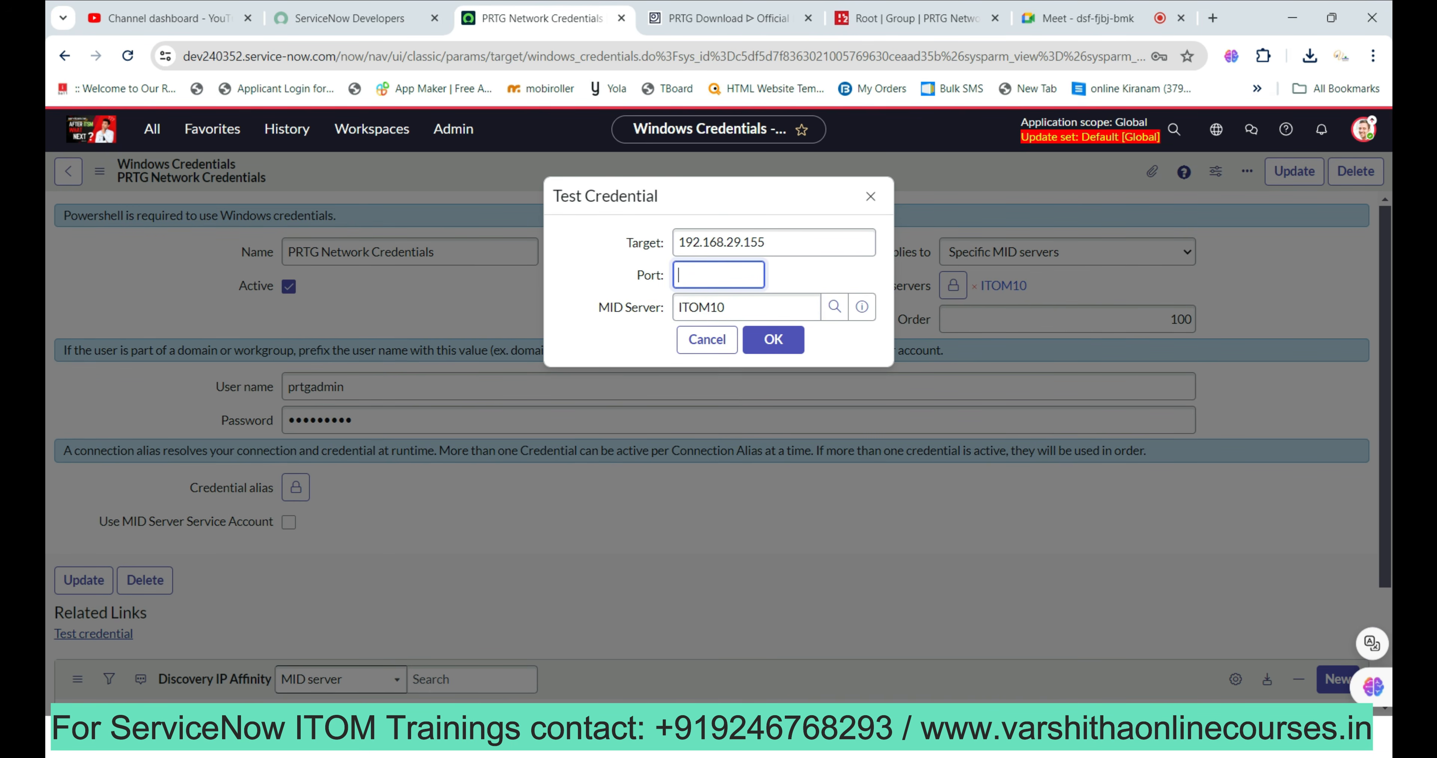
pyautogui.click(773, 340)
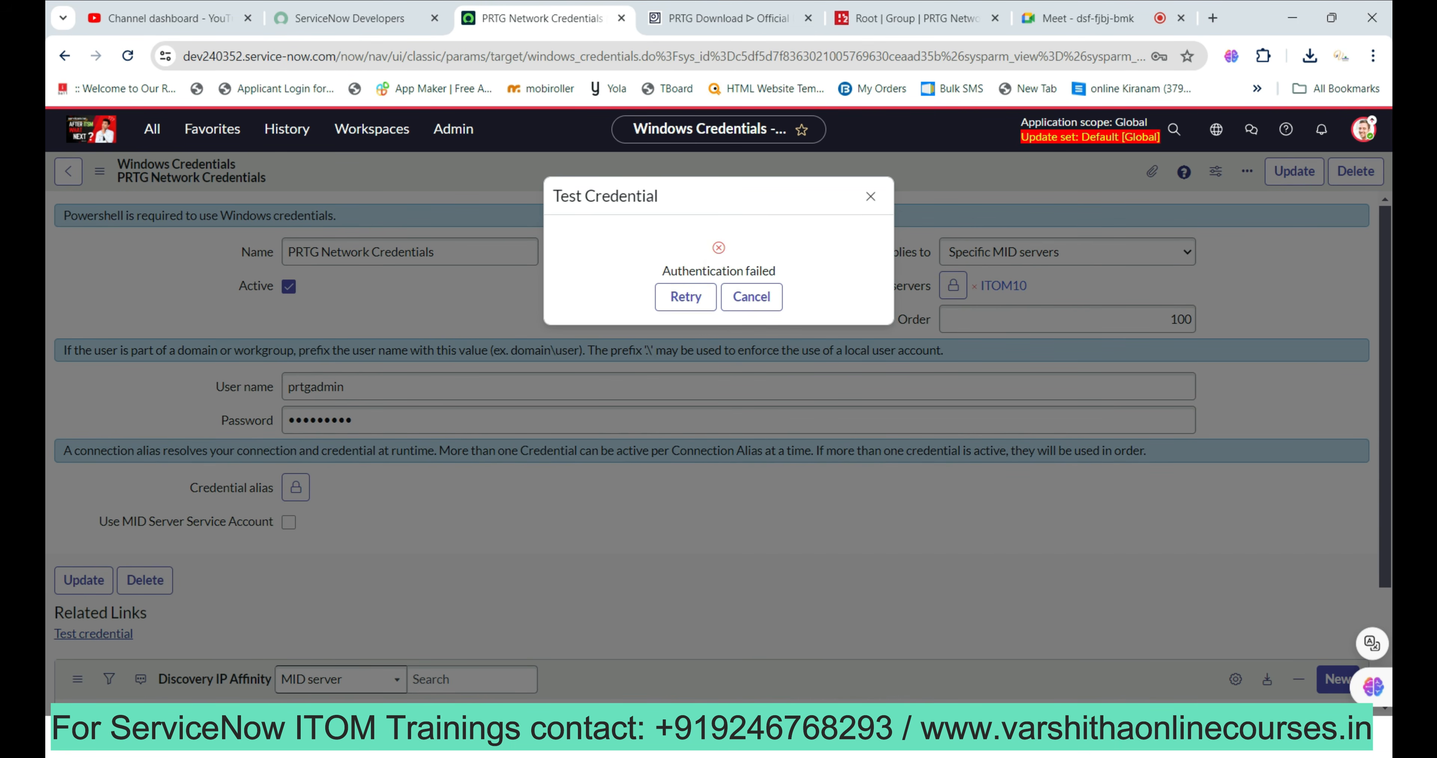
pyautogui.click(752, 297)
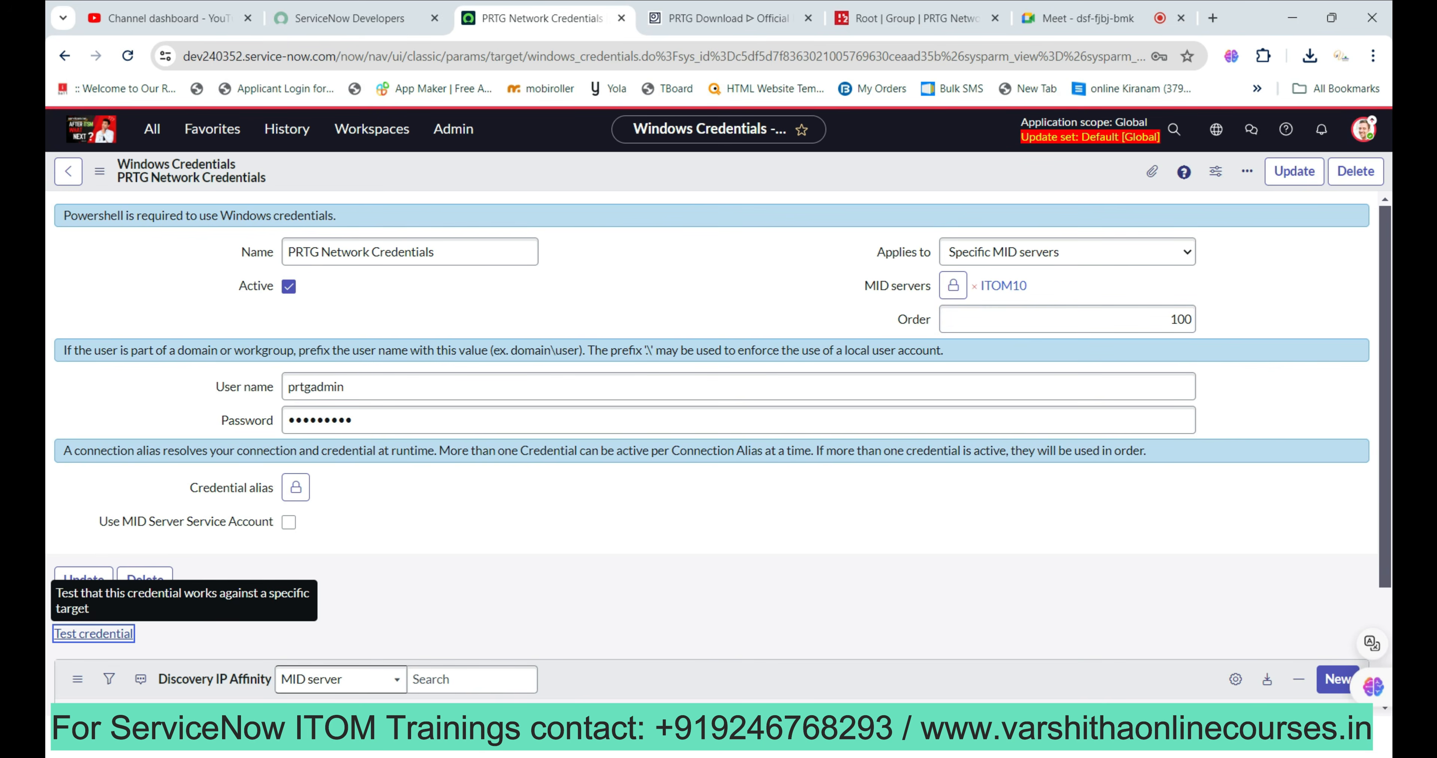
# Briefly enable the MID Server service account, close the credential test unrun, then turn it off.
pyautogui.click(289, 522)
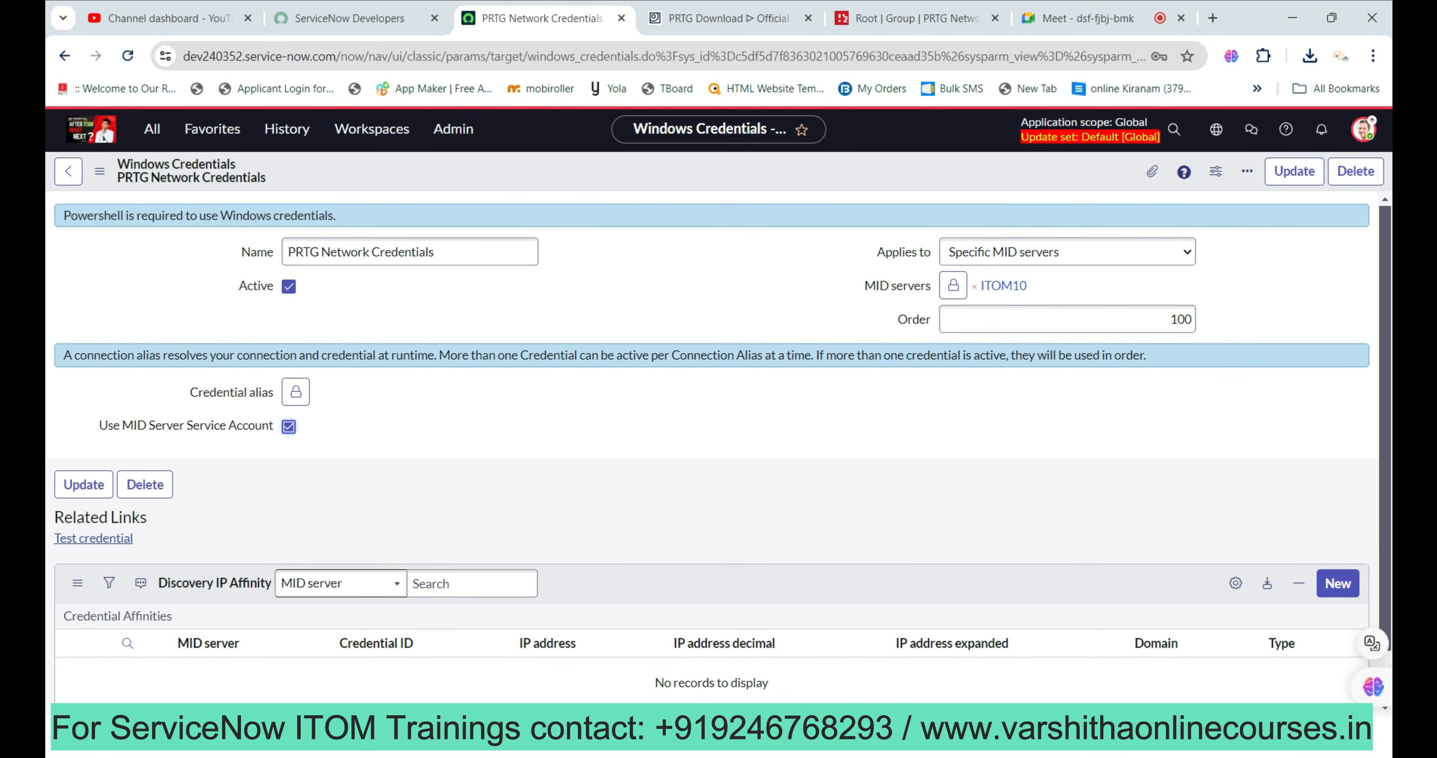
pyautogui.click(104, 538)
pyautogui.click(707, 340)
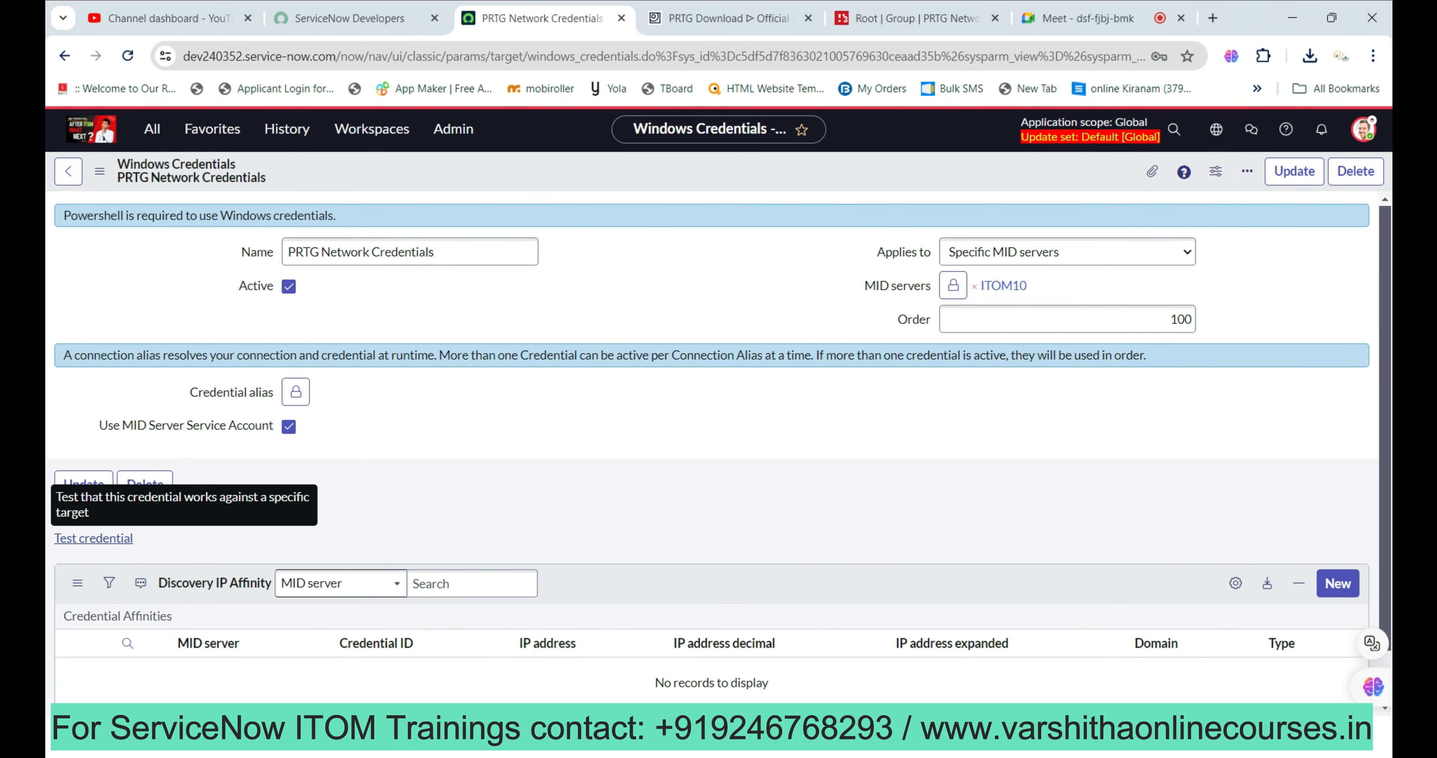
pyautogui.click(289, 427)
# Set the user name to prtgadmin and re-enter the account password.
pyautogui.click(357, 386)
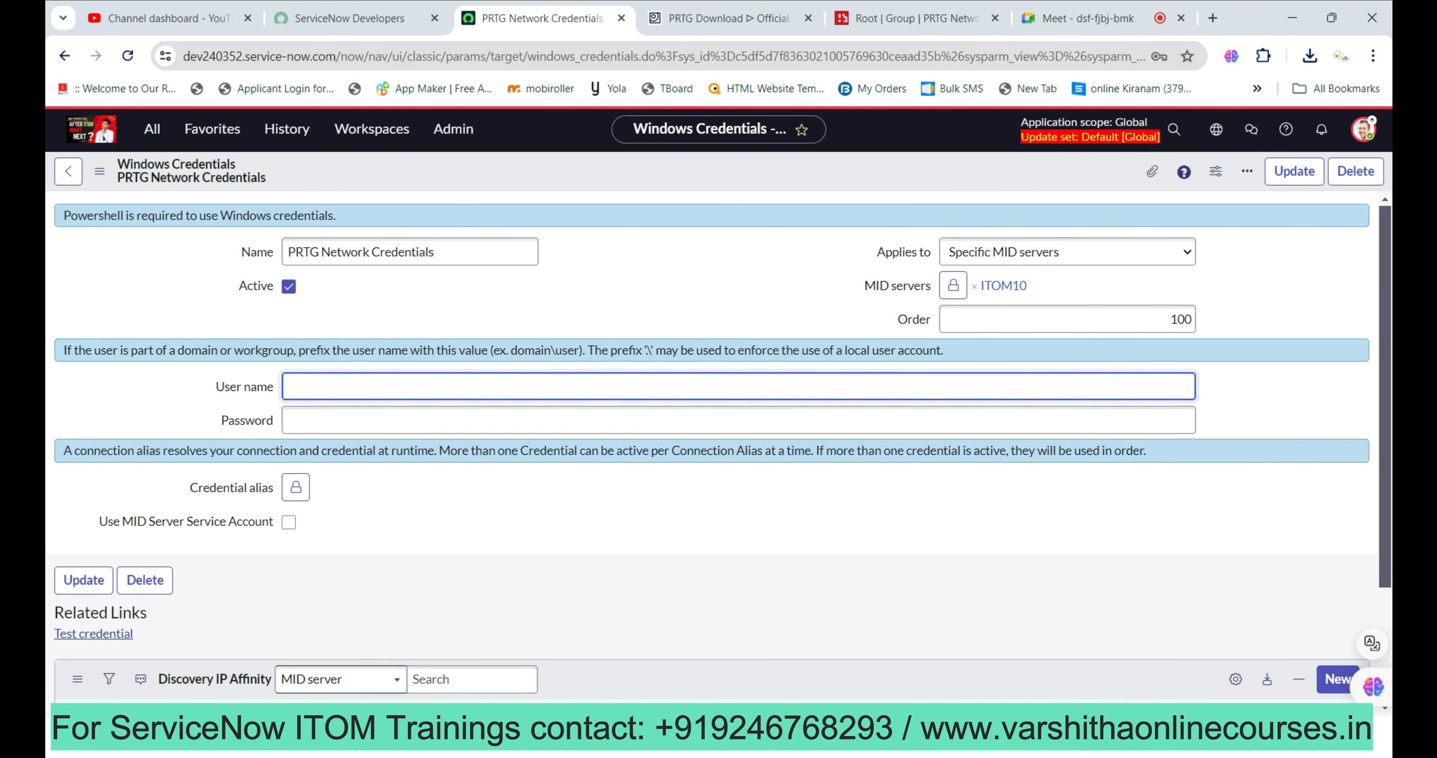
pyautogui.hotkey('ctrl', 'v')
pyautogui.hotkey('ctrl', 'a')
pyautogui.write('prtgadmin')
pyautogui.press('Tab')
pyautogui.write('•••••')
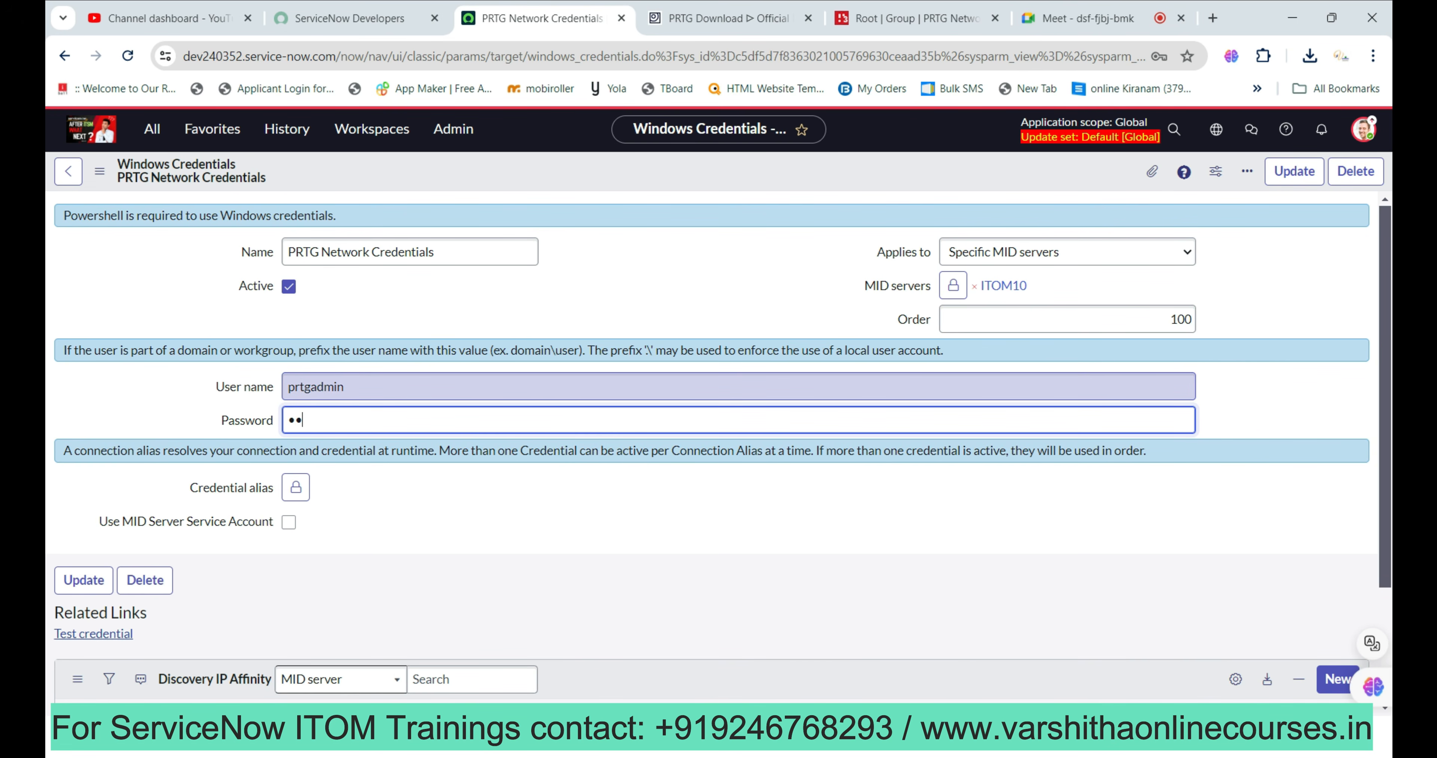
pyautogui.write('••••')
# Save the PRTG Network Credentials record and start a new credential affinity for it.
pyautogui.scroll(-1, 718, 446)
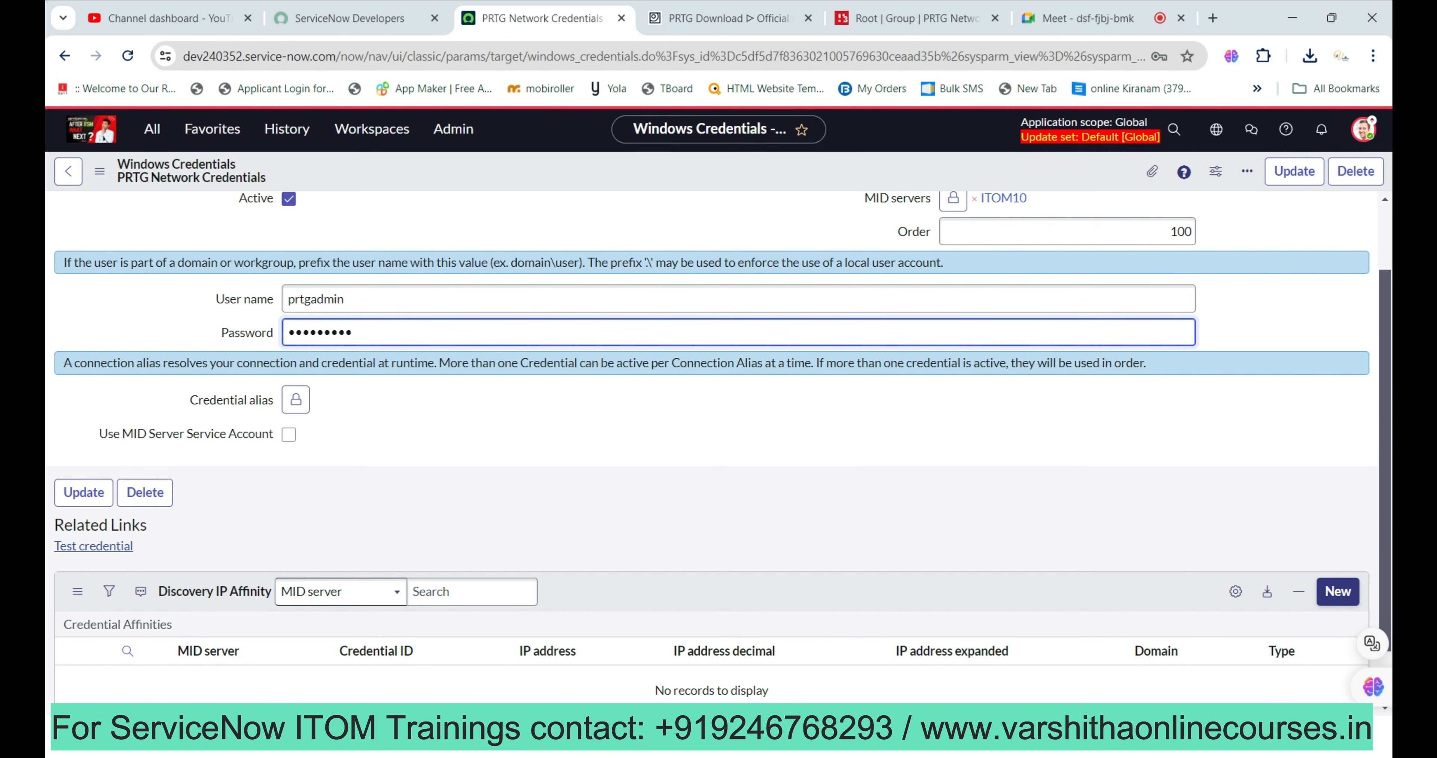
pyautogui.rightClick(777, 175)
pyautogui.click(811, 189)
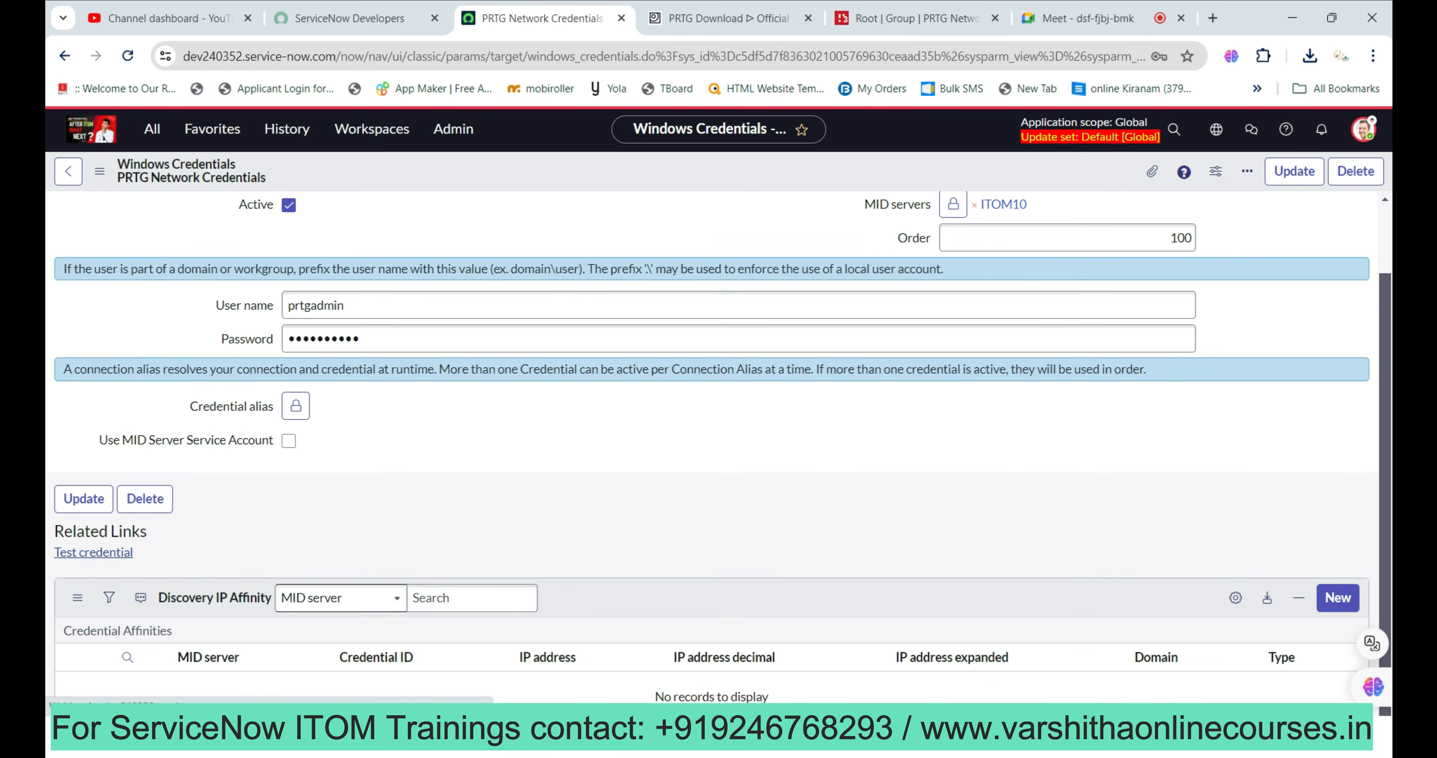
pyautogui.scroll(-1, 720, 446)
pyautogui.click(1338, 524)
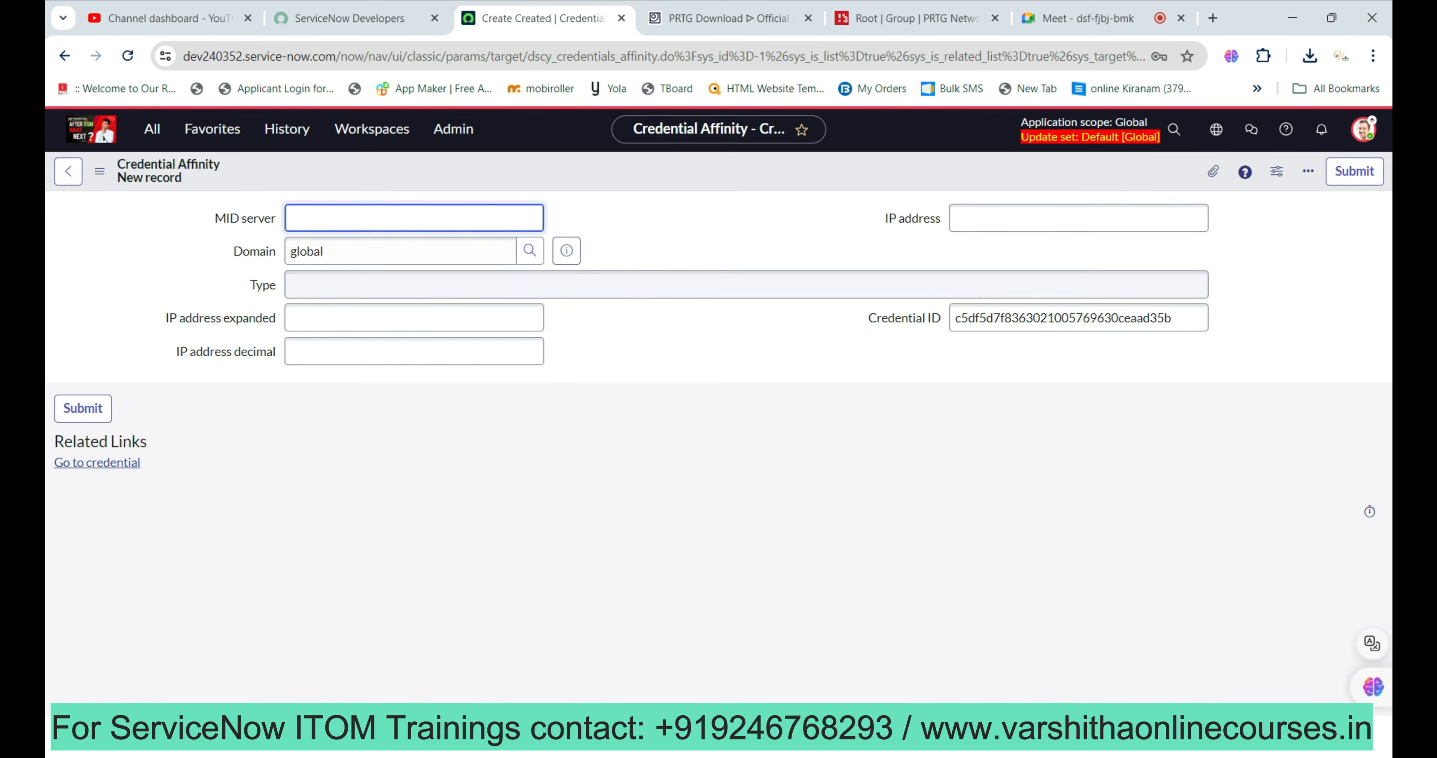
# Submit a credential affinity with MID server ITOM10 and IP address 192.168.29.155.
pyautogui.write('ITOM10')
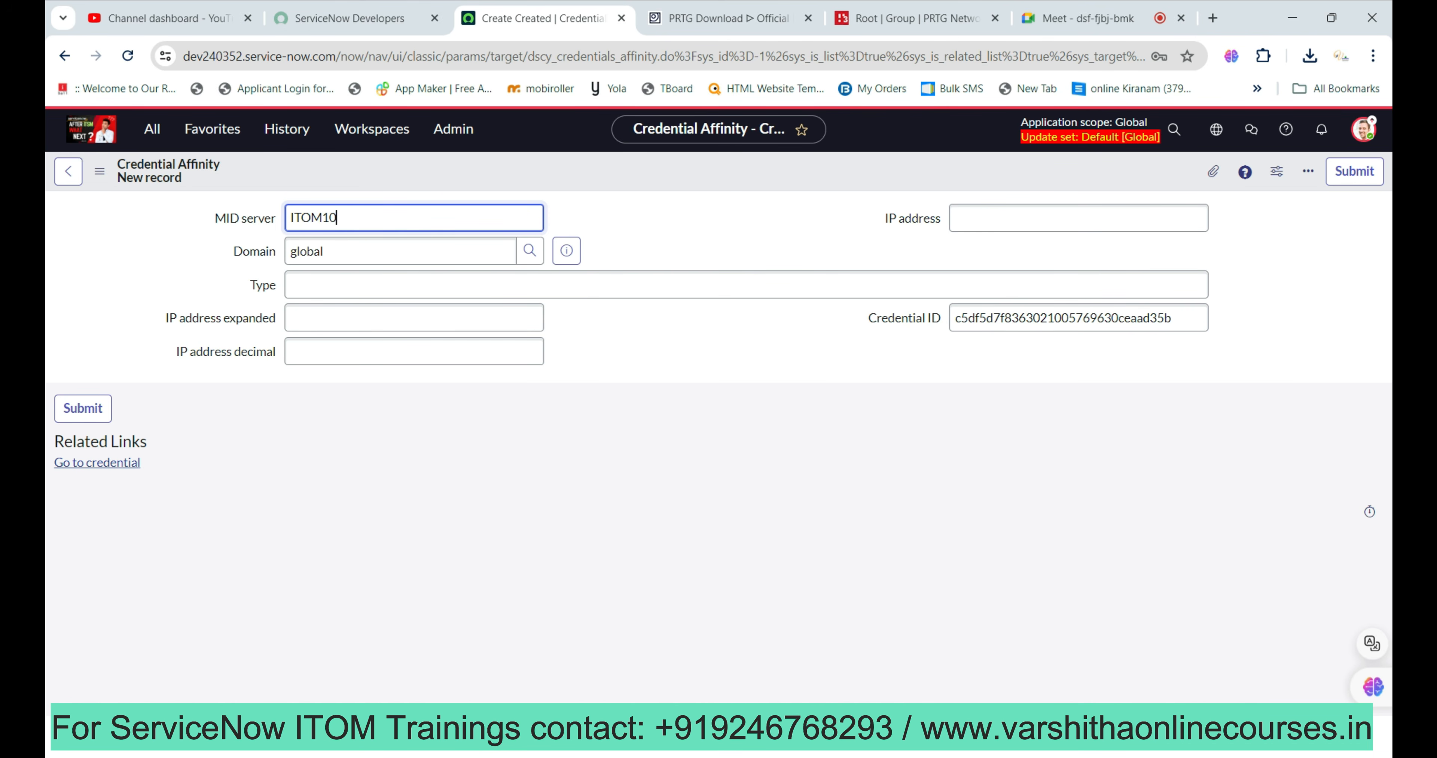
pyautogui.click(1078, 217)
pyautogui.write('192.168.')
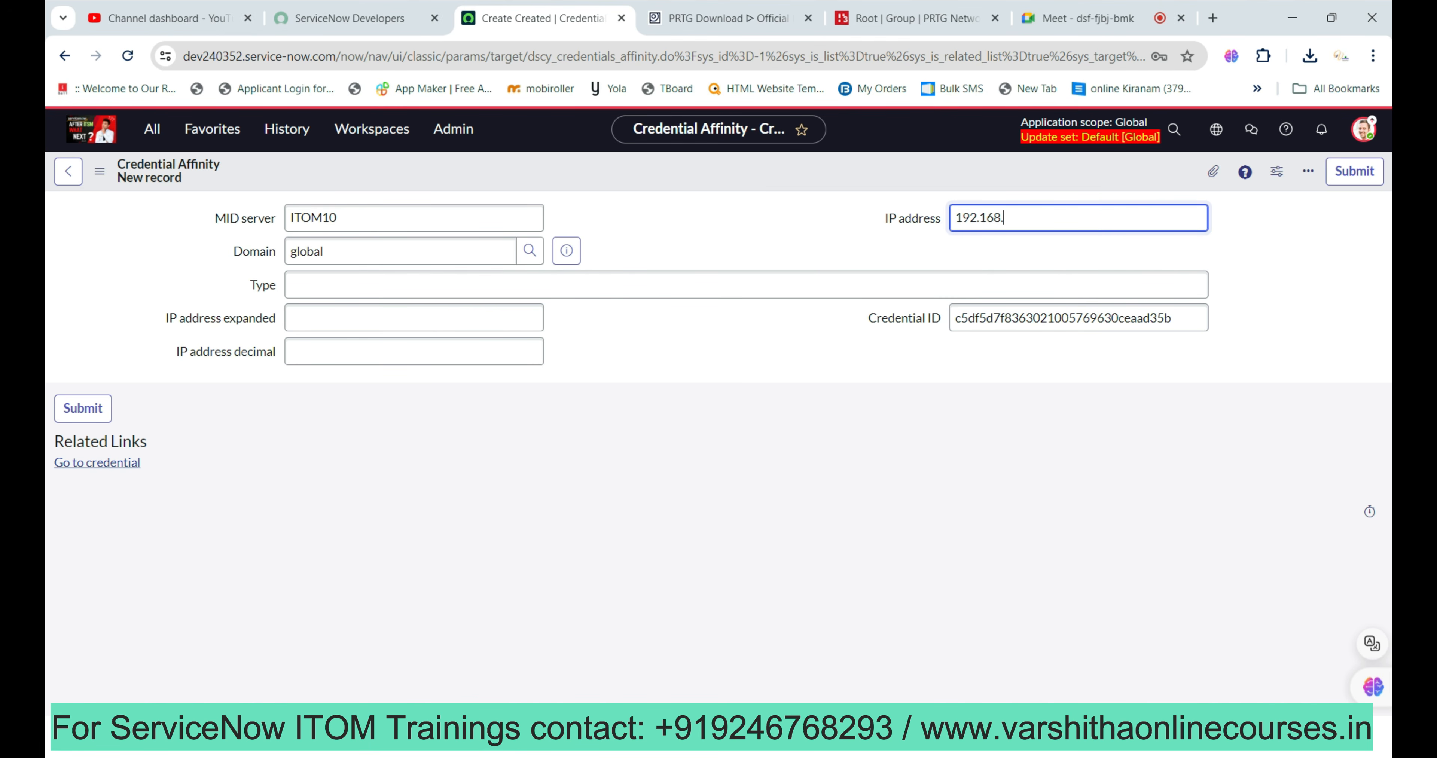
pyautogui.write('29.155')
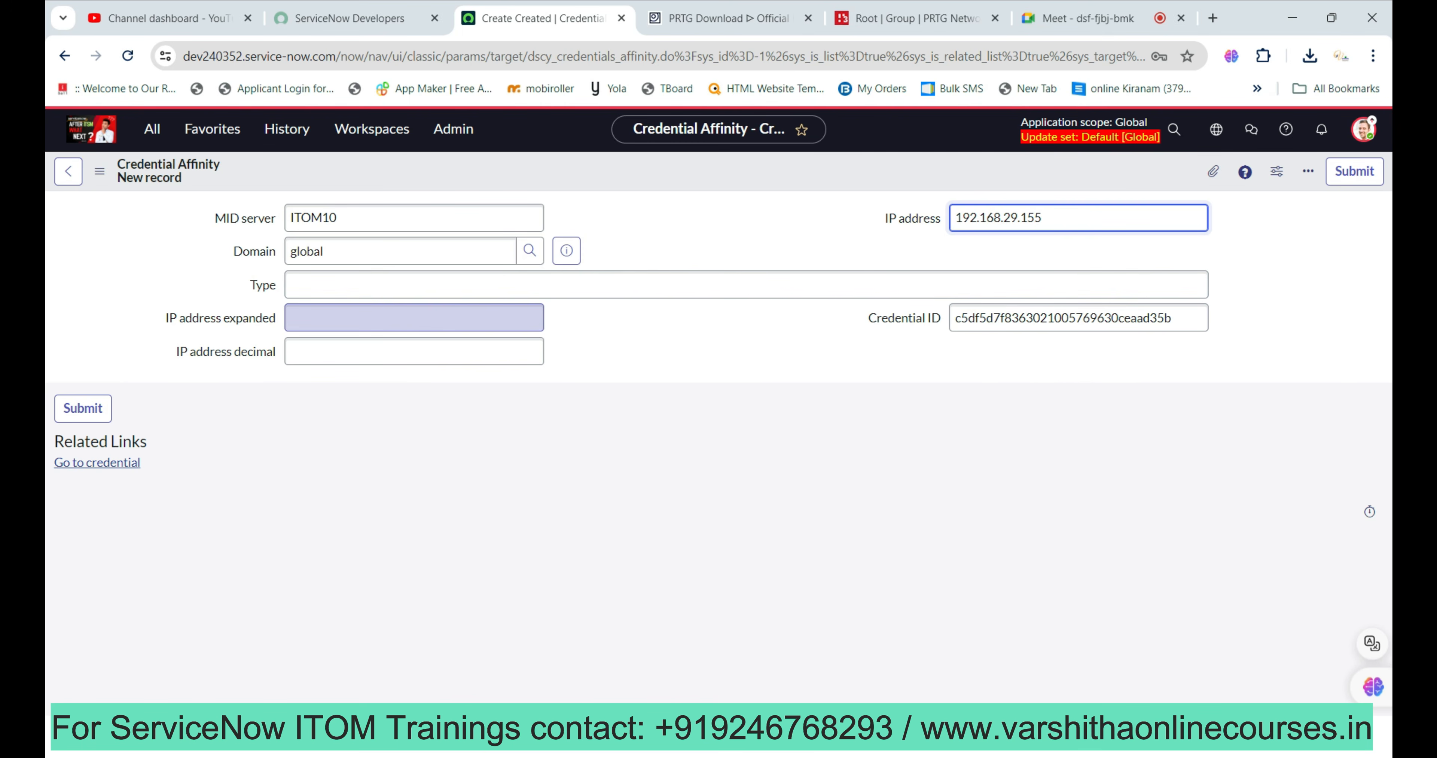
pyautogui.click(1355, 170)
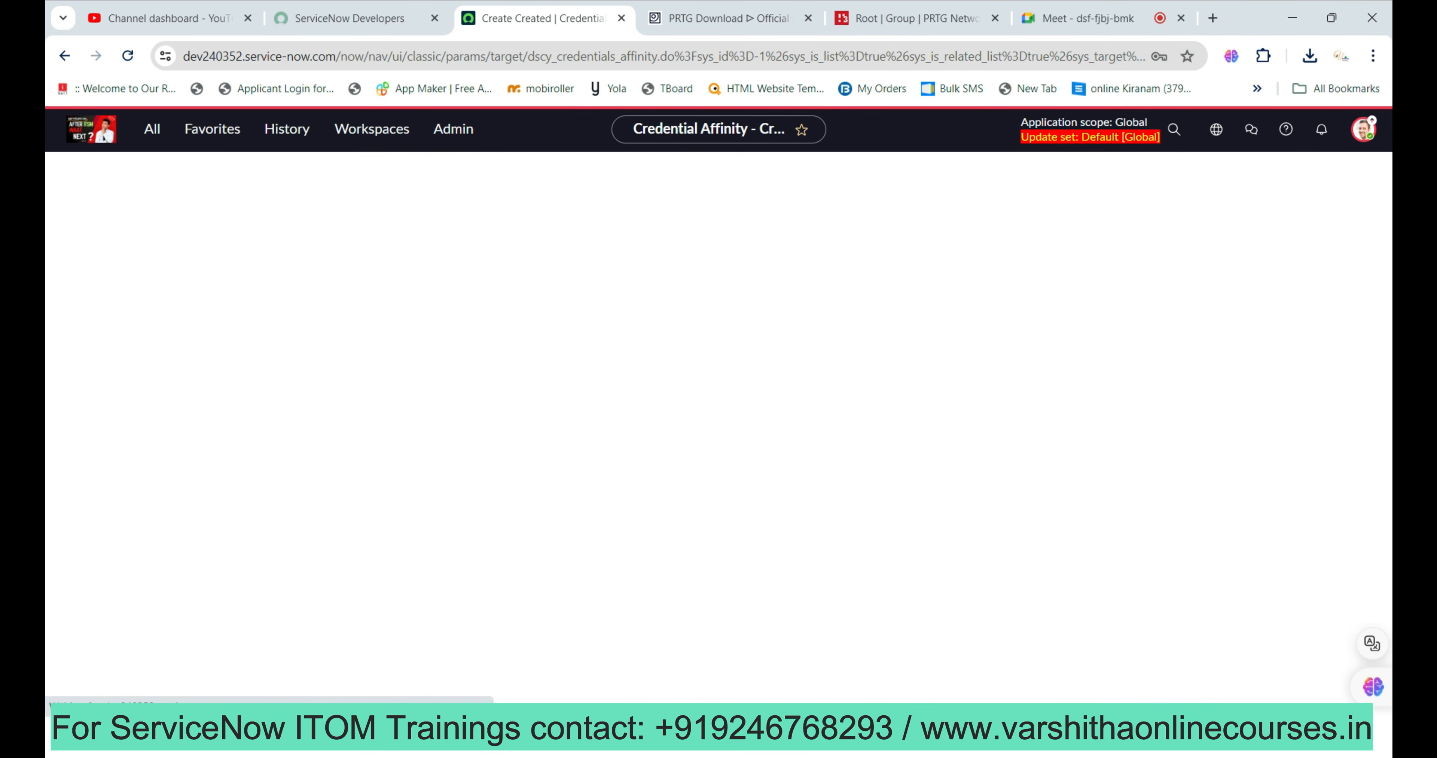
# Test the credential against 192.168.29.155 on port 8080, then port 135; both fail.
pyautogui.scroll(-3, 712, 446)
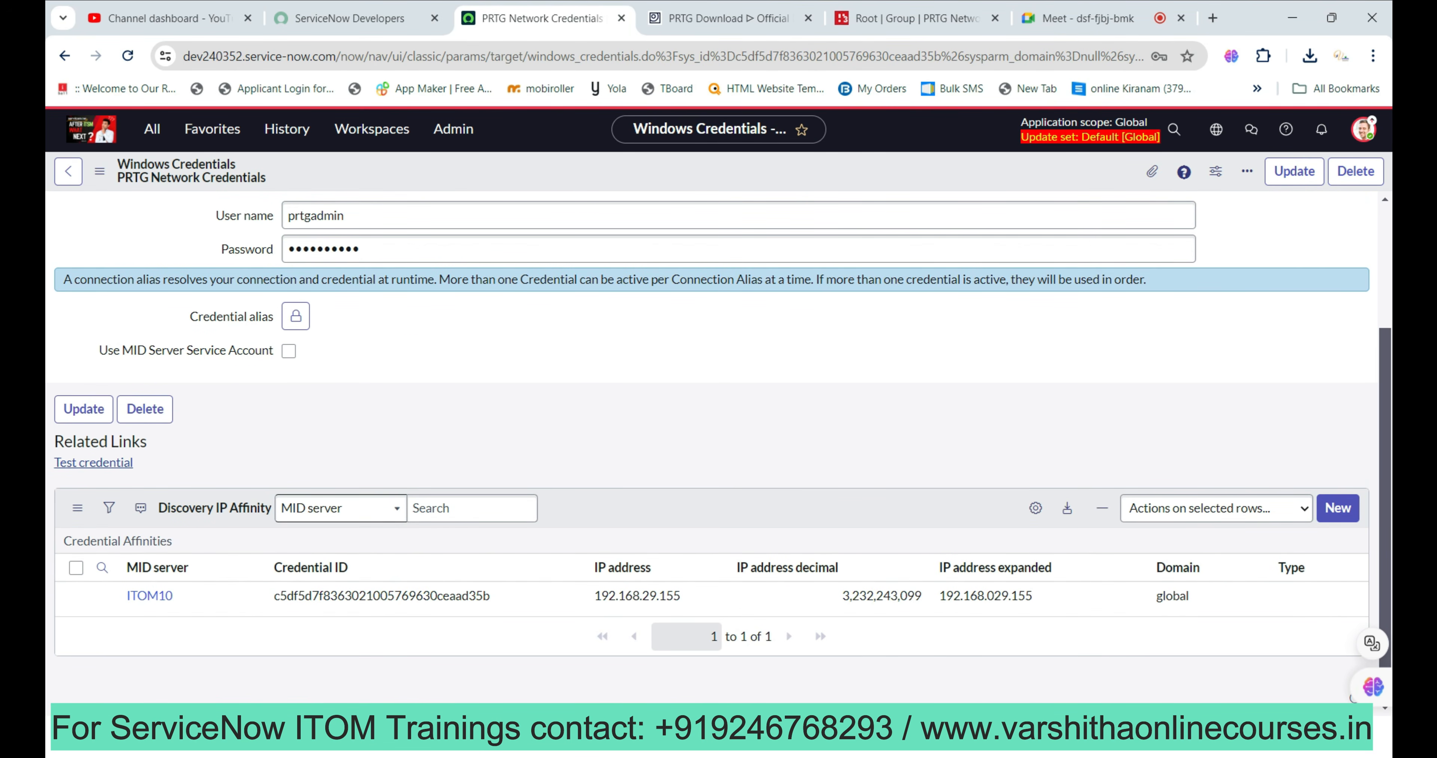
pyautogui.click(93, 462)
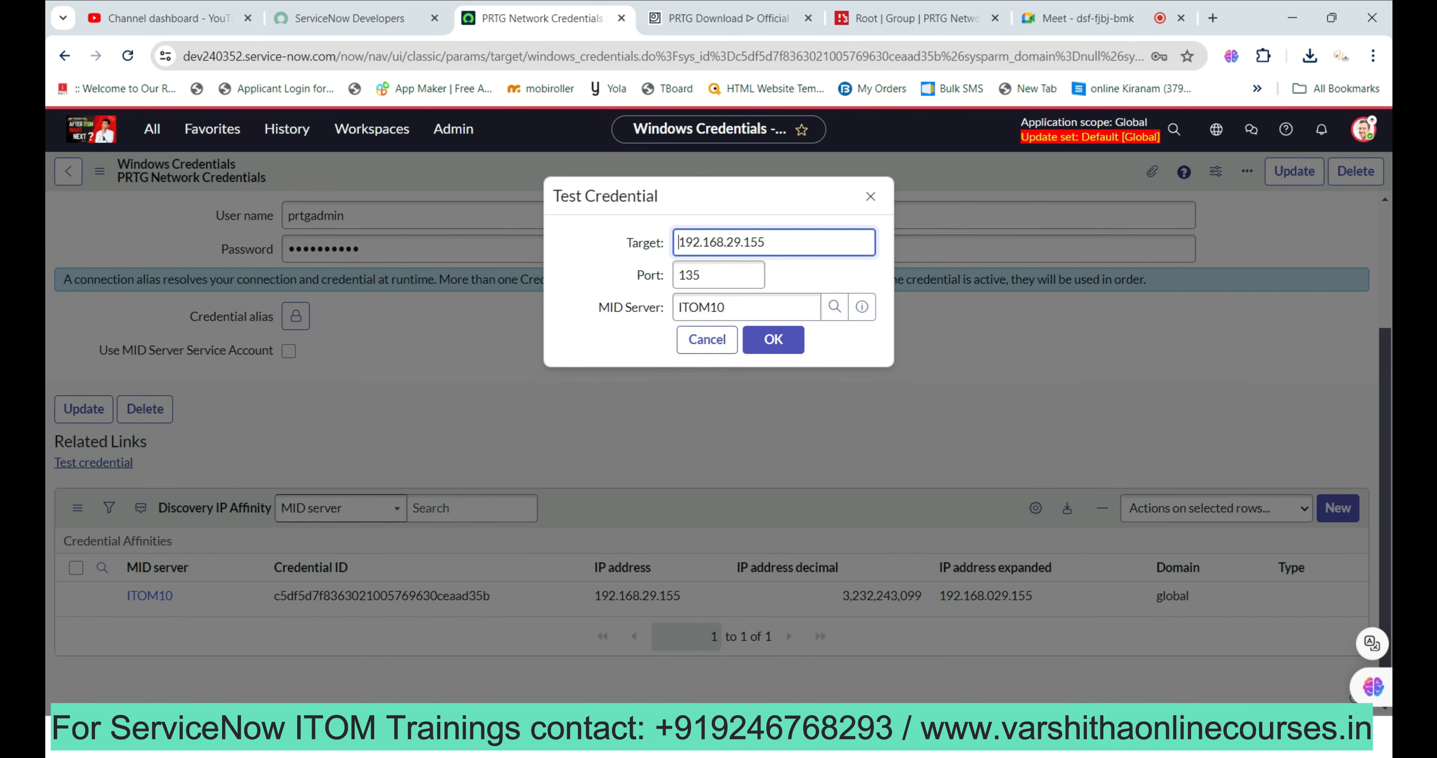
pyautogui.press('Tab')
pyautogui.write('8080')
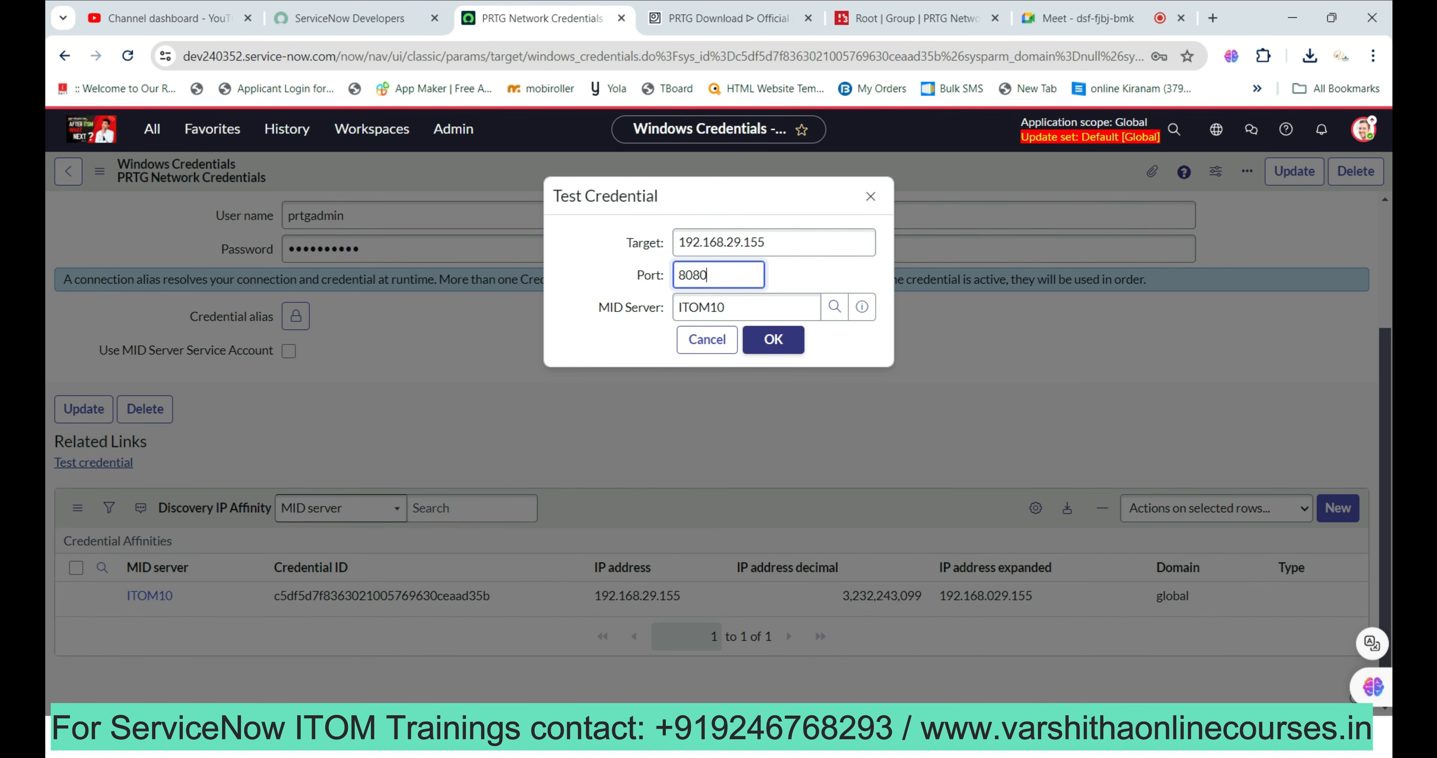
pyautogui.click(773, 339)
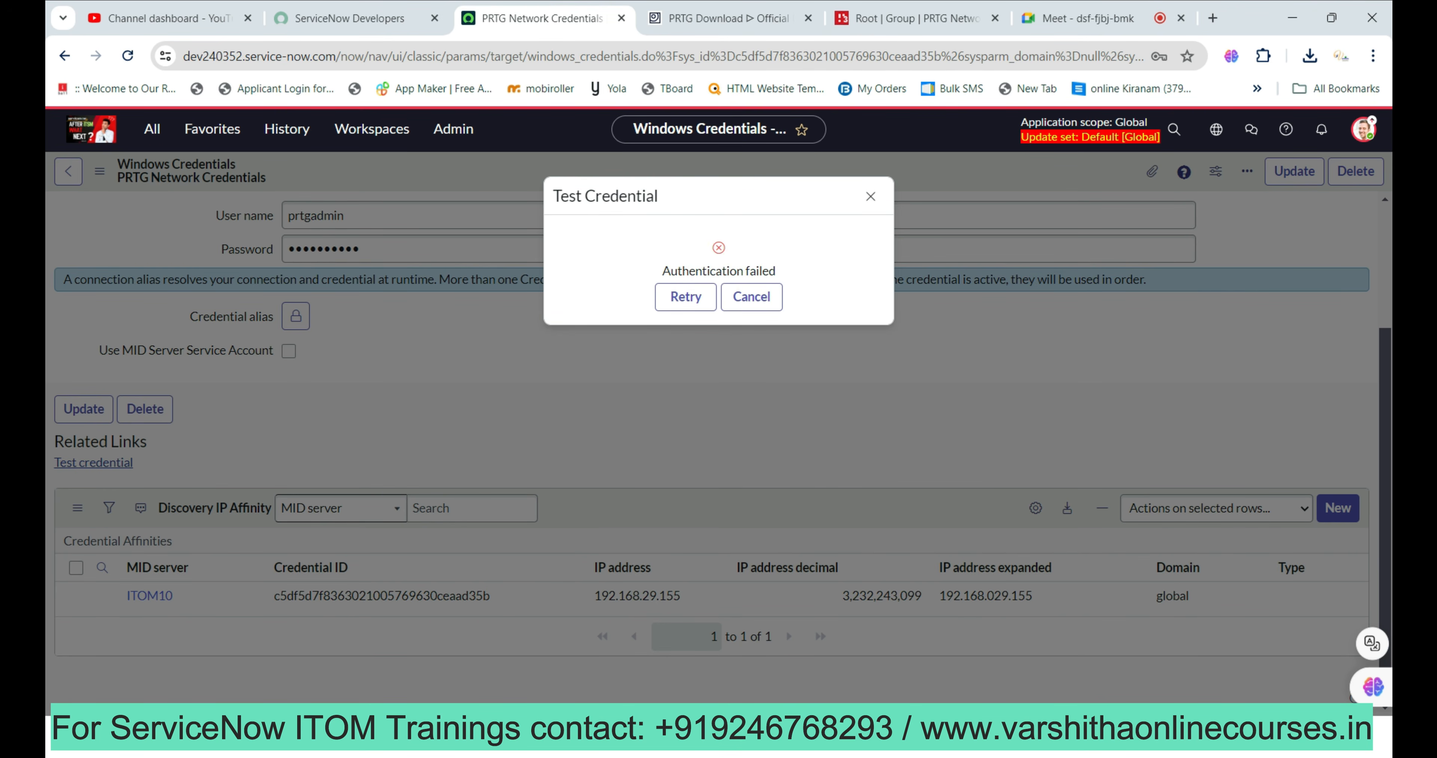
pyautogui.click(752, 297)
pyautogui.press('Return')
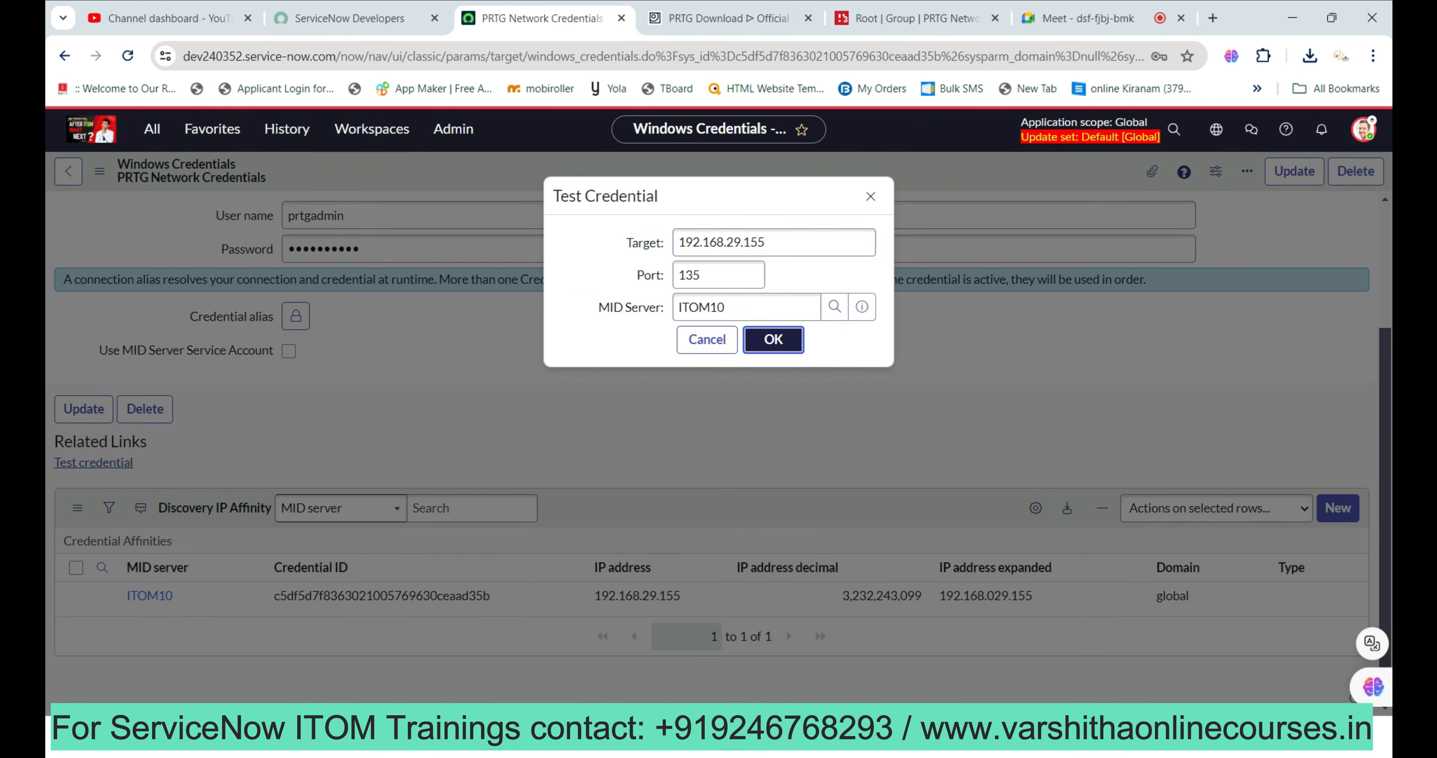
pyautogui.press('Return')
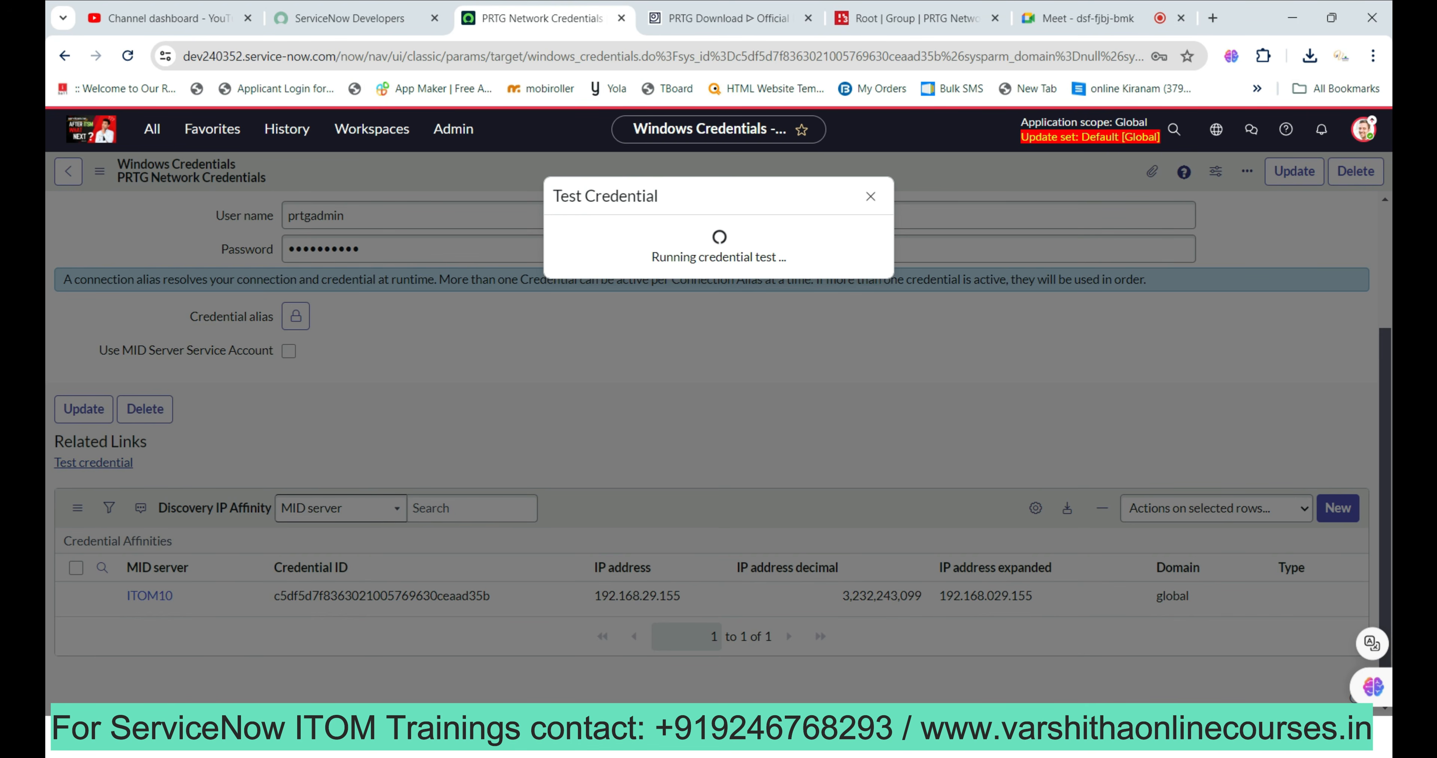
pyautogui.click(752, 297)
# Enable Use MID Server Service Account and rerun the test until it returns 'Credential validated'.
pyautogui.click(288, 351)
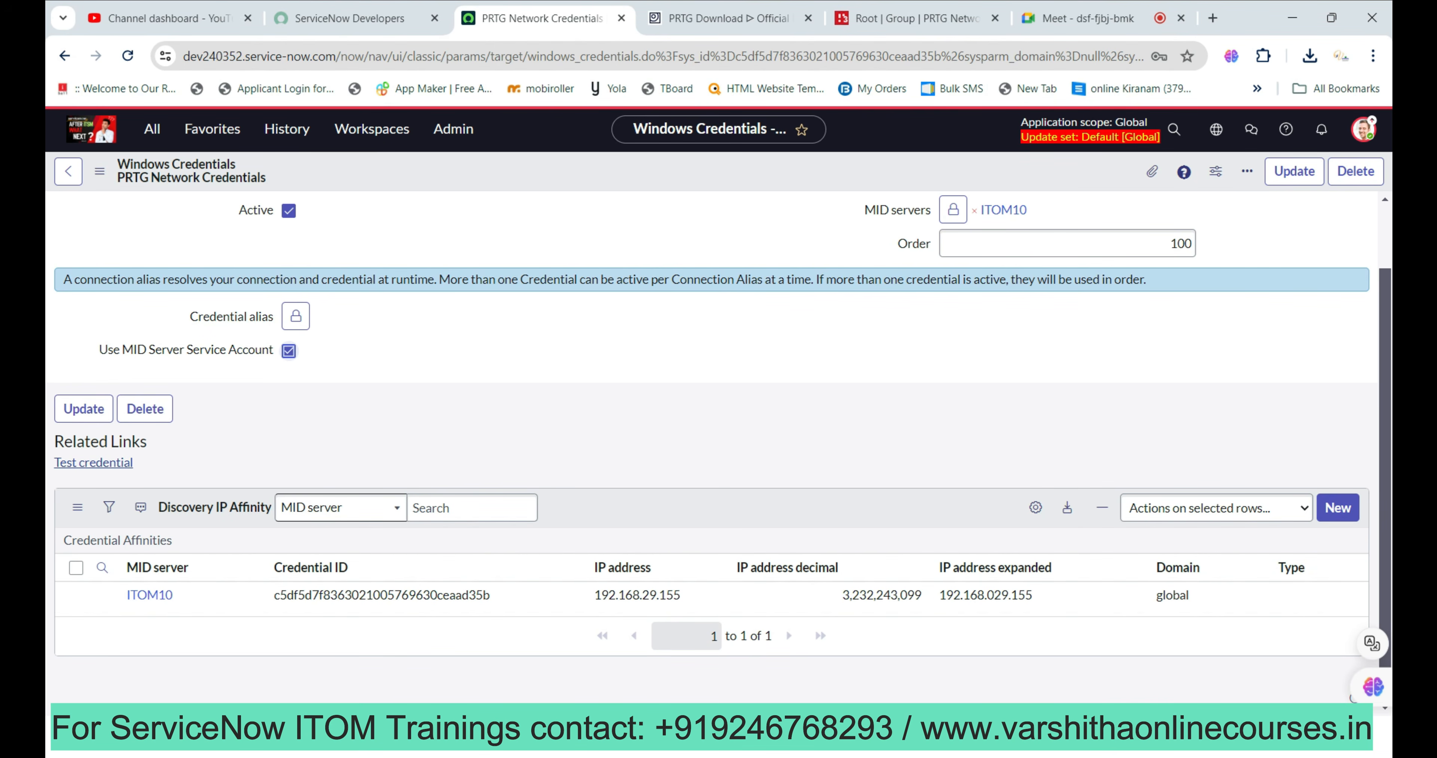
pyautogui.click(93, 462)
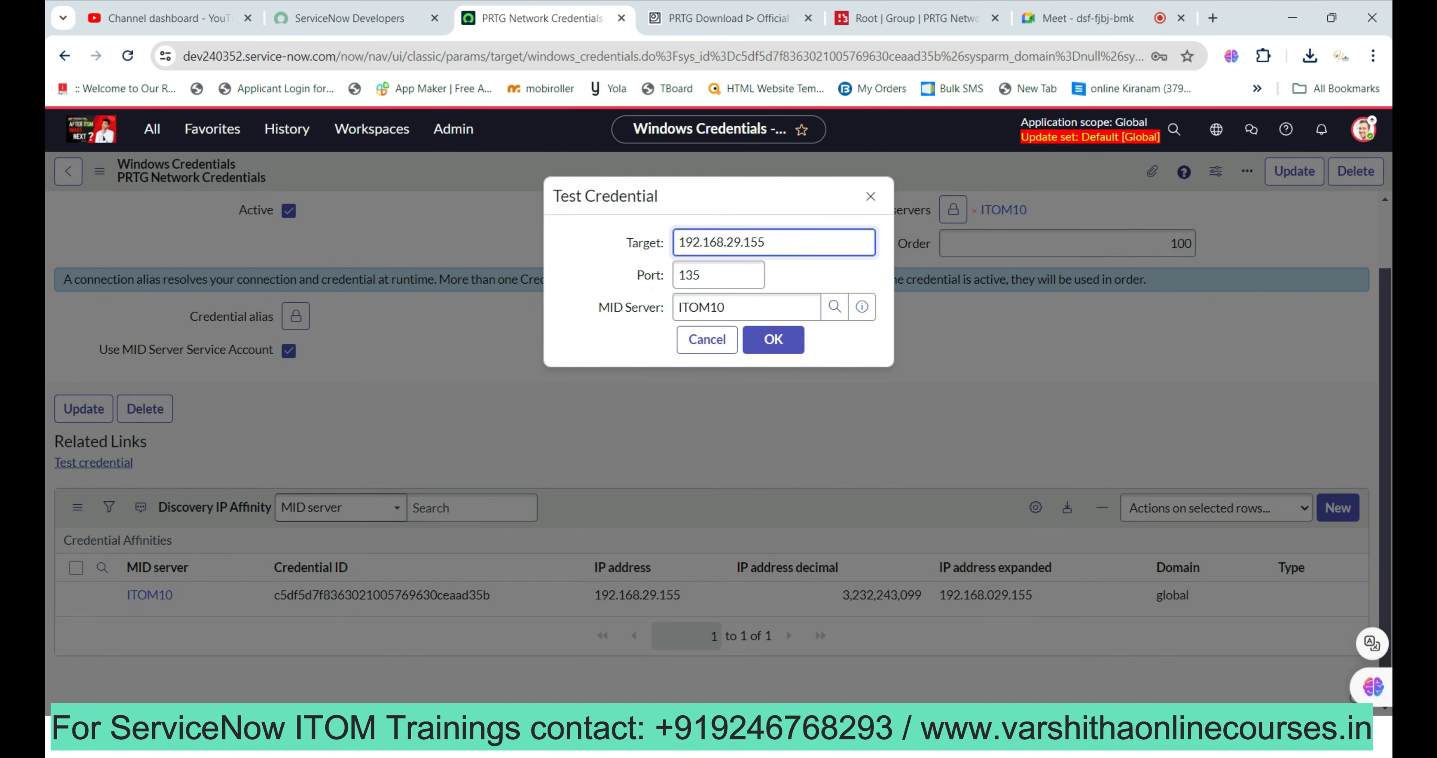
pyautogui.click(774, 341)
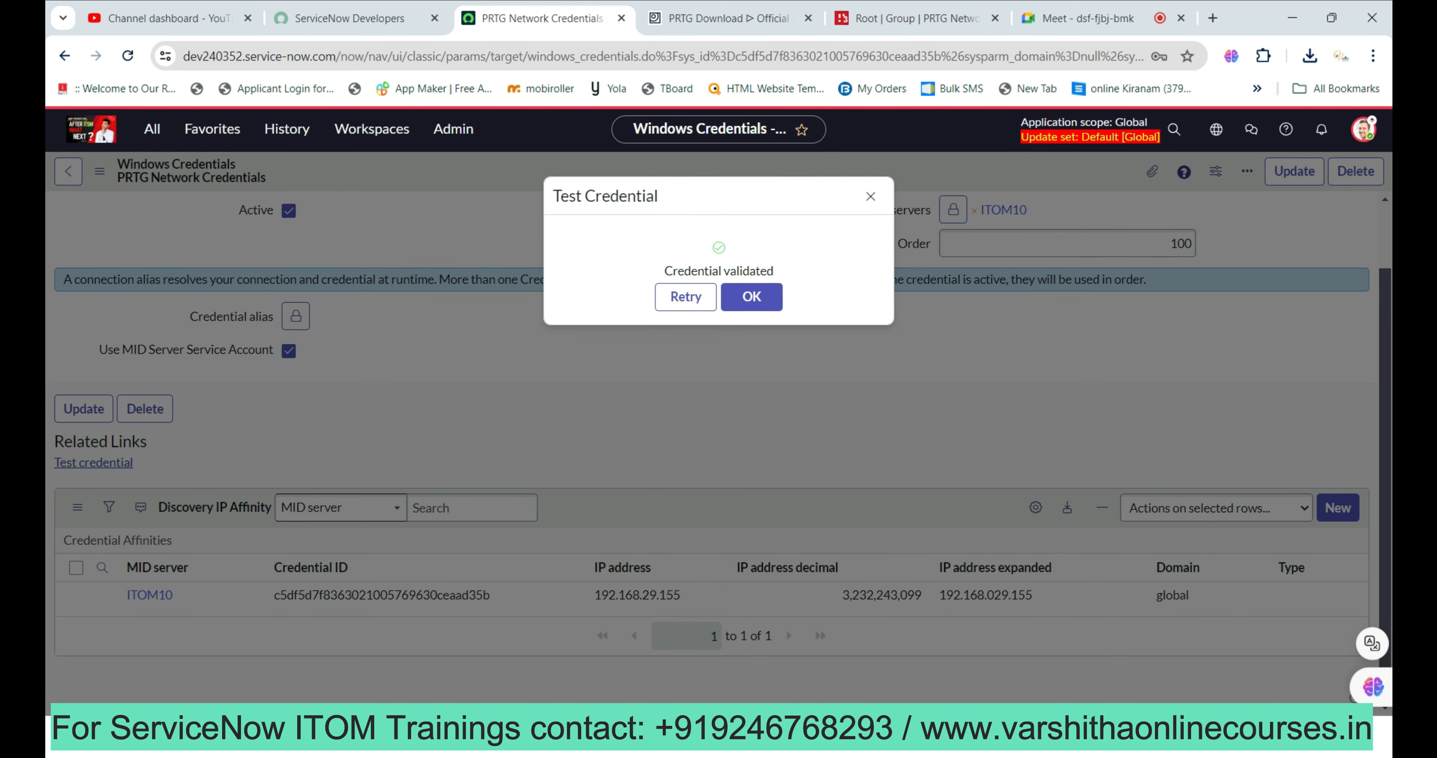
pyautogui.click(751, 297)
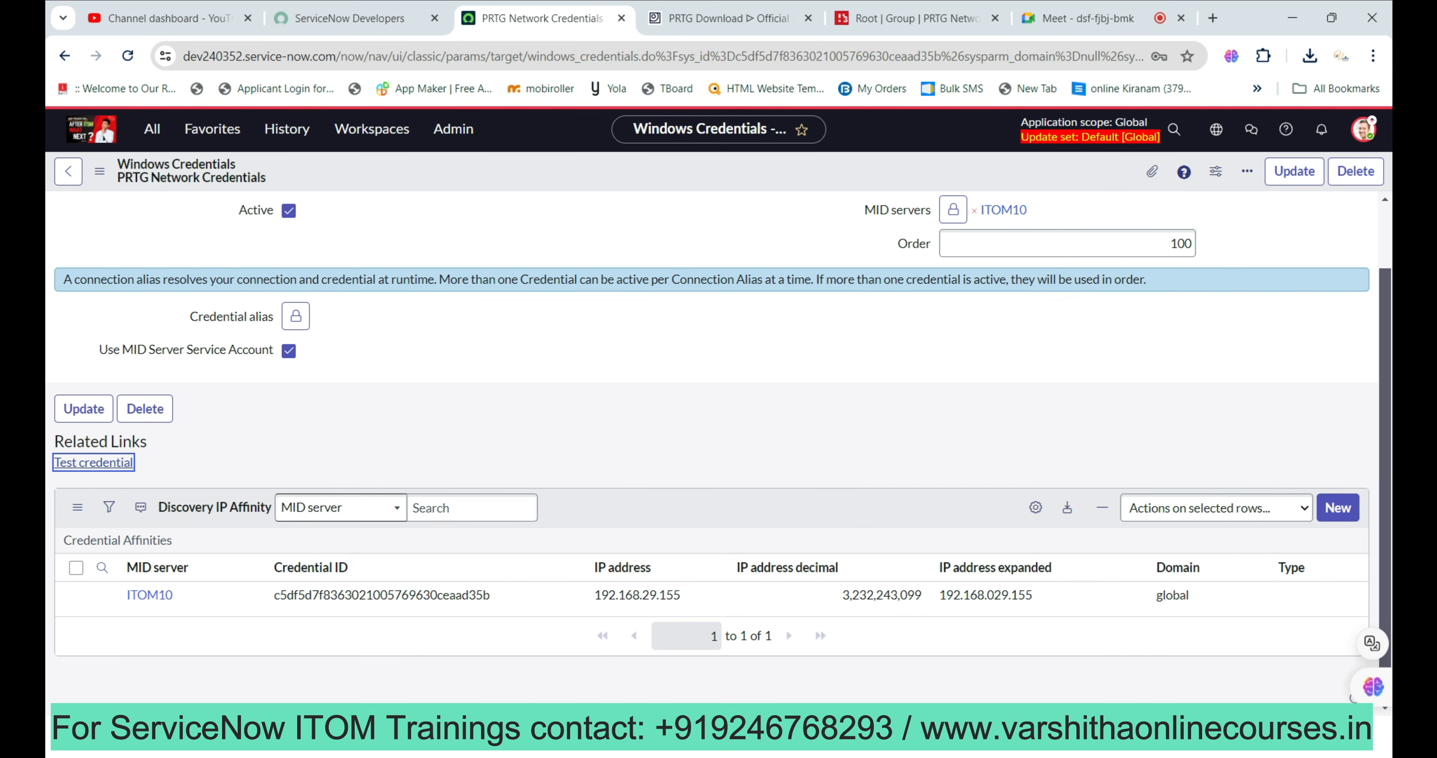
# Check the PRTG Root group page, then untick Use MID Server Service Account in ServiceNow.
pyautogui.click(917, 18)
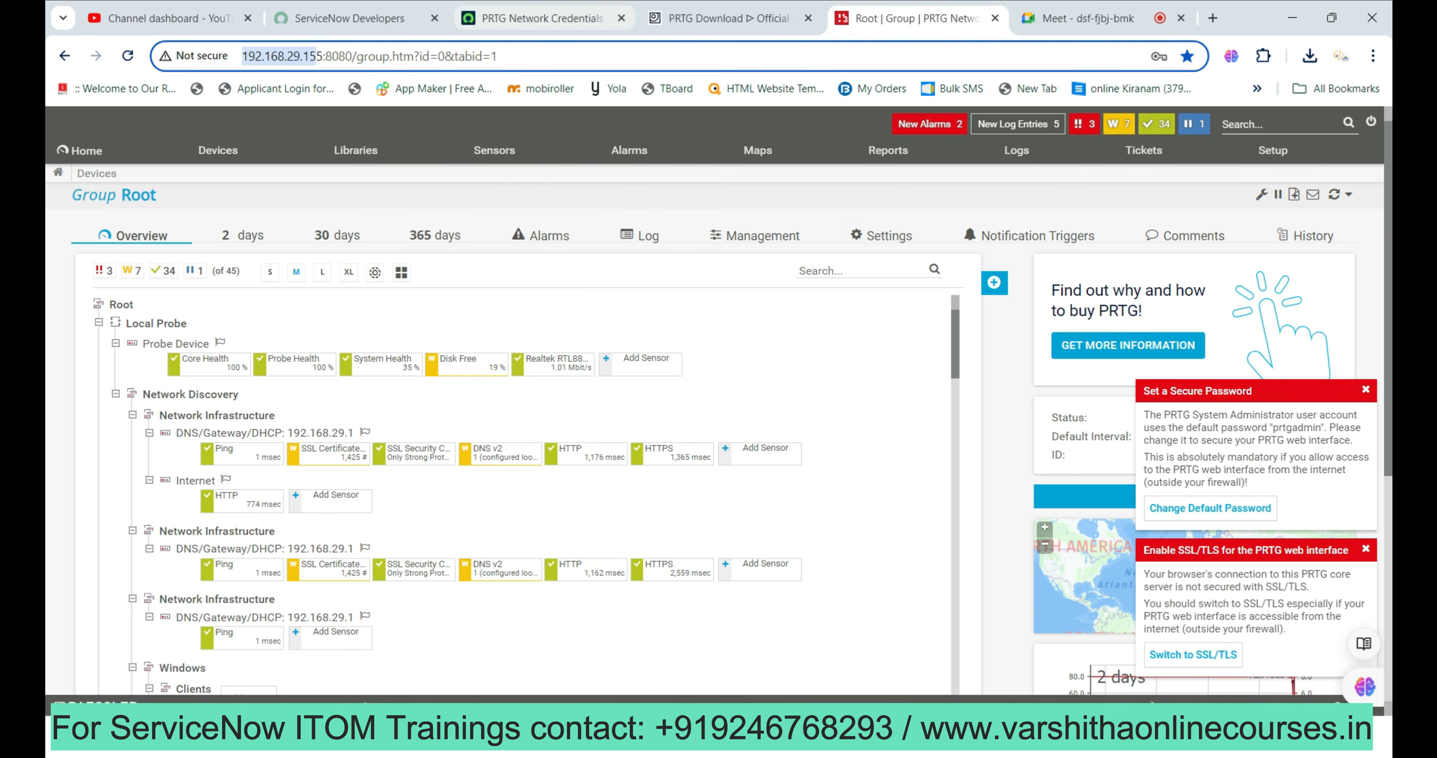
pyautogui.click(536, 18)
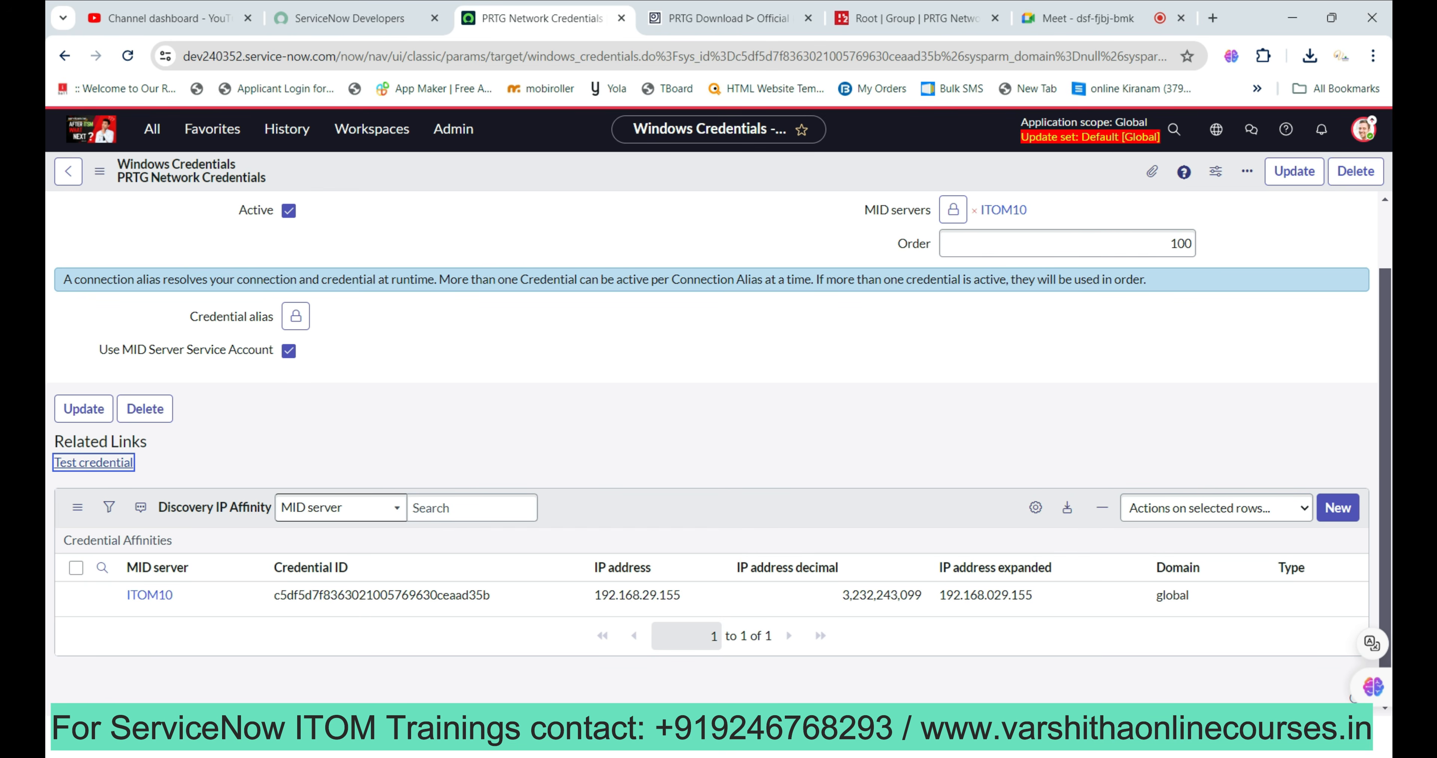
pyautogui.click(288, 351)
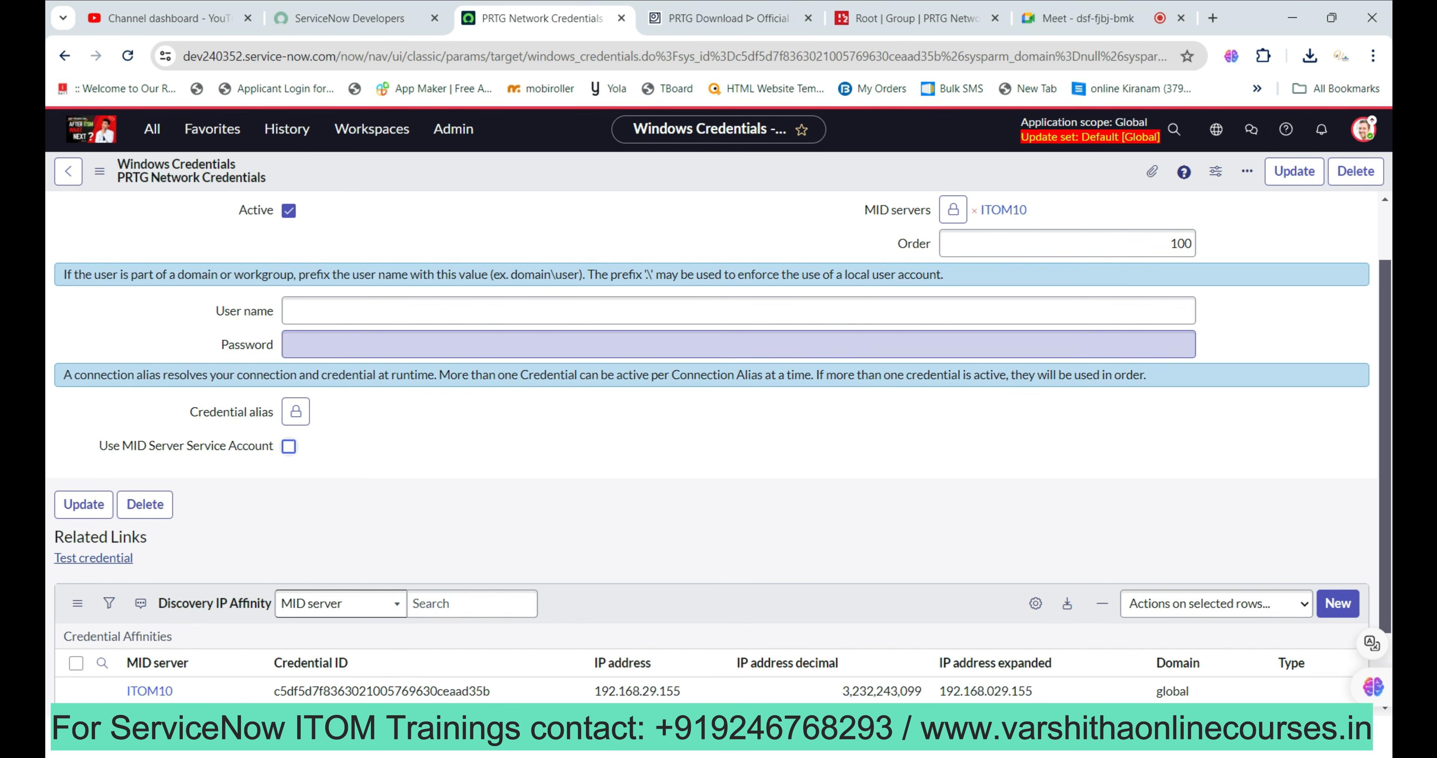
# Re-enable Use MID Server Service Account and update the PRTG Network Credentials record.
pyautogui.click(289, 446)
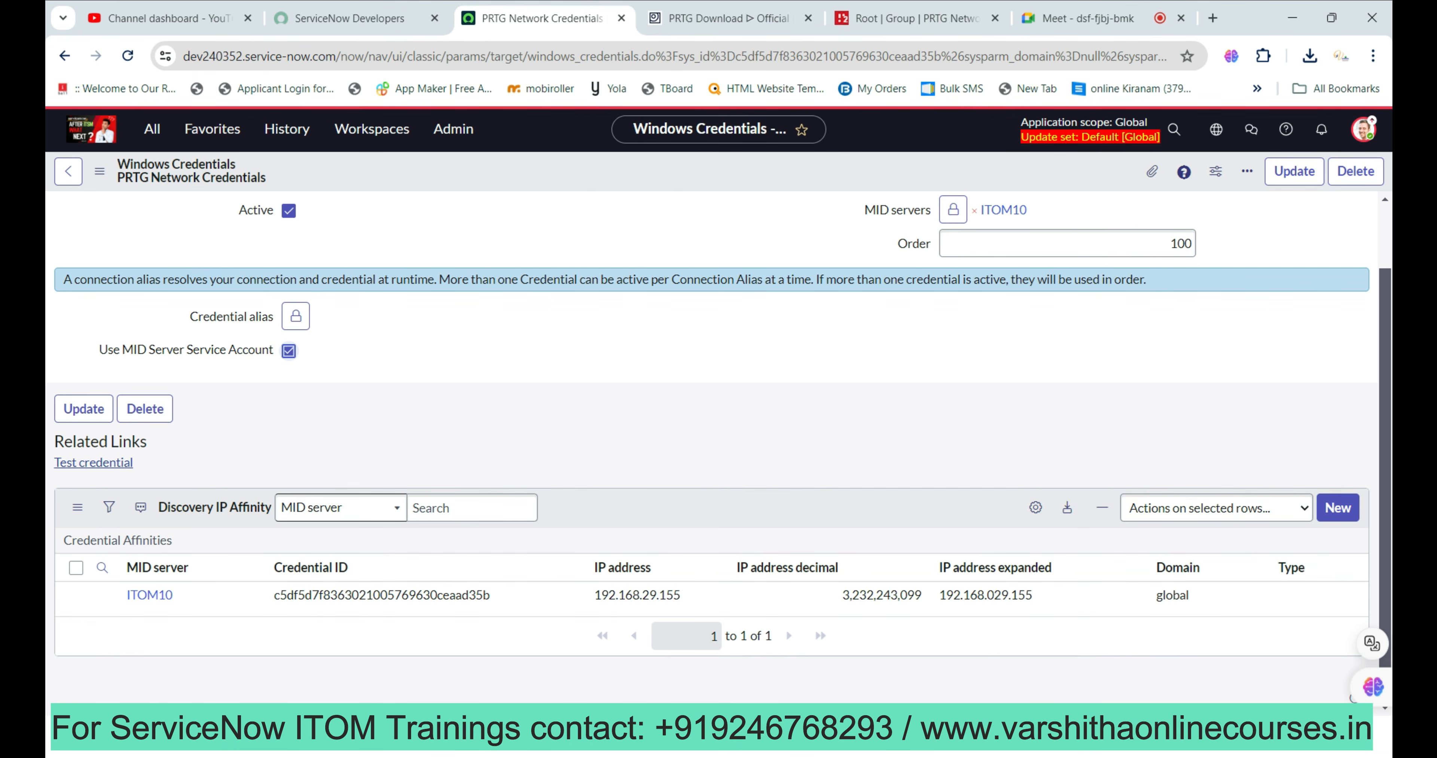
pyautogui.scroll(2, 718, 447)
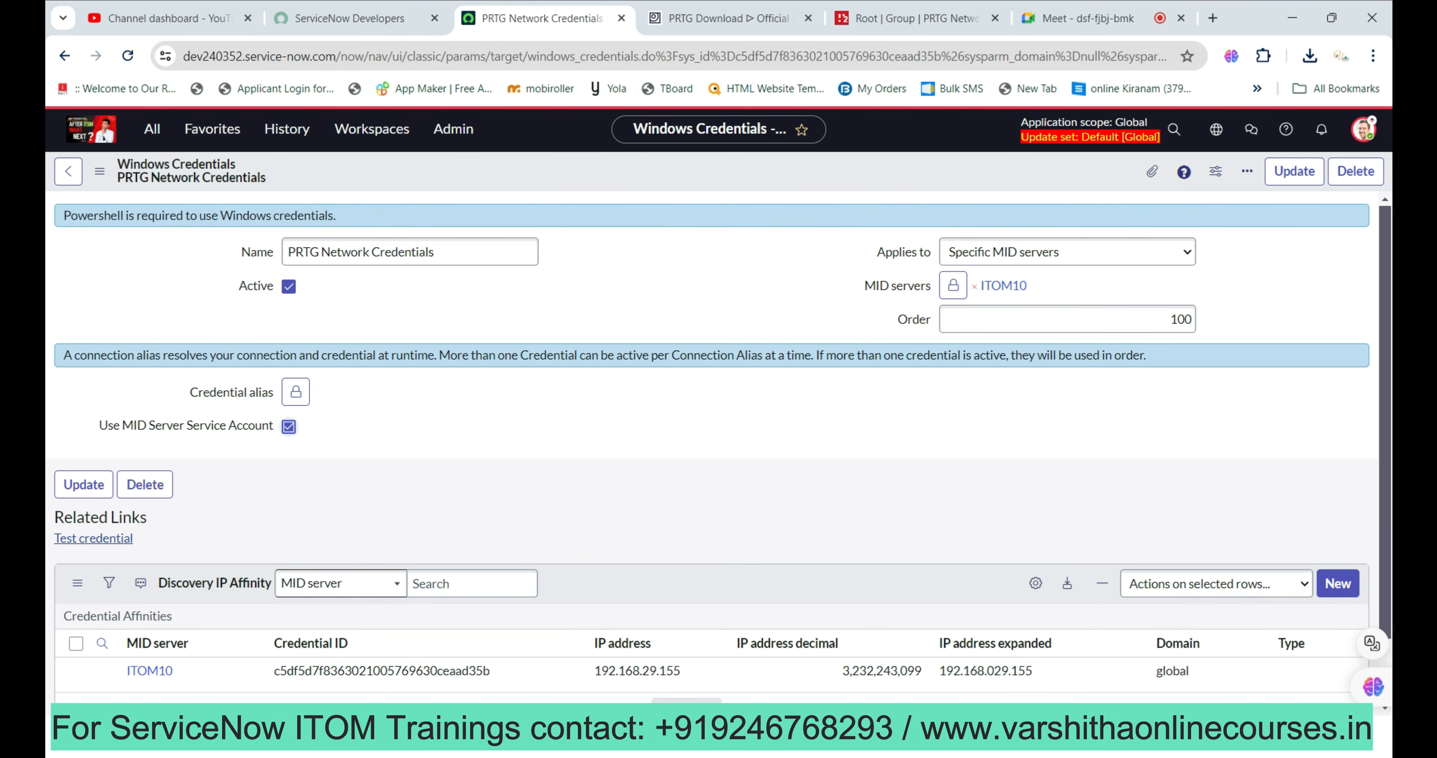
pyautogui.click(1294, 171)
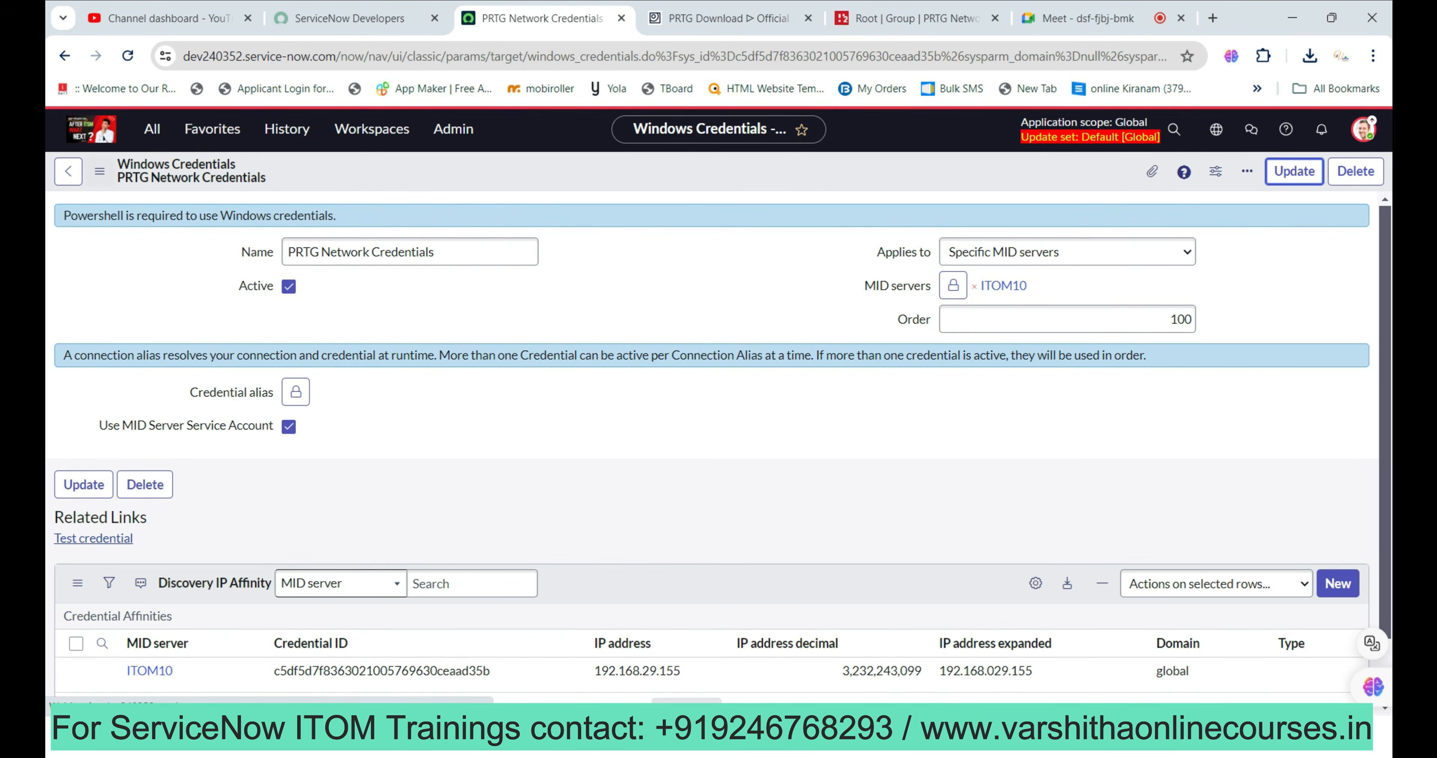
pyautogui.click(152, 129)
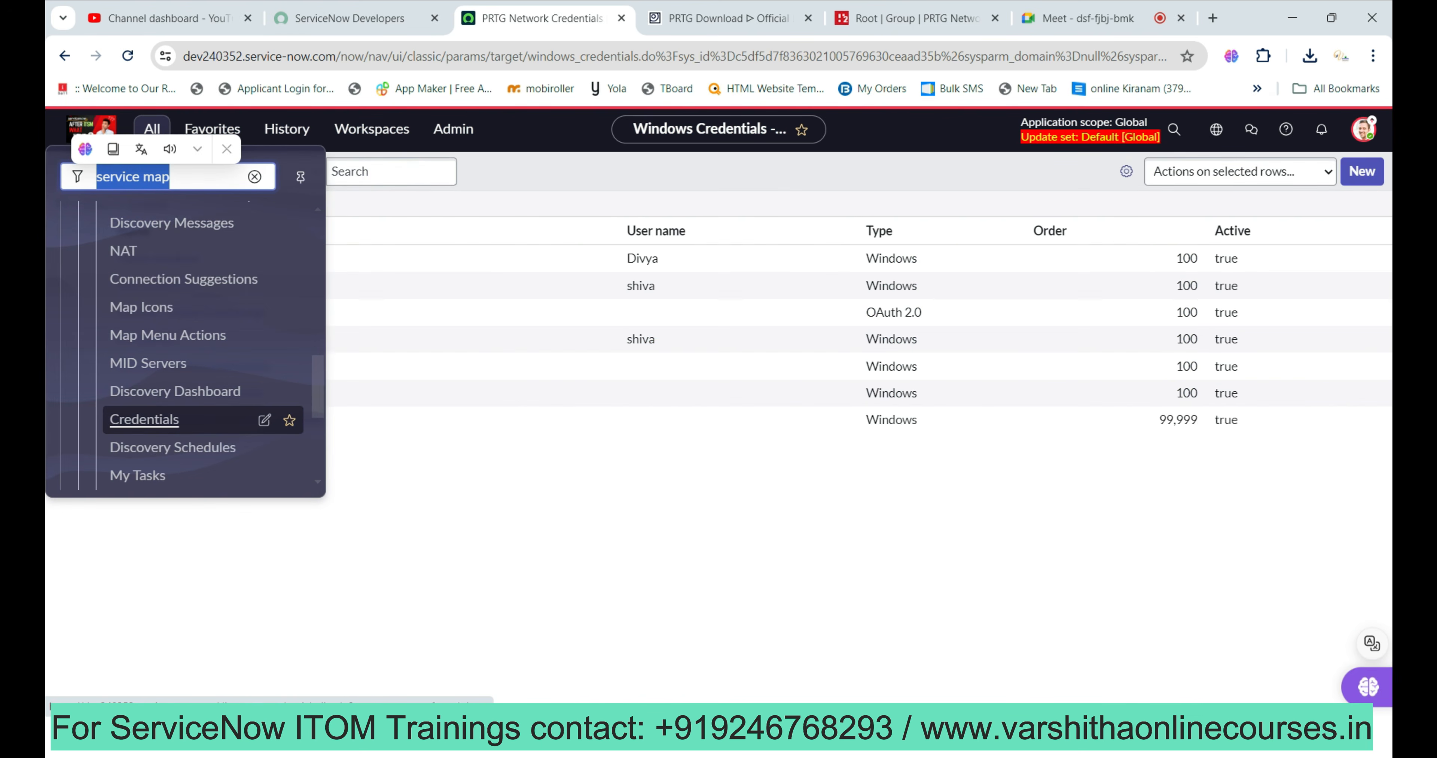
# Browse the new-credential types and preview Basic Auth Credentials, then return to the PowerPoint slide.
pyautogui.click(144, 420)
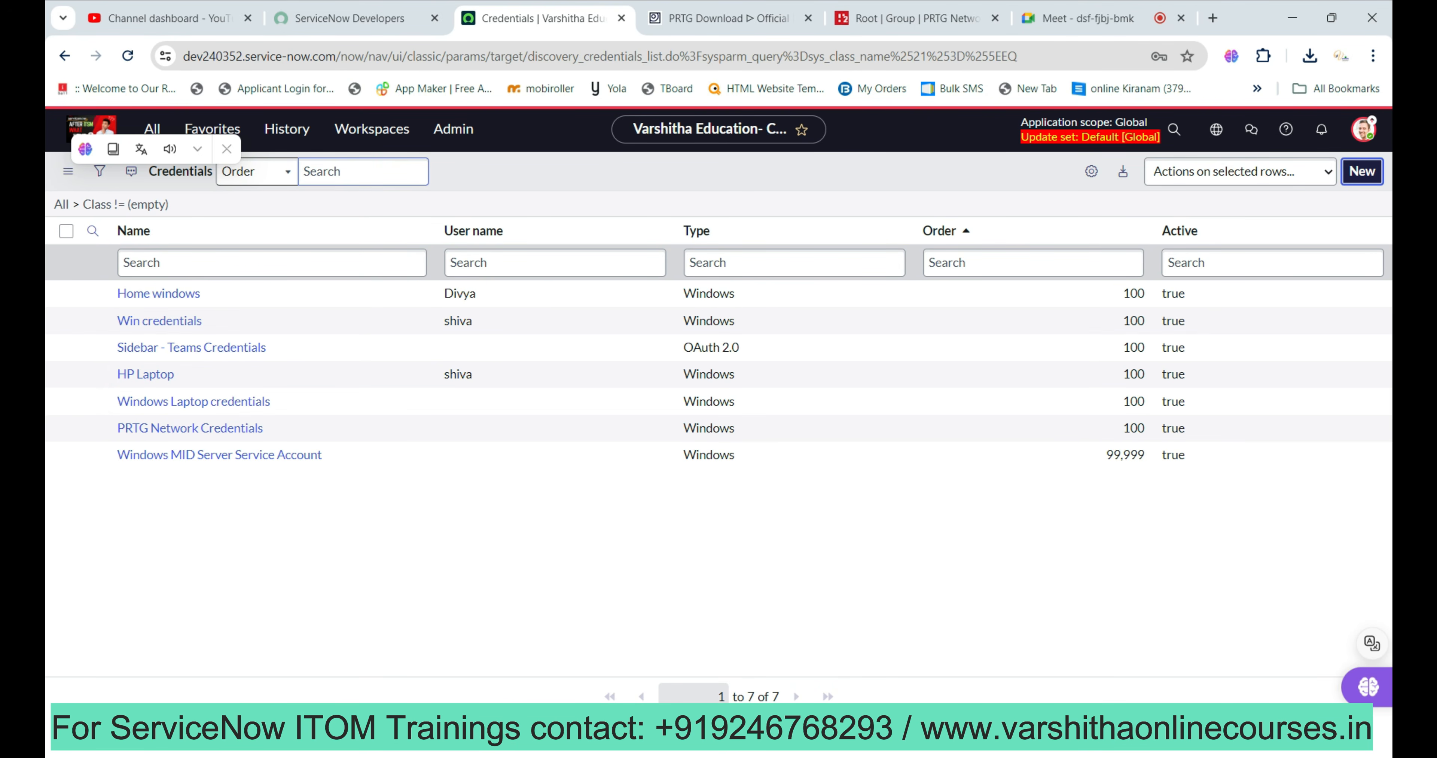
pyautogui.click(1362, 171)
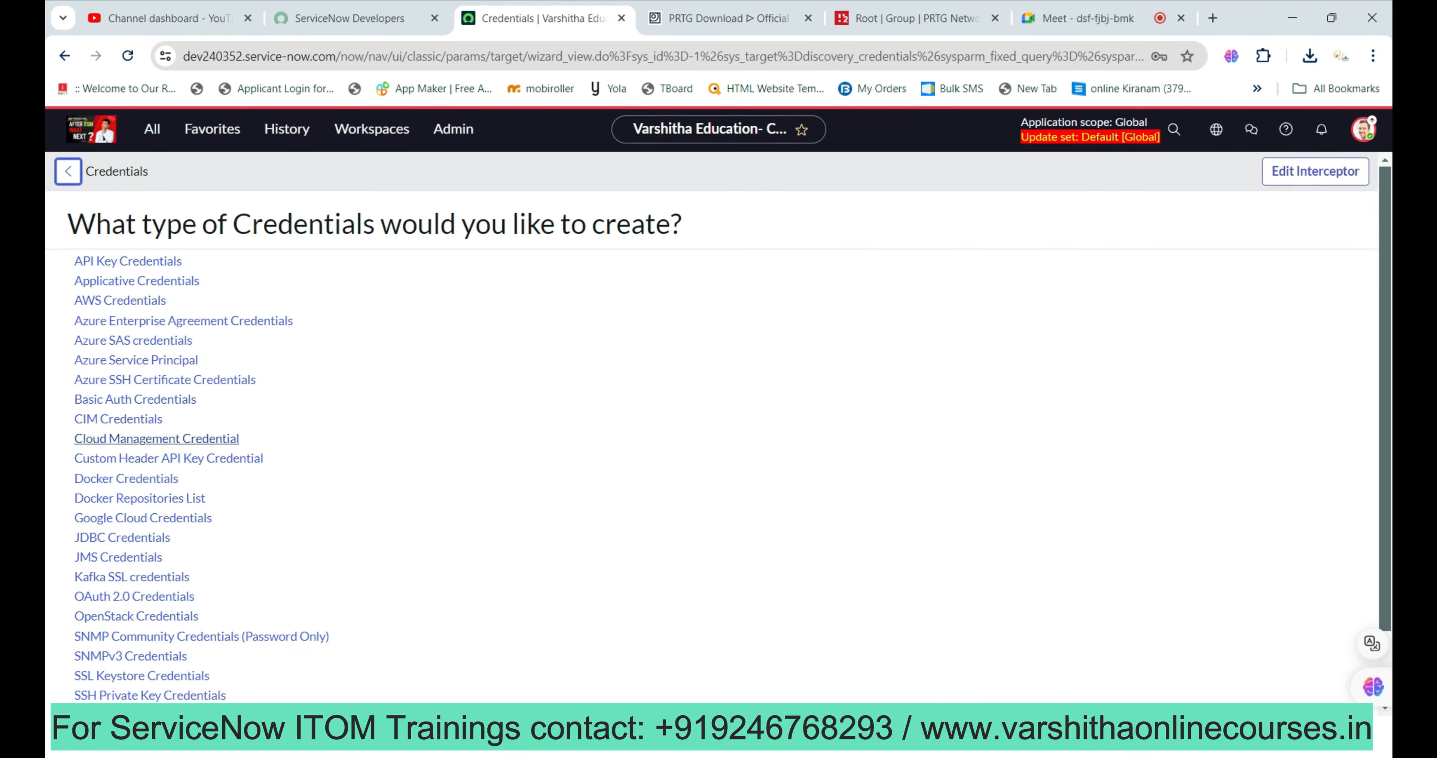
pyautogui.scroll(-2, 156, 438)
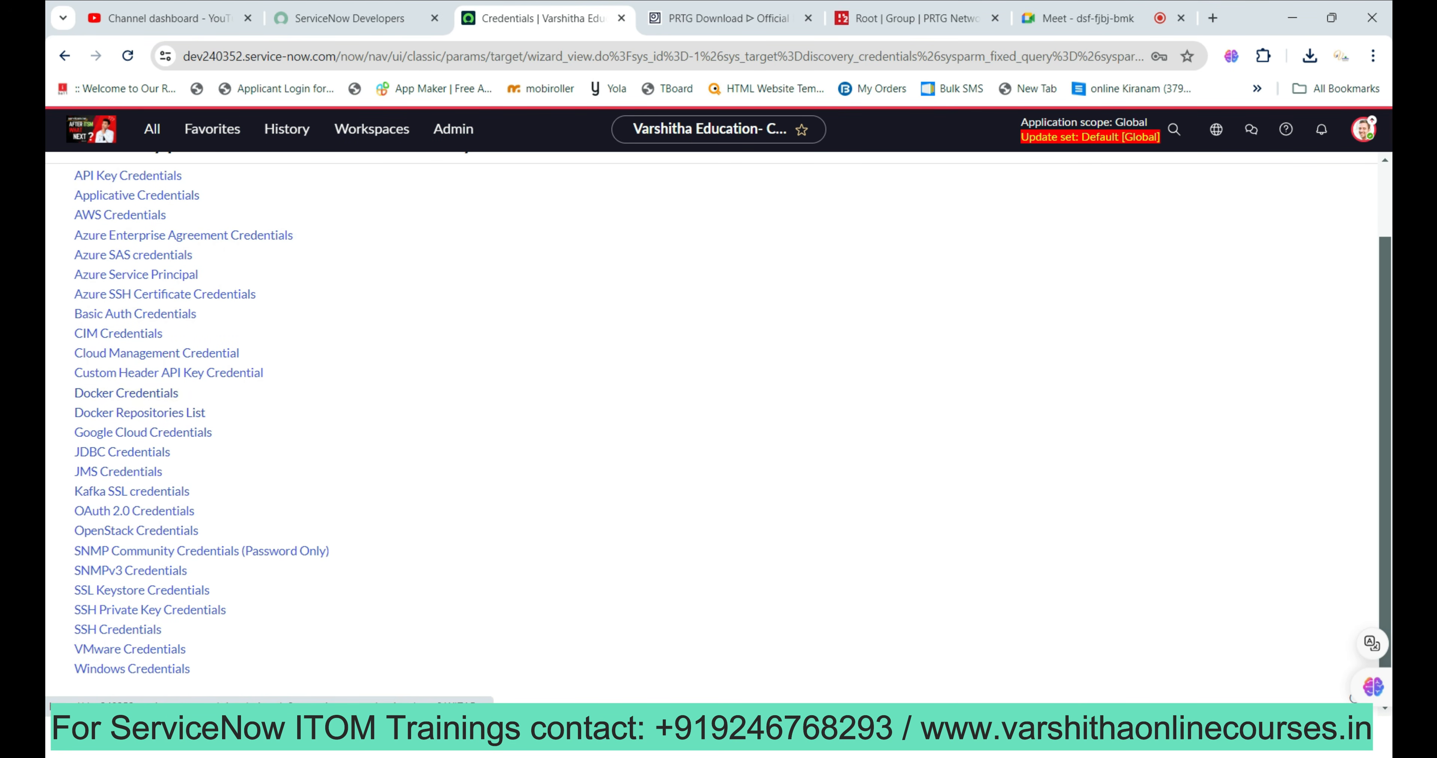
pyautogui.click(135, 314)
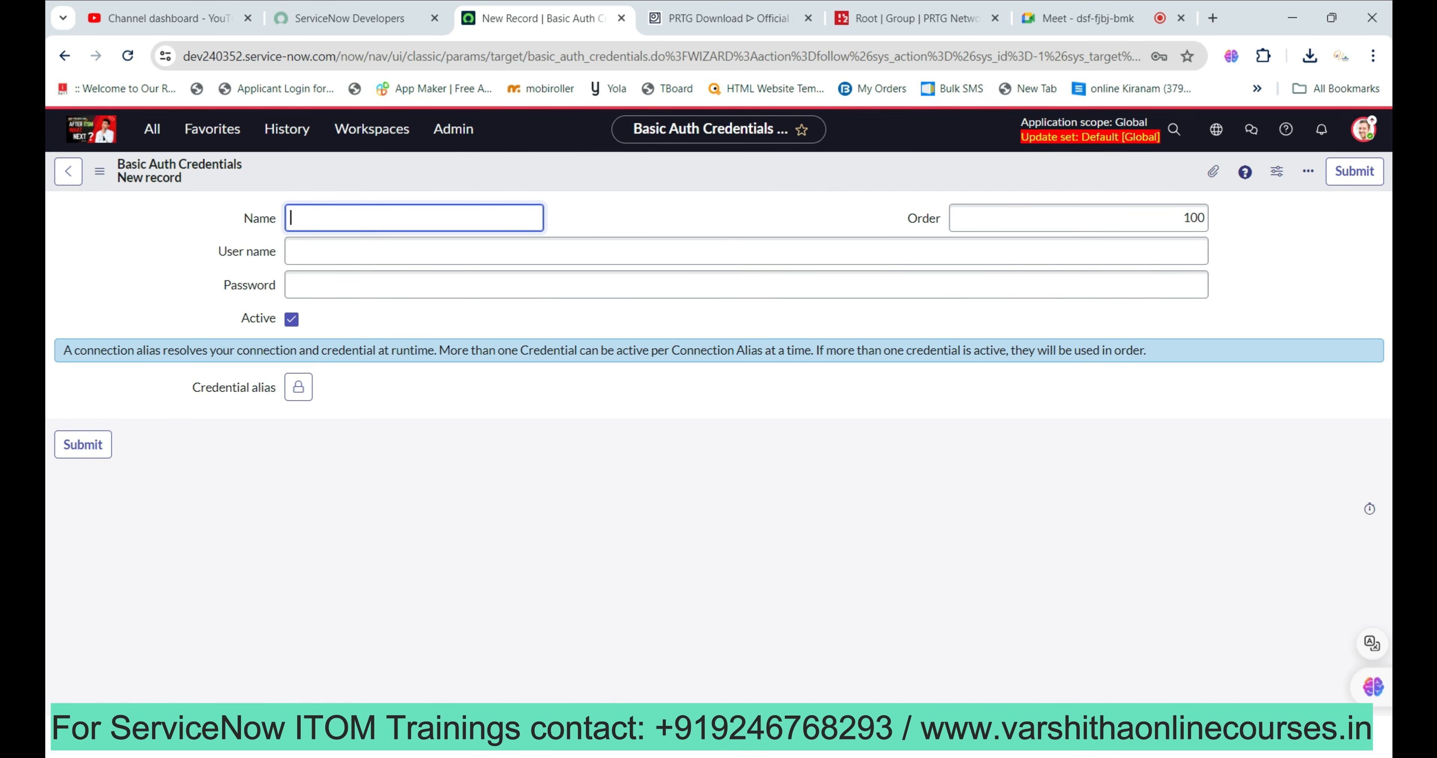
pyautogui.click(68, 171)
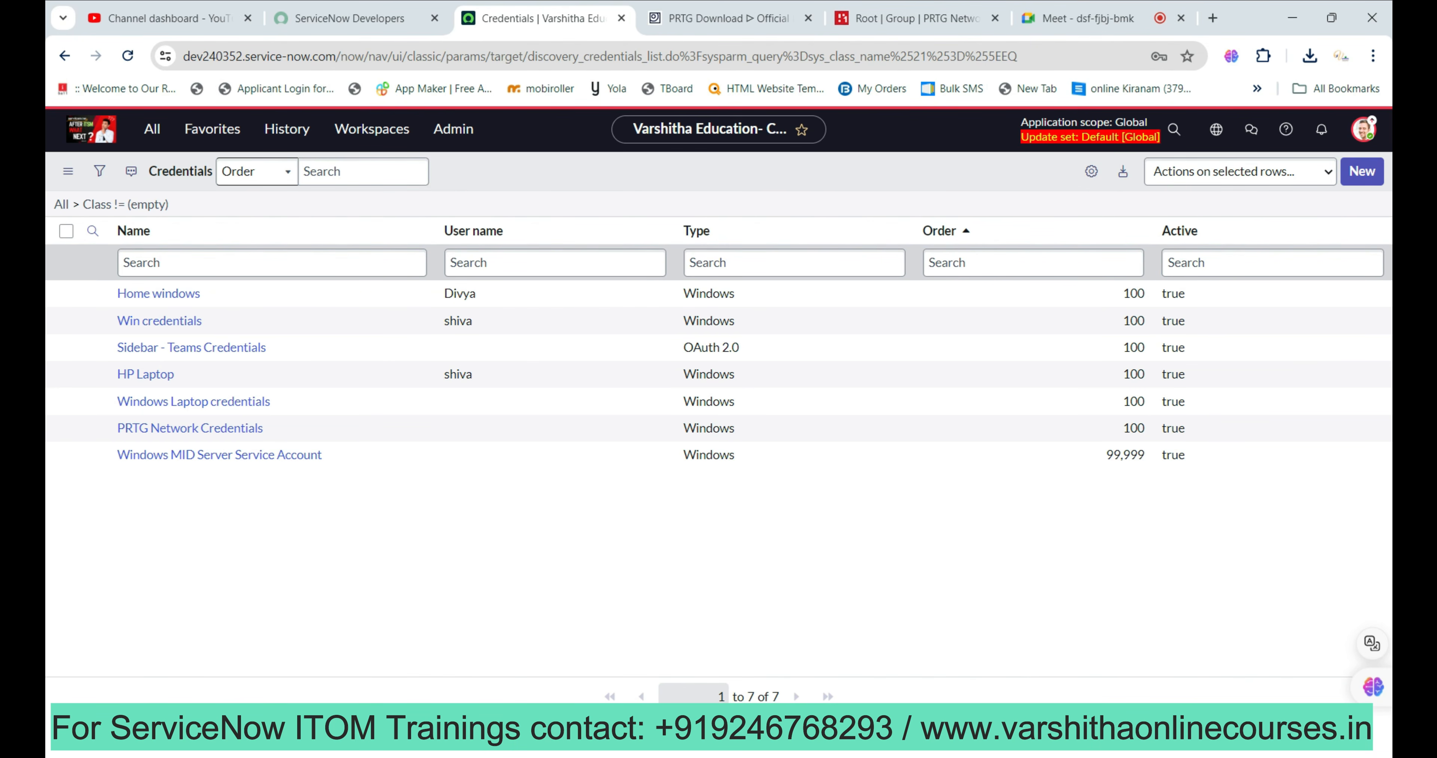
pyautogui.hotkey('alt', 'Tab')
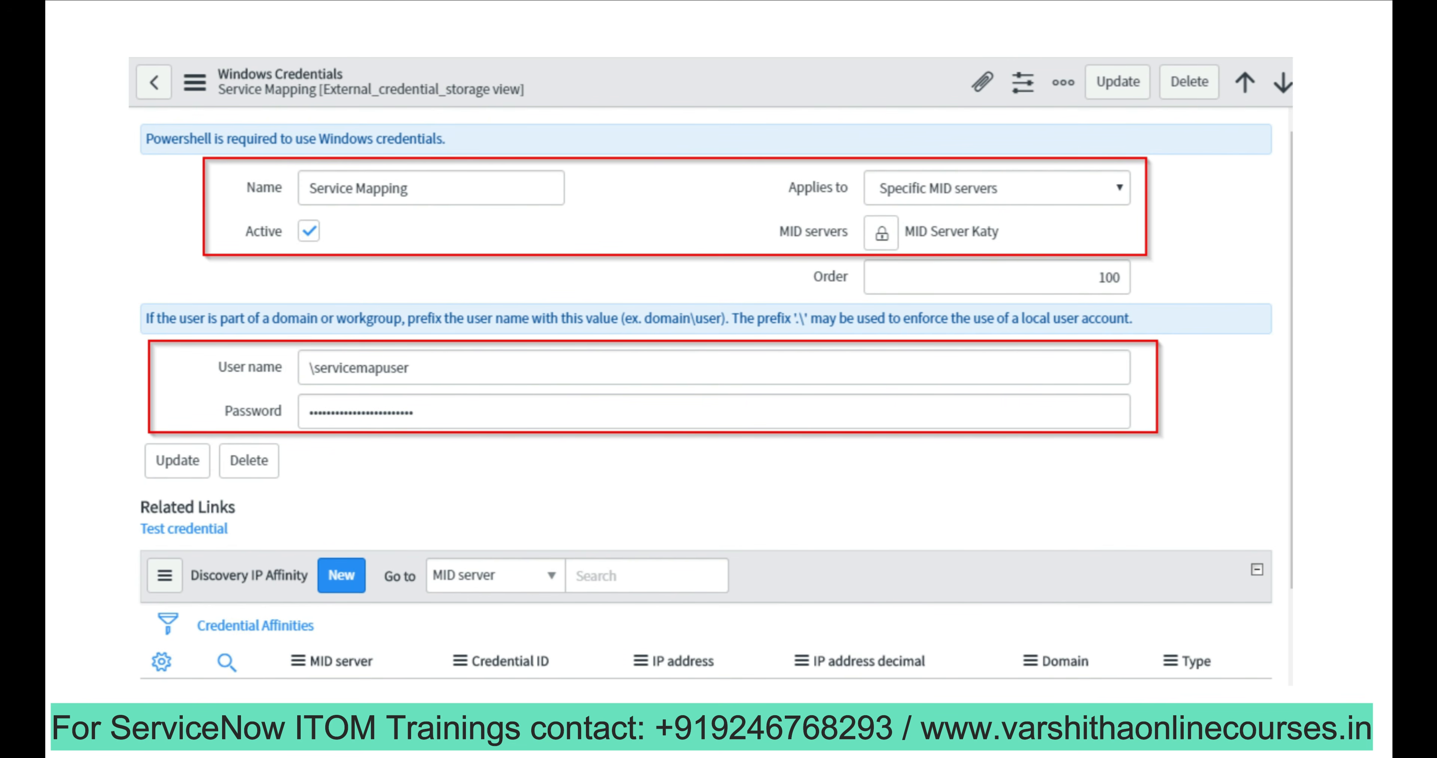
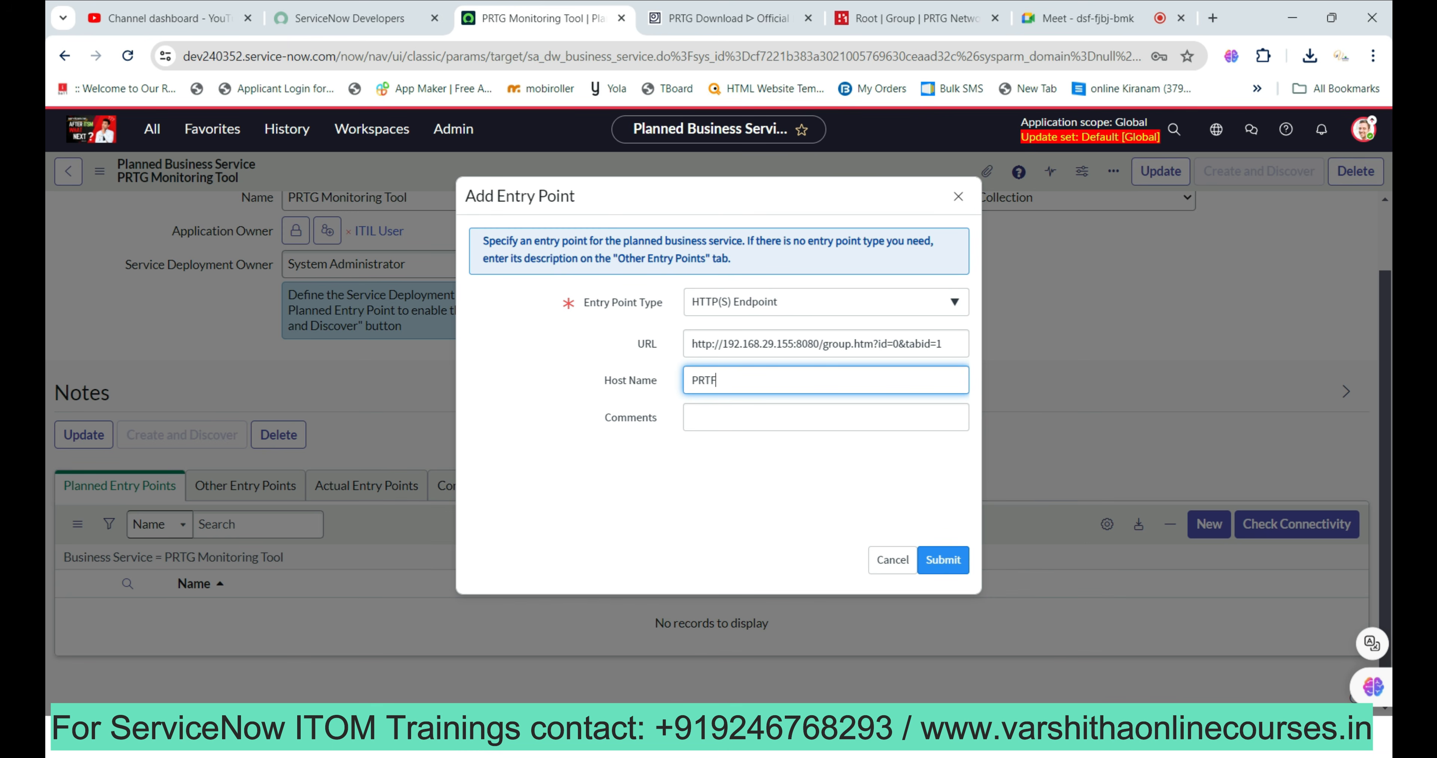
# Correct the host name to PRTG, add the comment 'It is a network monitoring tool', and submit.
pyautogui.press('BackSpace')
pyautogui.write('G')
pyautogui.press('Tab')
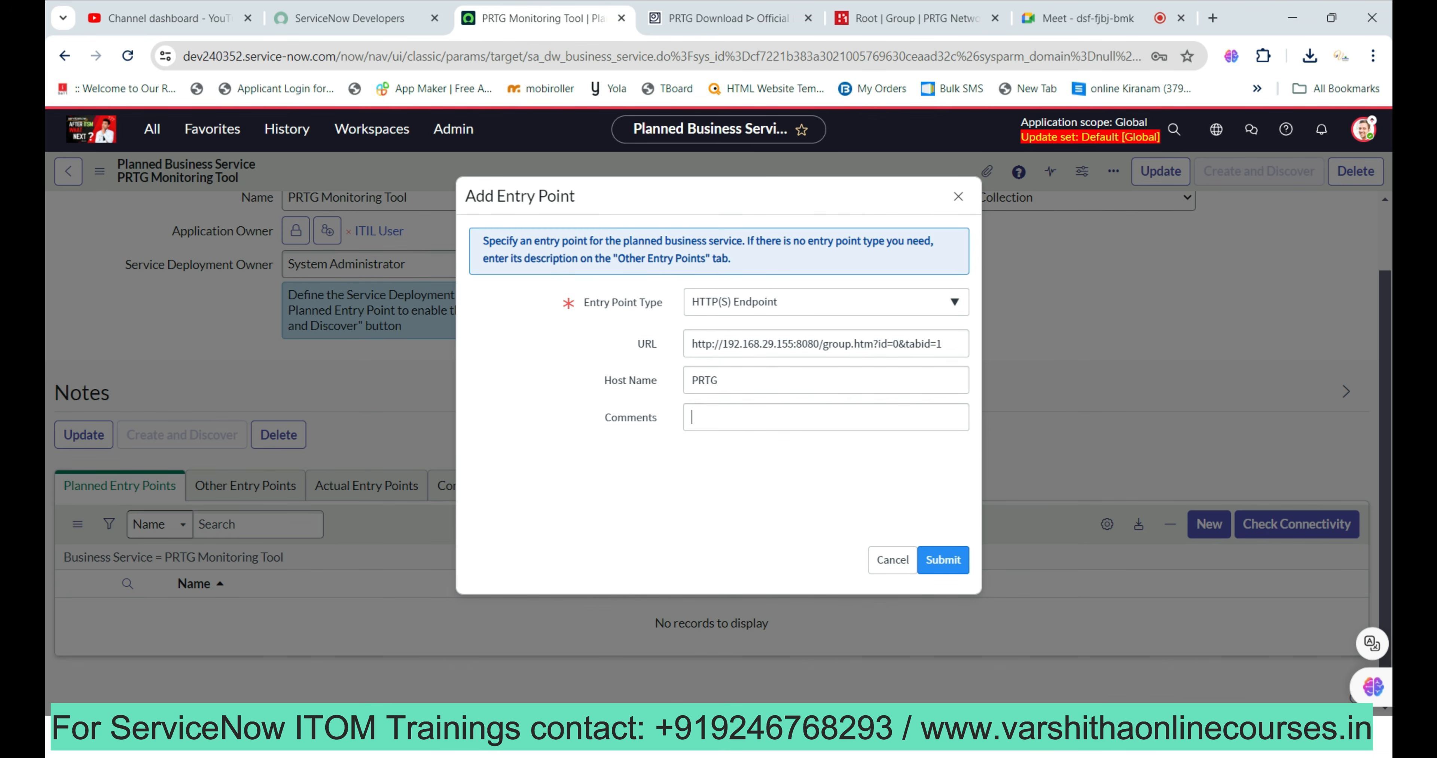
pyautogui.write('It is a net')
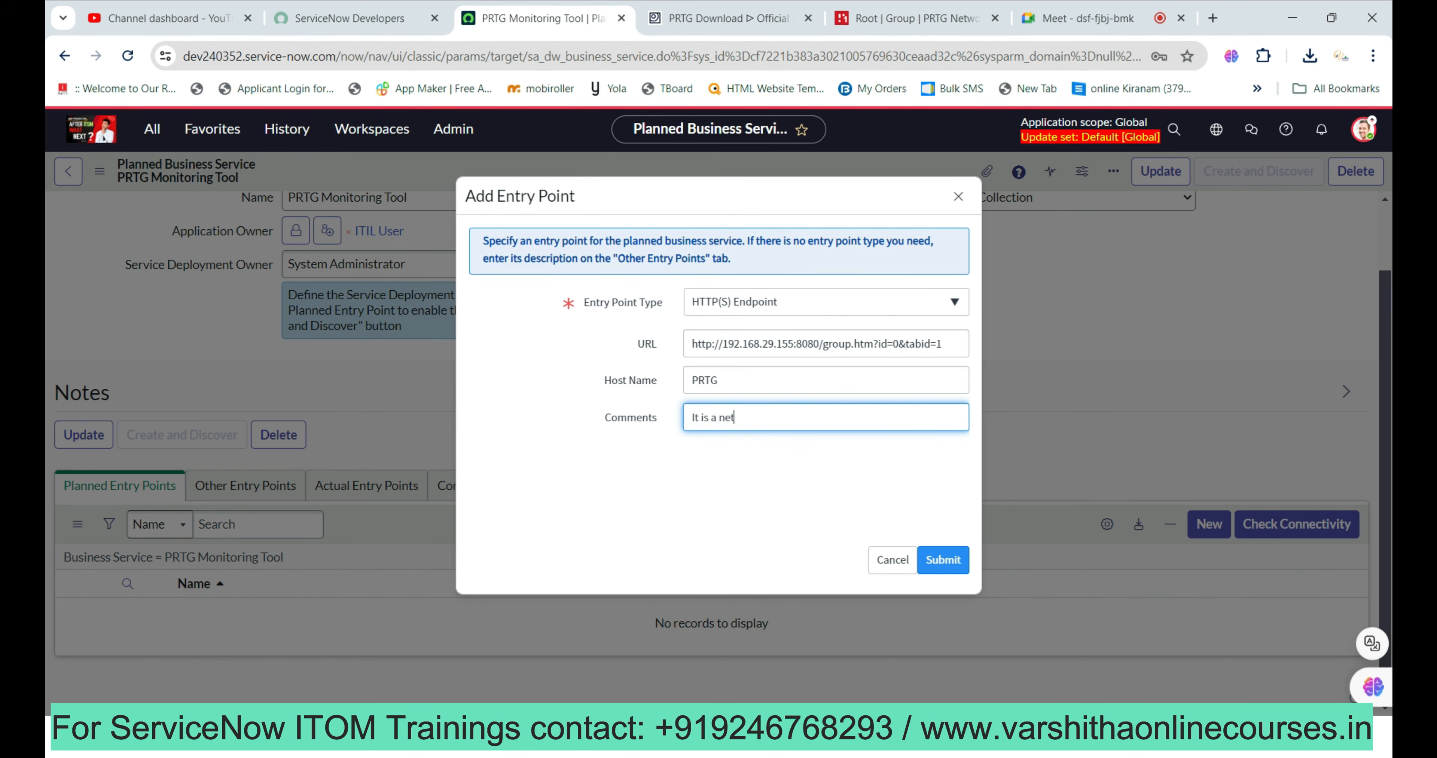
pyautogui.write('work monitoring tool')
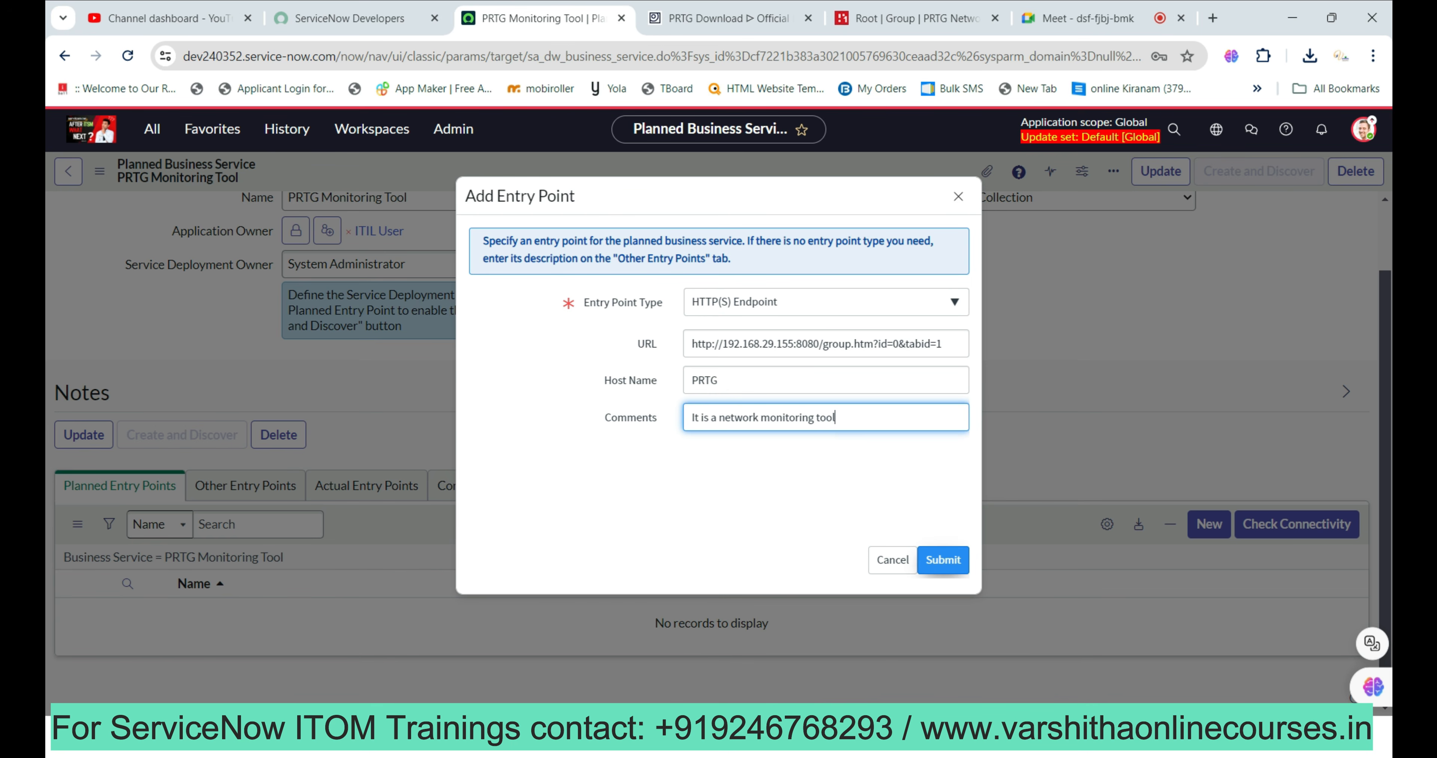
pyautogui.click(943, 561)
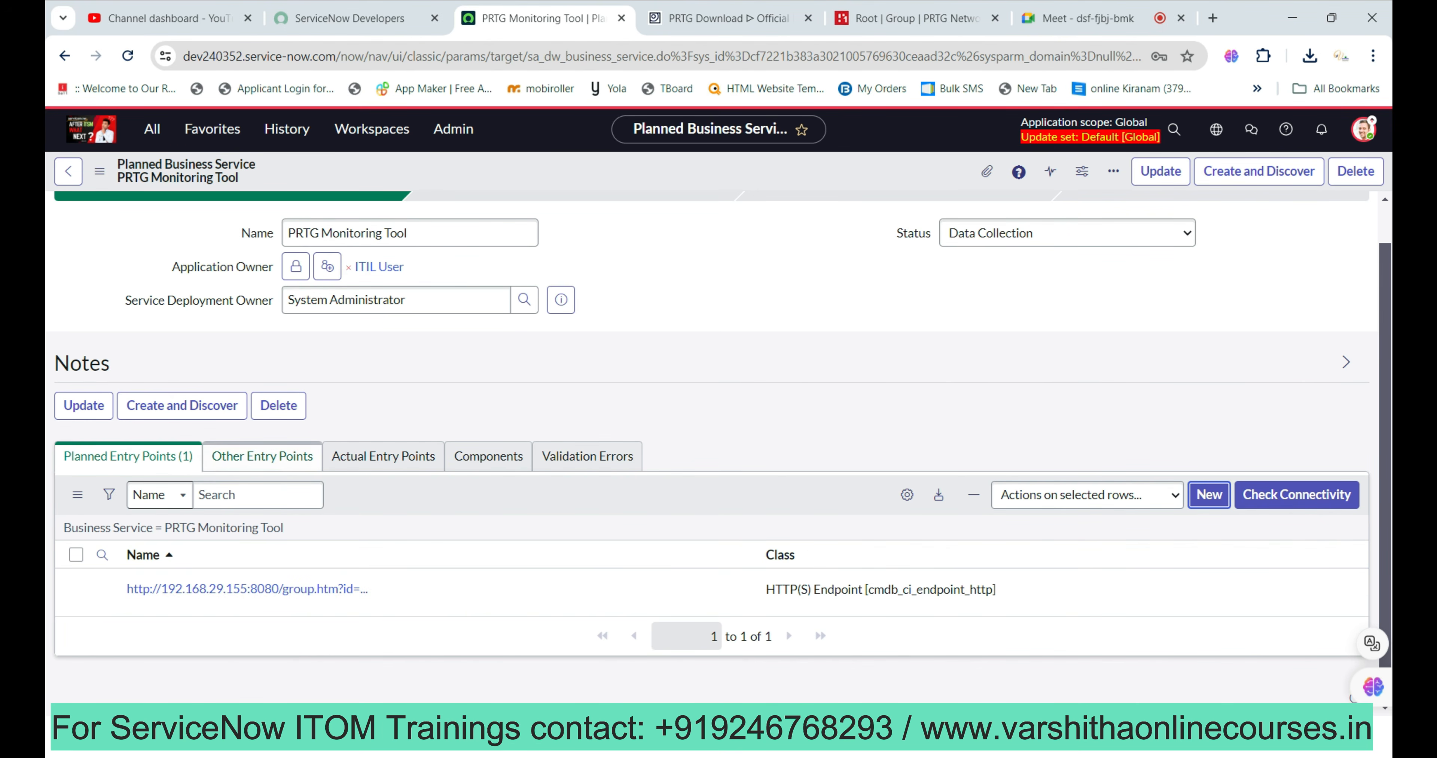
pyautogui.click(262, 457)
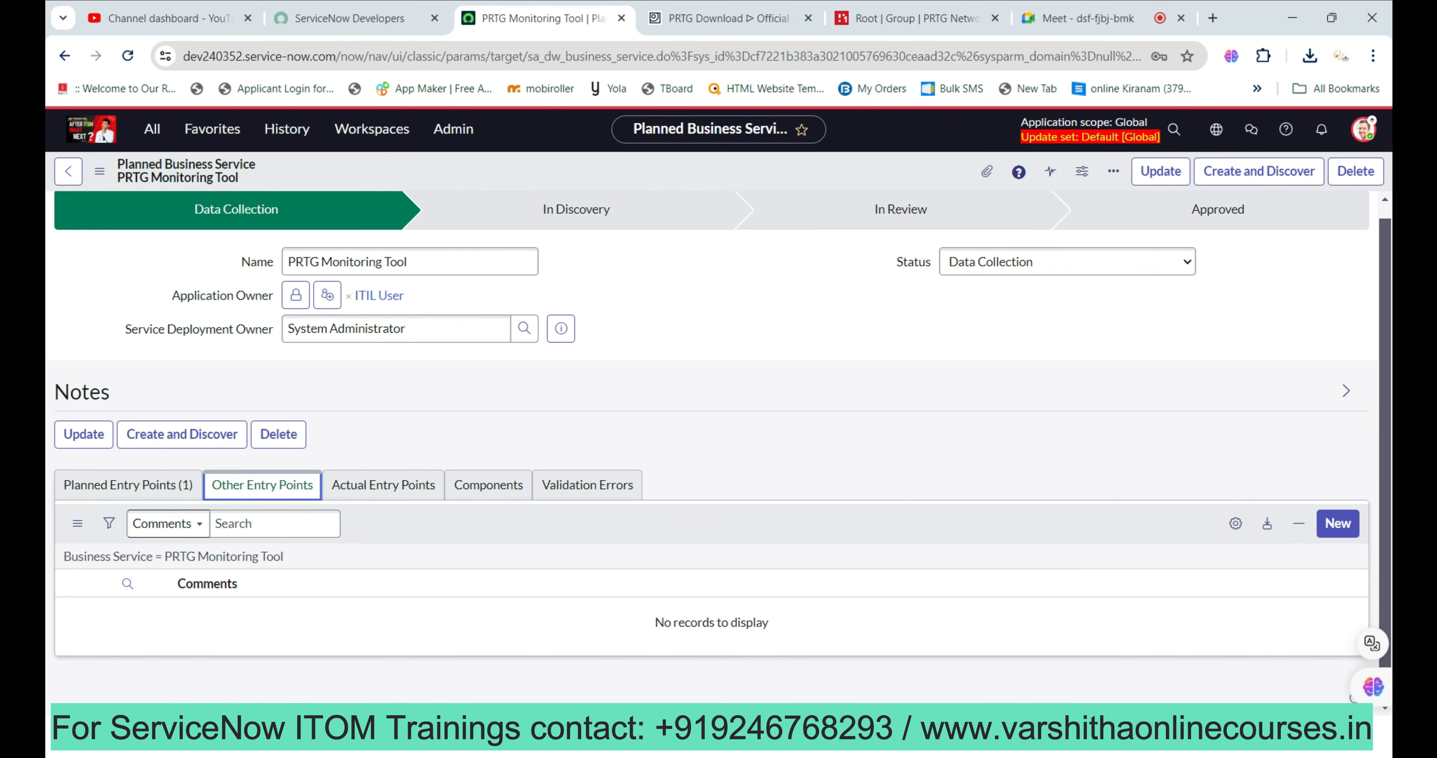
pyautogui.click(129, 485)
pyautogui.click(384, 486)
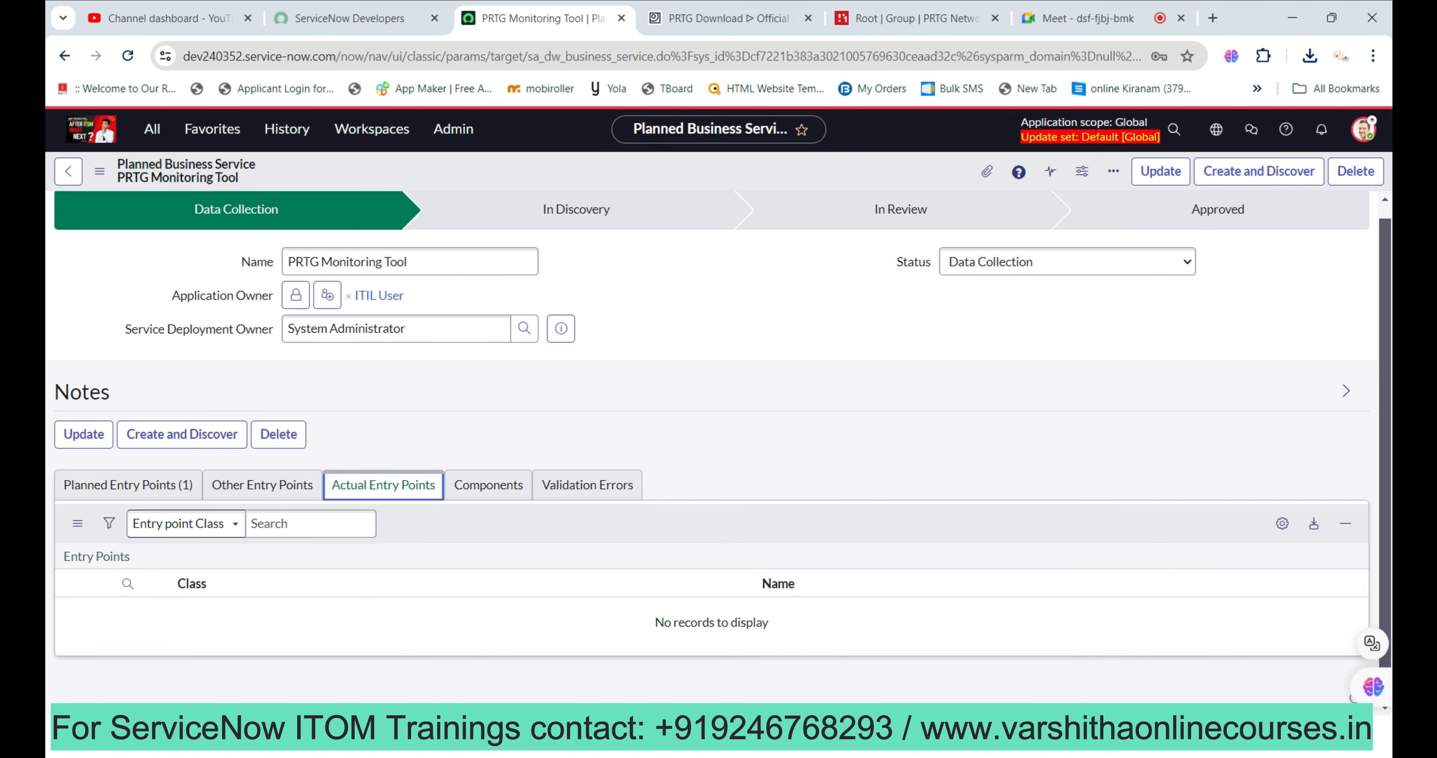
pyautogui.click(488, 485)
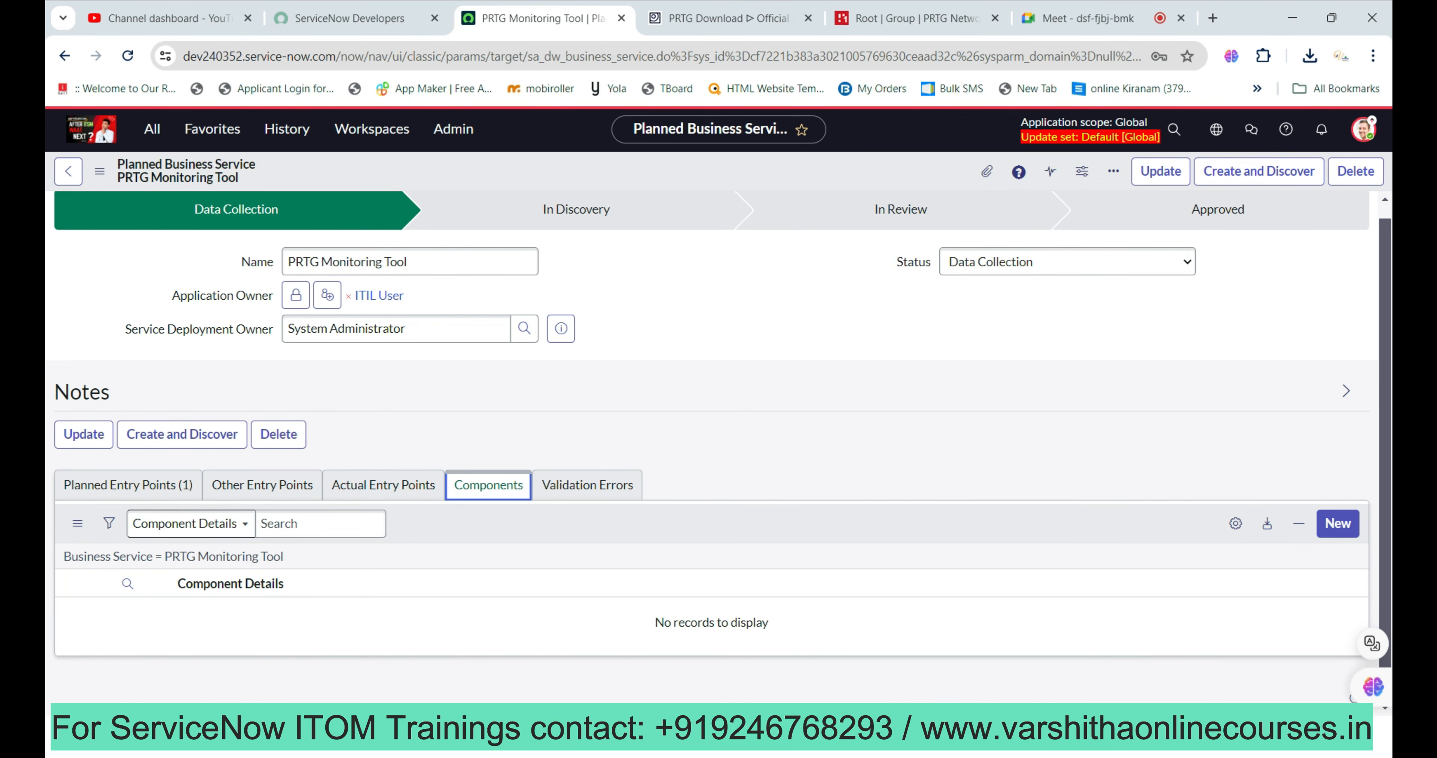
pyautogui.click(587, 485)
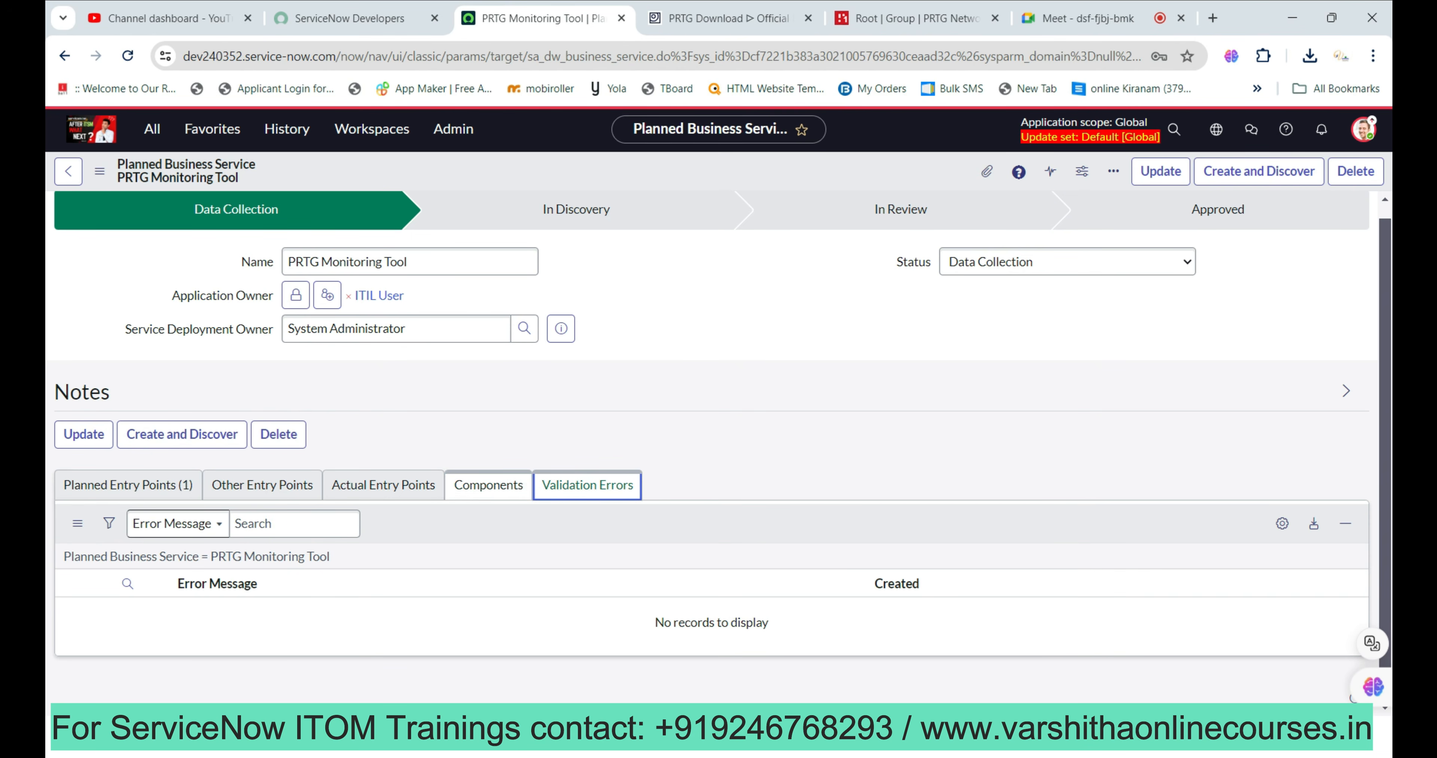
pyautogui.click(127, 485)
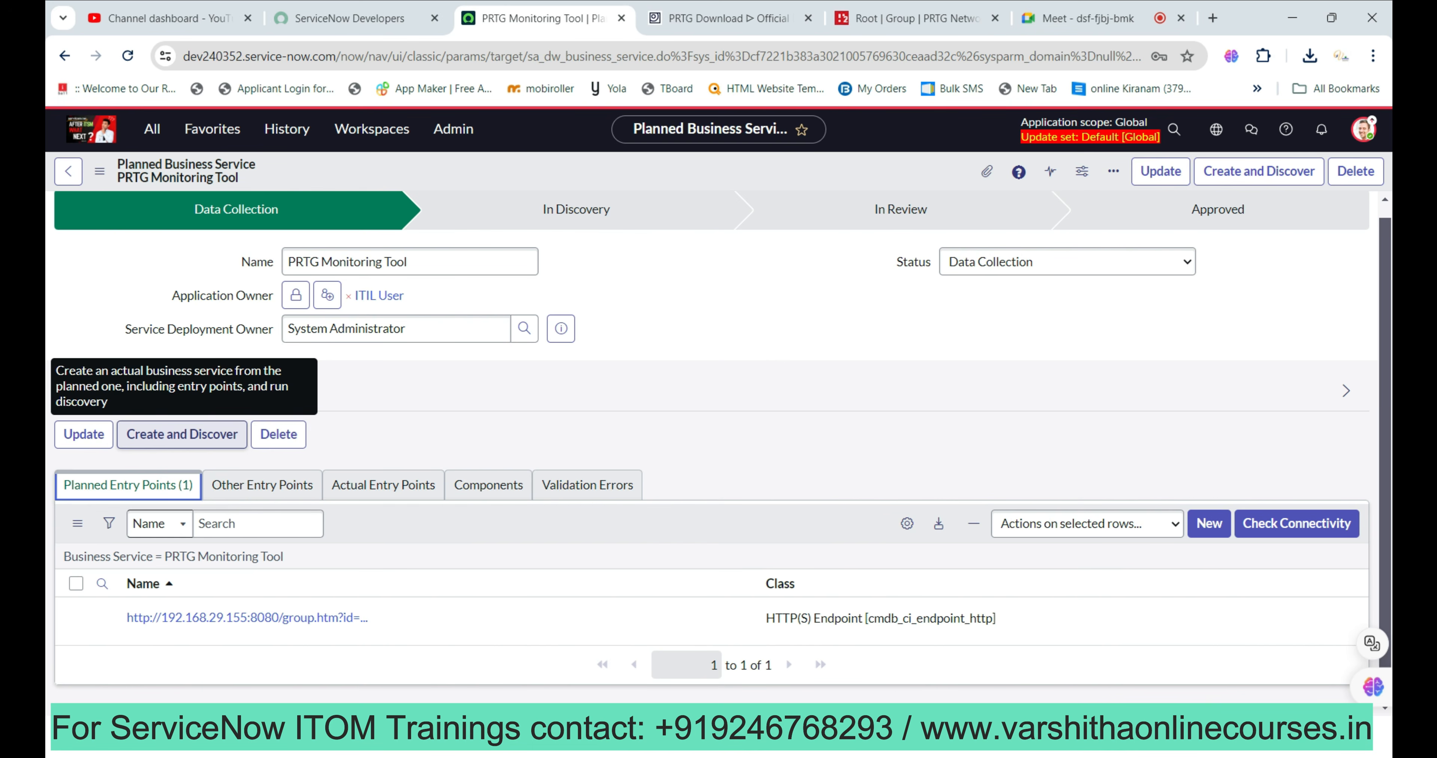
# Create and discover the actual PRTG Monitoring Tool service, check its actual entry points, and view the map.
pyautogui.click(182, 434)
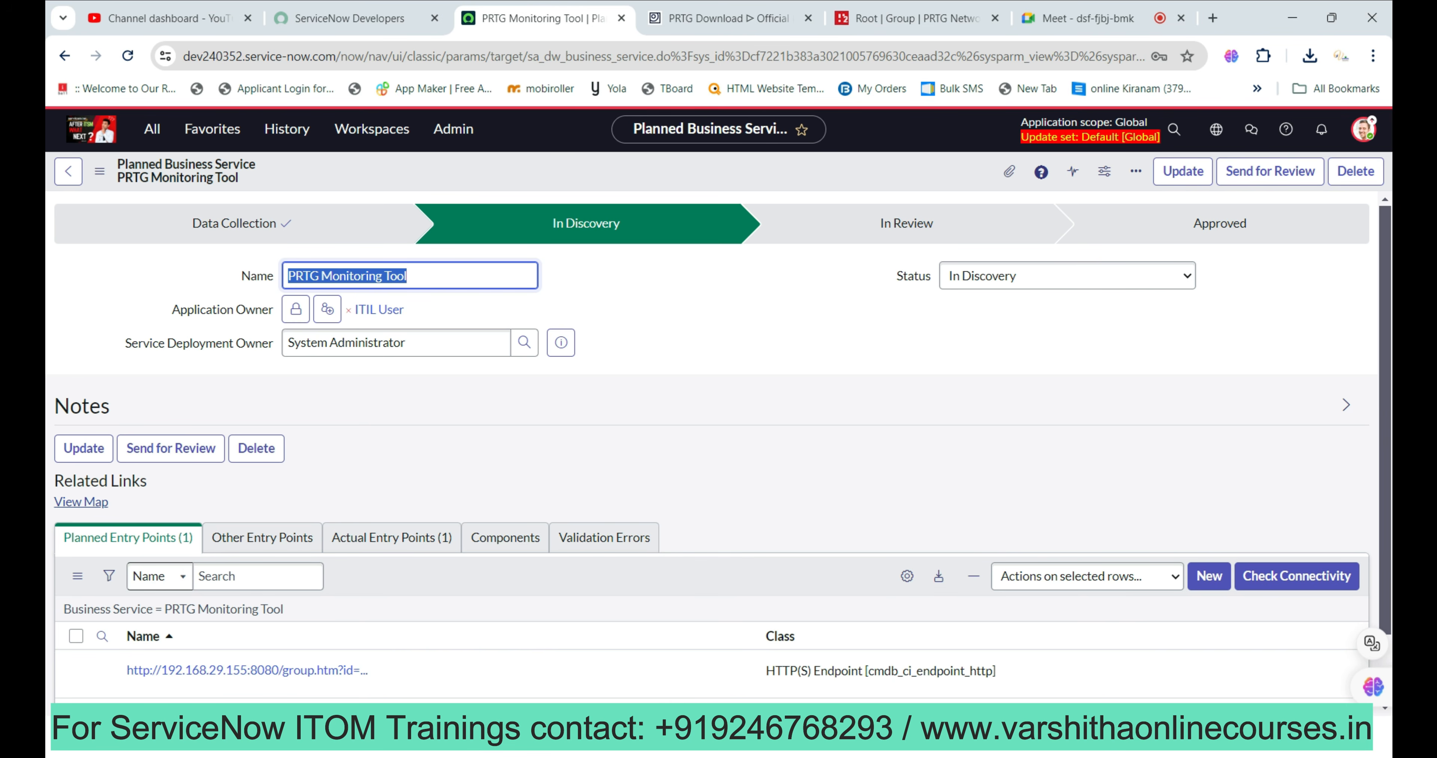
pyautogui.click(391, 538)
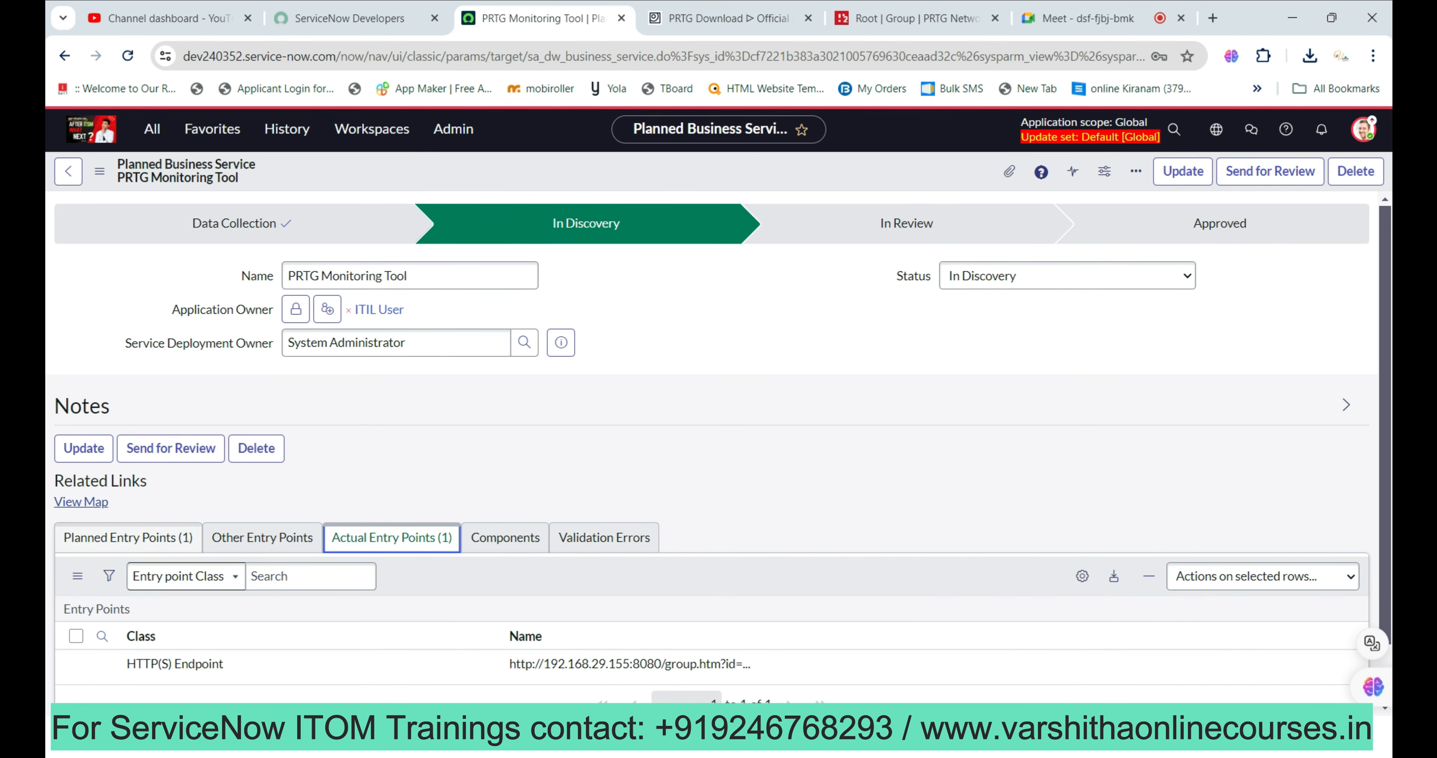
pyautogui.scroll(-2, 712, 446)
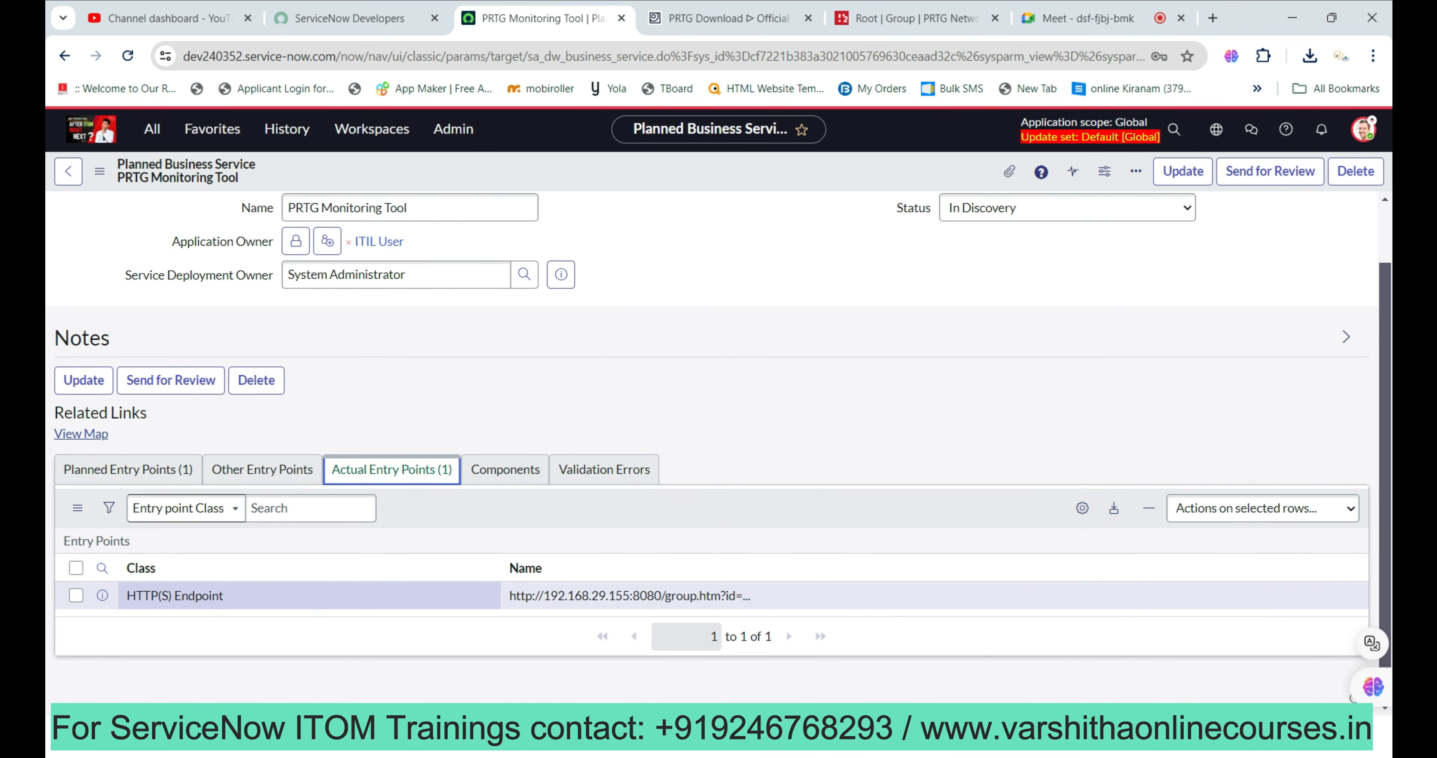
pyautogui.click(128, 469)
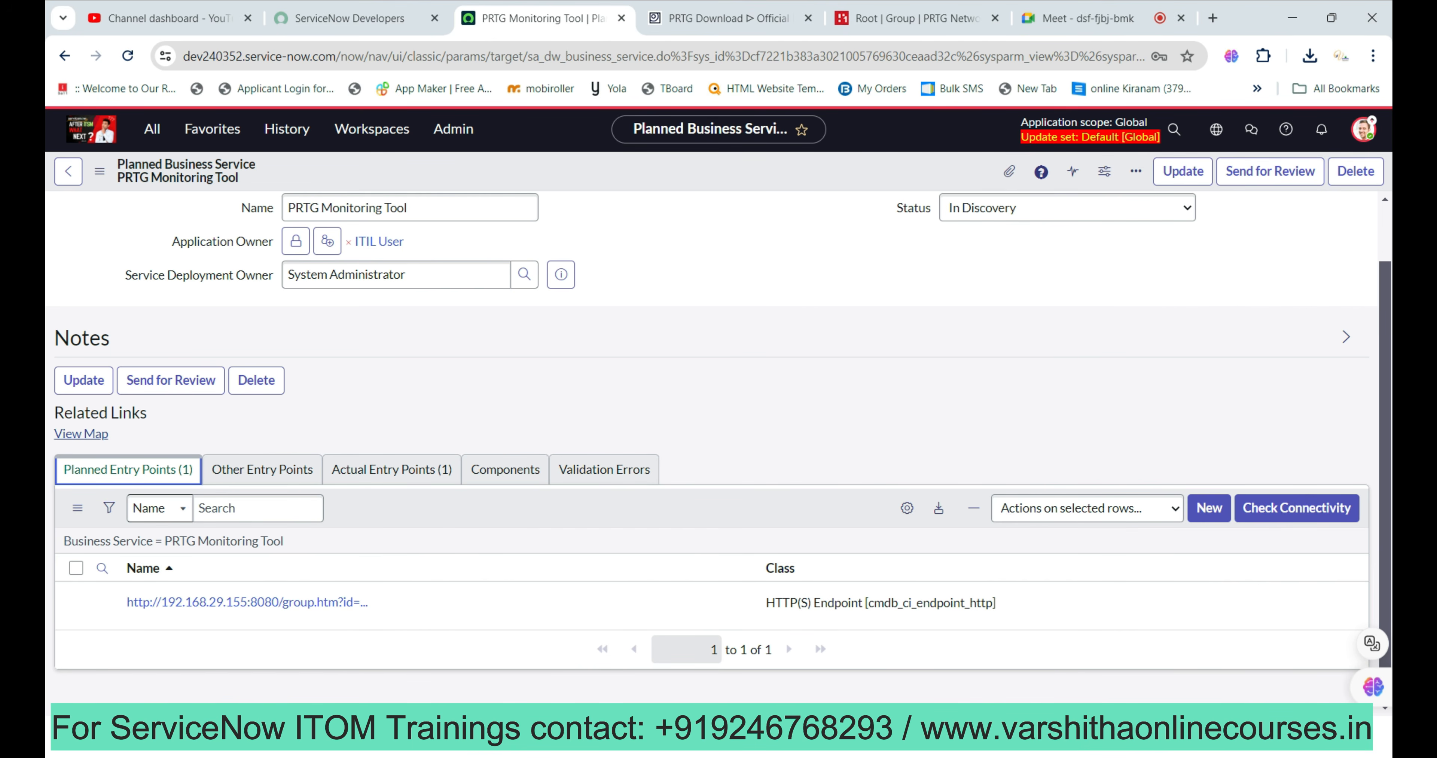
pyautogui.click(82, 434)
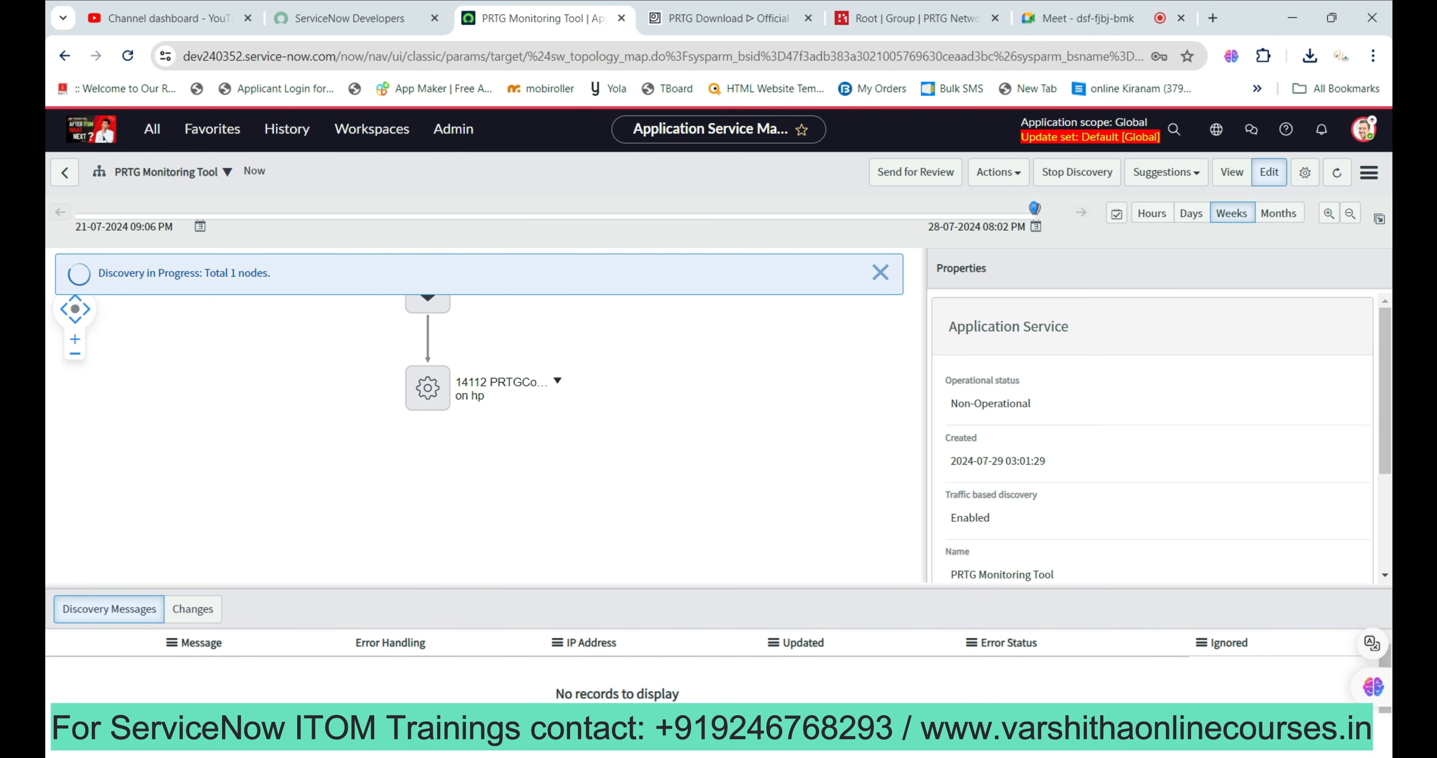
# Wait for discovery to map the 14112 PRTGCoreService node, then close the Discovery Done notice.
pyautogui.scroll(-3, 1152, 438)
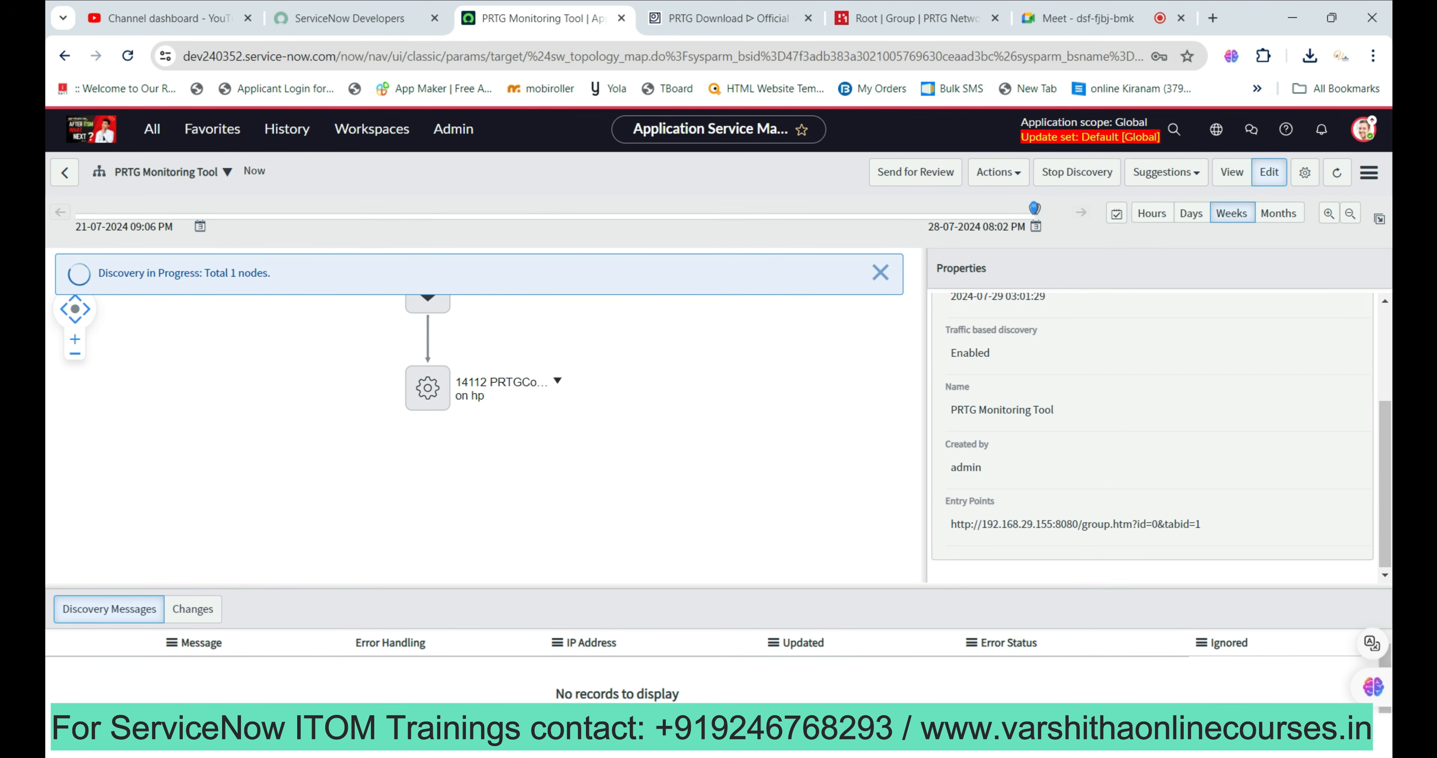
pyautogui.scroll(3, 1152, 438)
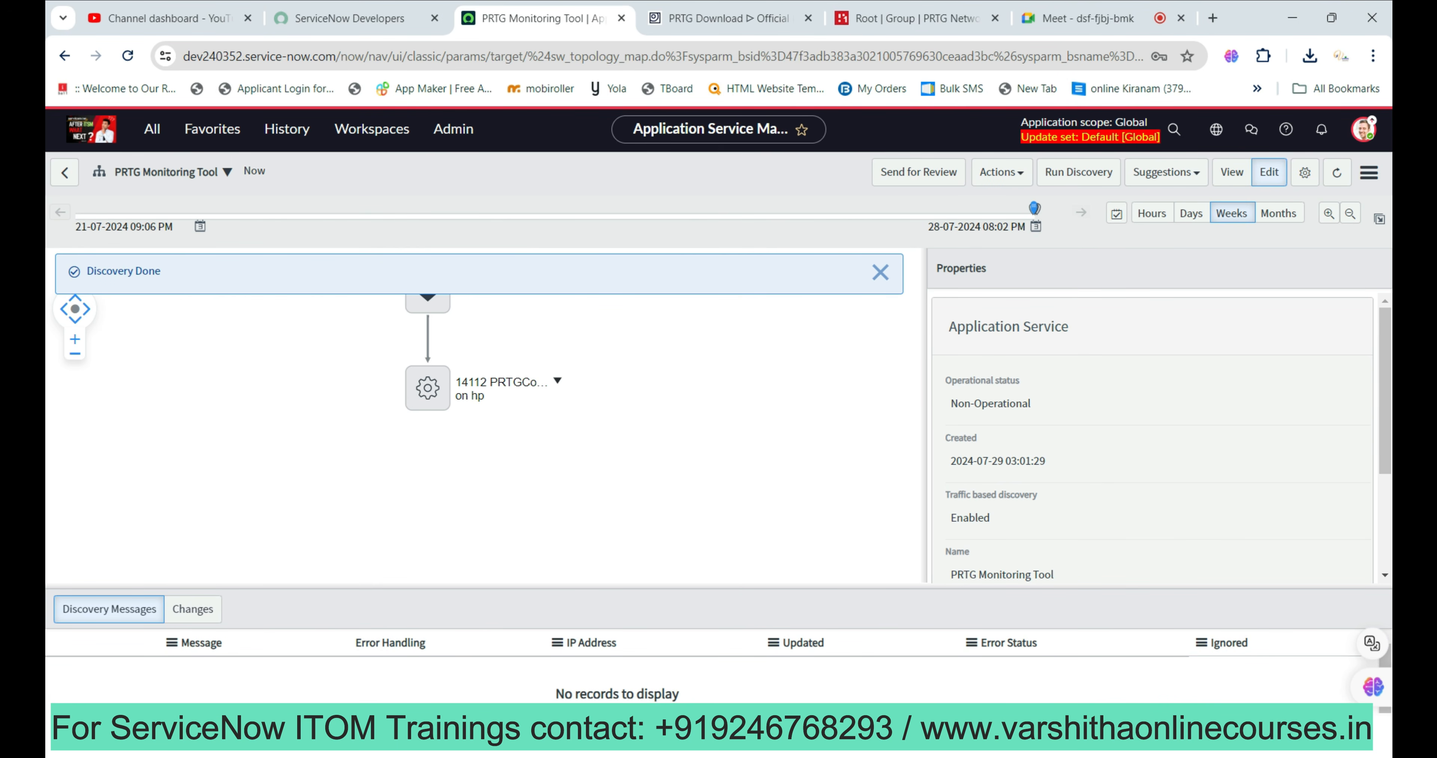
pyautogui.click(880, 272)
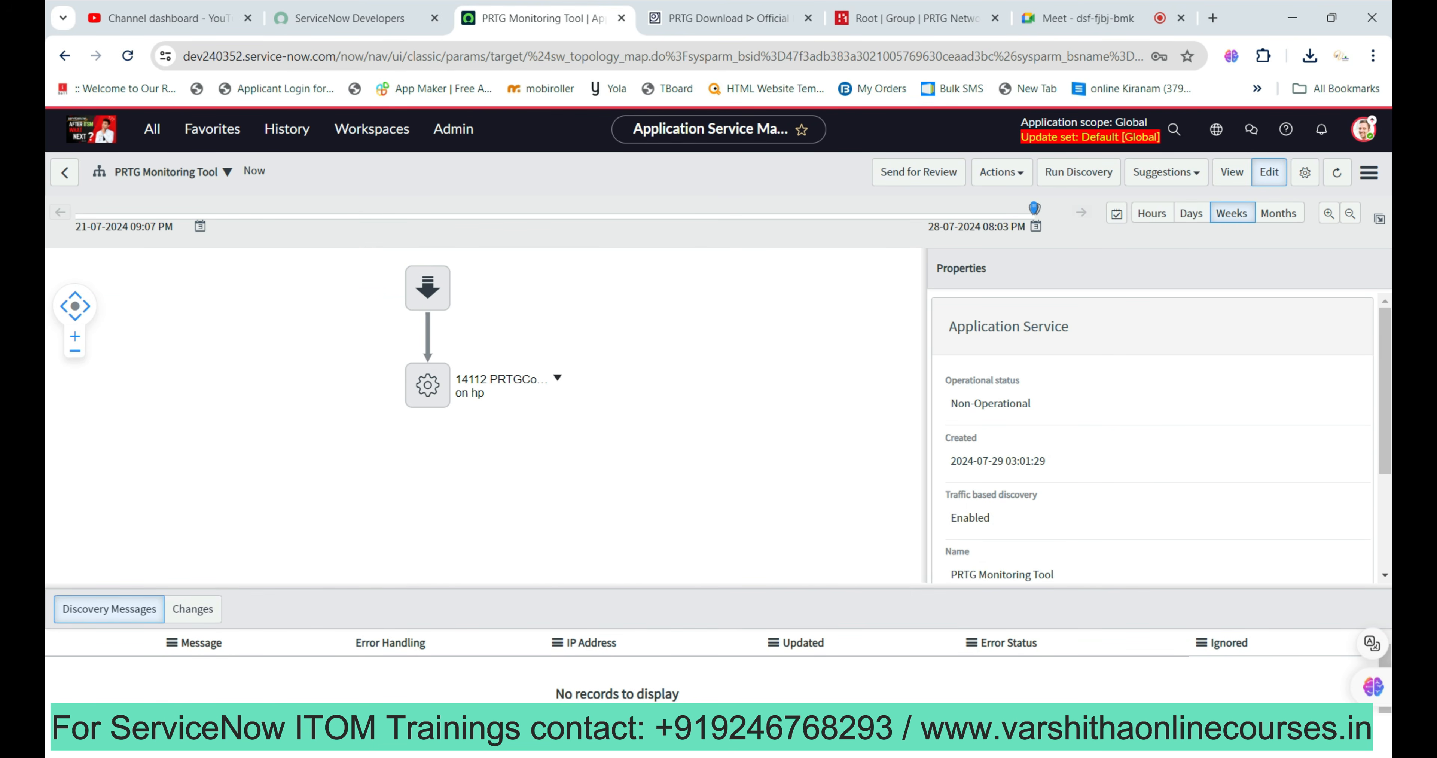
pyautogui.click(557, 378)
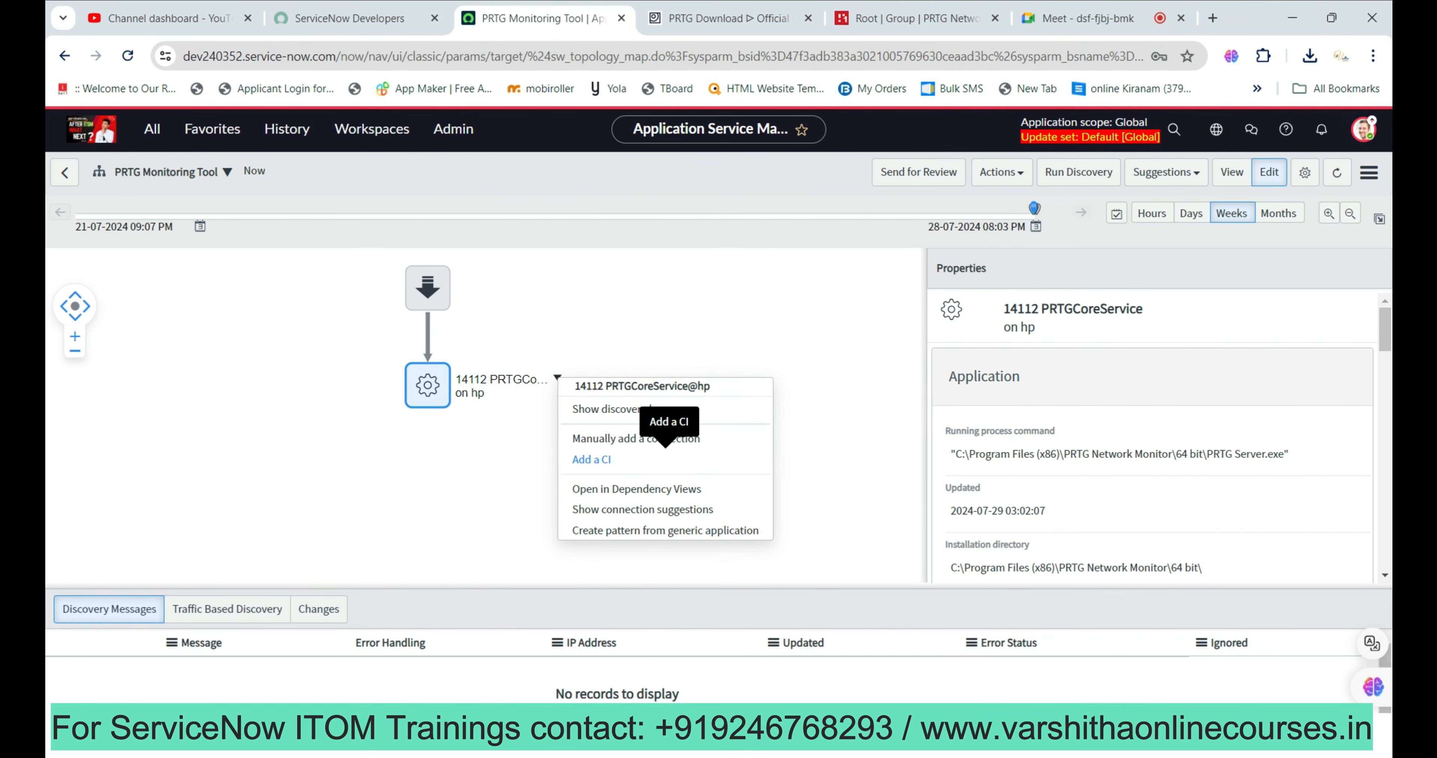
# Select the 14112 PRTGCoreService node and choose Add a CI from its menu.
pyautogui.click(669, 329)
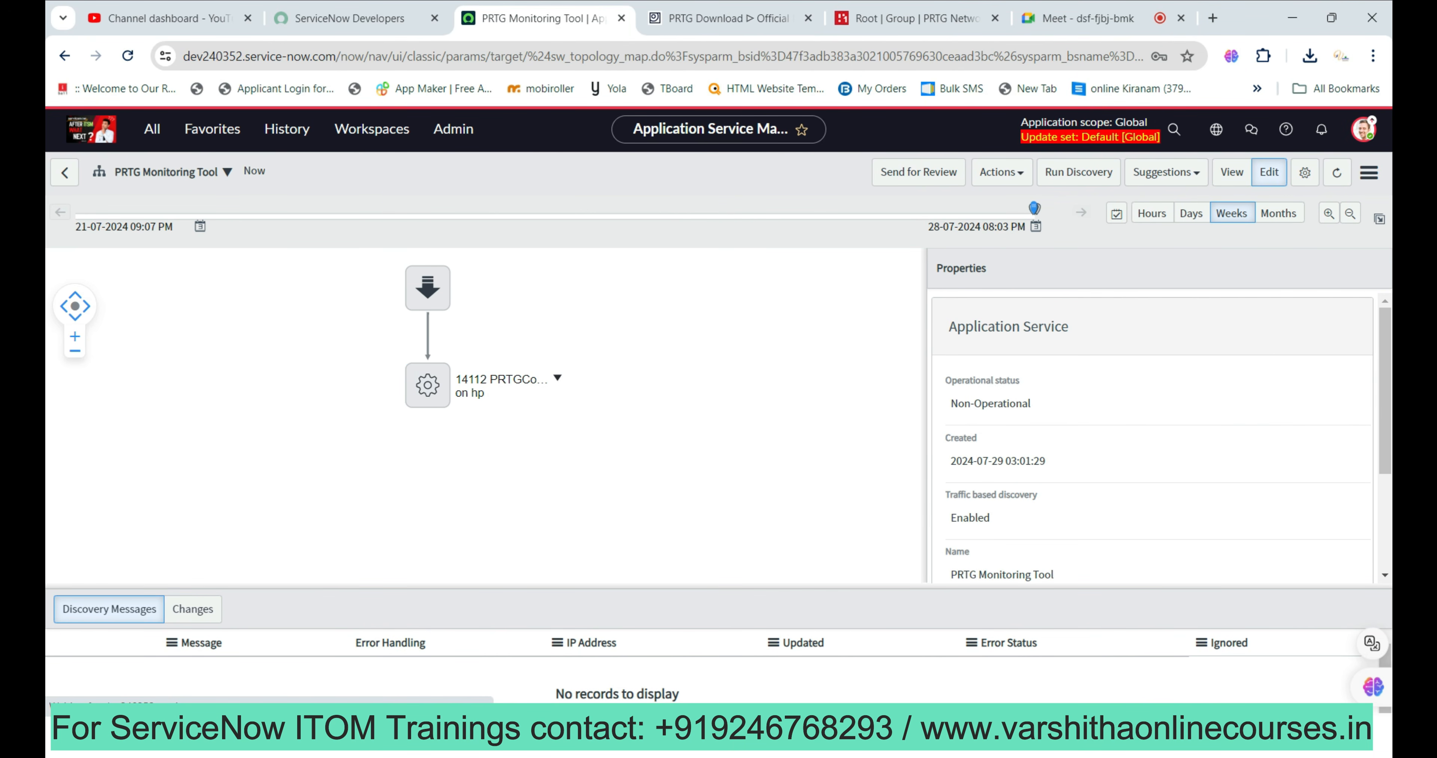
pyautogui.click(427, 385)
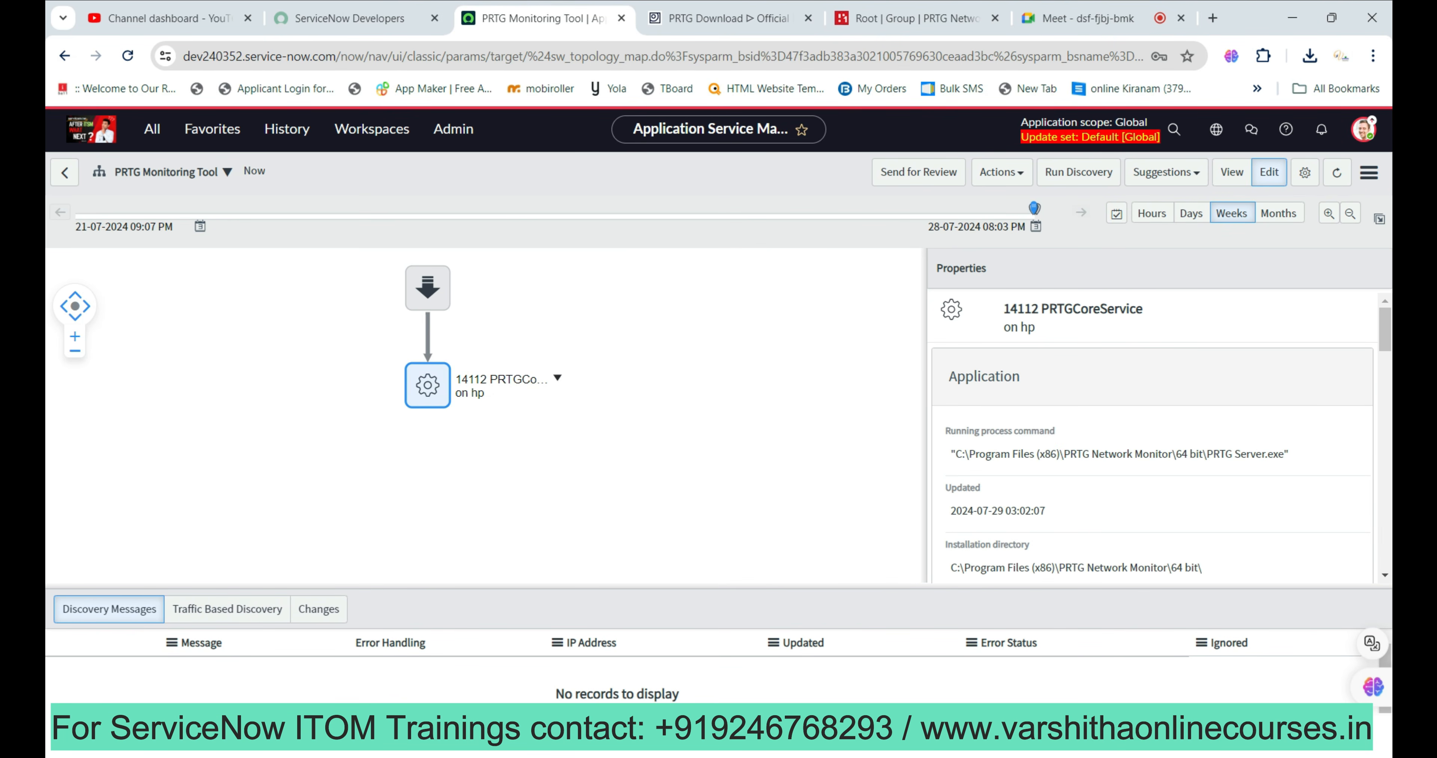
pyautogui.click(558, 378)
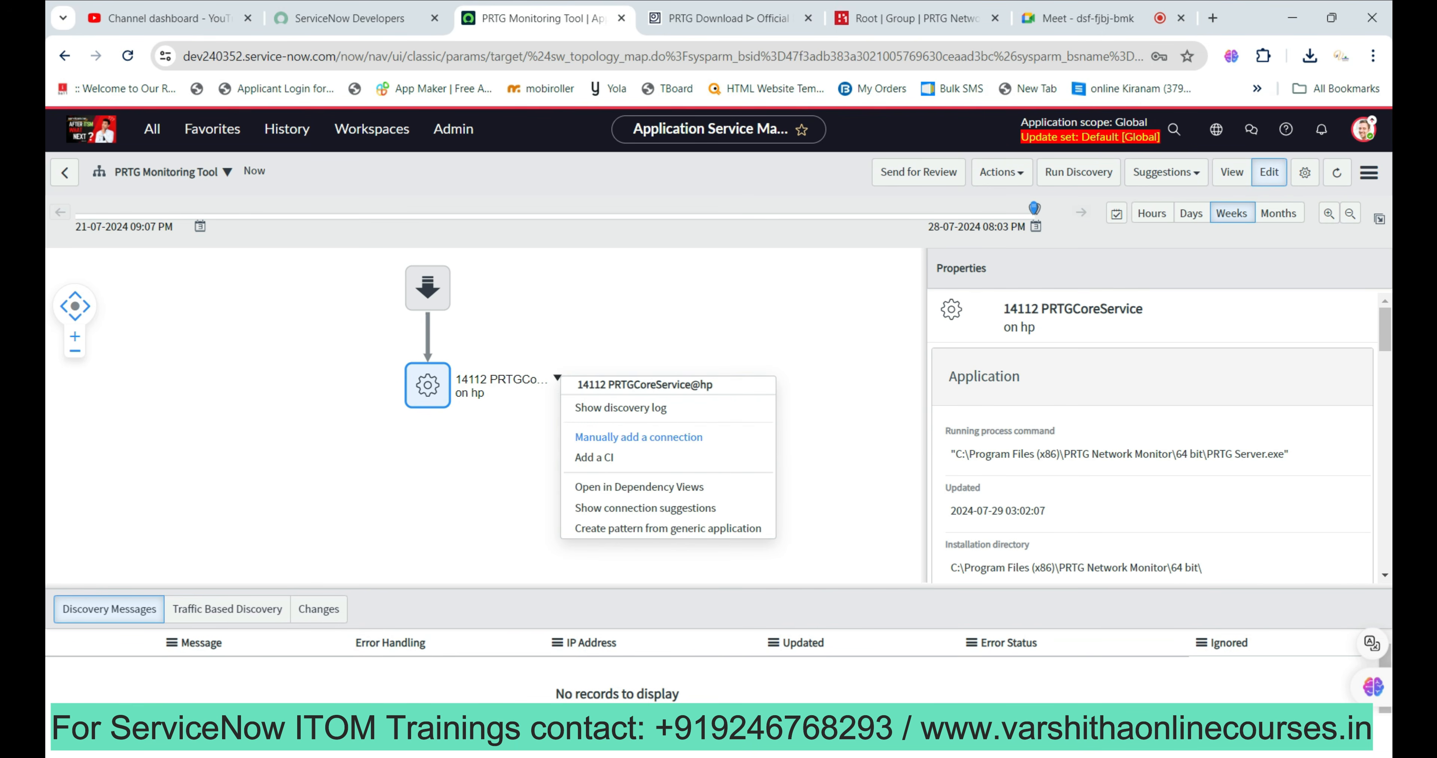
pyautogui.click(595, 458)
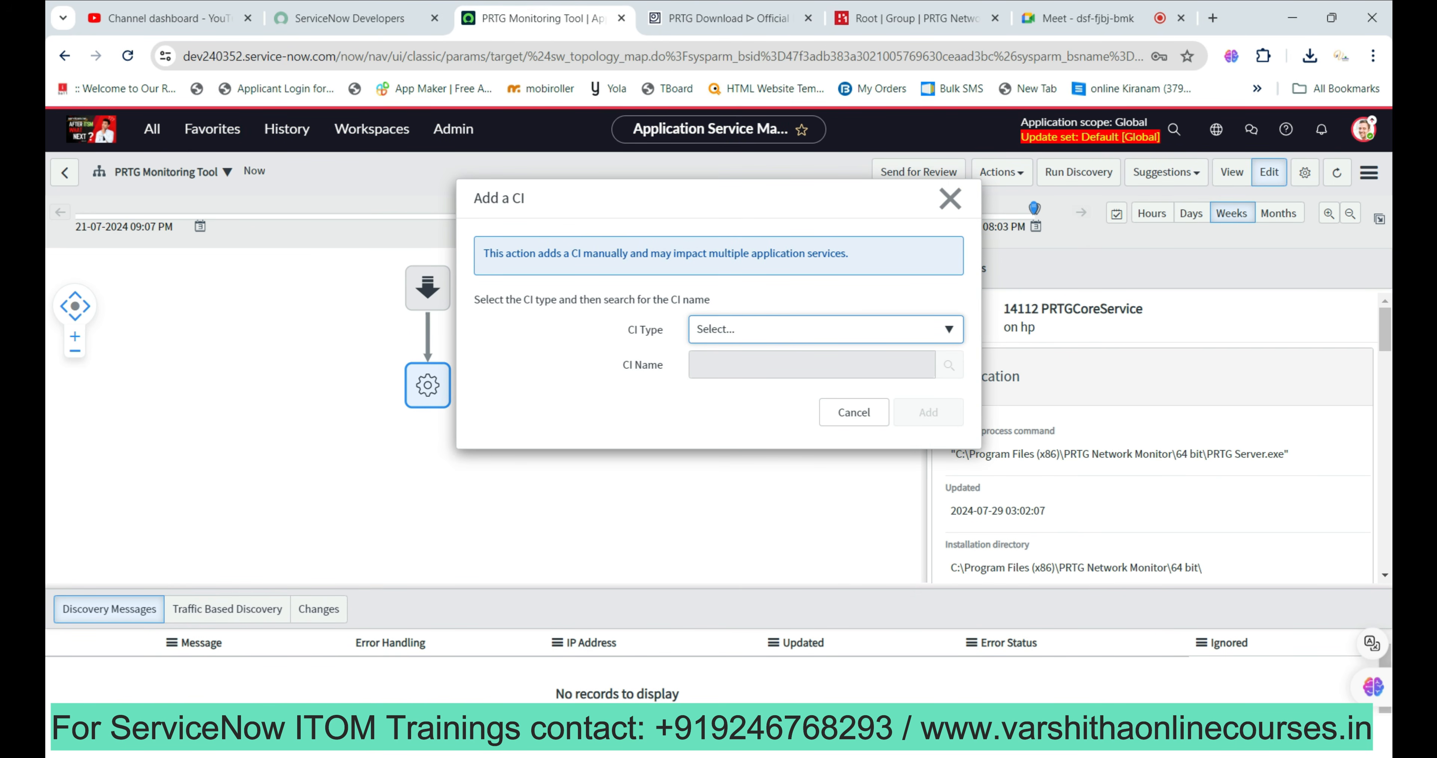
# Add a Computer-type CI named hp beneath the PRTGCoreService node.
pyautogui.click(826, 329)
pyautogui.write('com')
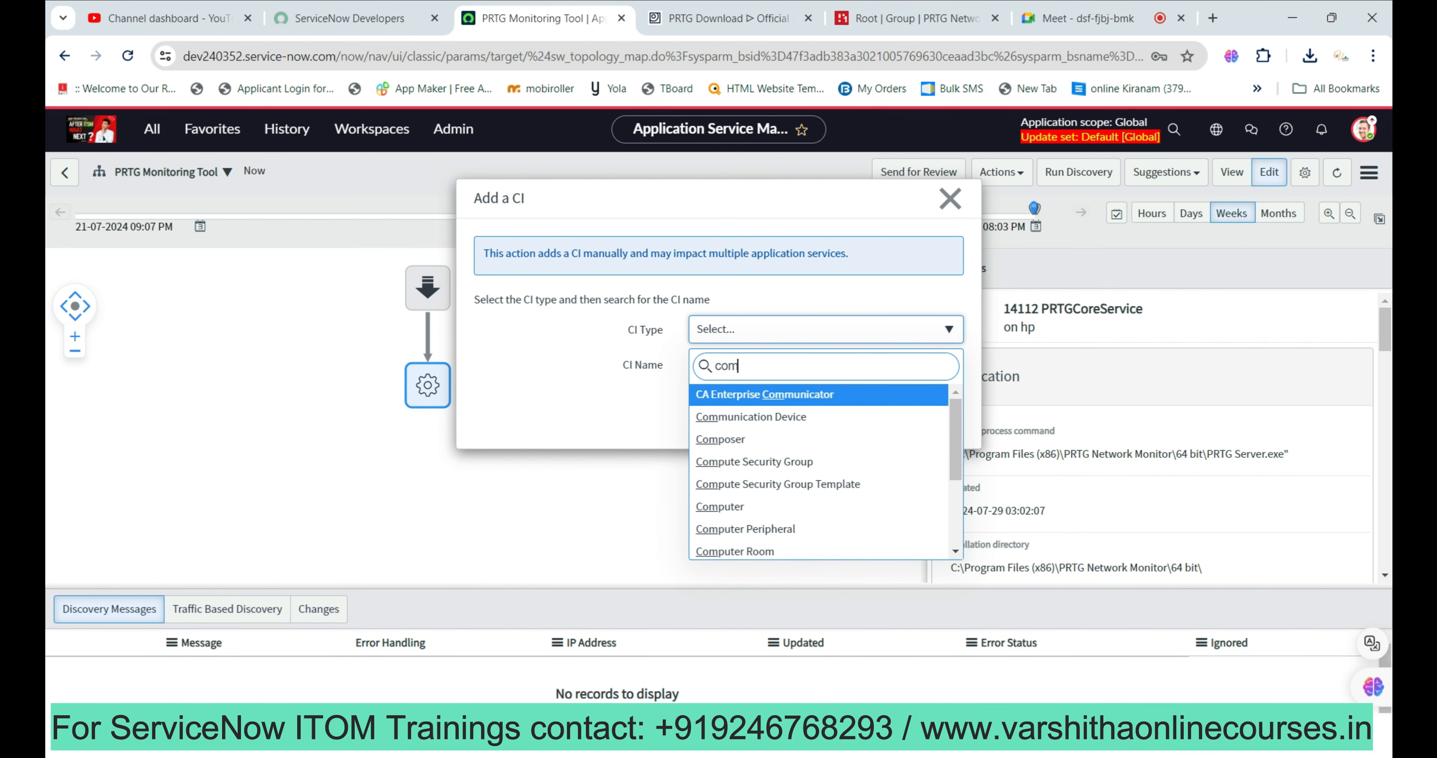
pyautogui.press('Down')
pyautogui.press('Down')
pyautogui.press('Down')
pyautogui.press('Down')
pyautogui.press('Down')
pyautogui.press('Return')
pyautogui.click(812, 364)
pyautogui.write('hp')
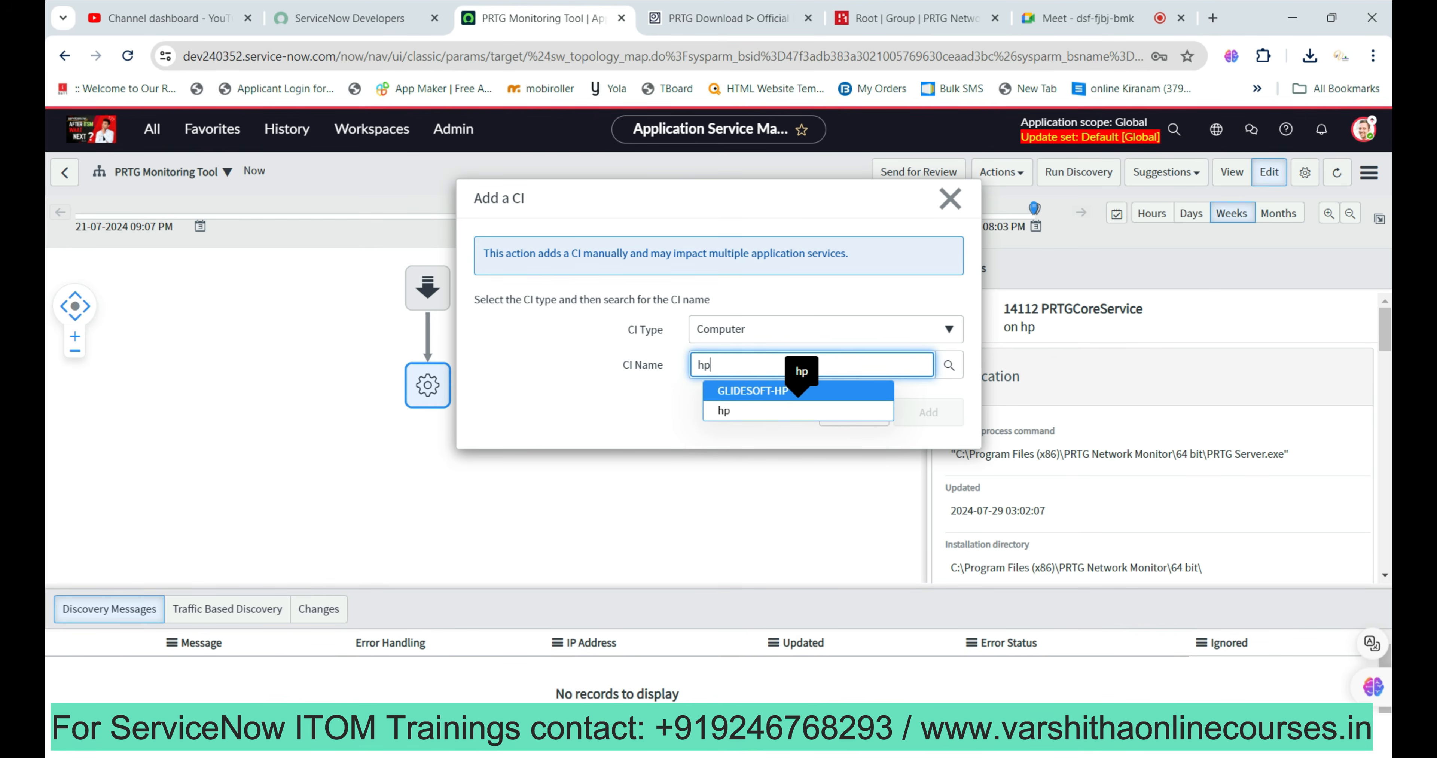
pyautogui.press('Down')
pyautogui.press('Return')
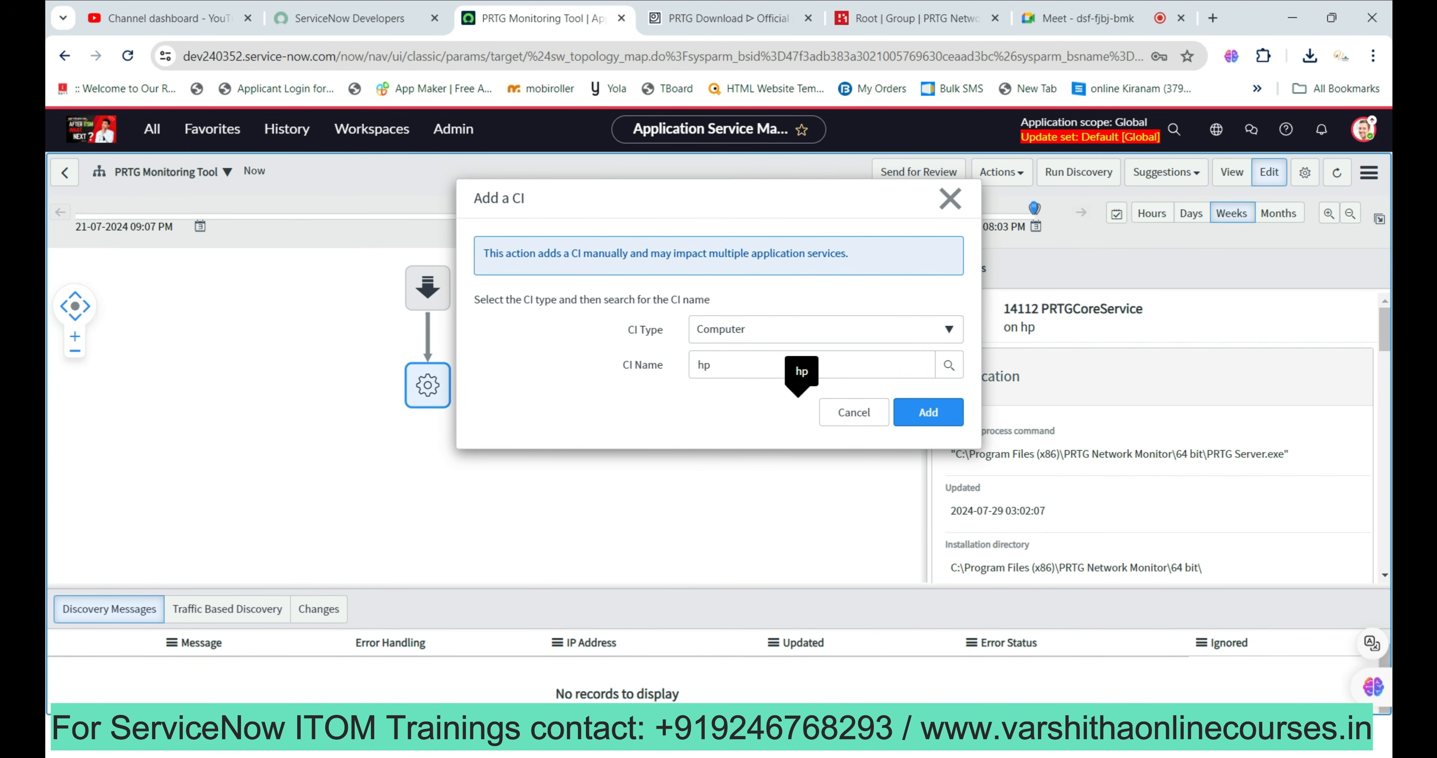
pyautogui.press('Return')
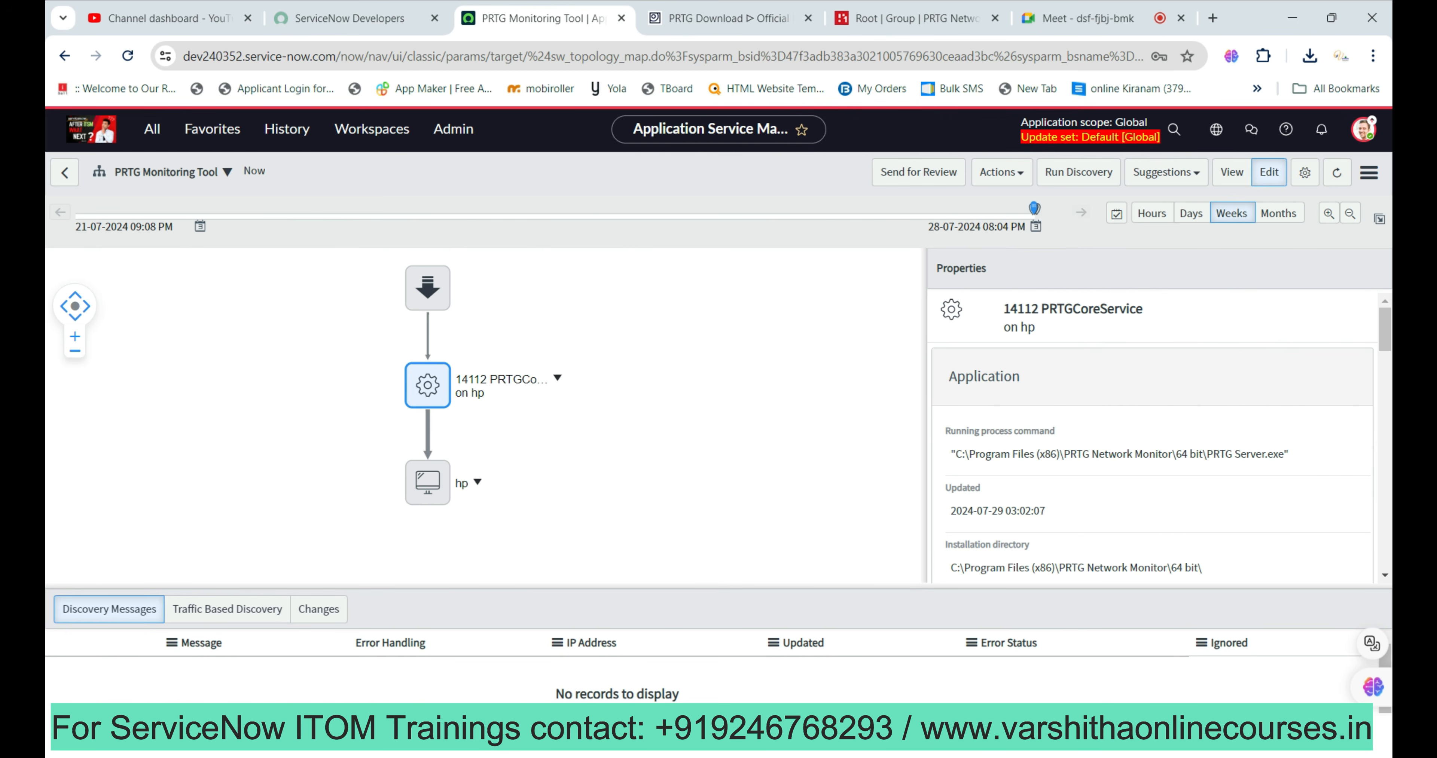
# Inspect the new PRTGCoreService-to-hp connection, then bring up the PRTGCoreService node's menu.
pyautogui.click(427, 436)
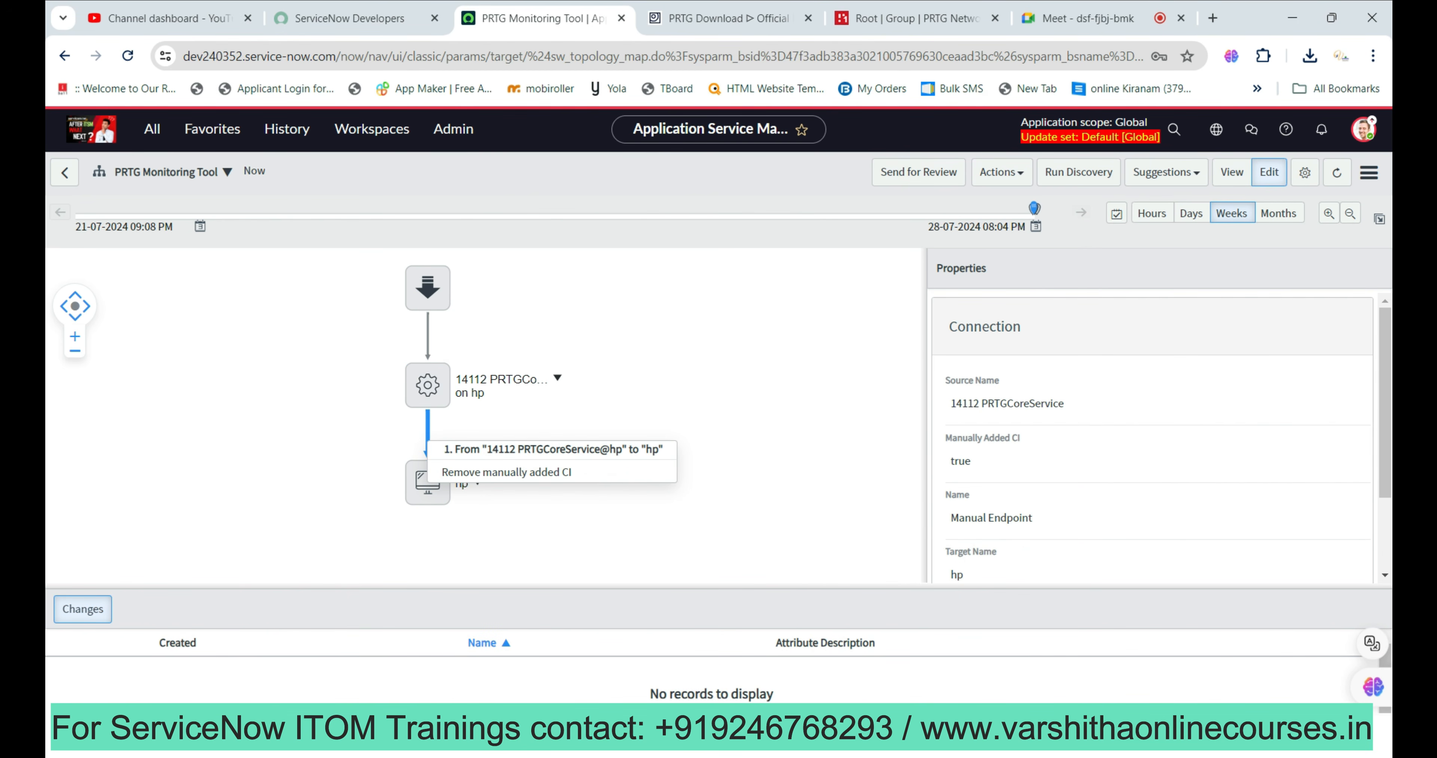
pyautogui.click(506, 472)
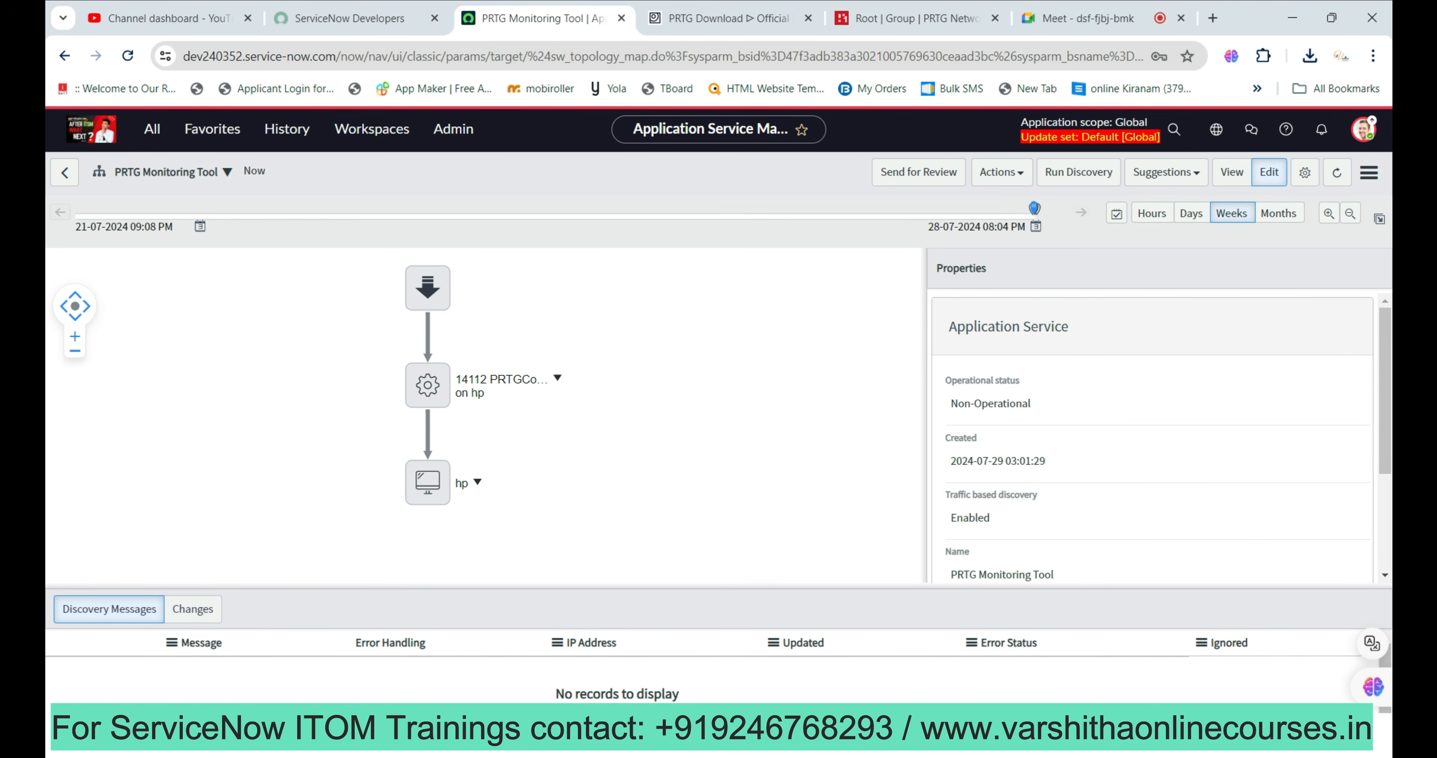
pyautogui.click(557, 378)
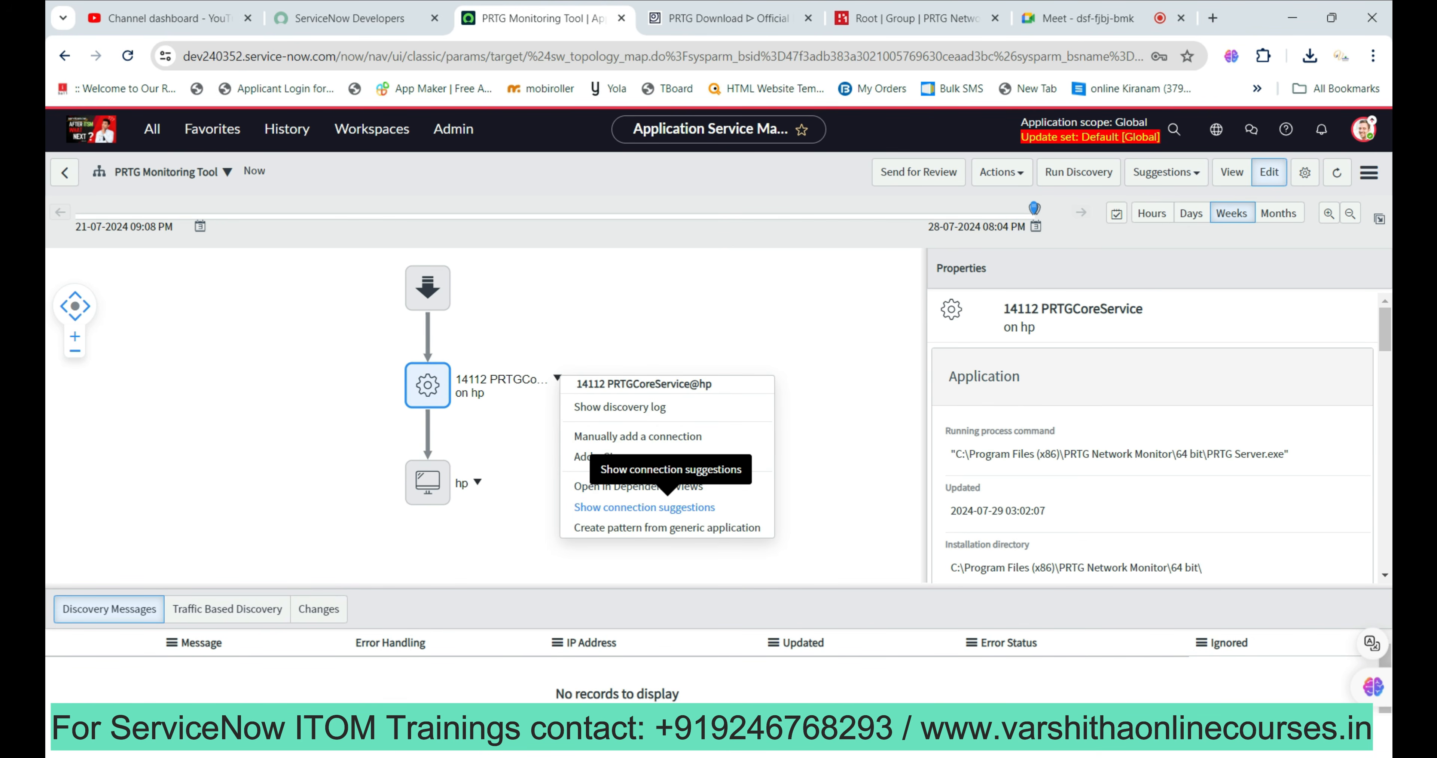
# Show PRTGCoreService connection suggestions, view the empty Connection Suggestion form, and return to the map.
pyautogui.click(667, 507)
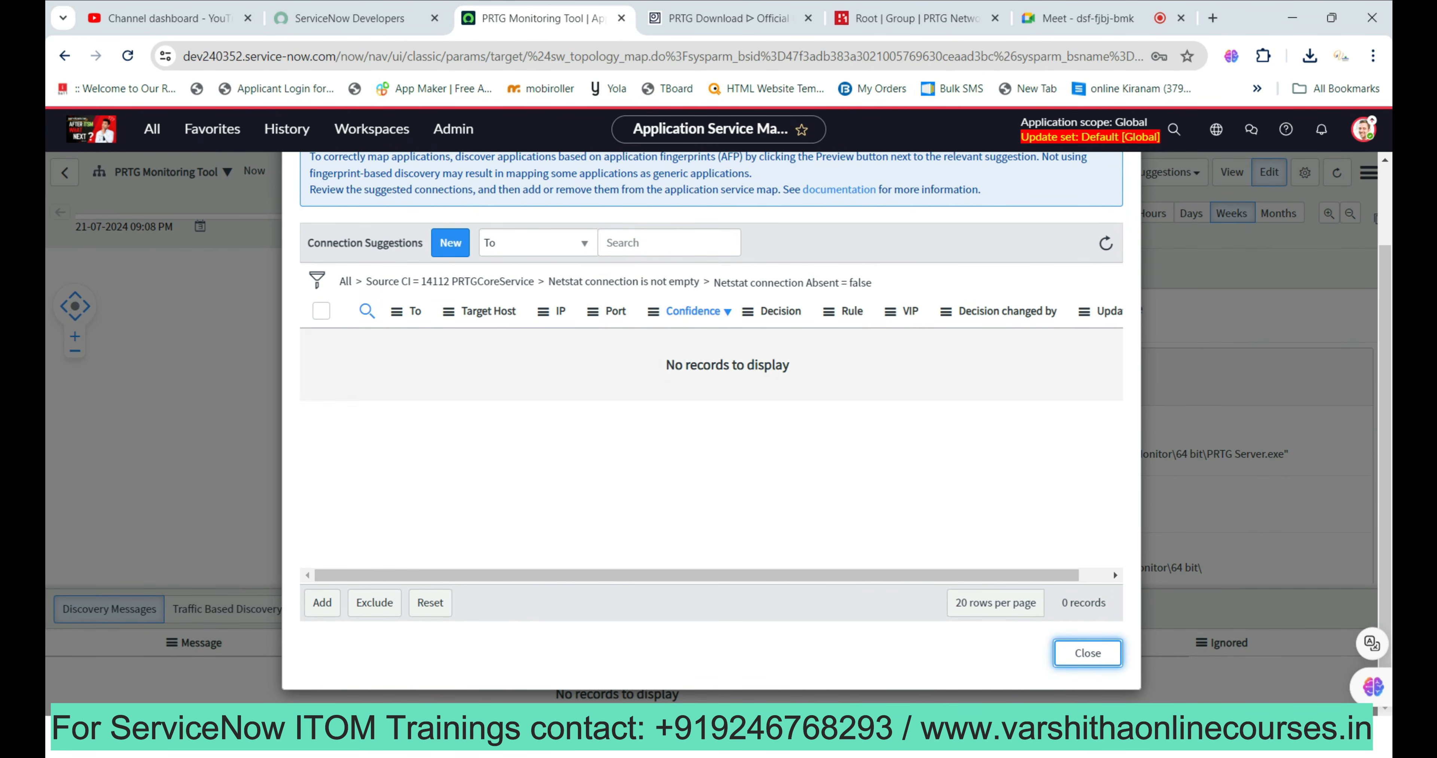
pyautogui.click(450, 243)
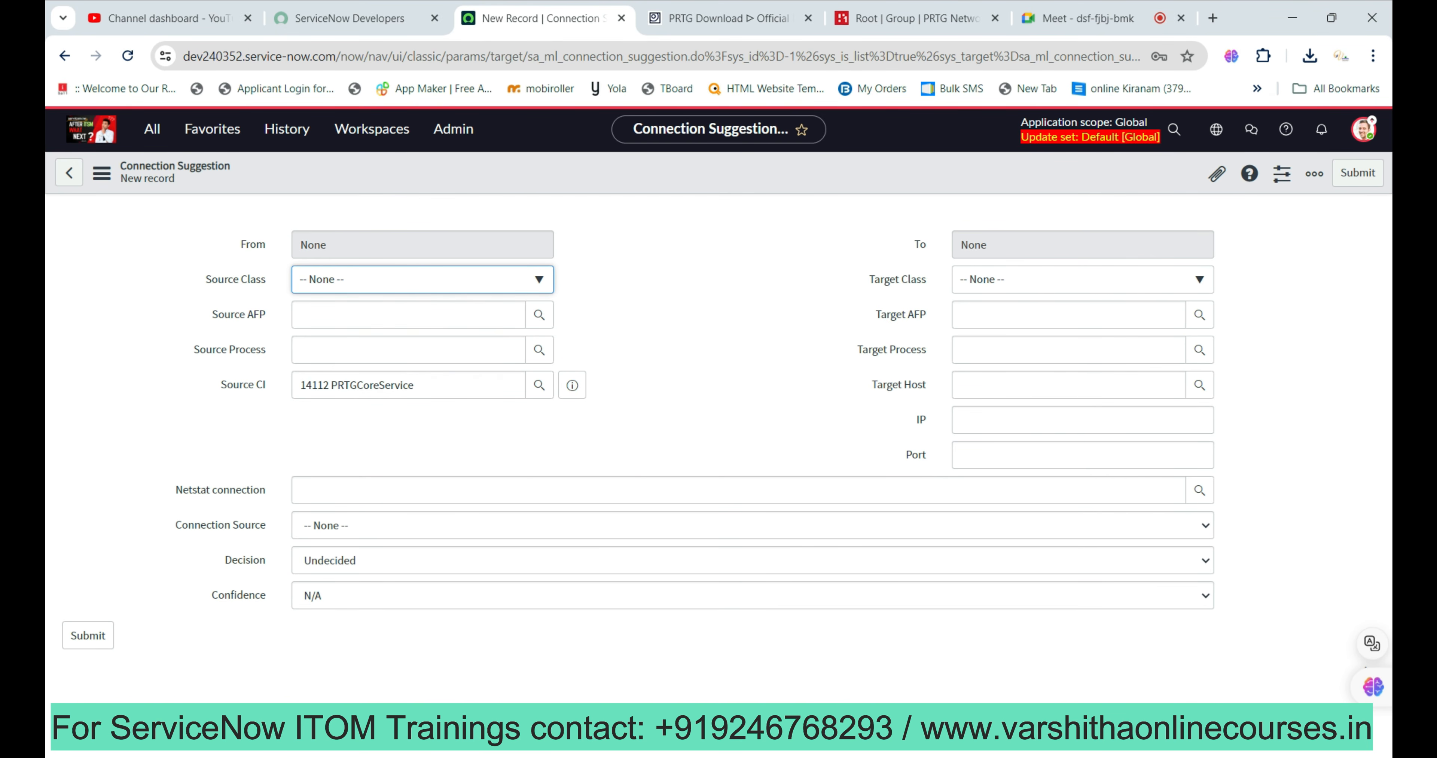
pyautogui.click(68, 173)
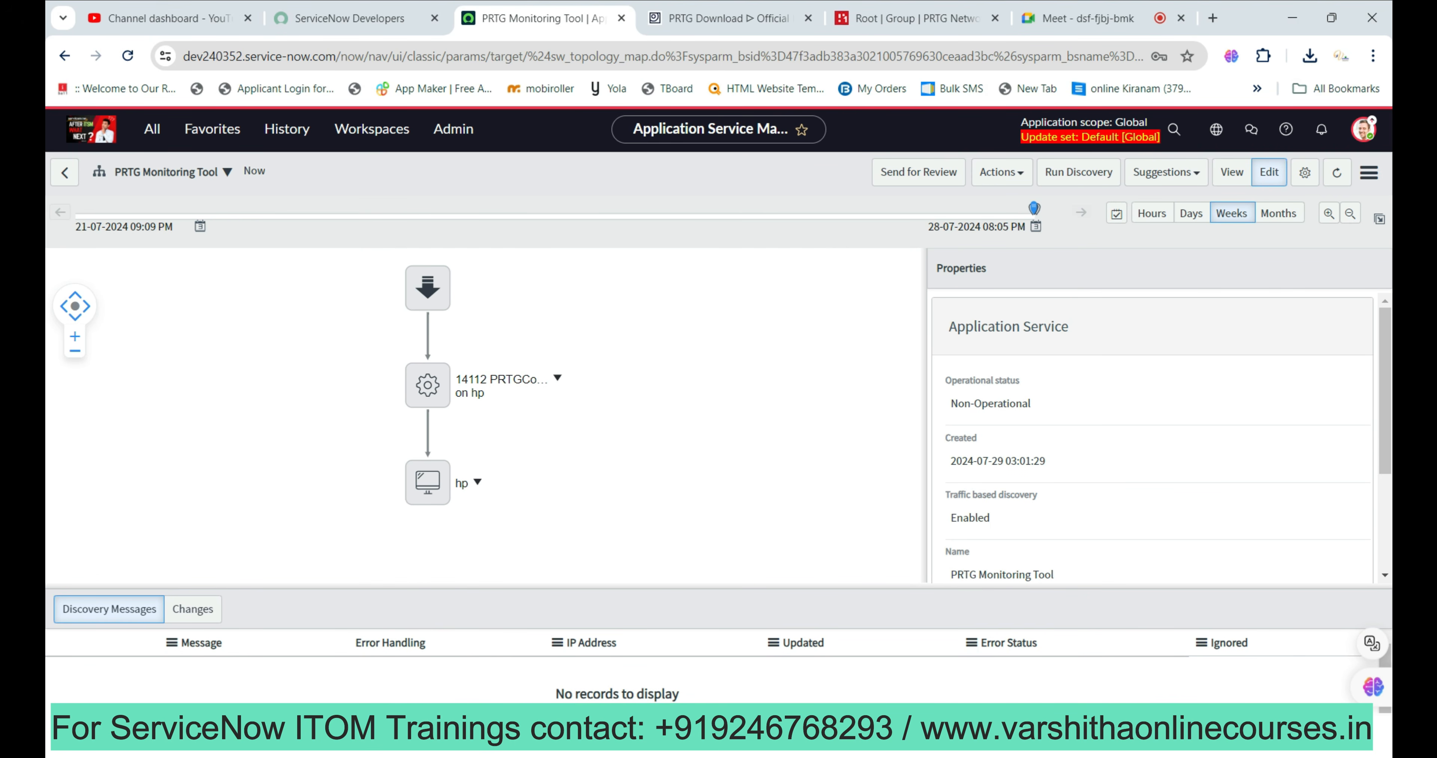
pyautogui.click(478, 483)
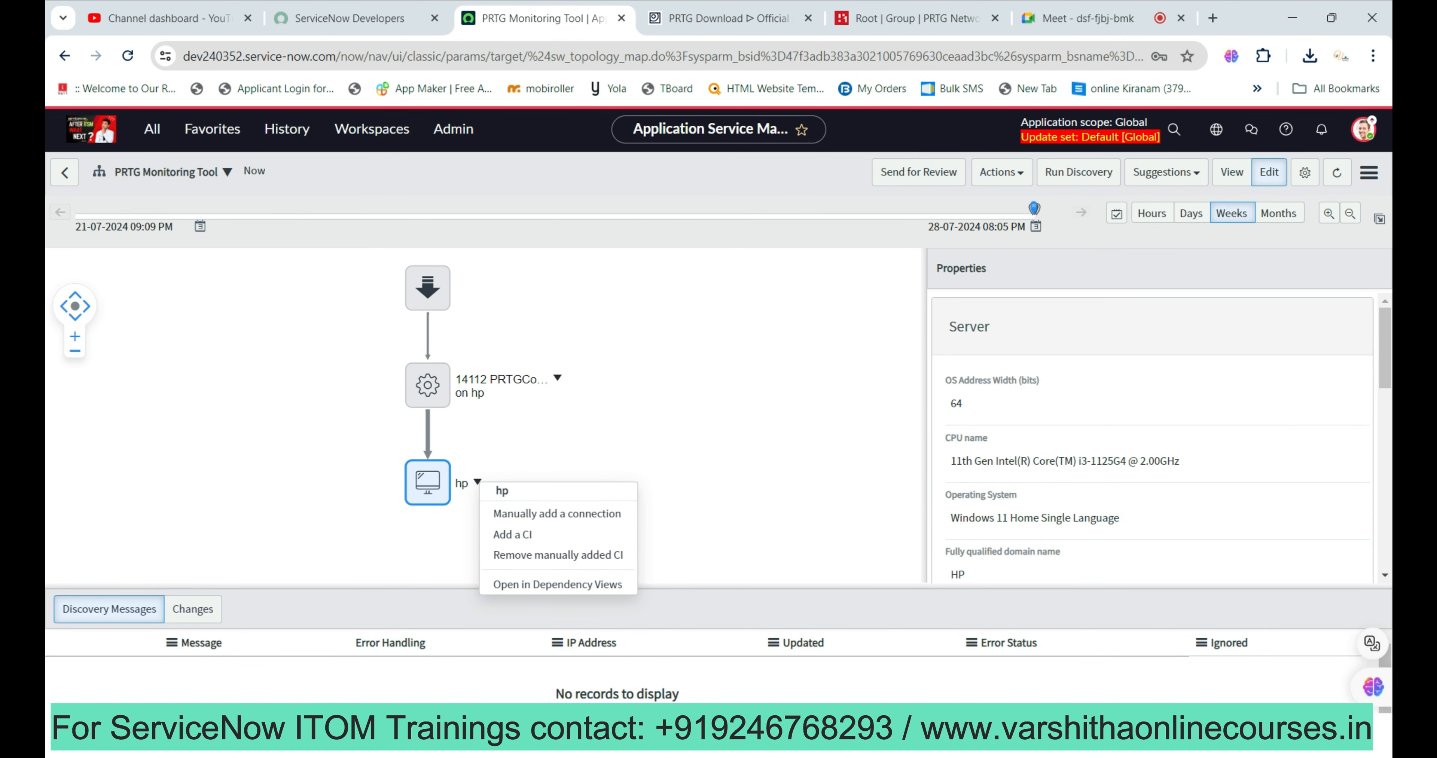
pyautogui.click(692, 435)
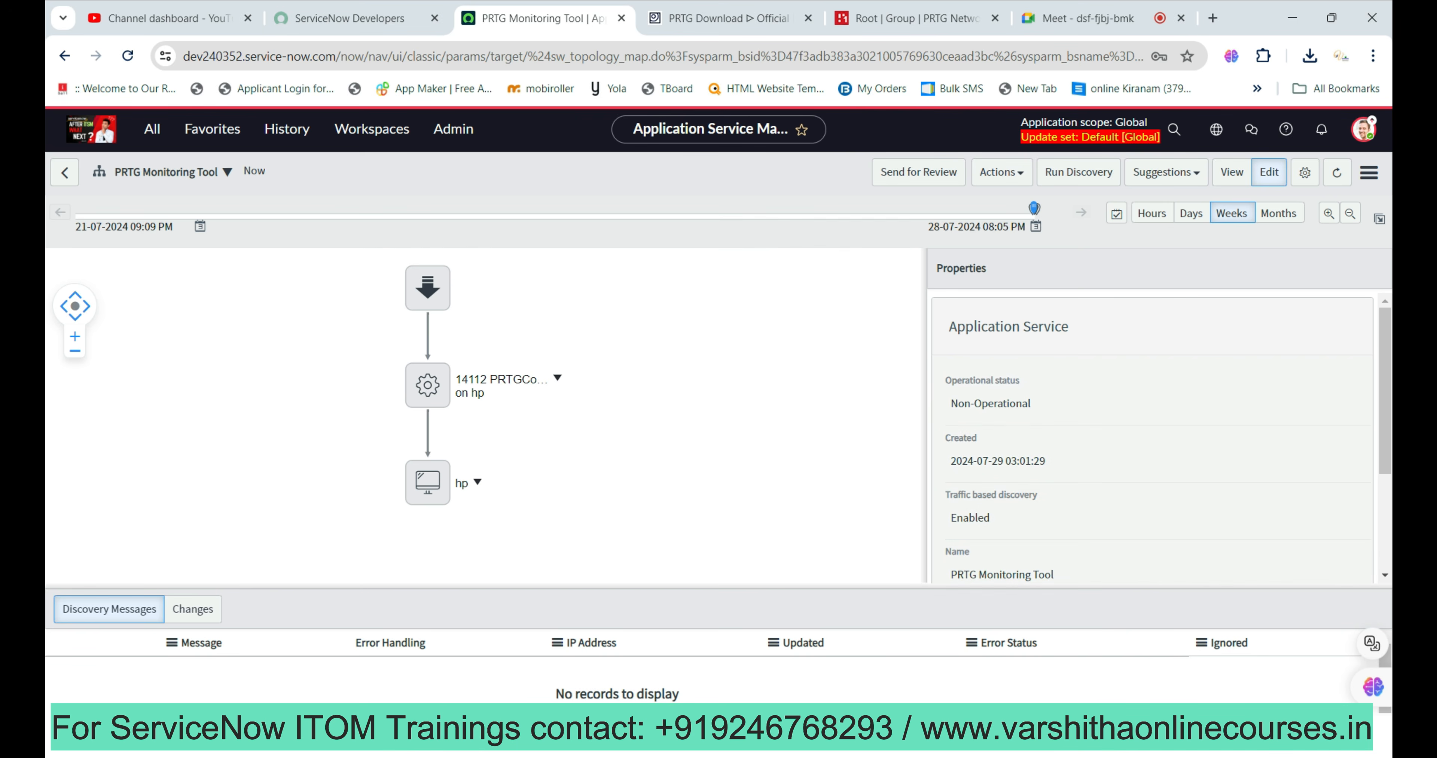
pyautogui.scroll(-3, 1152, 435)
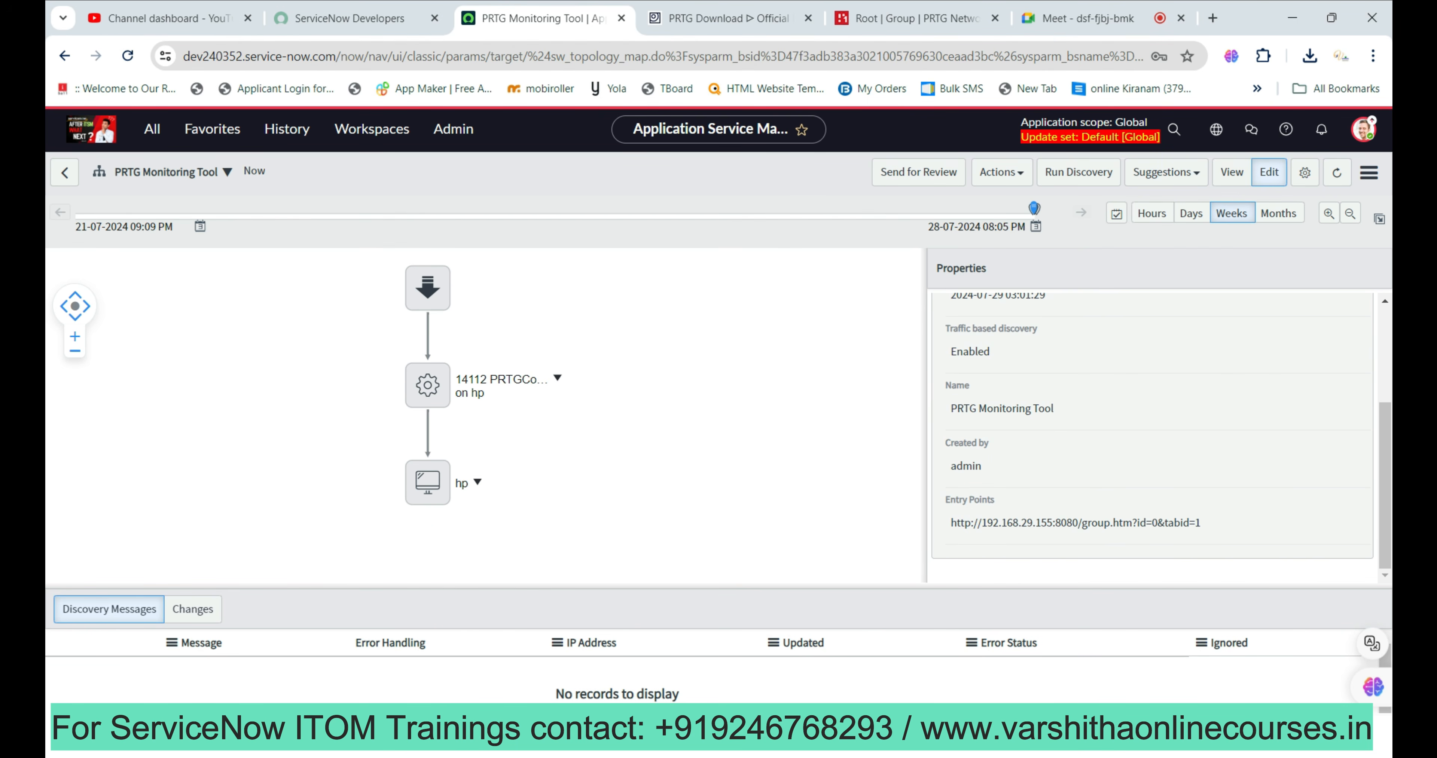
pyautogui.scroll(3, 1152, 435)
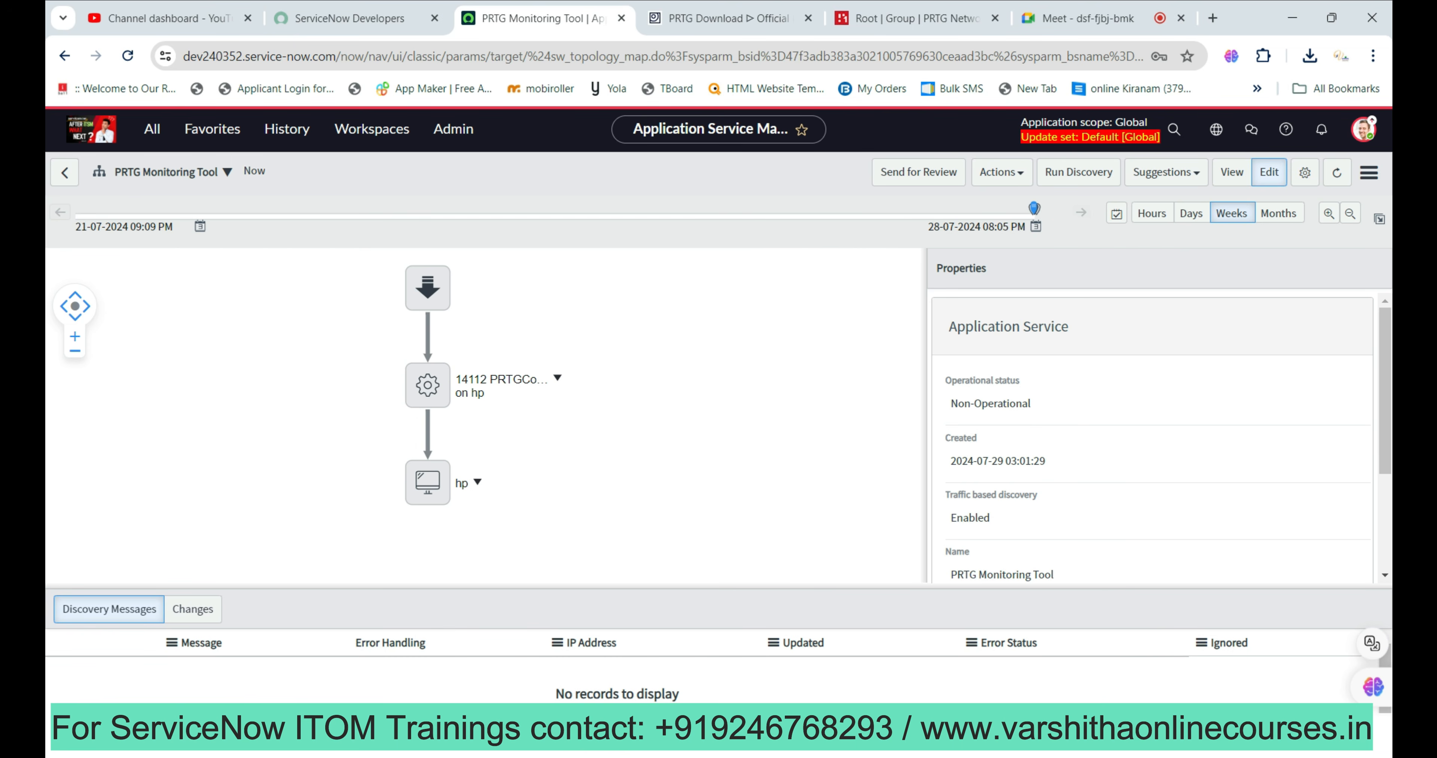
pyautogui.click(557, 378)
pyautogui.click(619, 407)
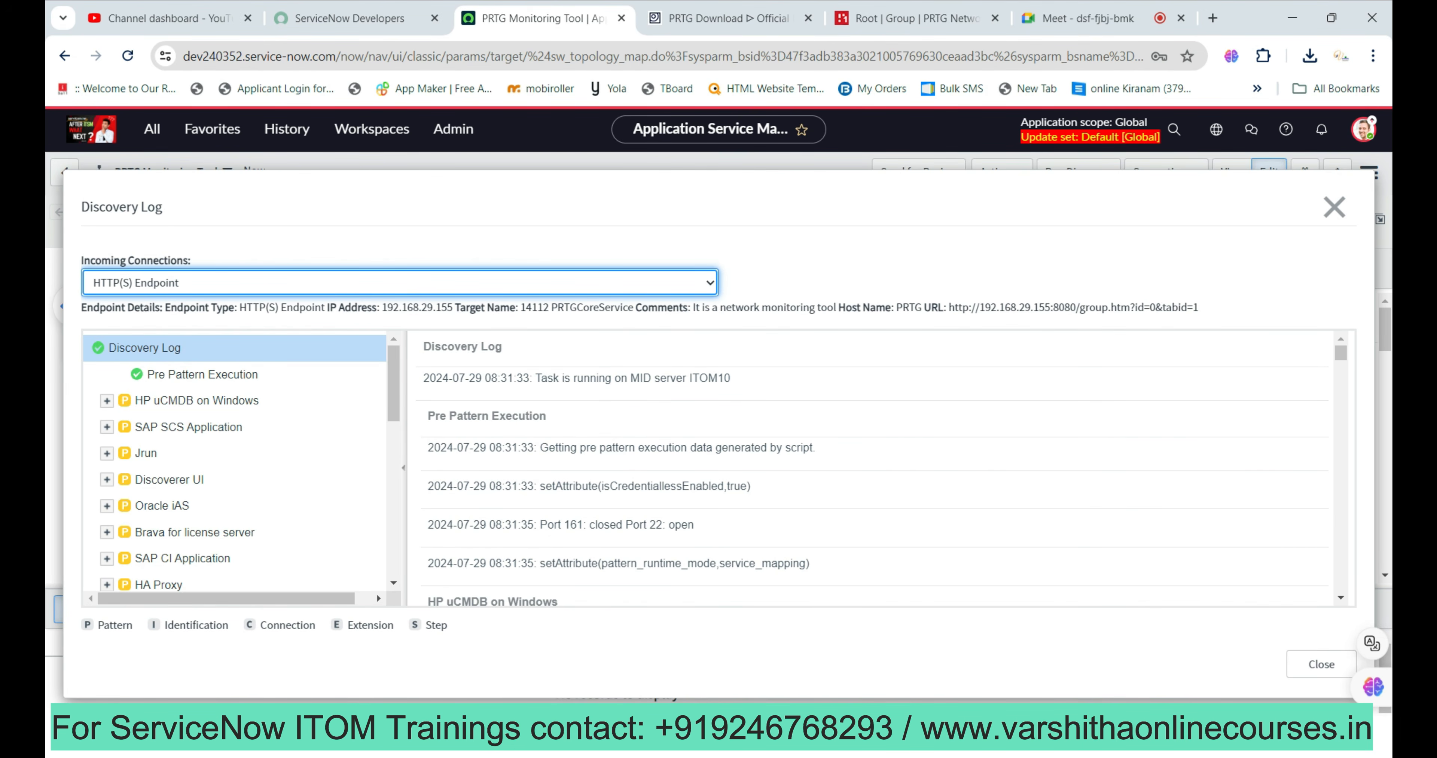
pyautogui.scroll(-5, 871, 471)
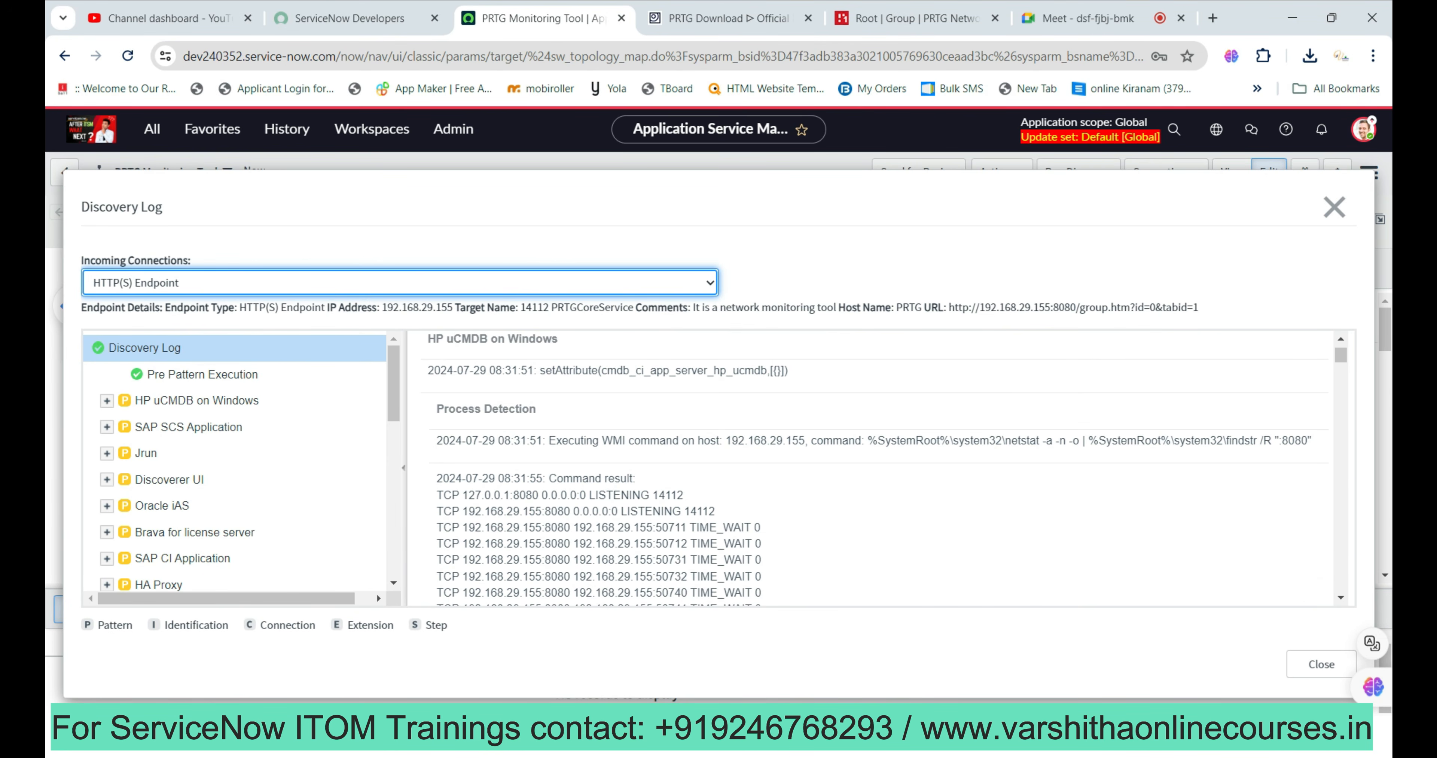
pyautogui.scroll(5, 870, 471)
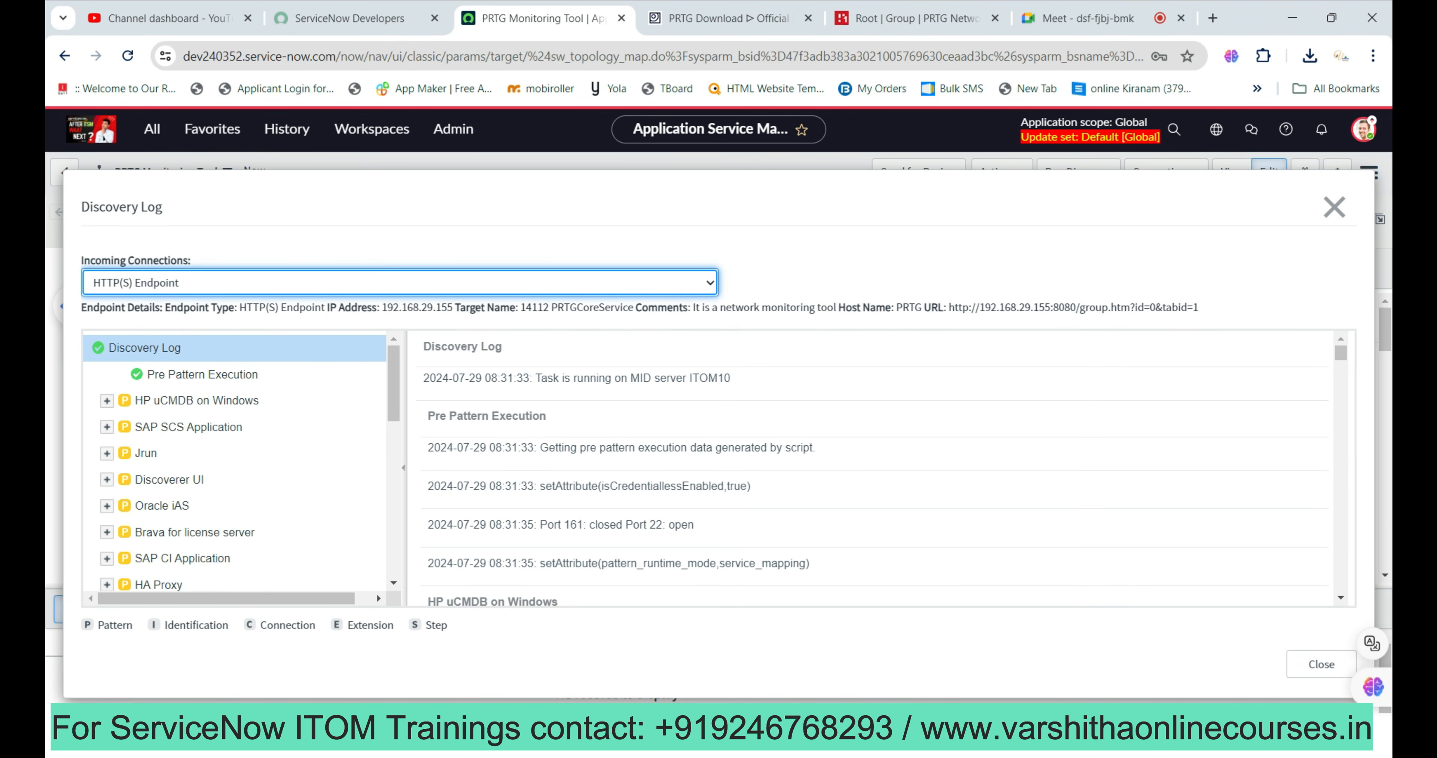
pyautogui.scroll(-10, 234, 463)
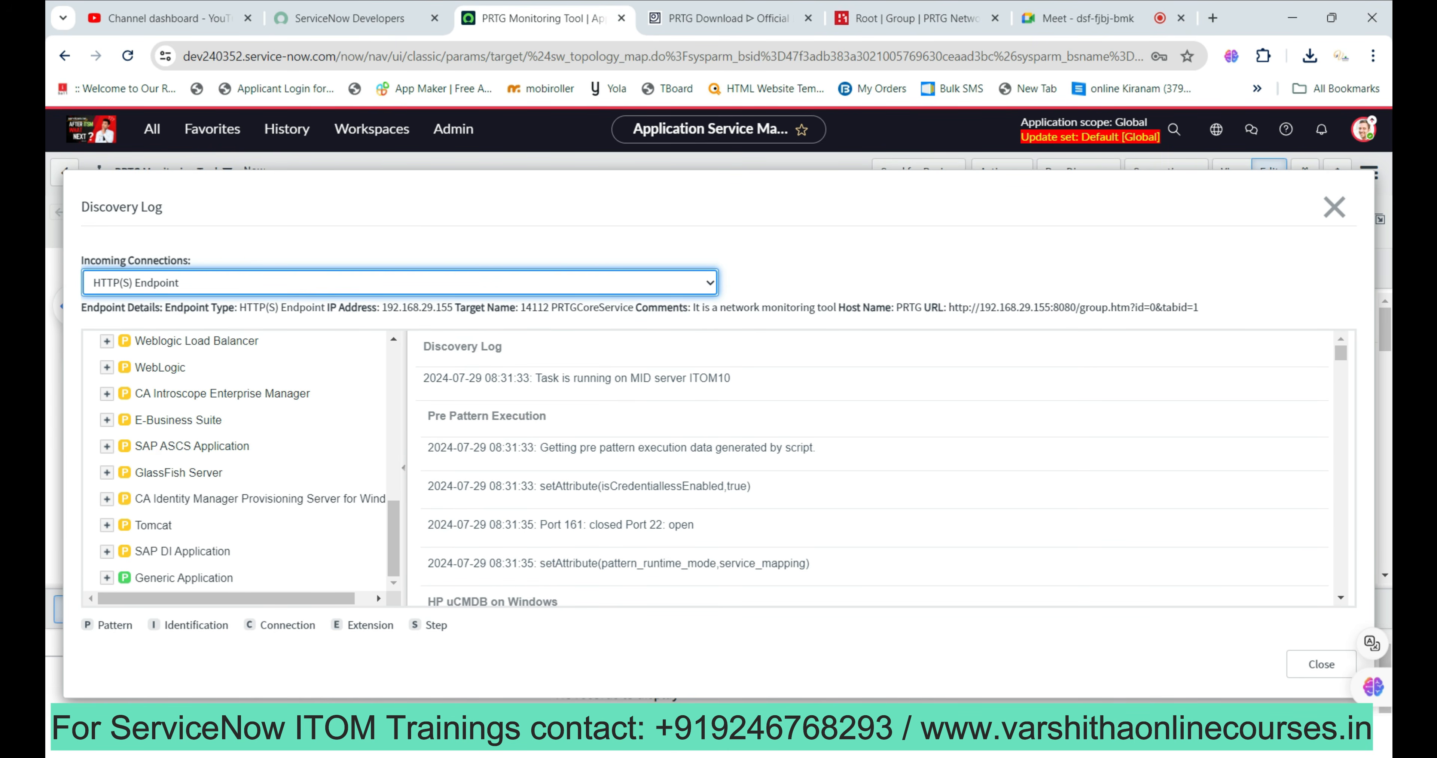
pyautogui.scroll(10, 240, 462)
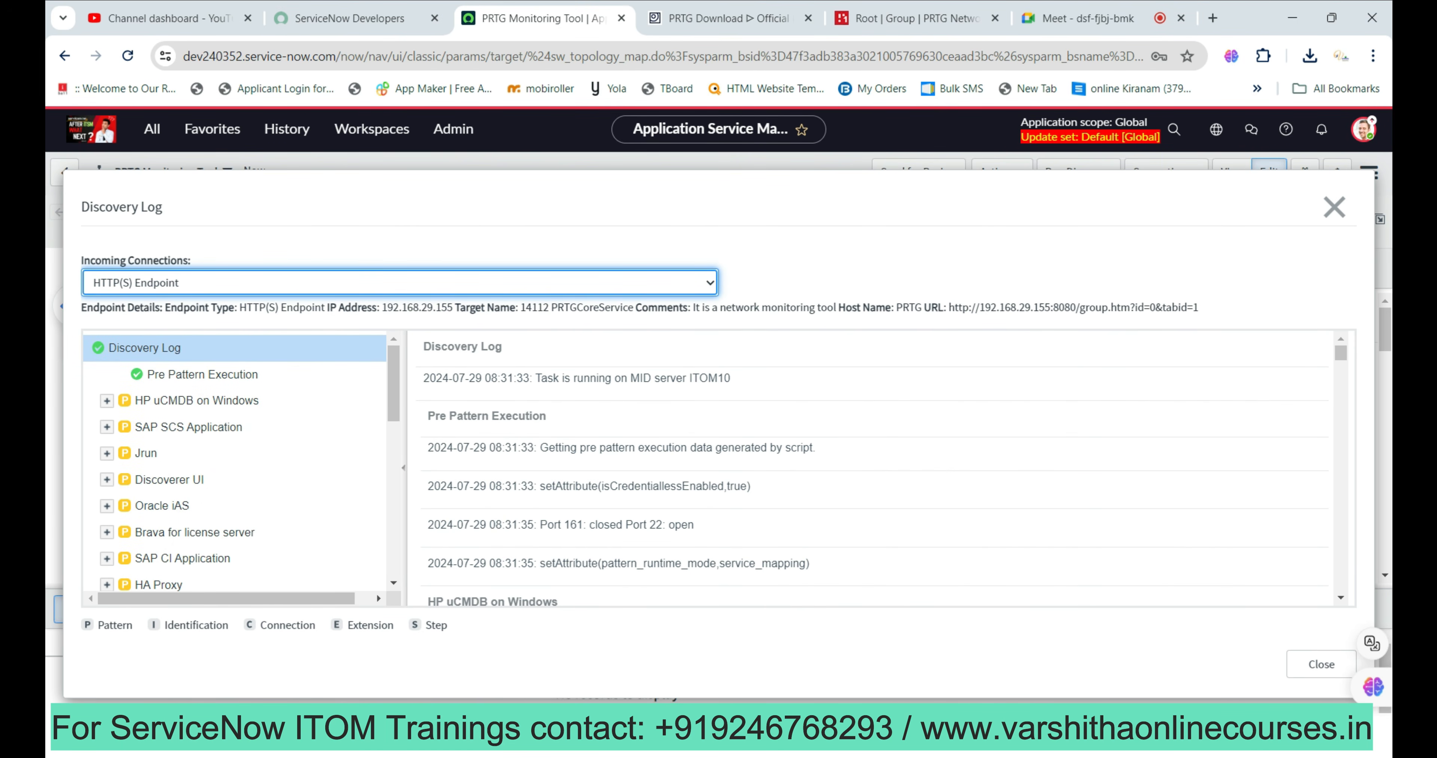
pyautogui.click(107, 400)
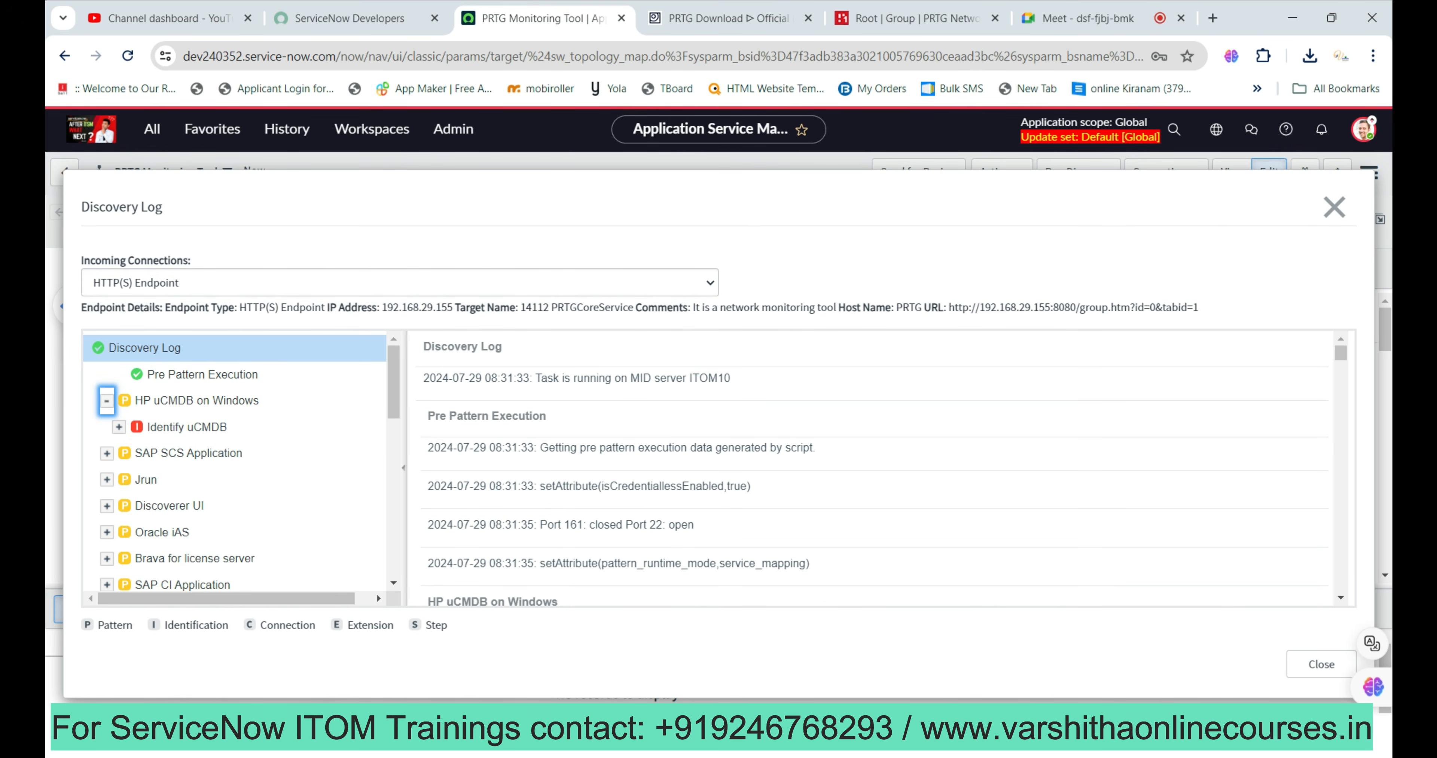
pyautogui.click(118, 427)
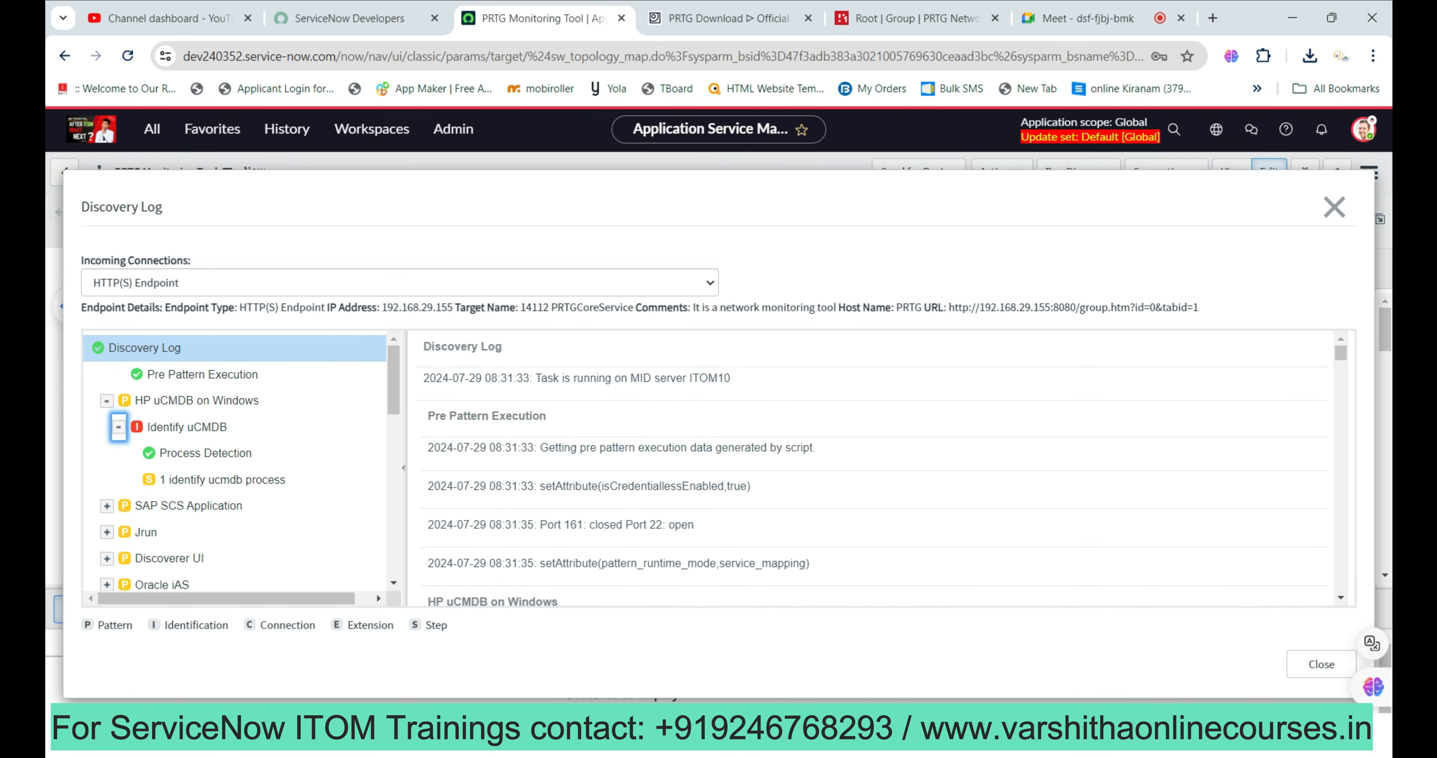
pyautogui.click(1335, 207)
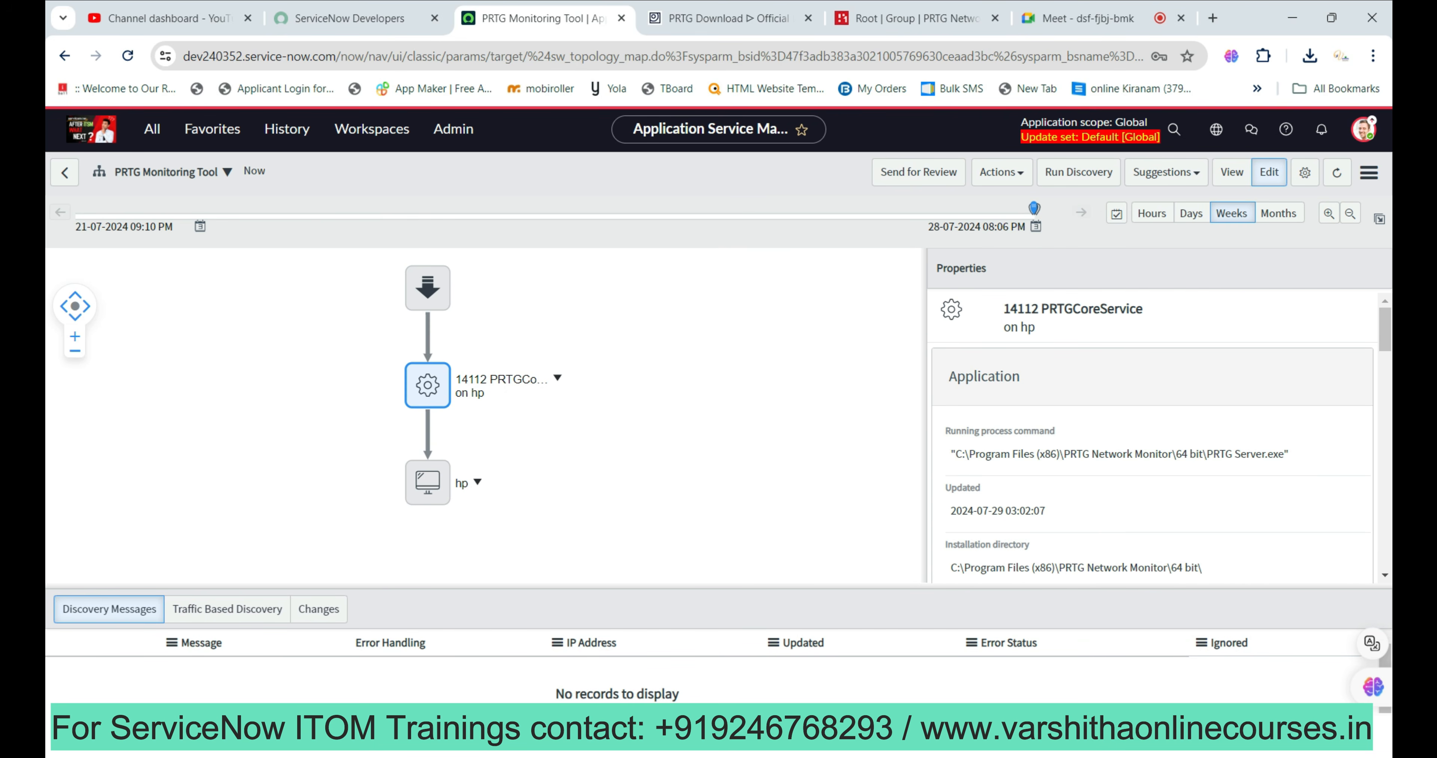
# Open the PRTG Monitoring Tool service settings and review the existing HTTP(S) Endpoint entry point.
pyautogui.click(1305, 172)
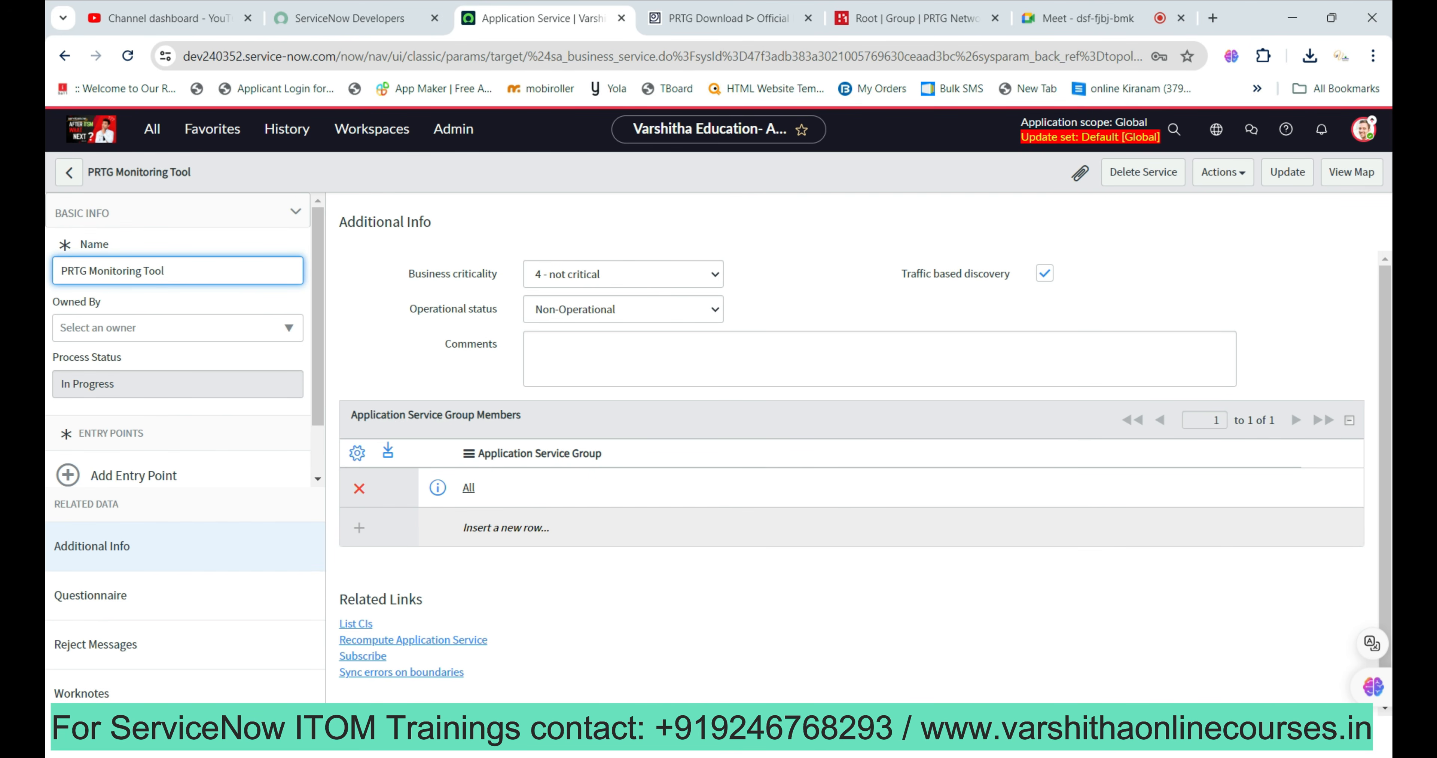
pyautogui.scroll(-2, 184, 415)
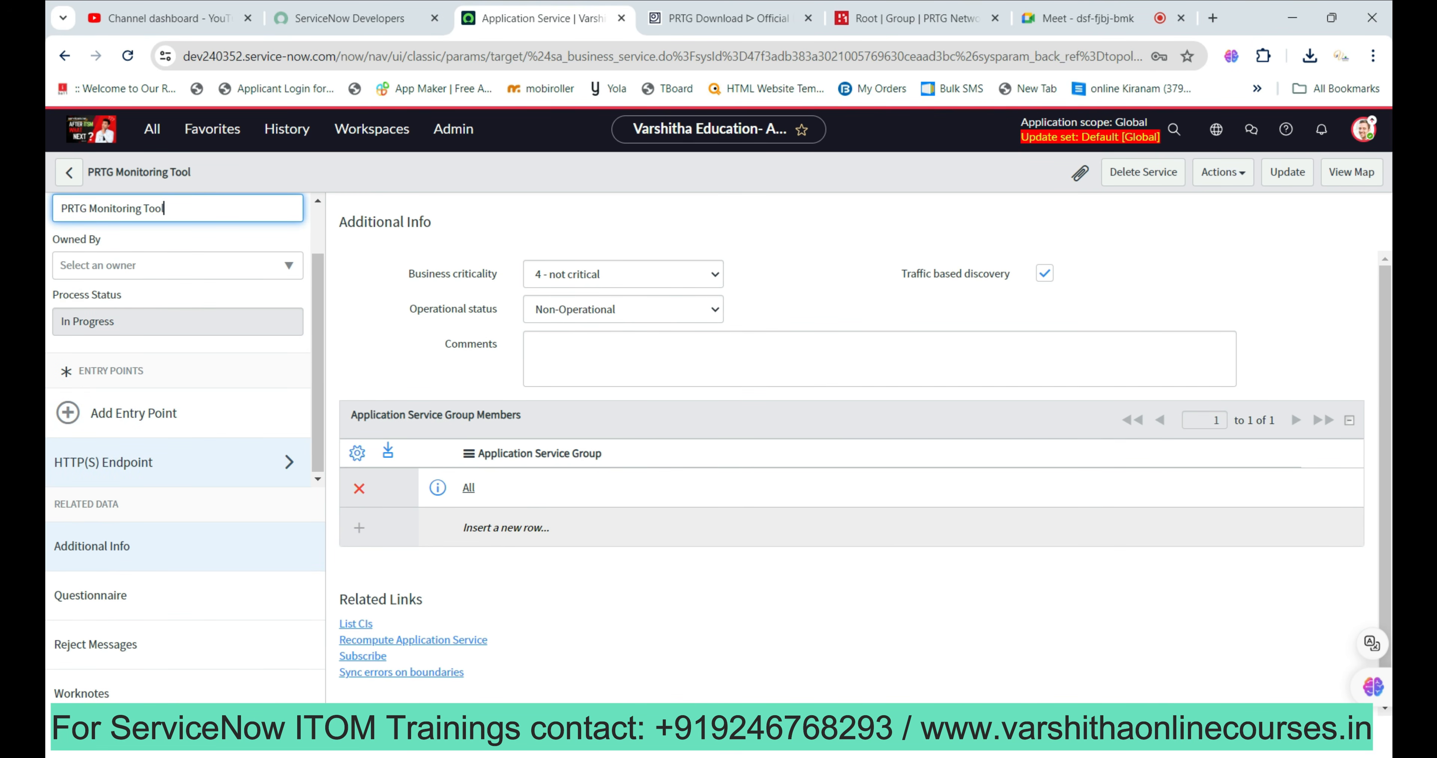
pyautogui.click(168, 462)
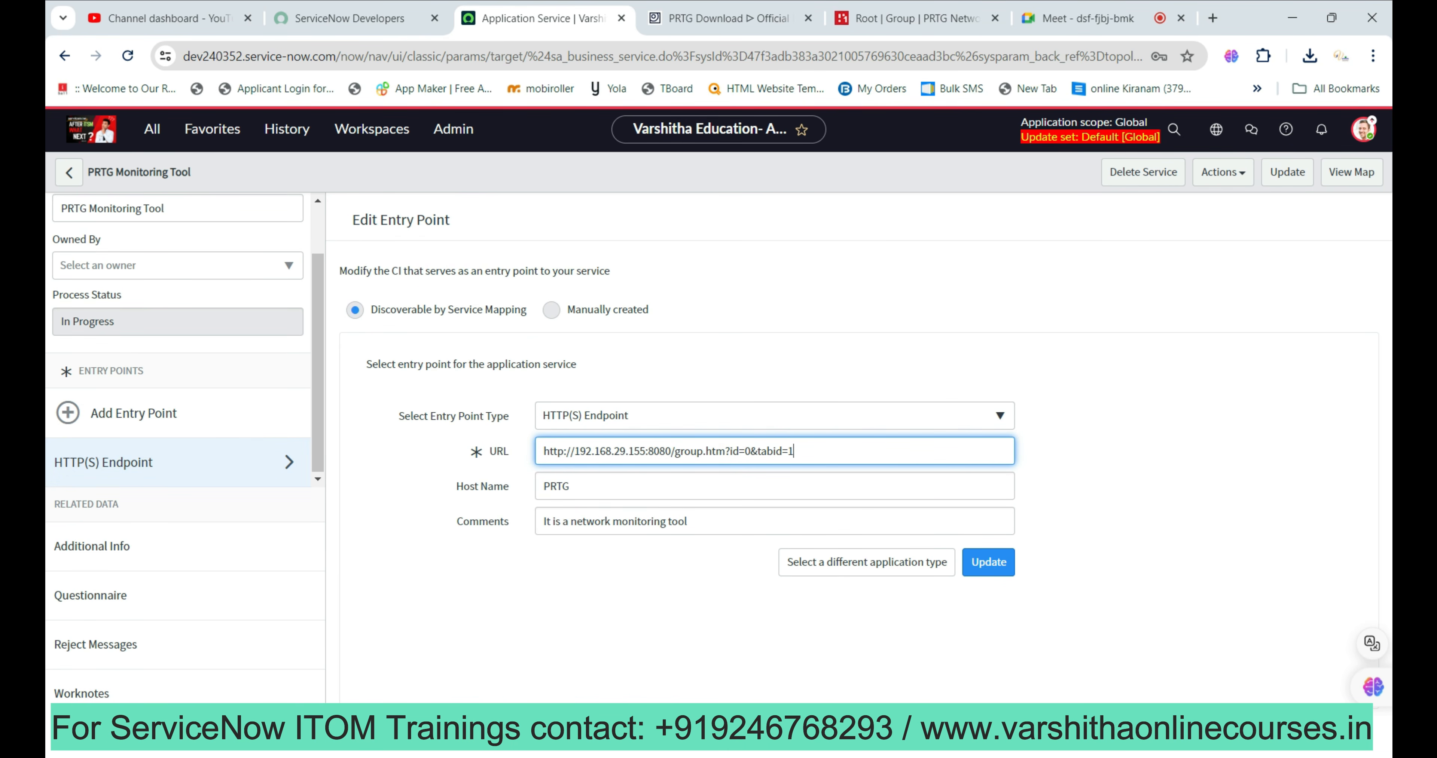
# Start a new entry point and browse the discoverable and manual application type options.
pyautogui.click(134, 413)
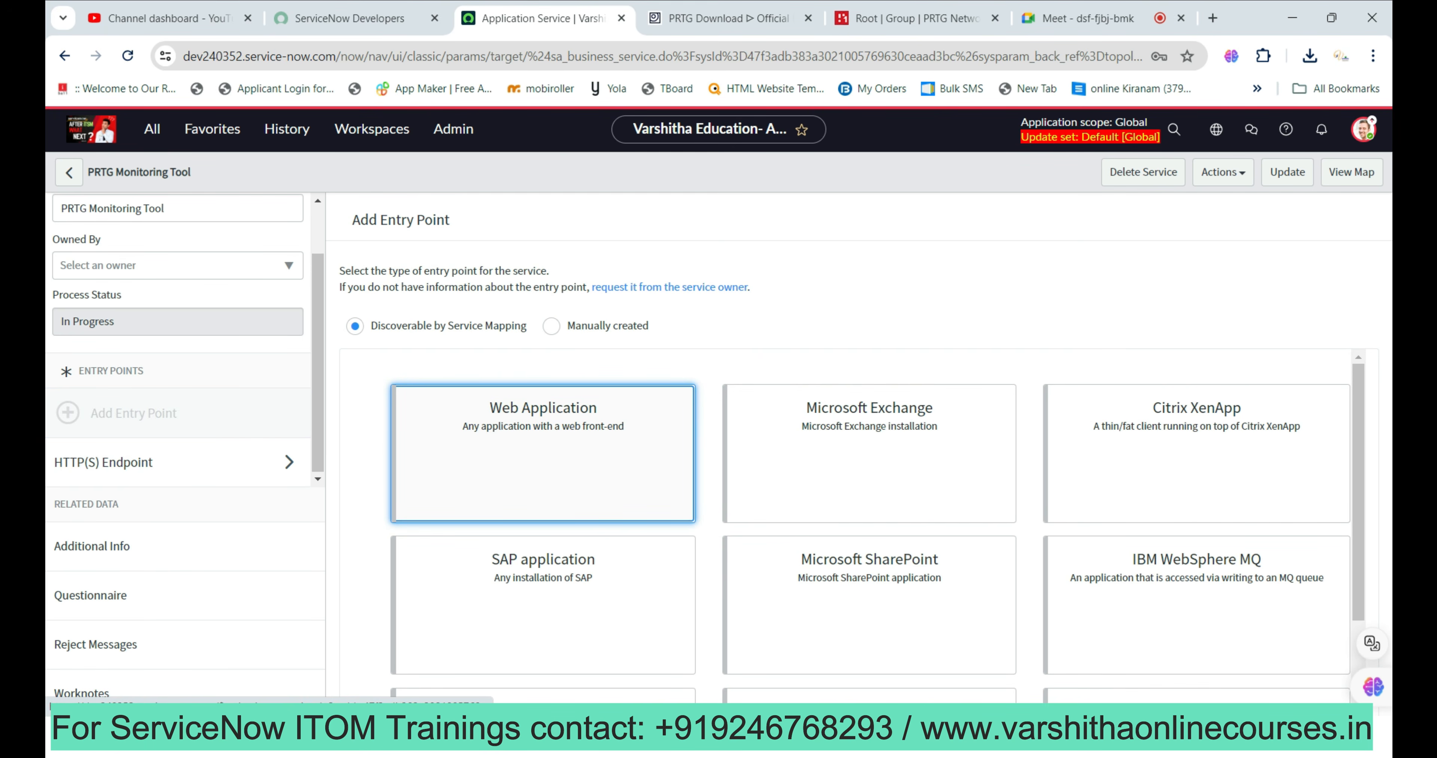
pyautogui.scroll(-3, 542, 605)
pyautogui.scroll(3, 543, 604)
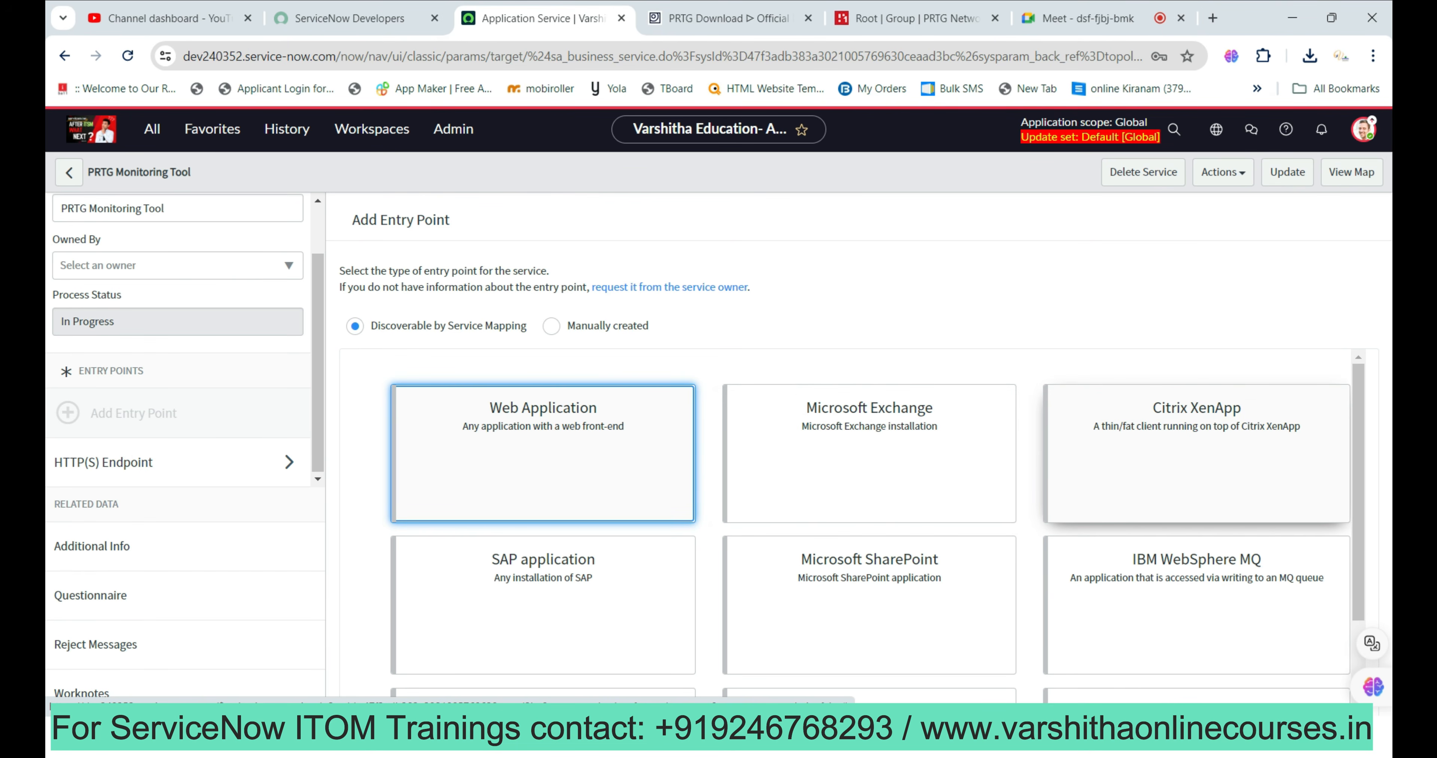
pyautogui.scroll(-2, 1196, 474)
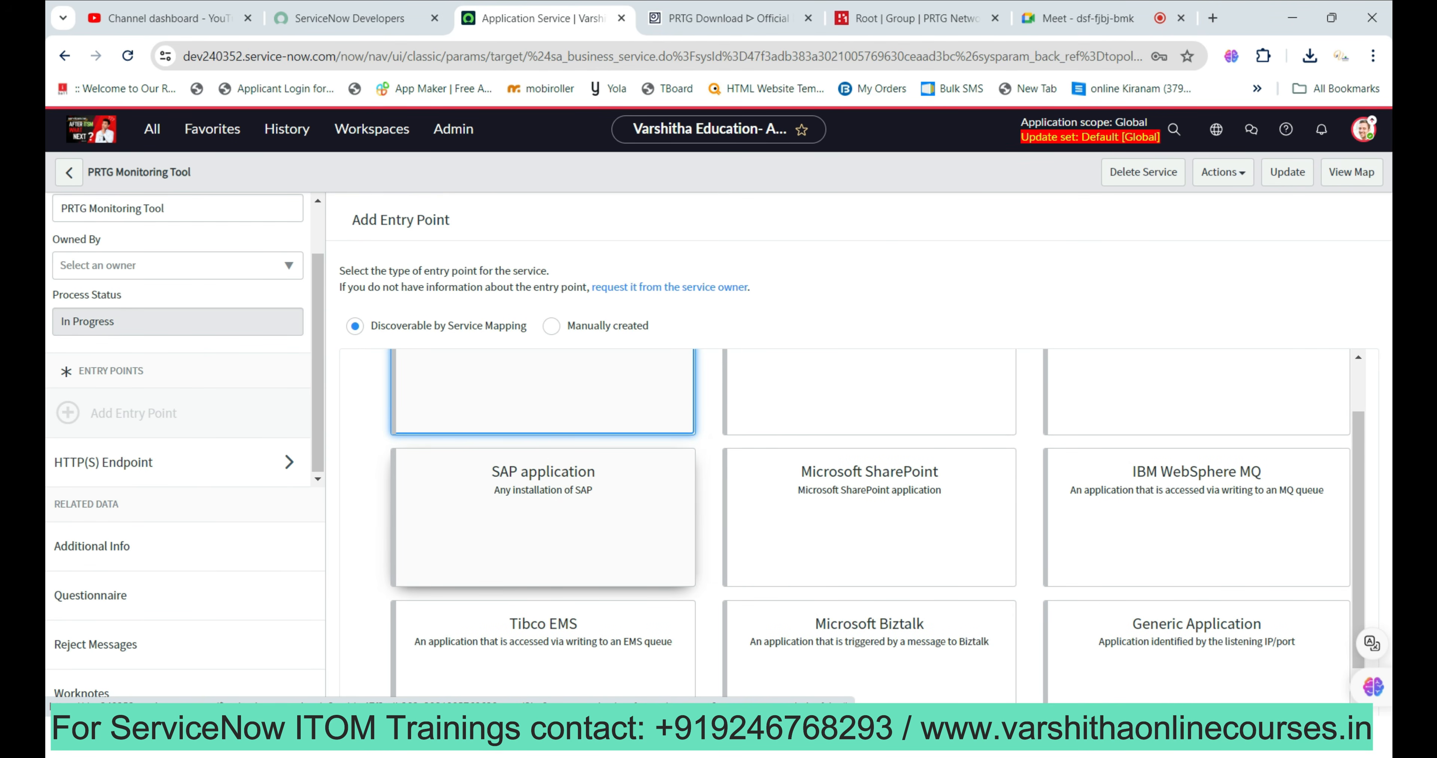
pyautogui.scroll(-3, 870, 530)
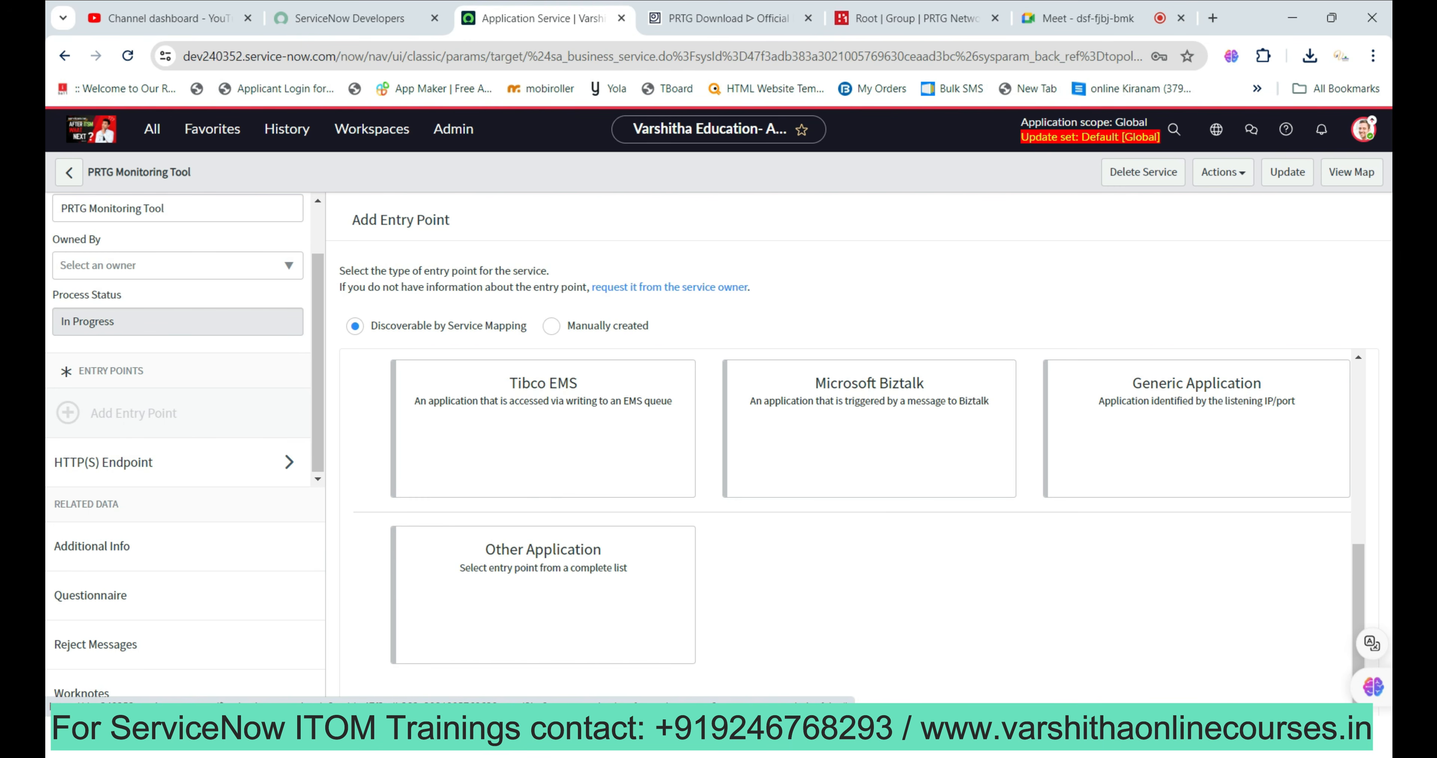
pyautogui.scroll(3, 543, 457)
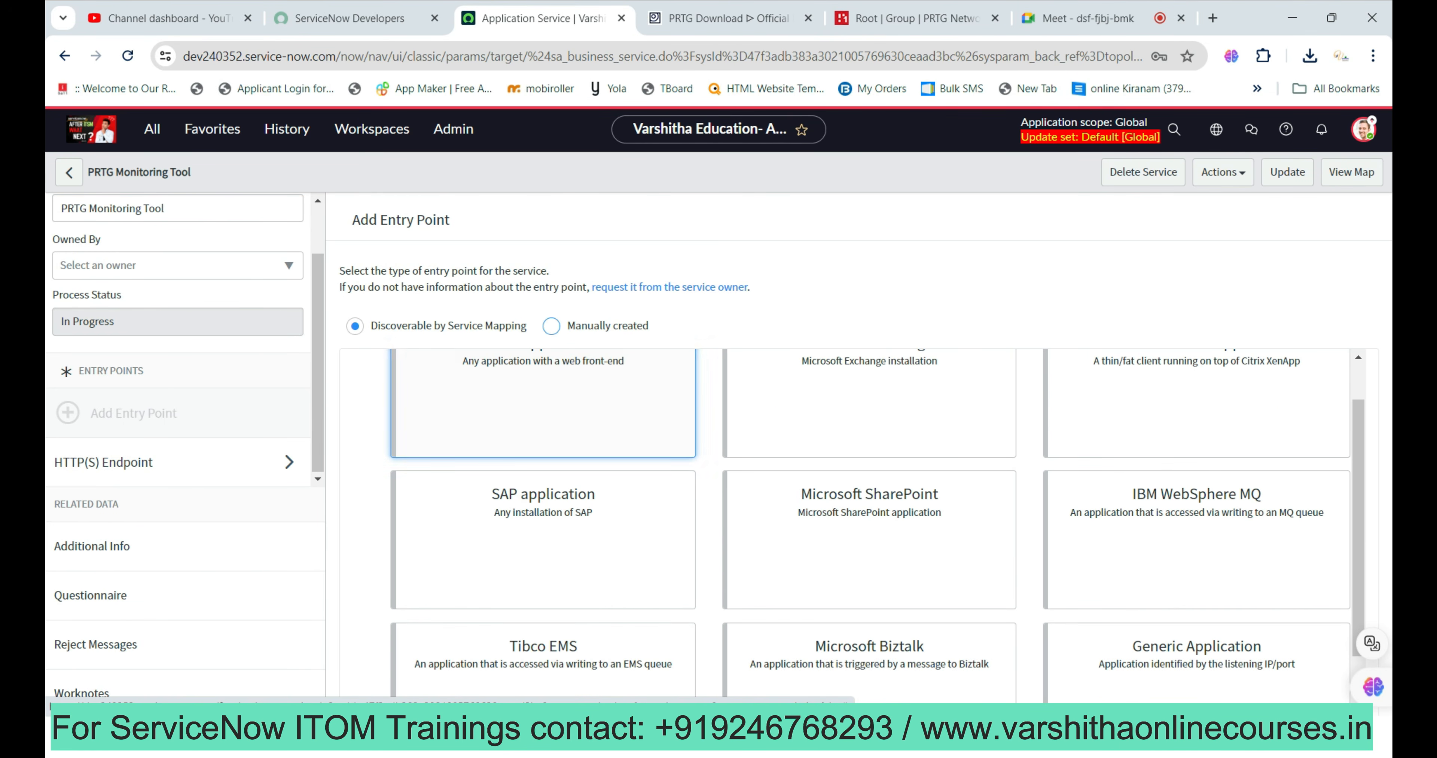
pyautogui.click(552, 326)
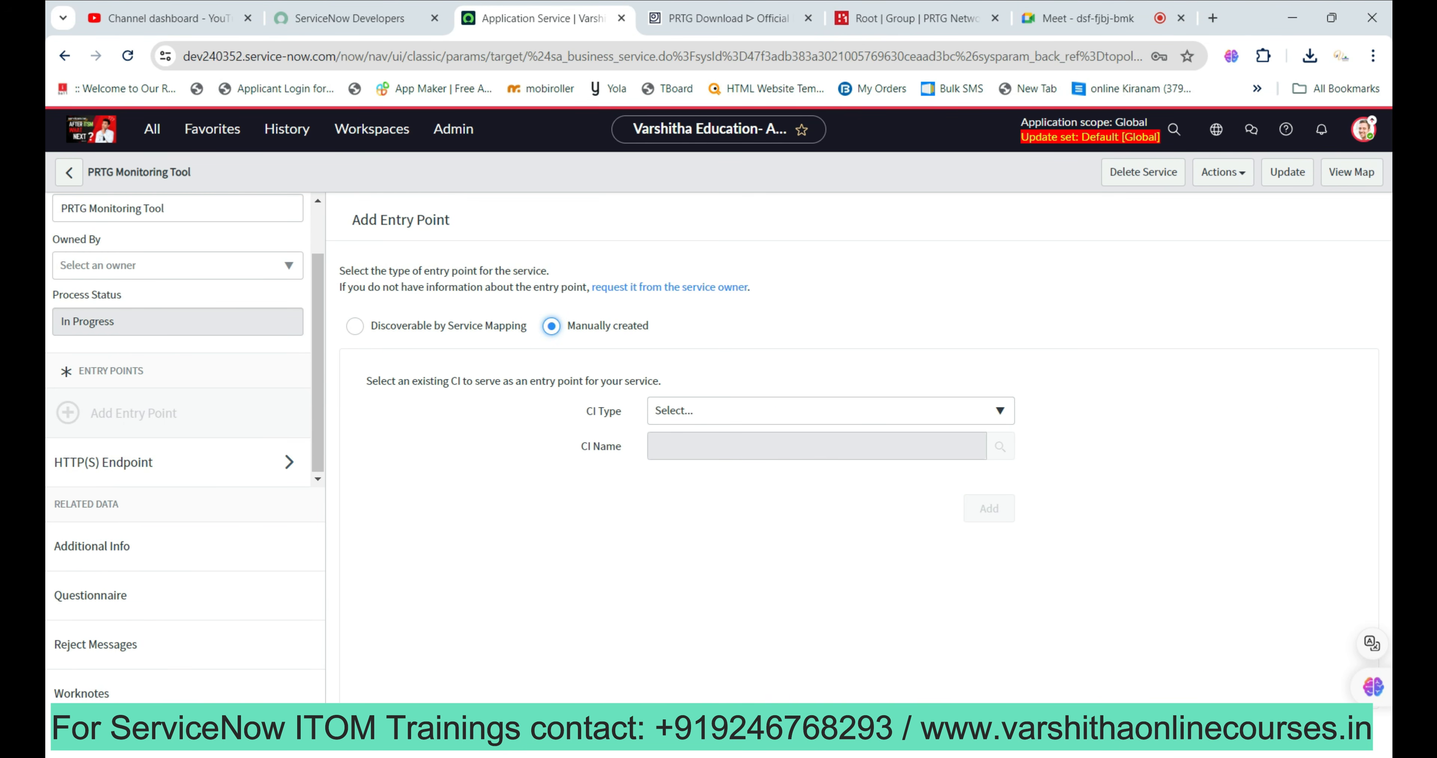
pyautogui.click(354, 326)
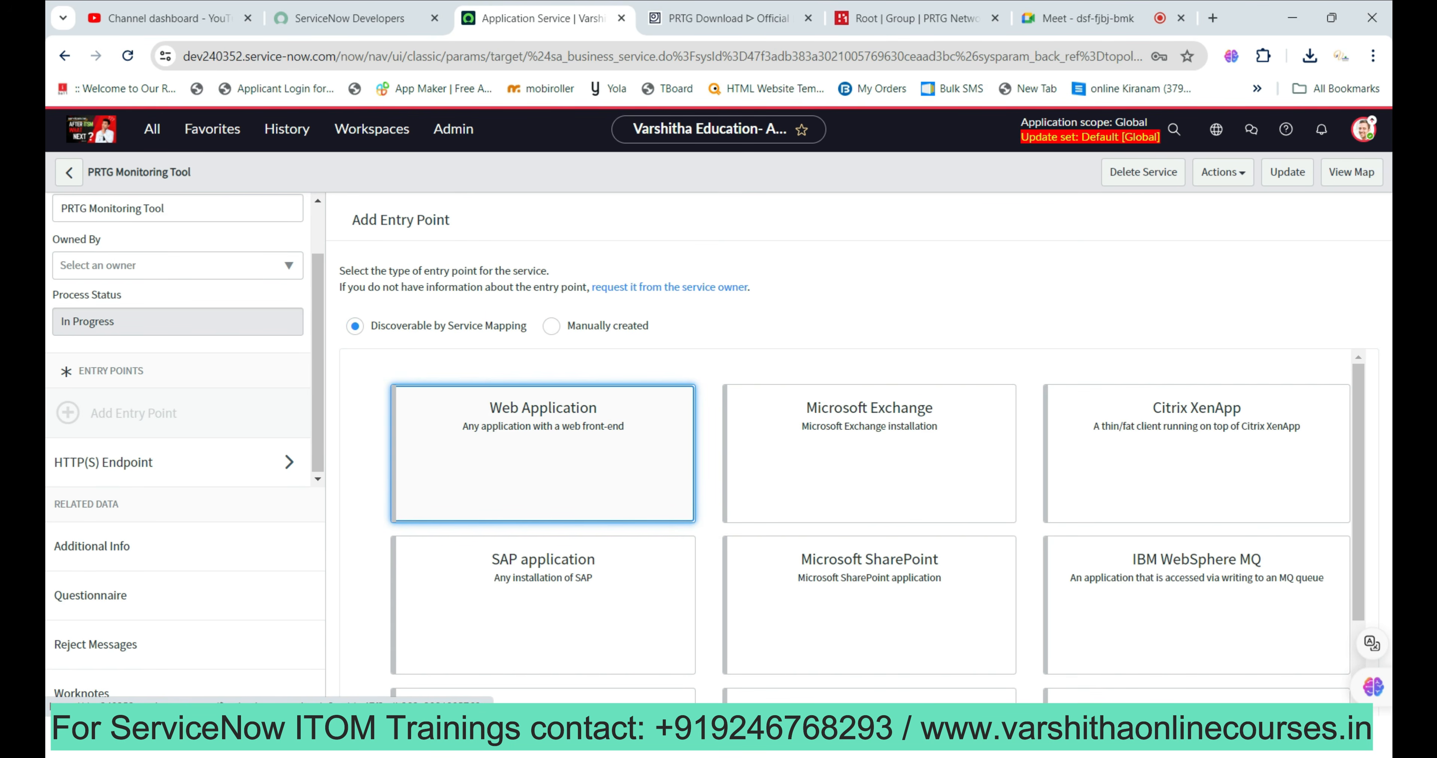
pyautogui.scroll(-5, 870, 513)
pyautogui.click(543, 591)
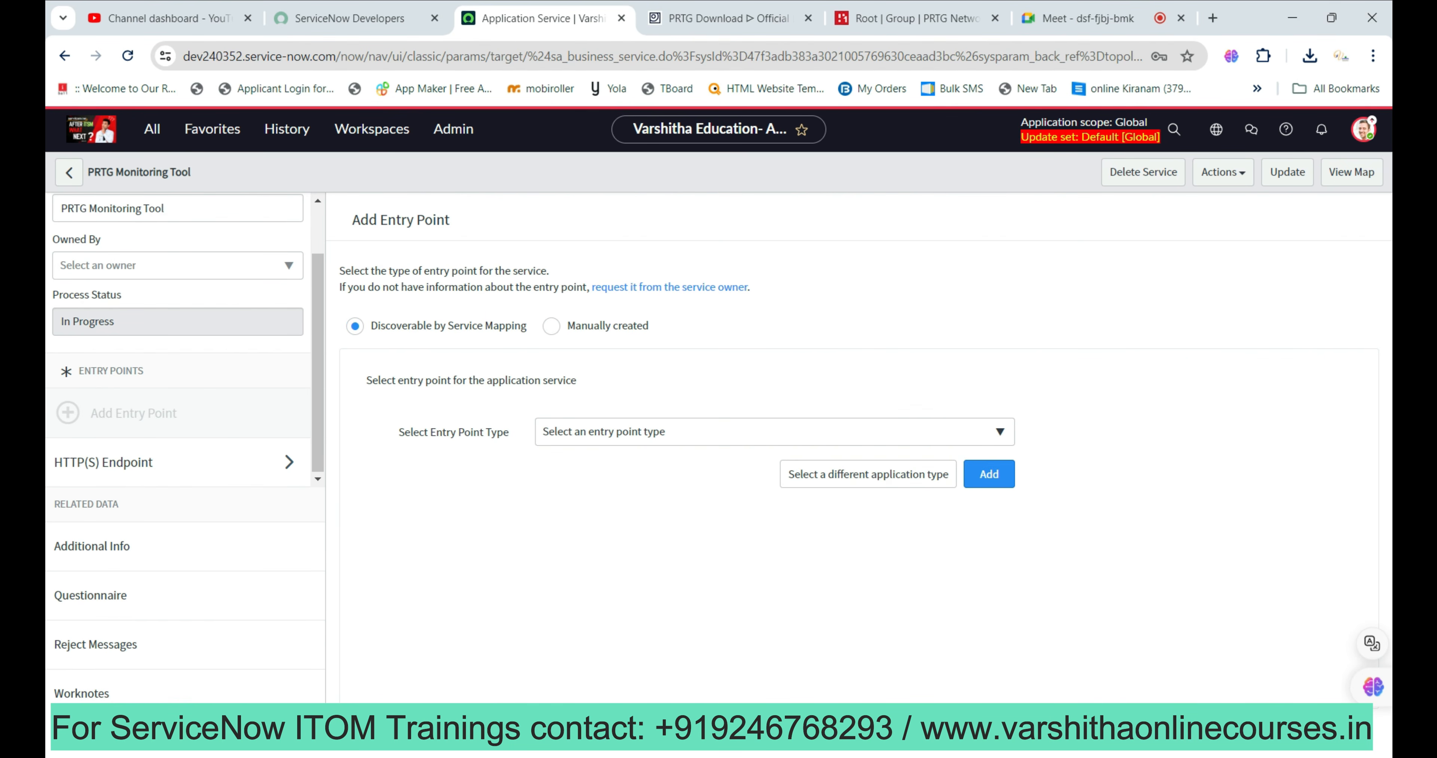
pyautogui.click(774, 432)
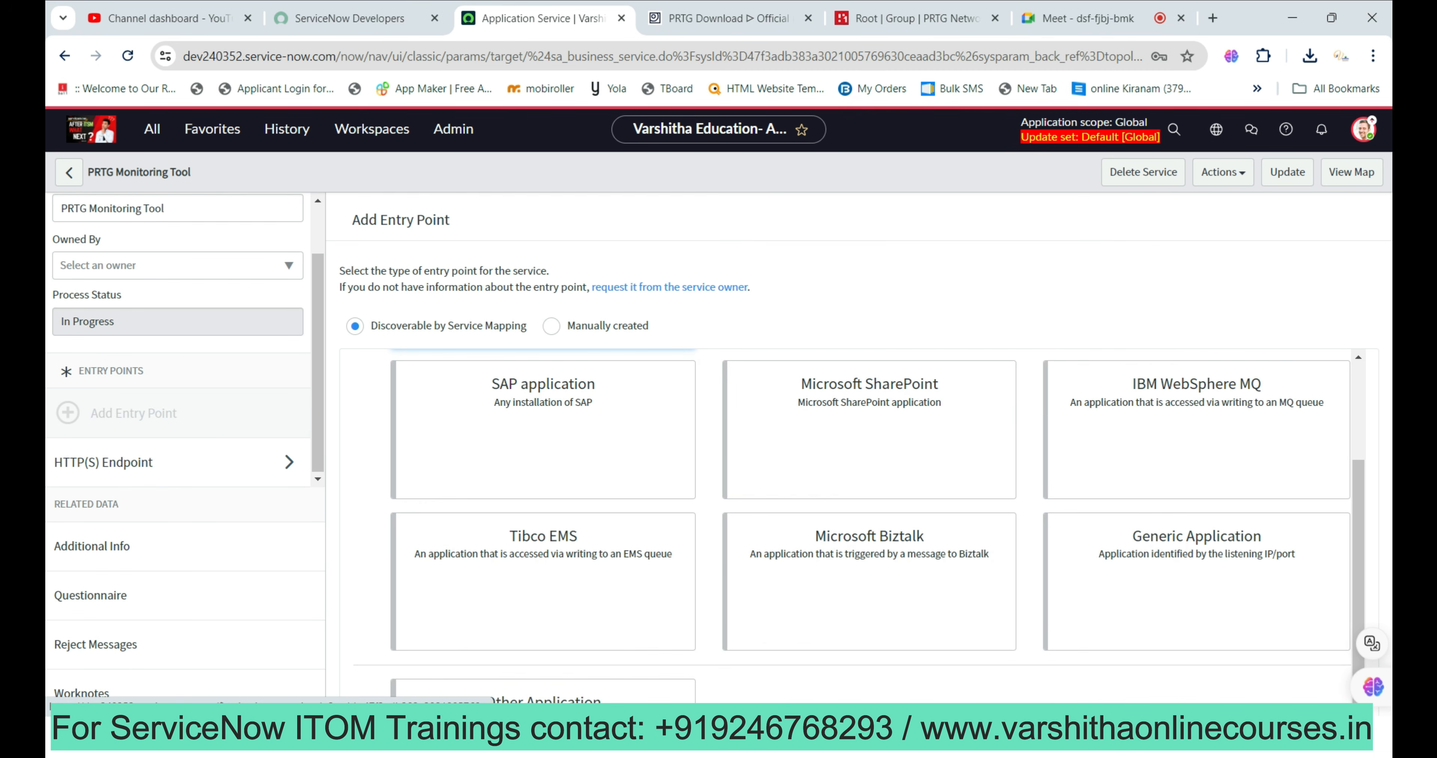
pyautogui.scroll(-1, 915, 480)
pyautogui.scroll(1, 915, 480)
# Add a Generic Application entry point with host 192.168.29.155 and port 8080.
pyautogui.click(1197, 579)
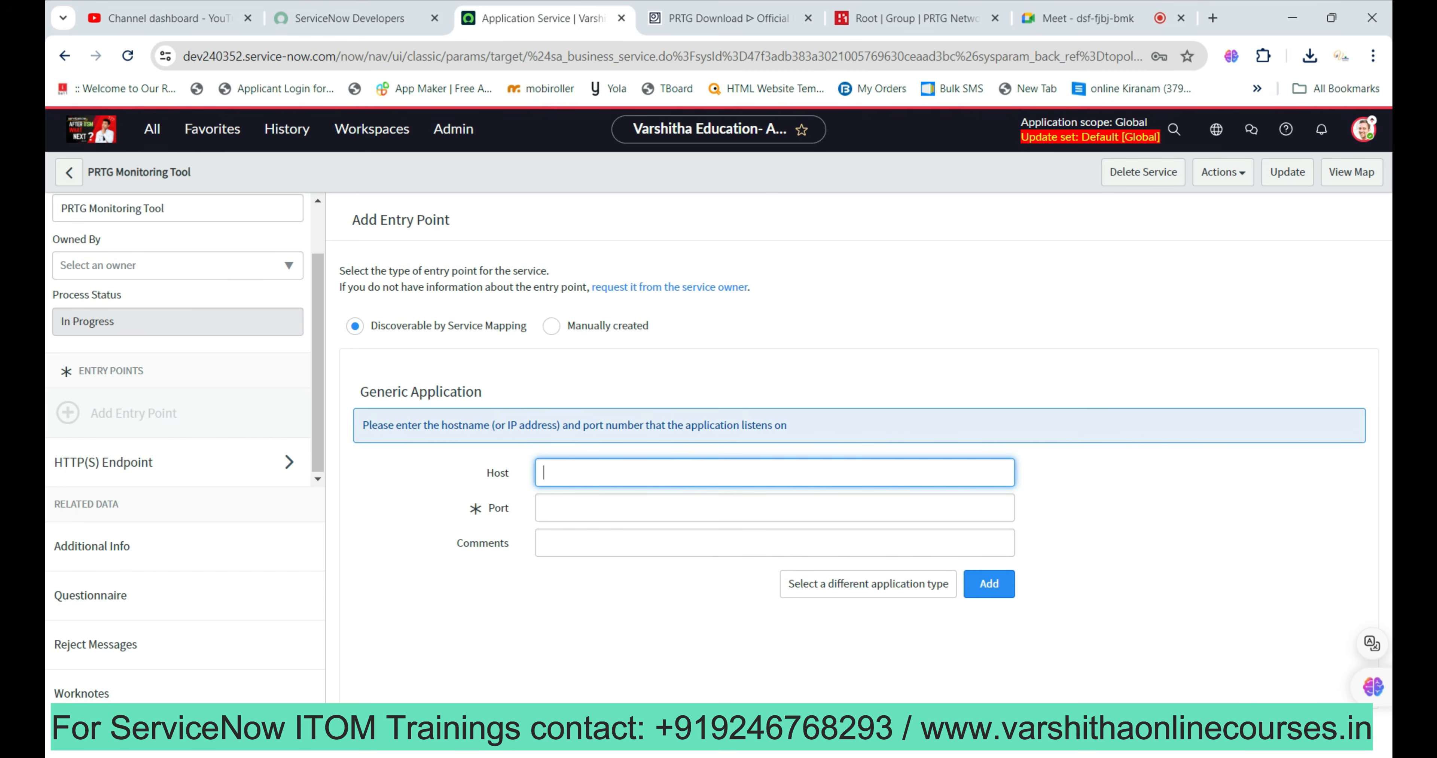
pyautogui.write('192')
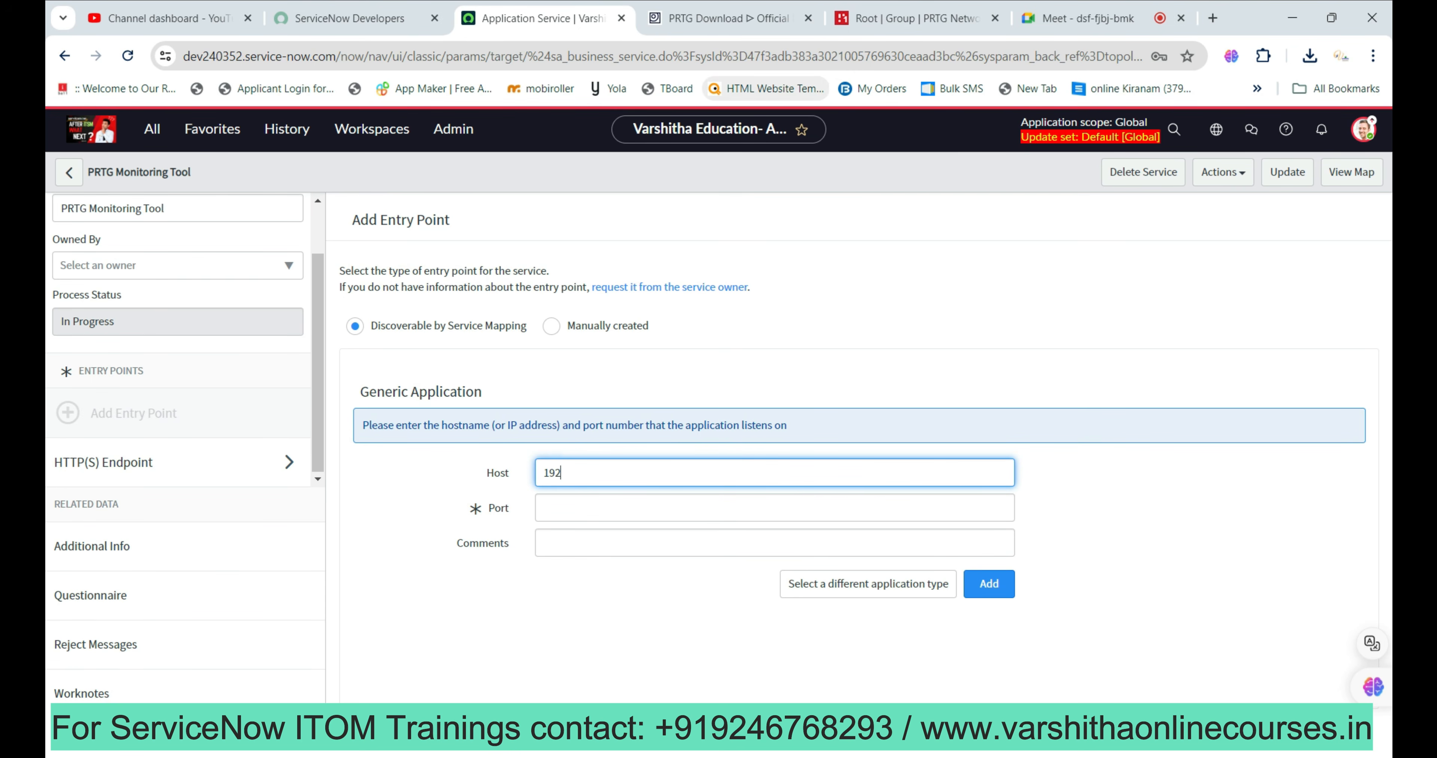
pyautogui.write('.168.29.155')
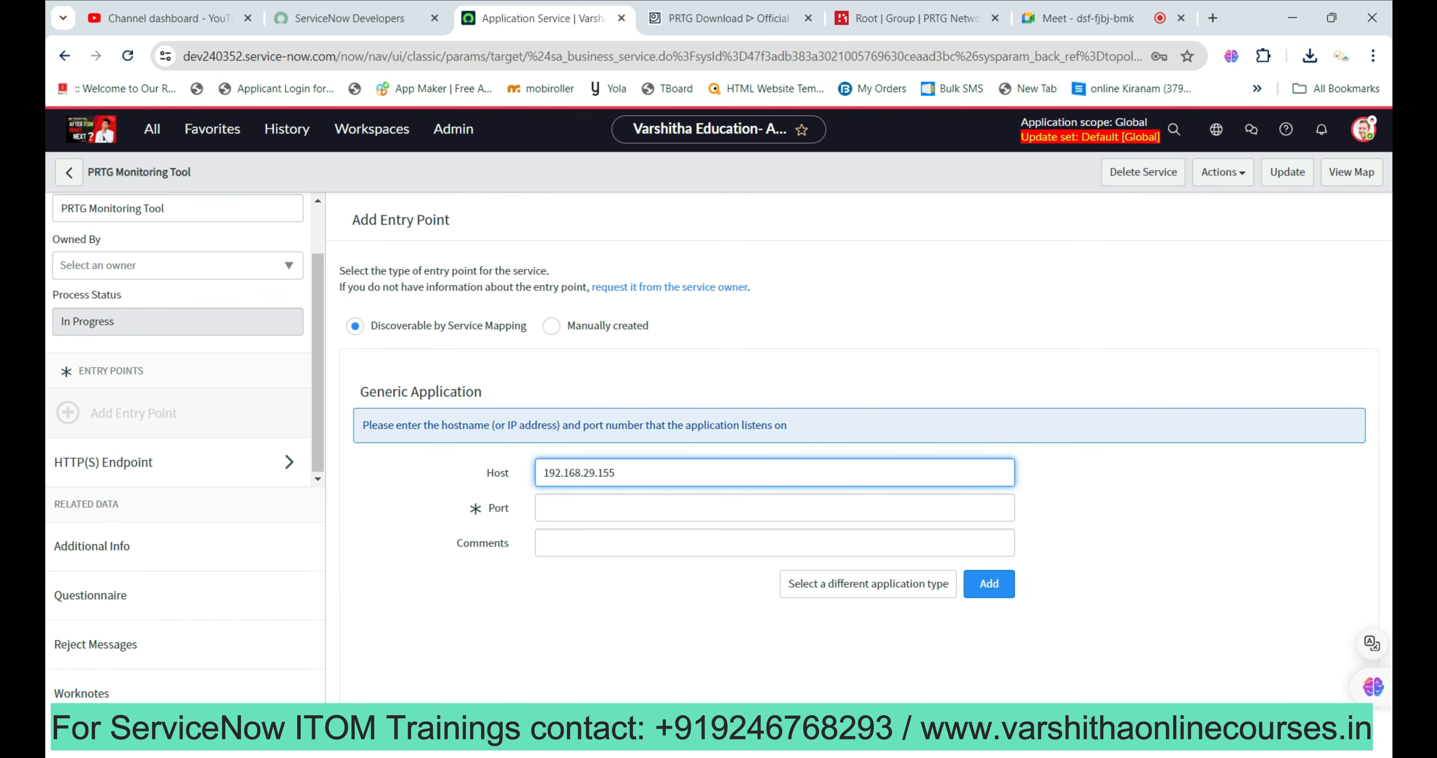
pyautogui.click(775, 508)
pyautogui.write('8080')
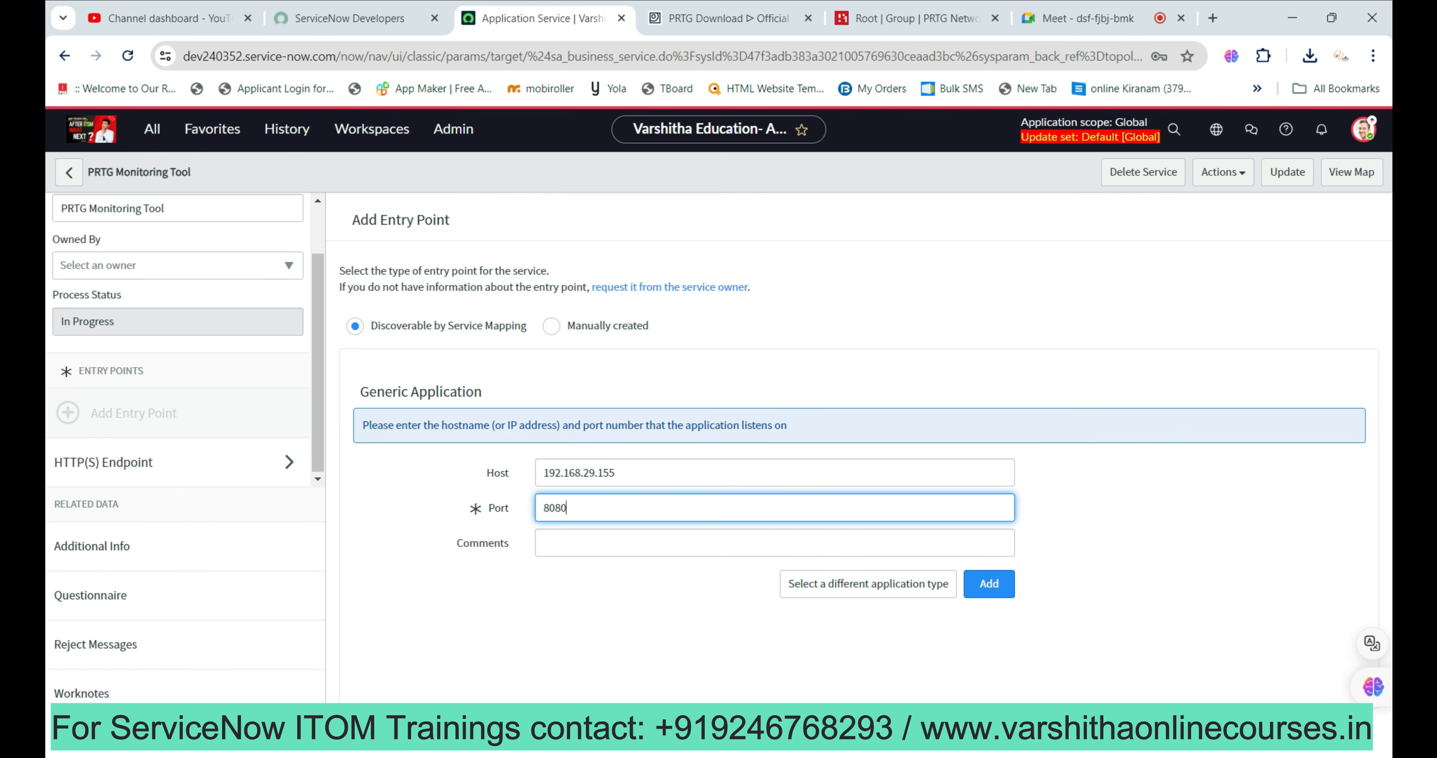
pyautogui.click(990, 583)
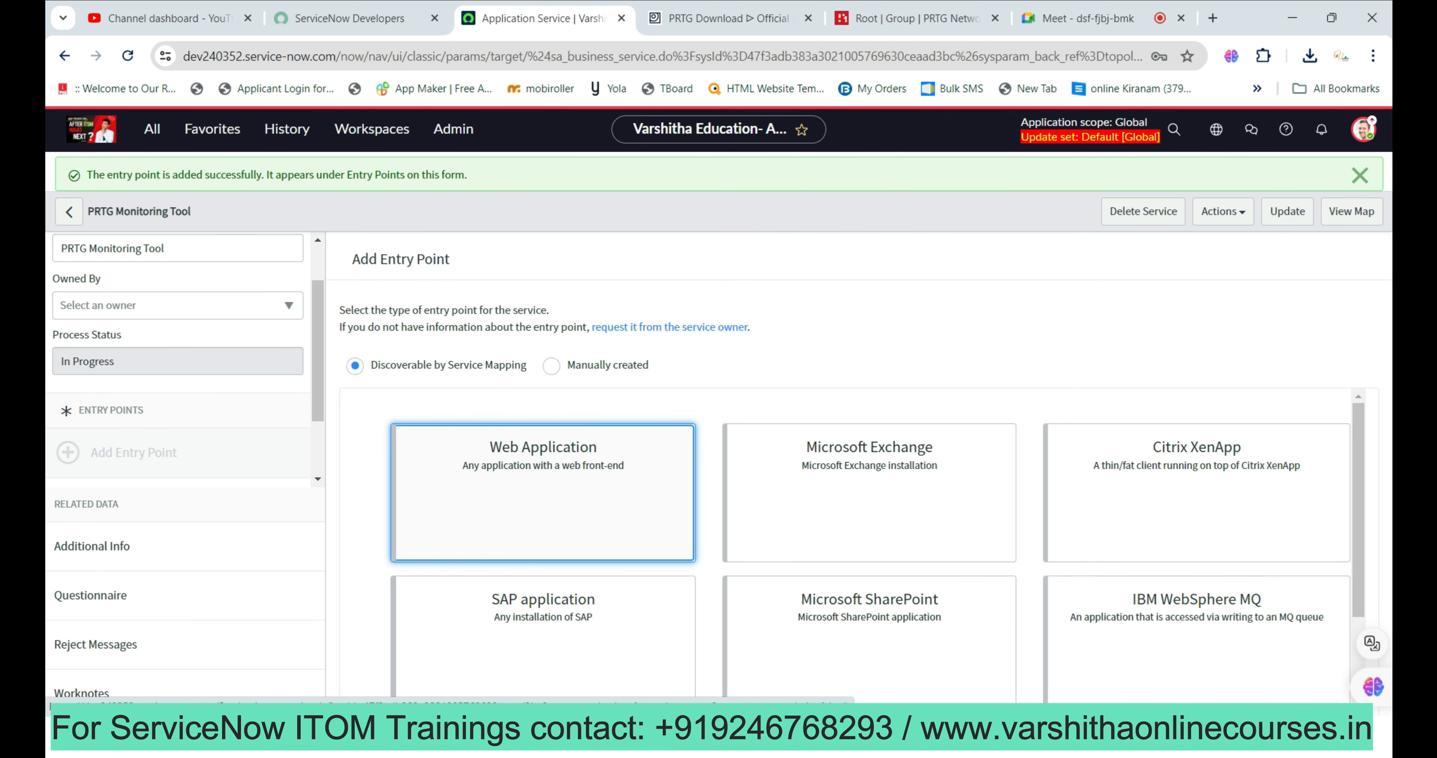
pyautogui.click(1351, 212)
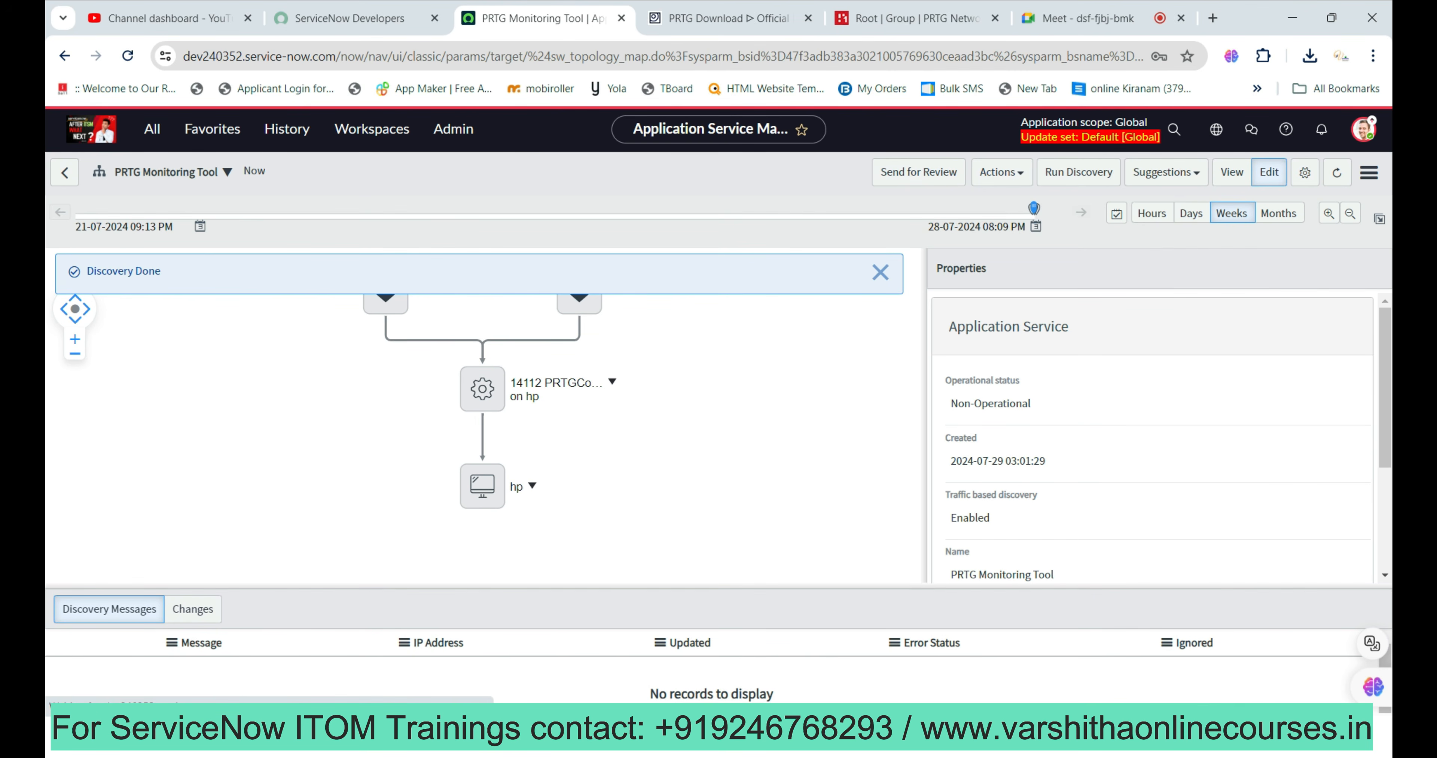
# Close the Discovery Done banner and browse the map's right-click menu, Actions and Suggestions options.
pyautogui.click(880, 272)
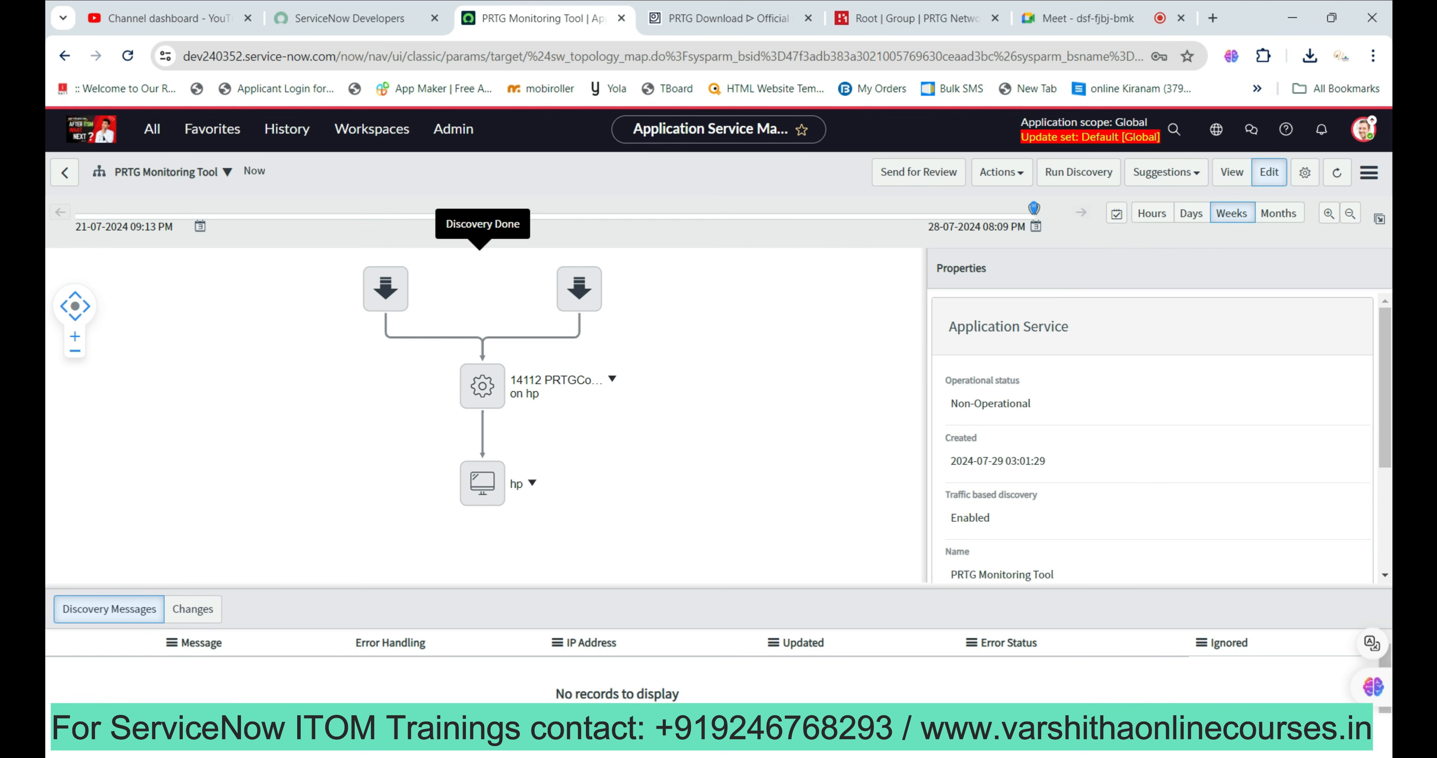
pyautogui.rightClick(512, 335)
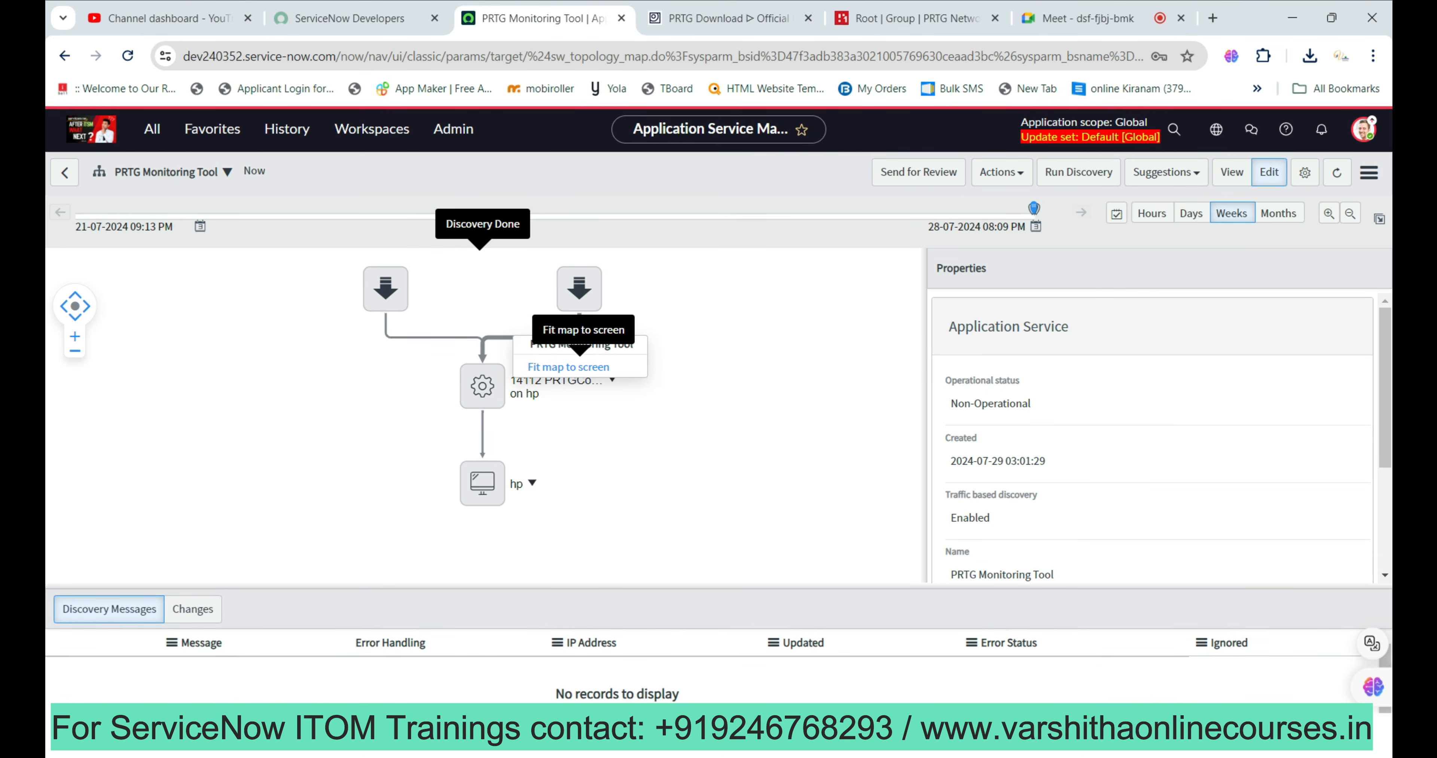
pyautogui.click(568, 367)
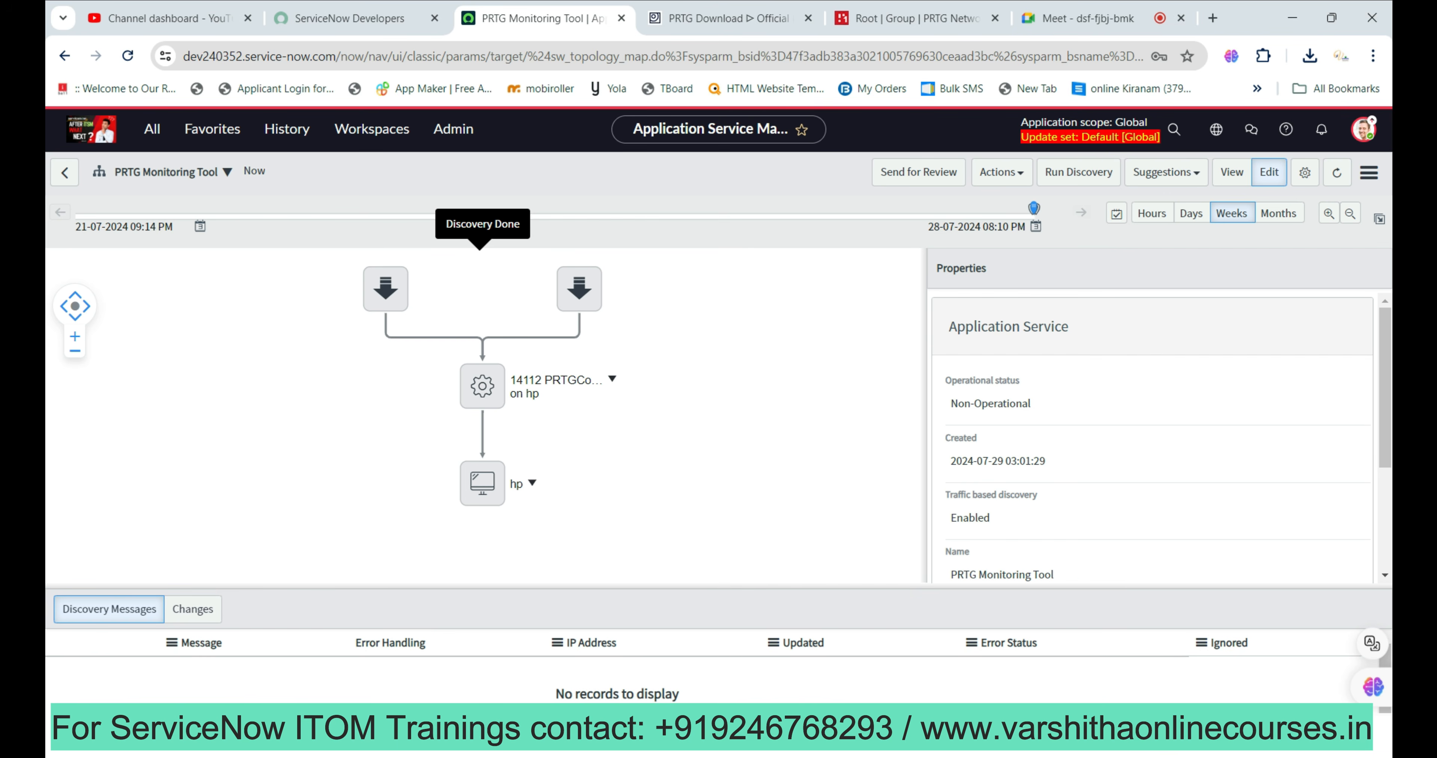
pyautogui.click(1002, 172)
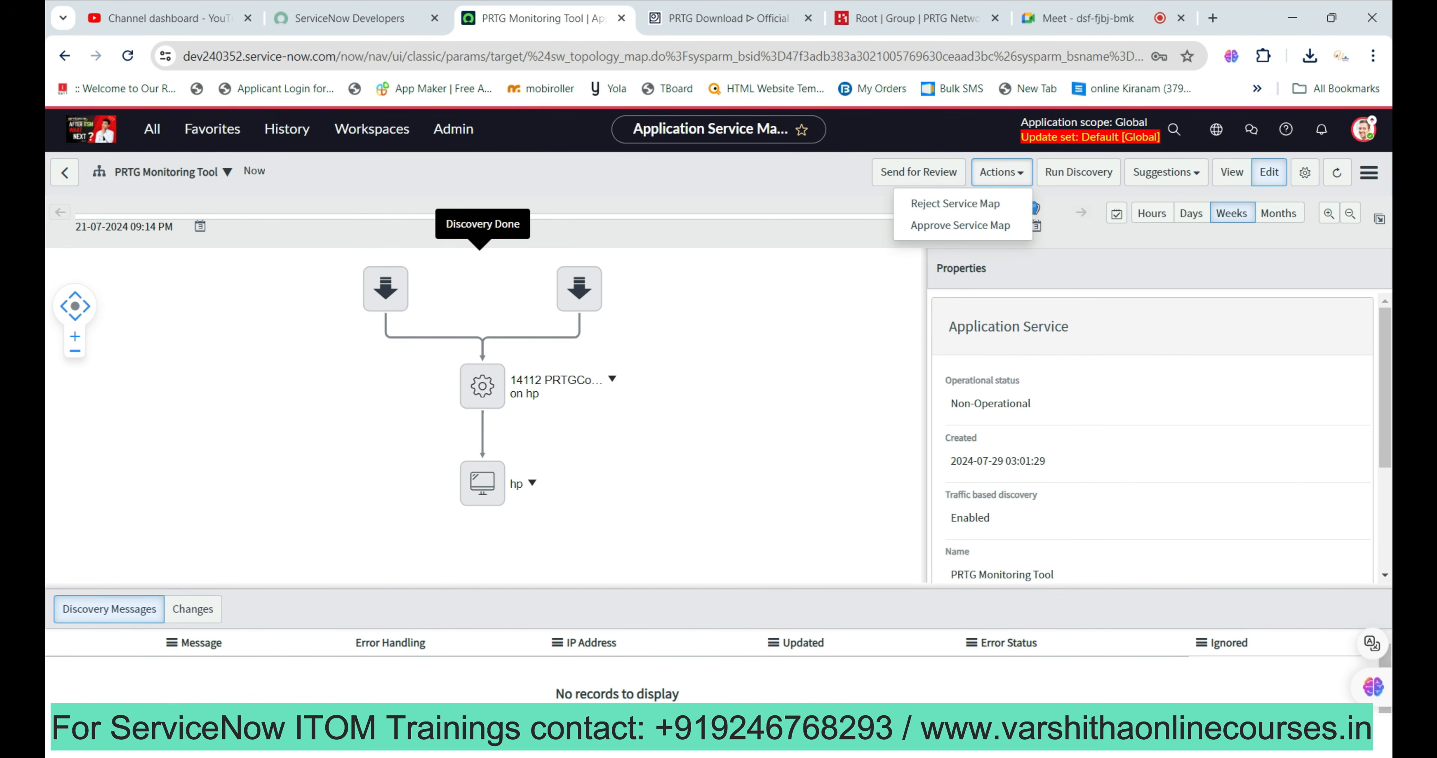
pyautogui.click(792, 341)
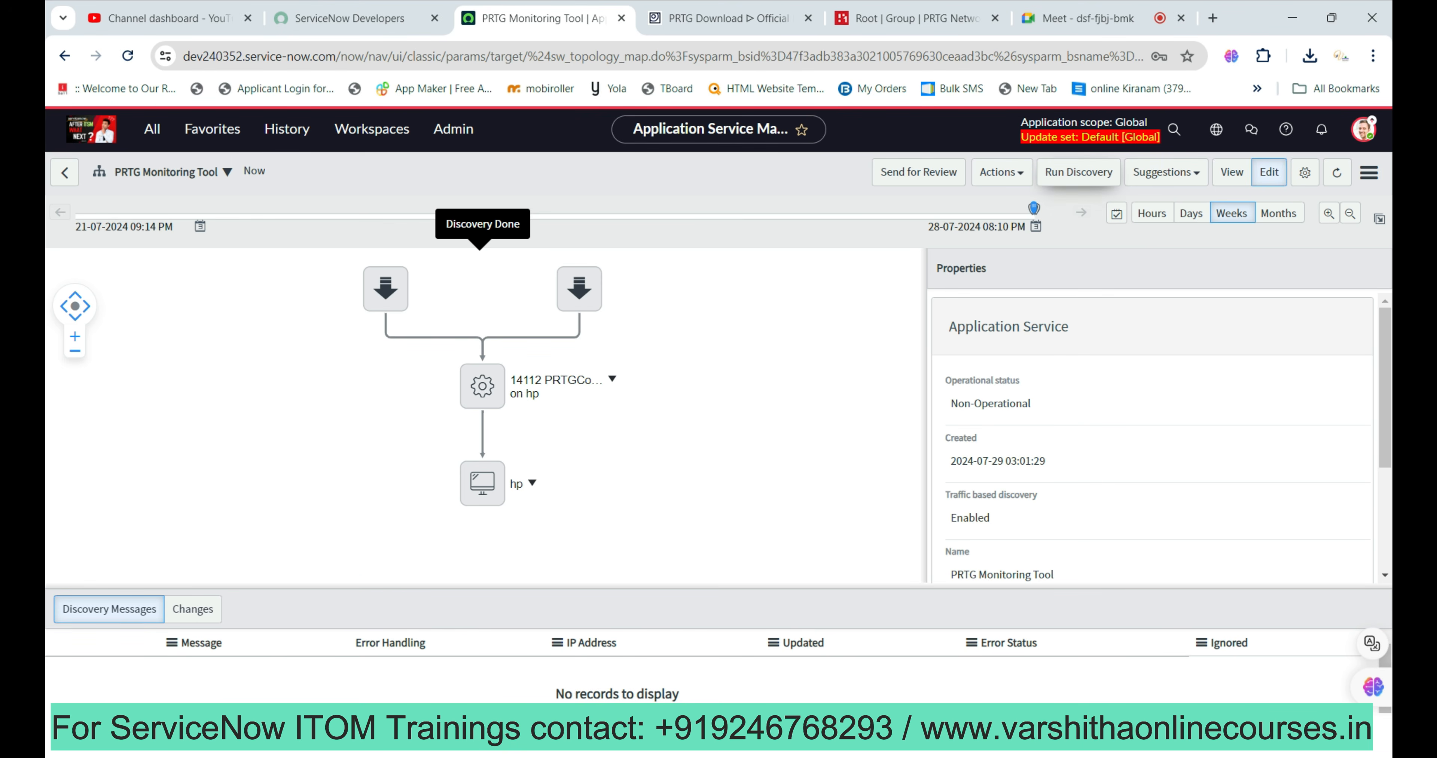
pyautogui.click(1166, 172)
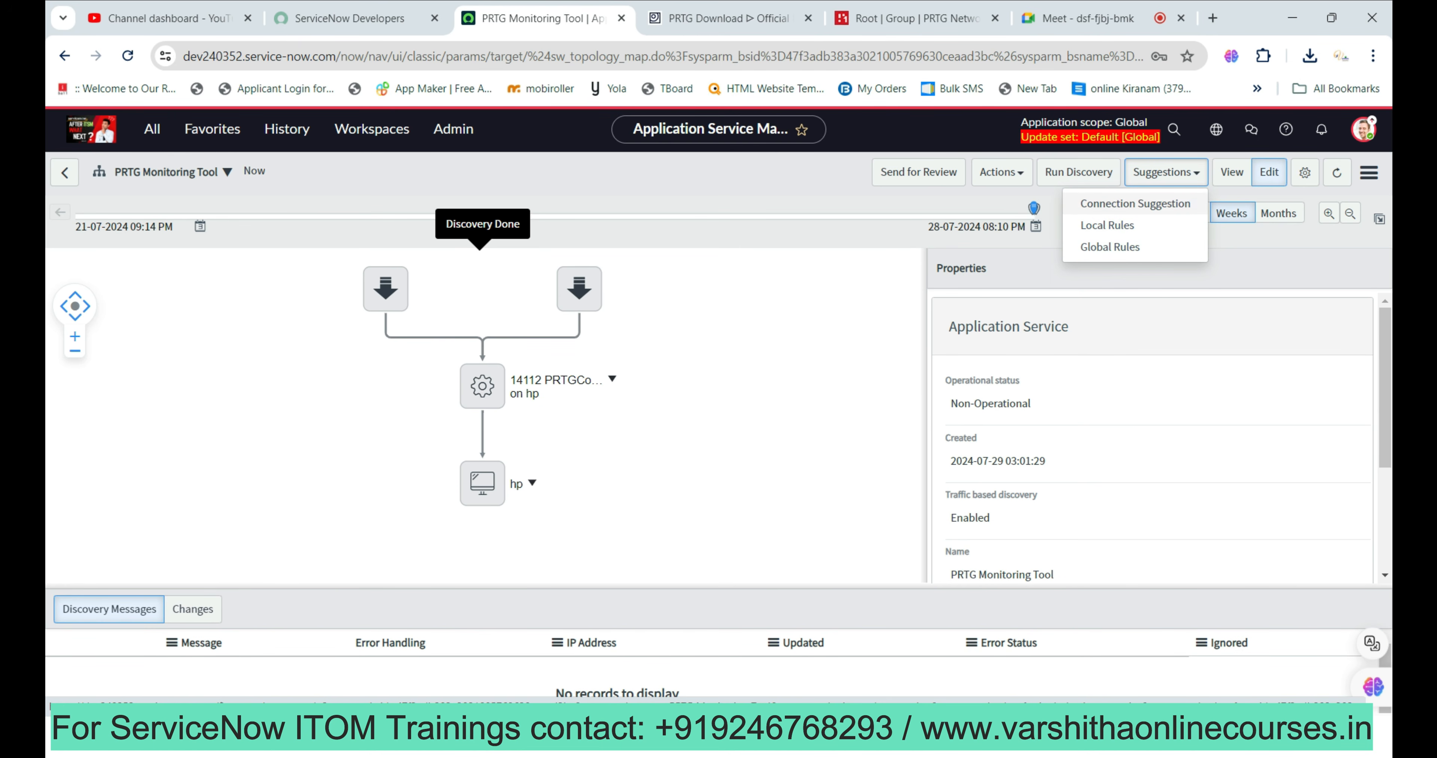
pyautogui.press('Escape')
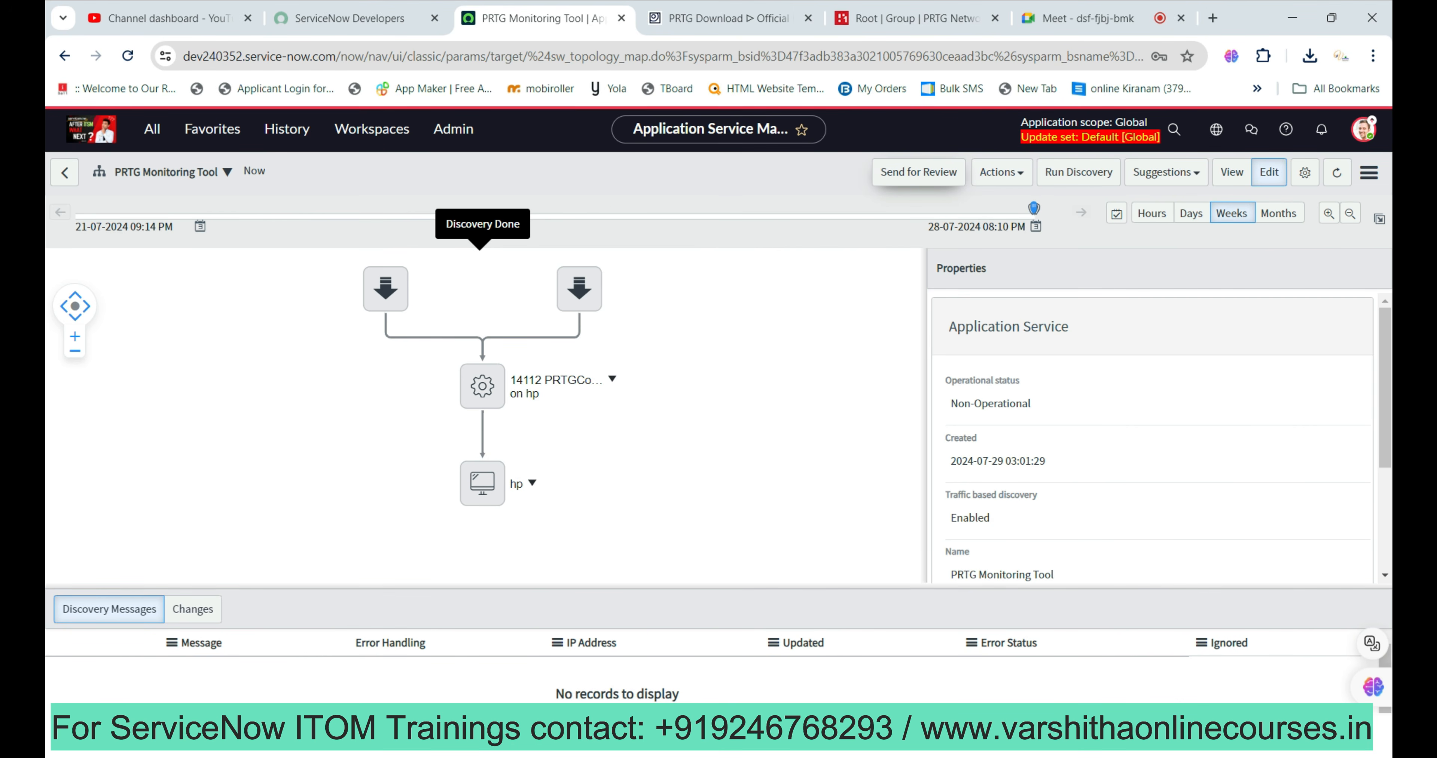
# Send the service map for review assigned to ITIL User, then dismiss the confirmation banner.
pyautogui.click(918, 172)
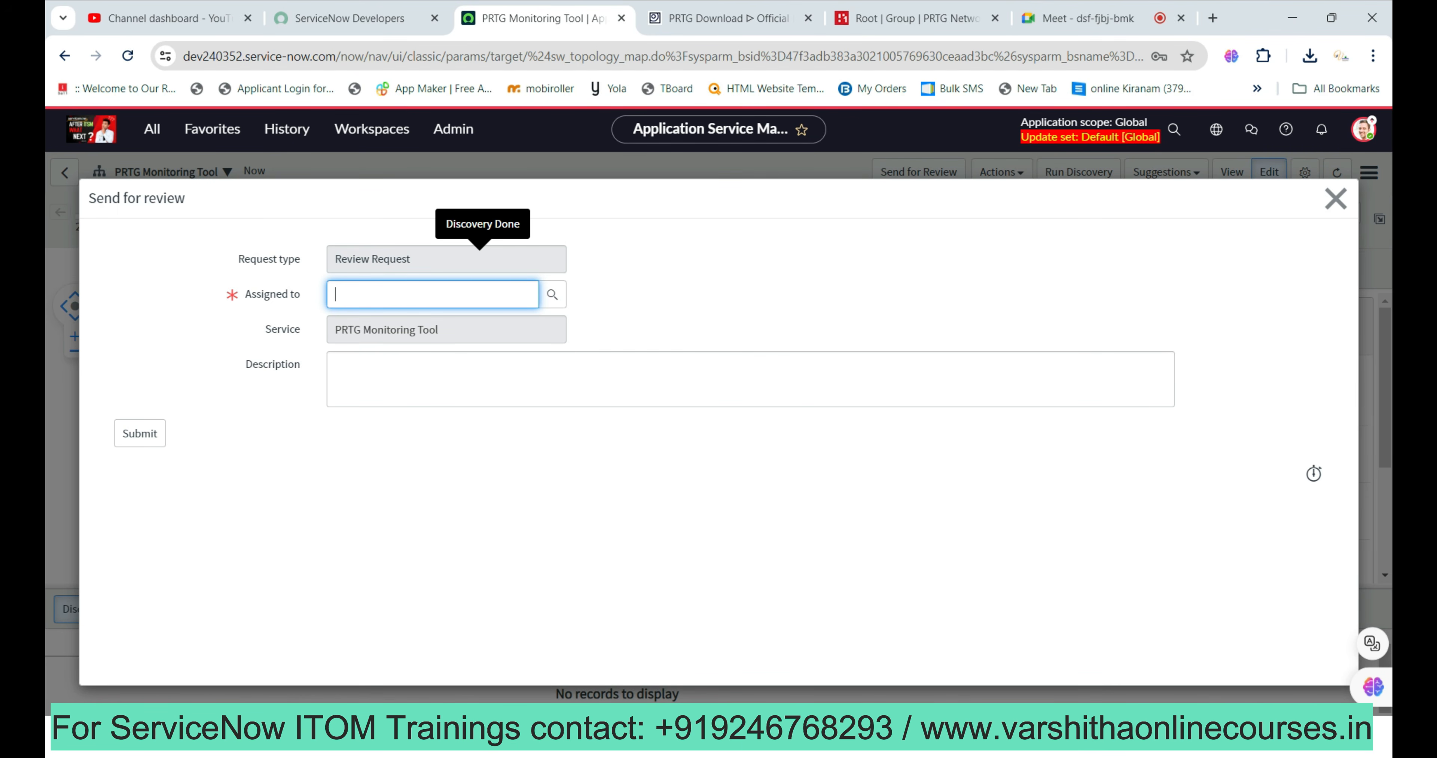
pyautogui.write('itil')
pyautogui.press('Down')
pyautogui.press('Return')
pyautogui.click(140, 434)
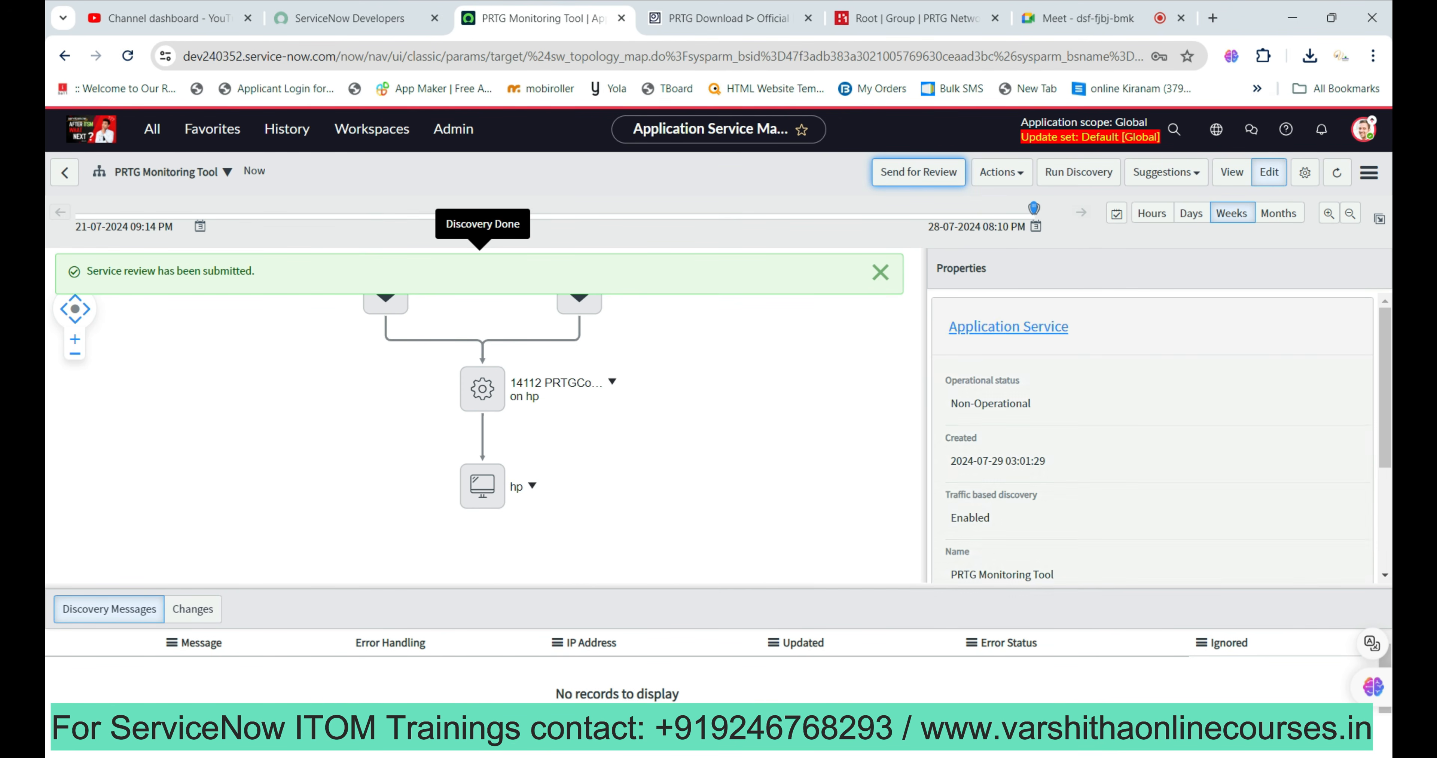
pyautogui.click(881, 272)
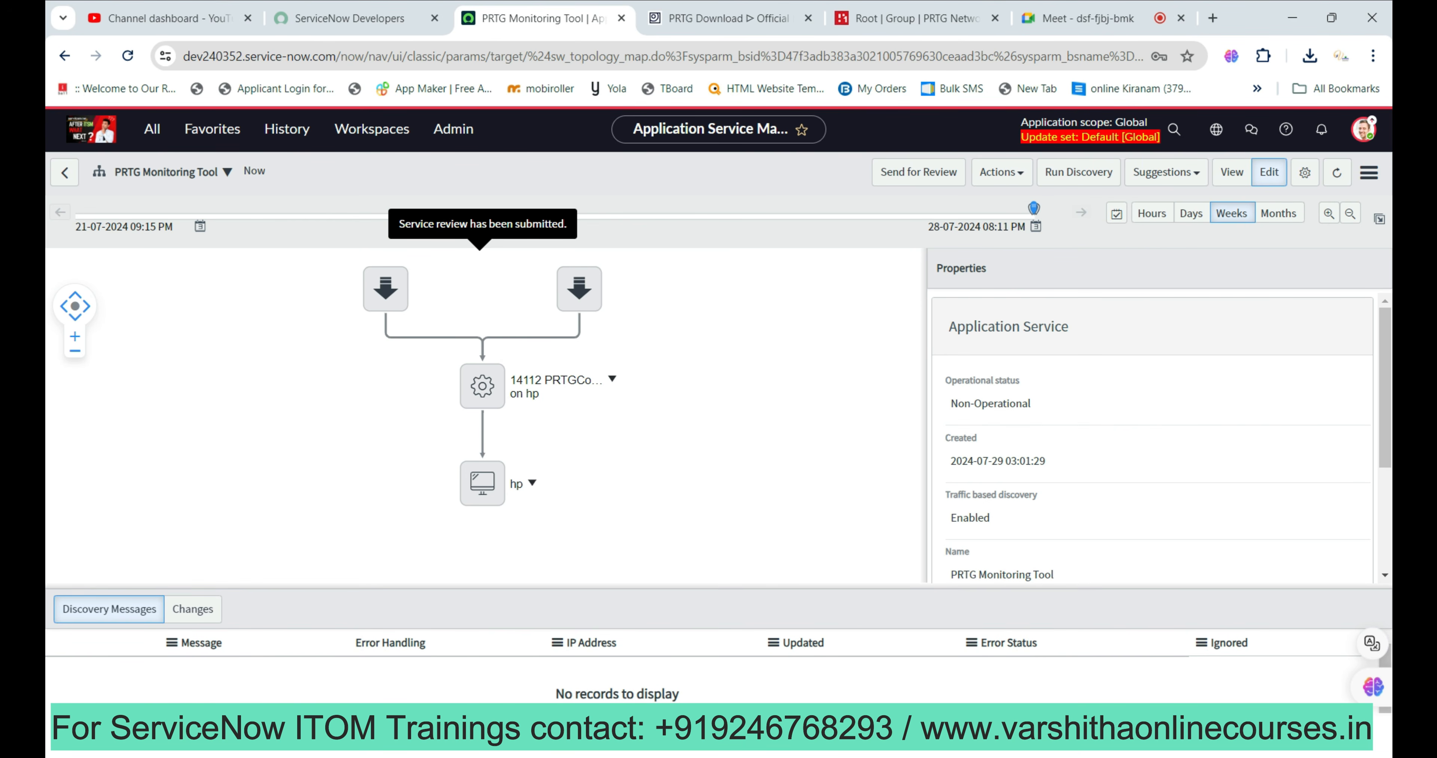
# Review the approve and reject actions while the map still shows Non-Operational status.
pyautogui.click(1002, 173)
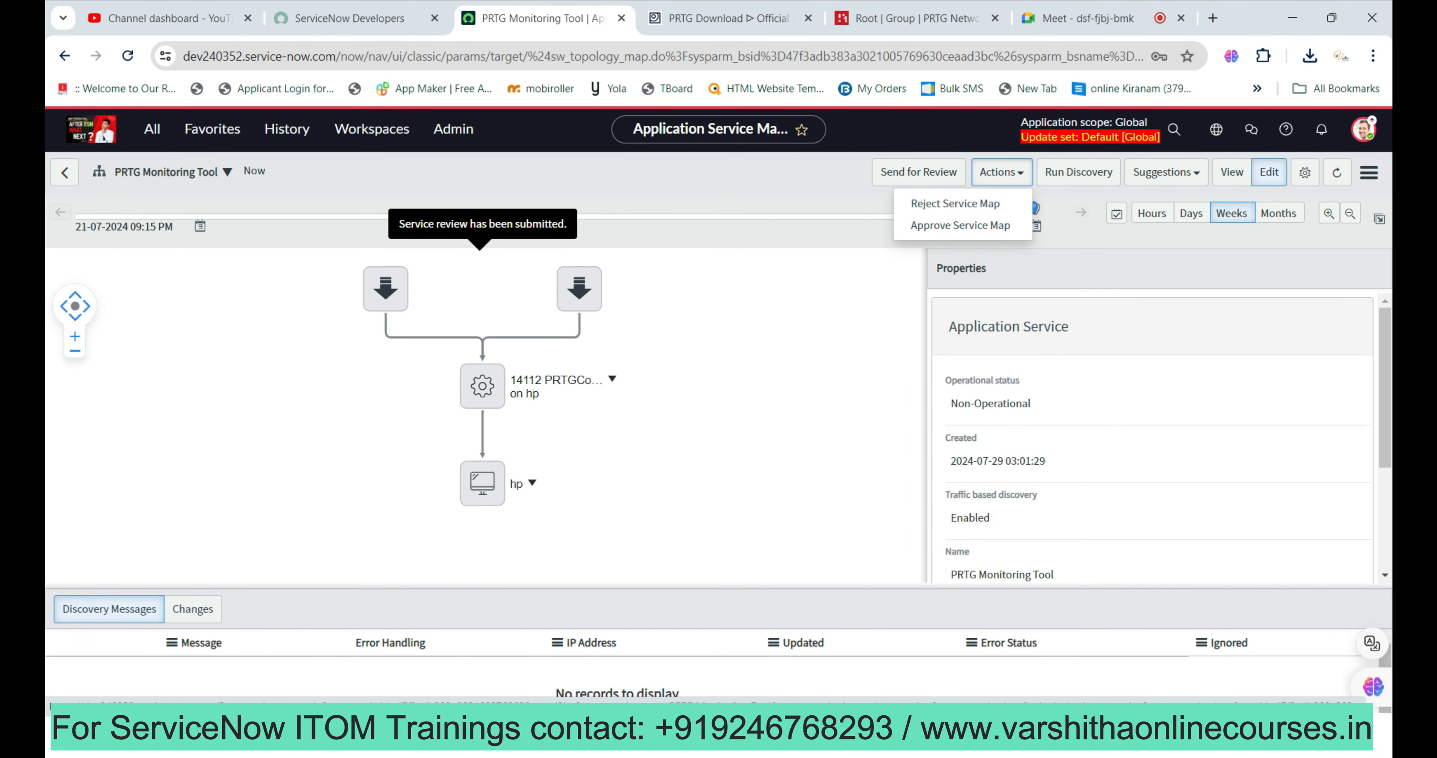
pyautogui.click(781, 329)
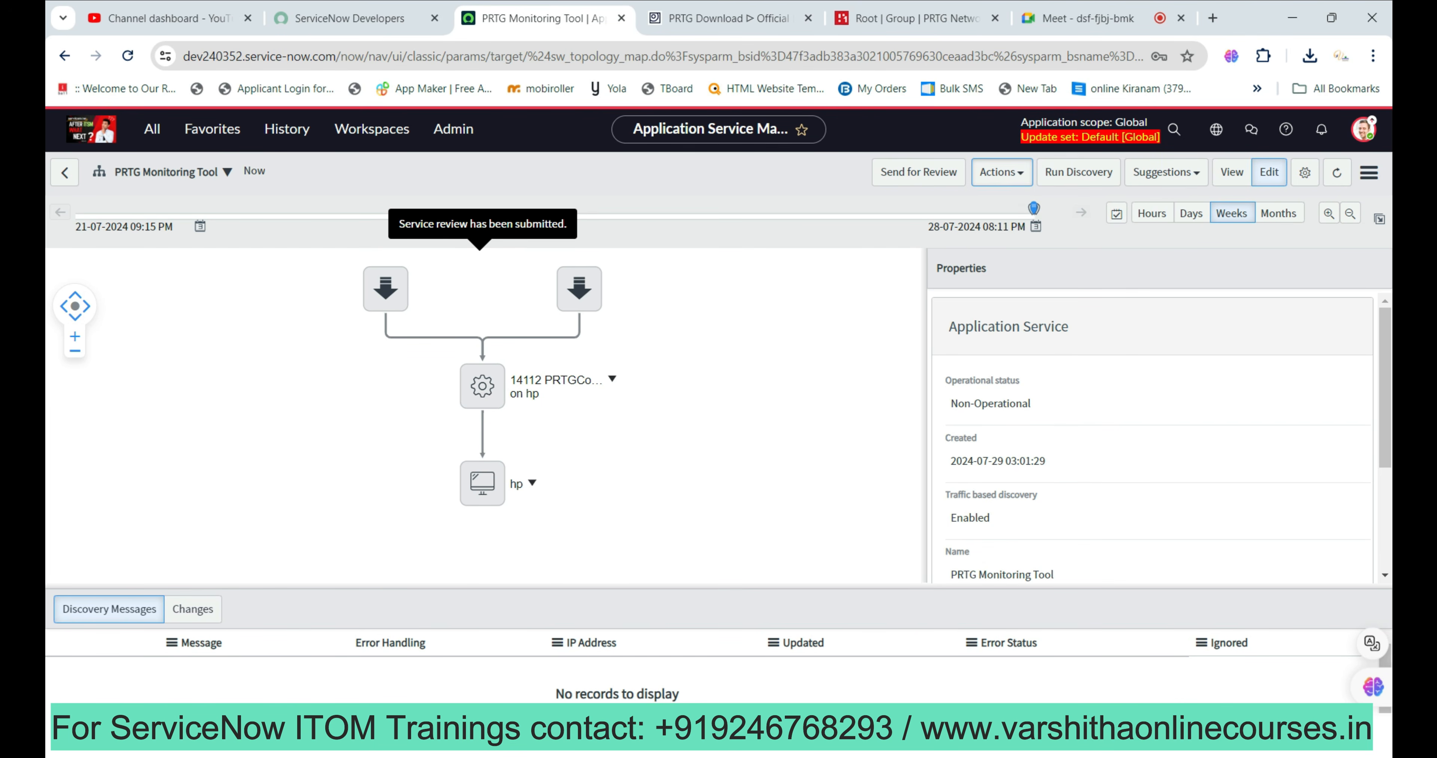
pyautogui.click(1002, 172)
pyautogui.click(781, 328)
pyautogui.click(1002, 172)
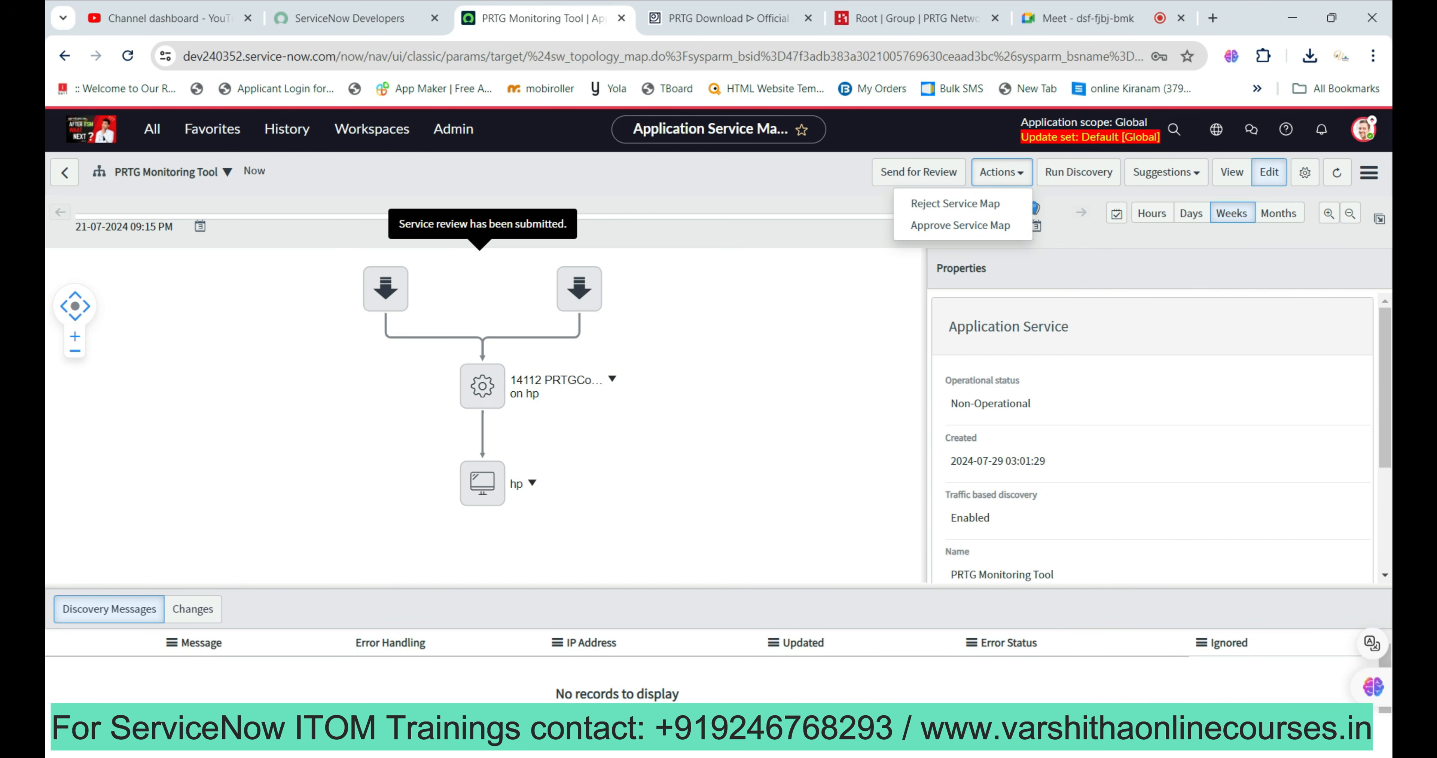
pyautogui.click(781, 329)
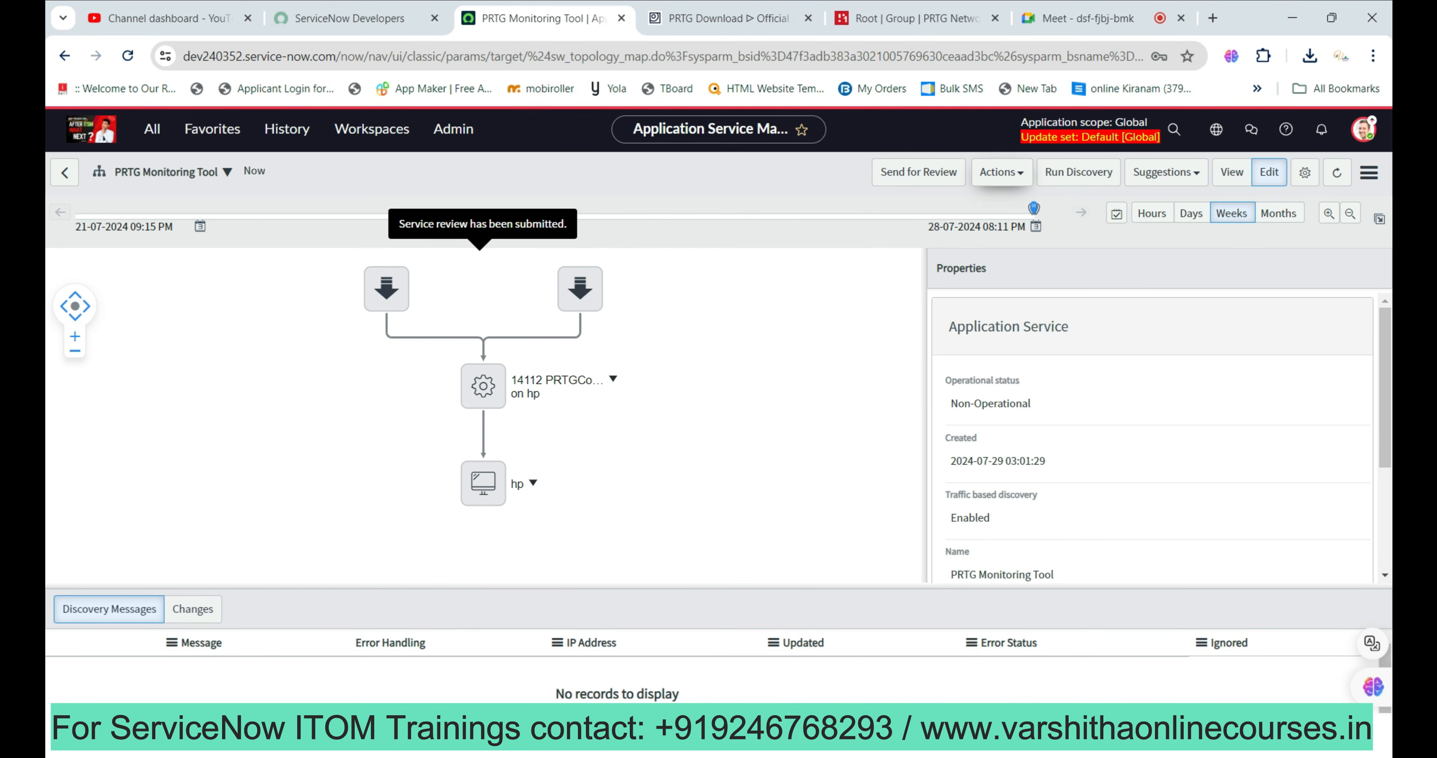
pyautogui.click(1002, 172)
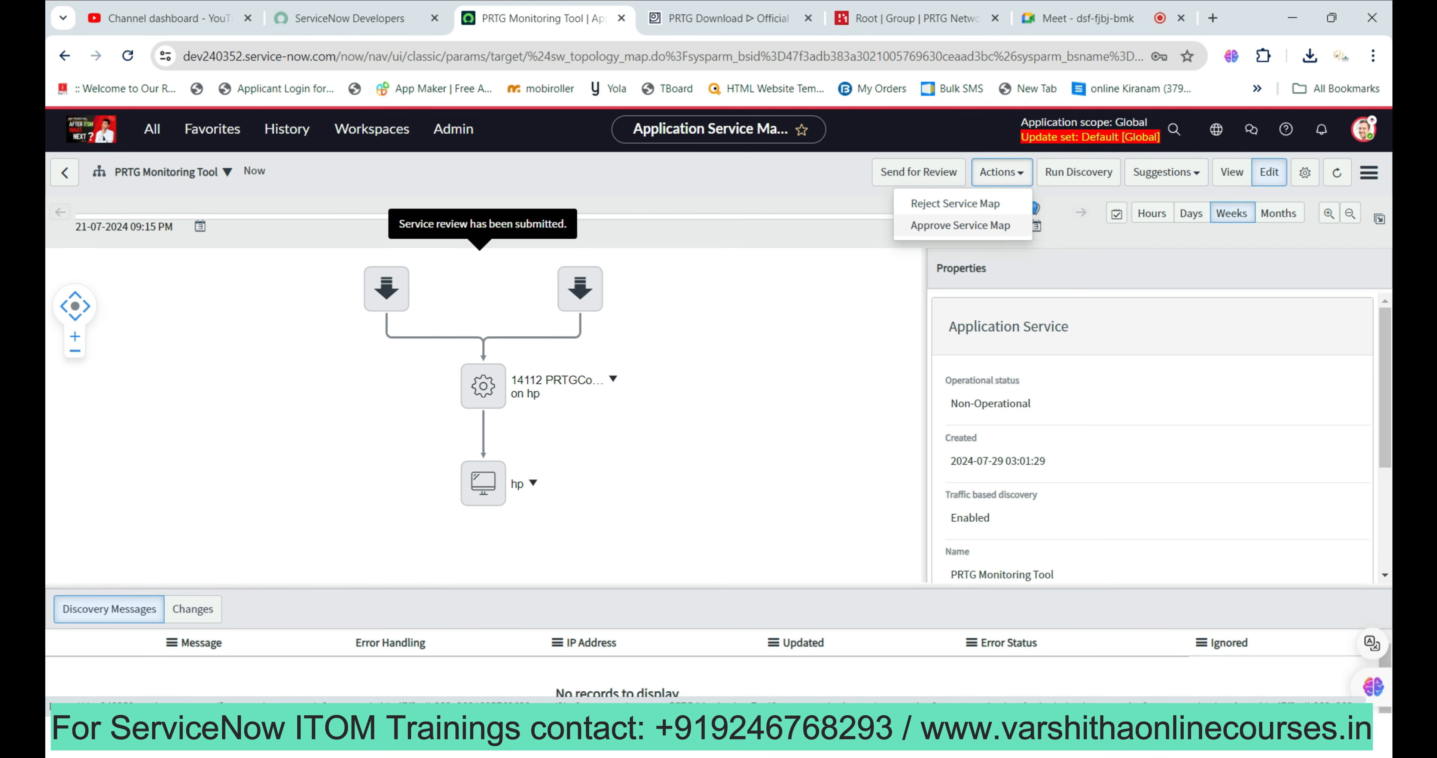
pyautogui.click(1082, 330)
pyautogui.moveTo(950, 403); pyautogui.dragTo(1031, 403)
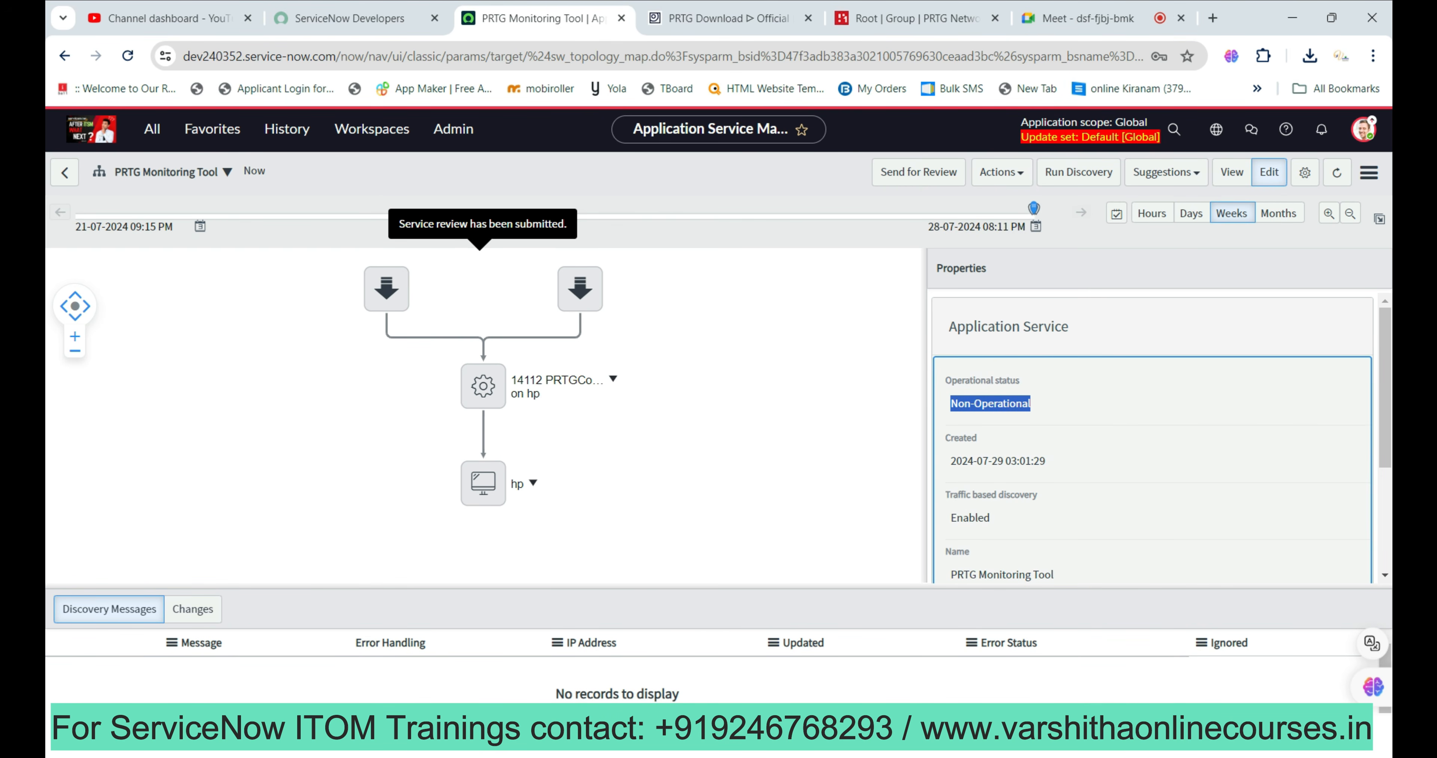
# Choose Approve Service Map from Actions and dismiss the approval success banner.
pyautogui.click(1002, 172)
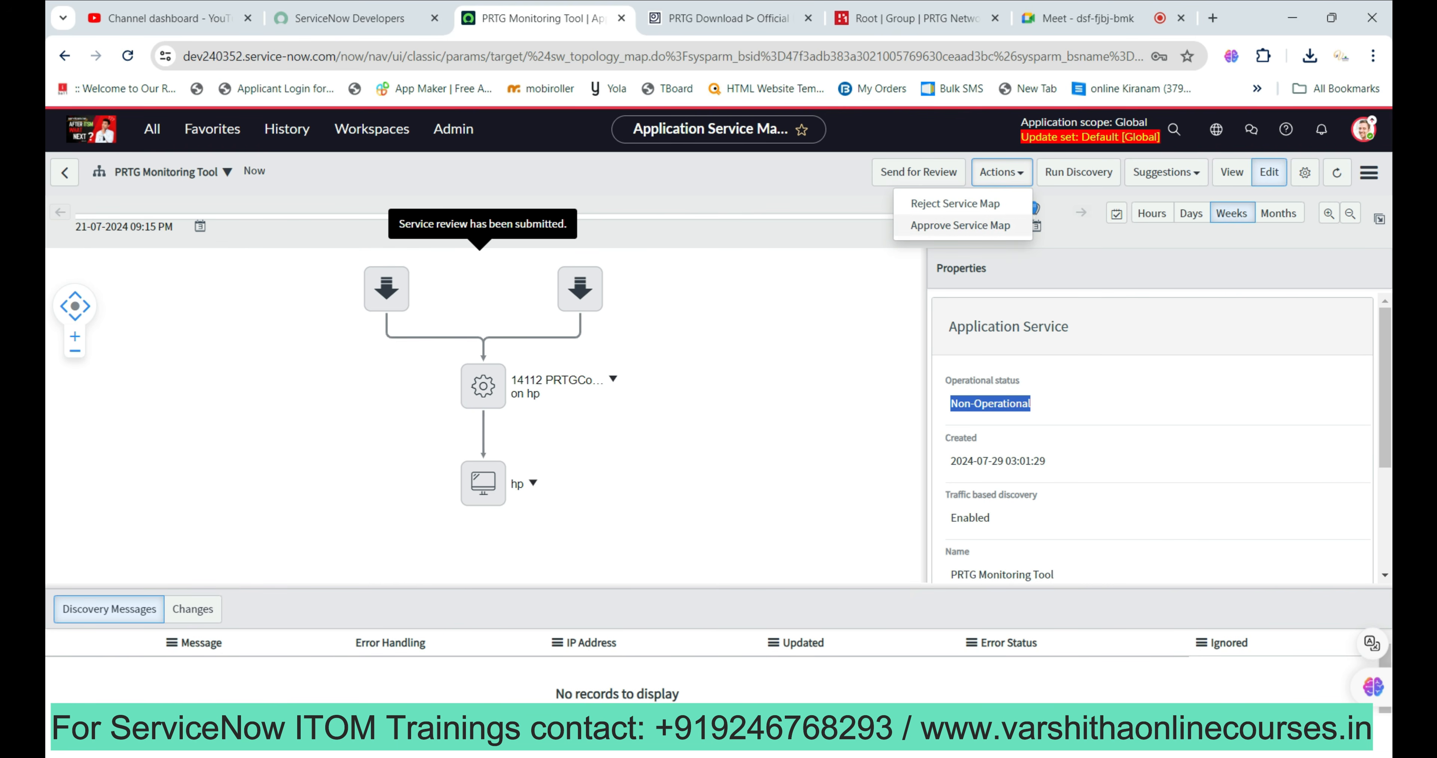
pyautogui.click(960, 225)
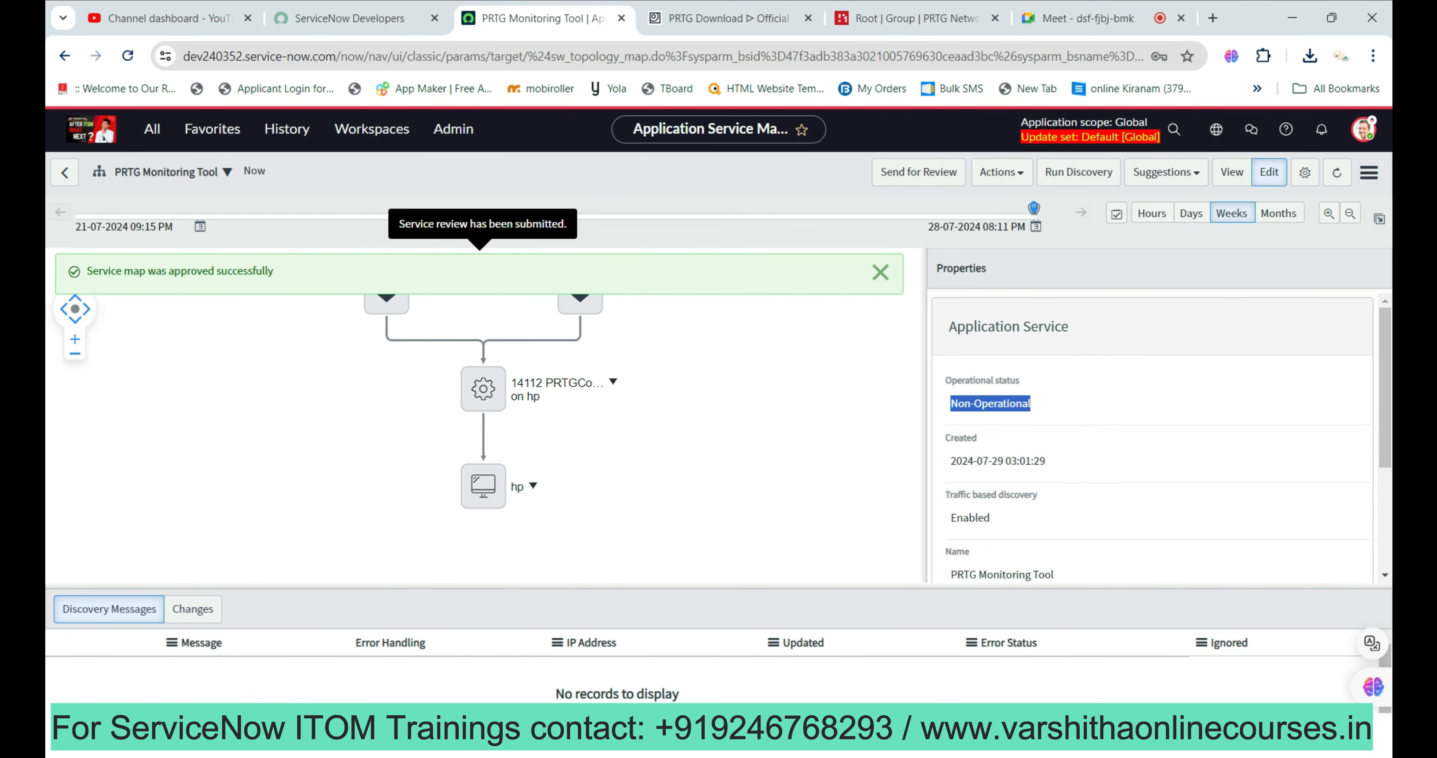
pyautogui.click(880, 272)
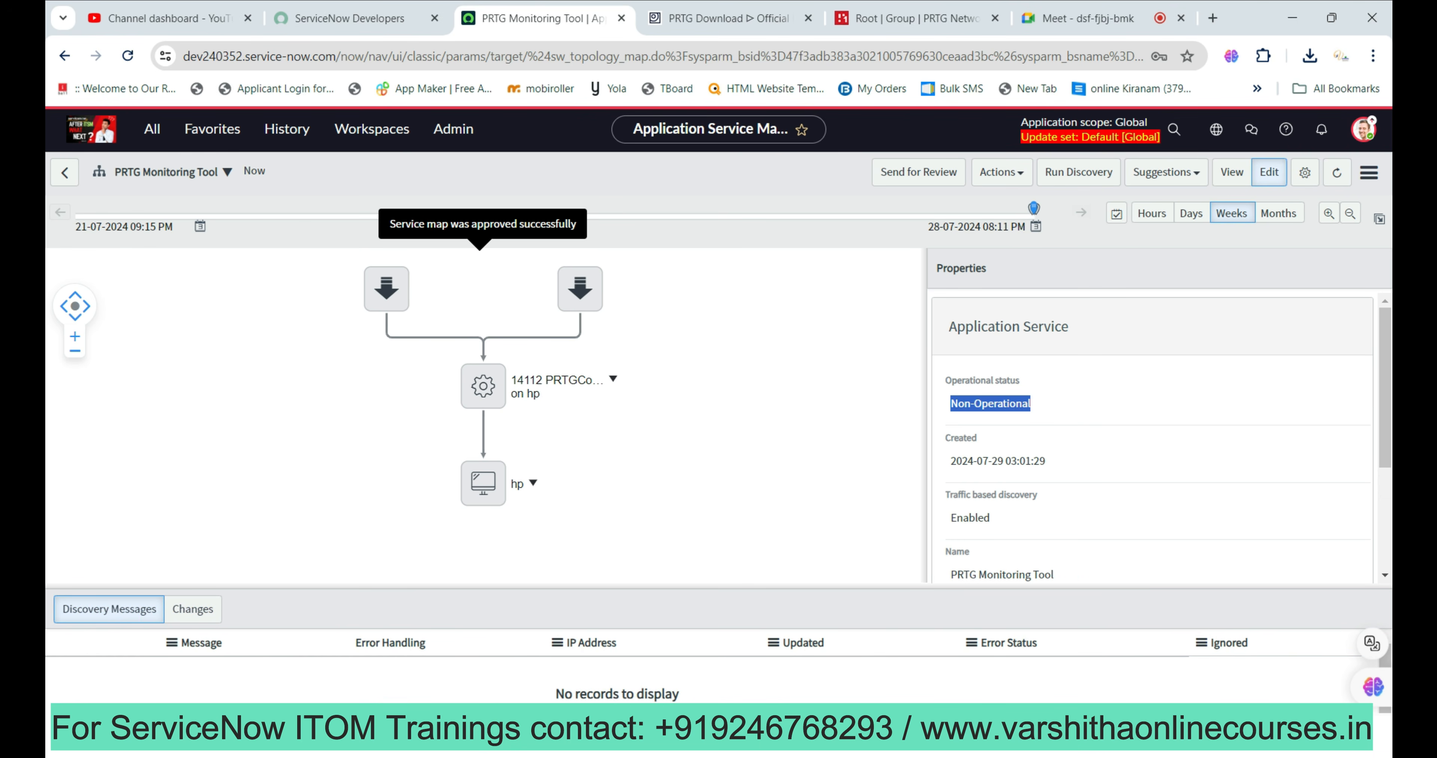
# Reload the page and confirm Operational status with both 192.168.29.155:8080 entry points.
pyautogui.click(127, 56)
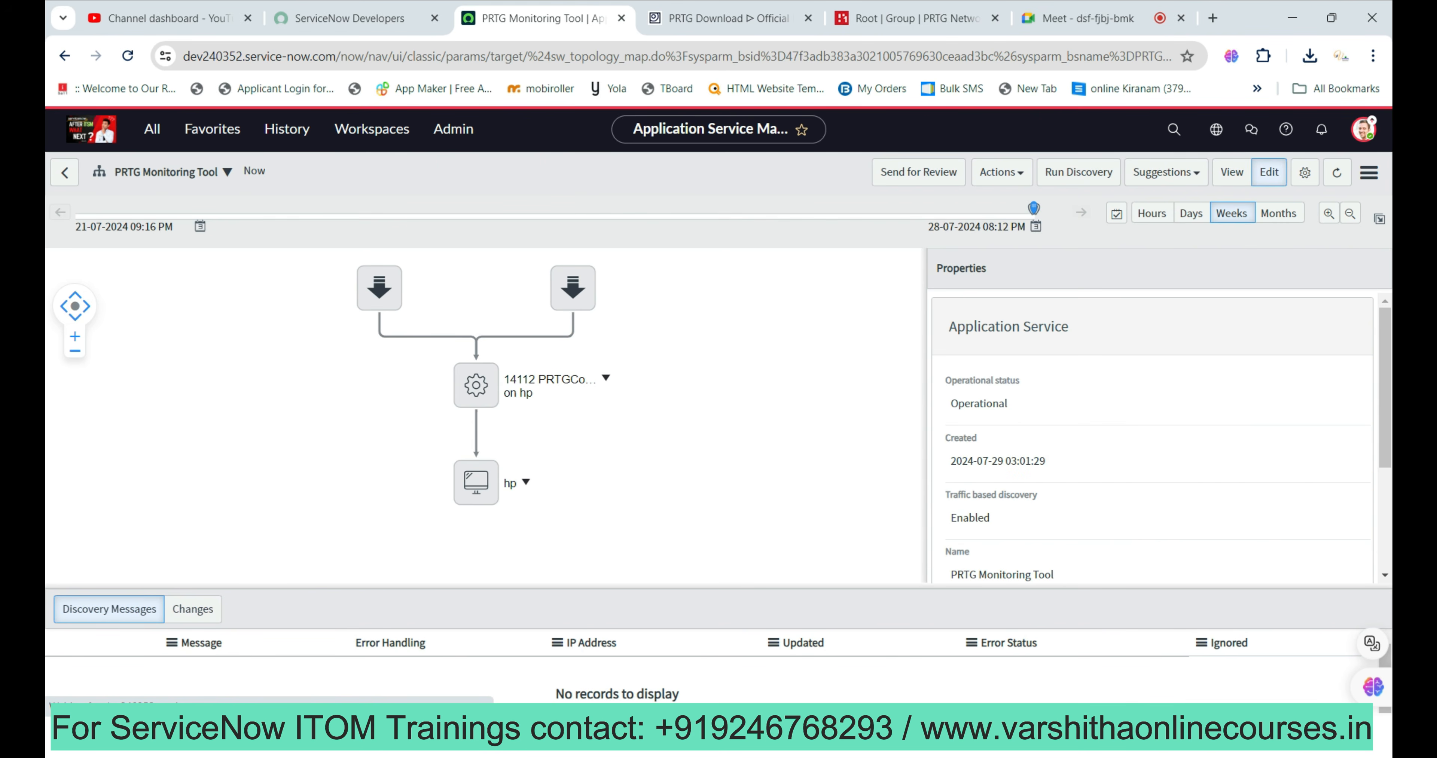
pyautogui.moveTo(1011, 404); pyautogui.dragTo(950, 404)
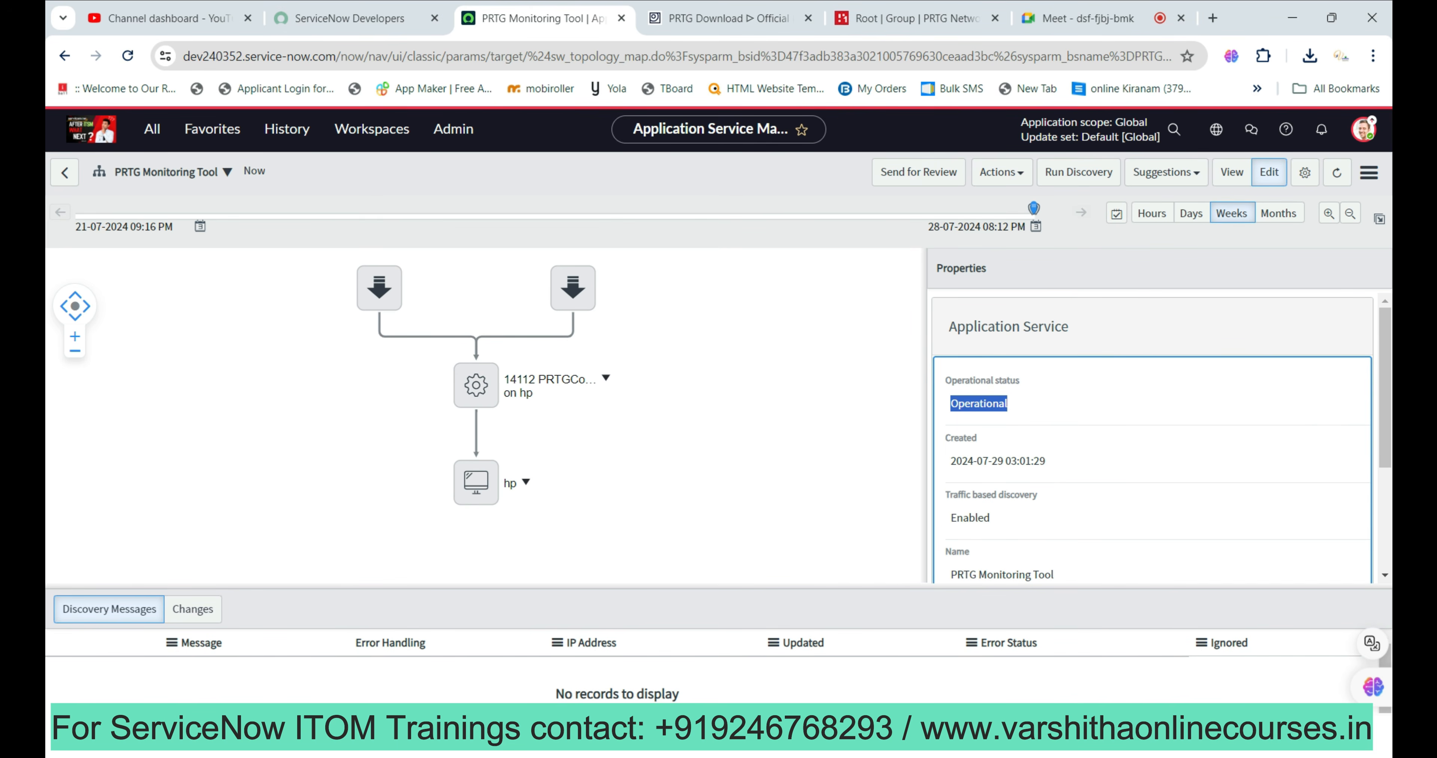
pyautogui.scroll(-3, 1152, 446)
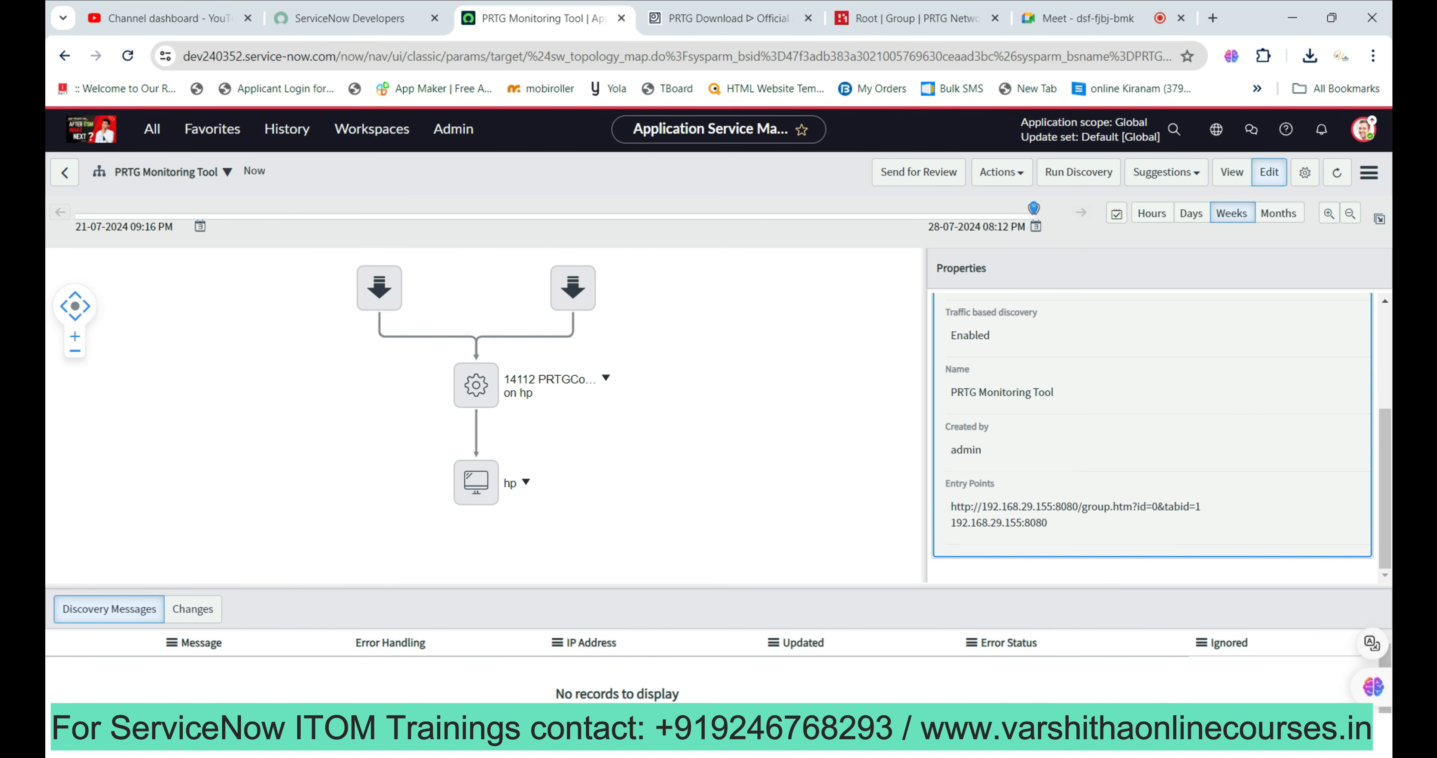
pyautogui.scroll(3, 1152, 441)
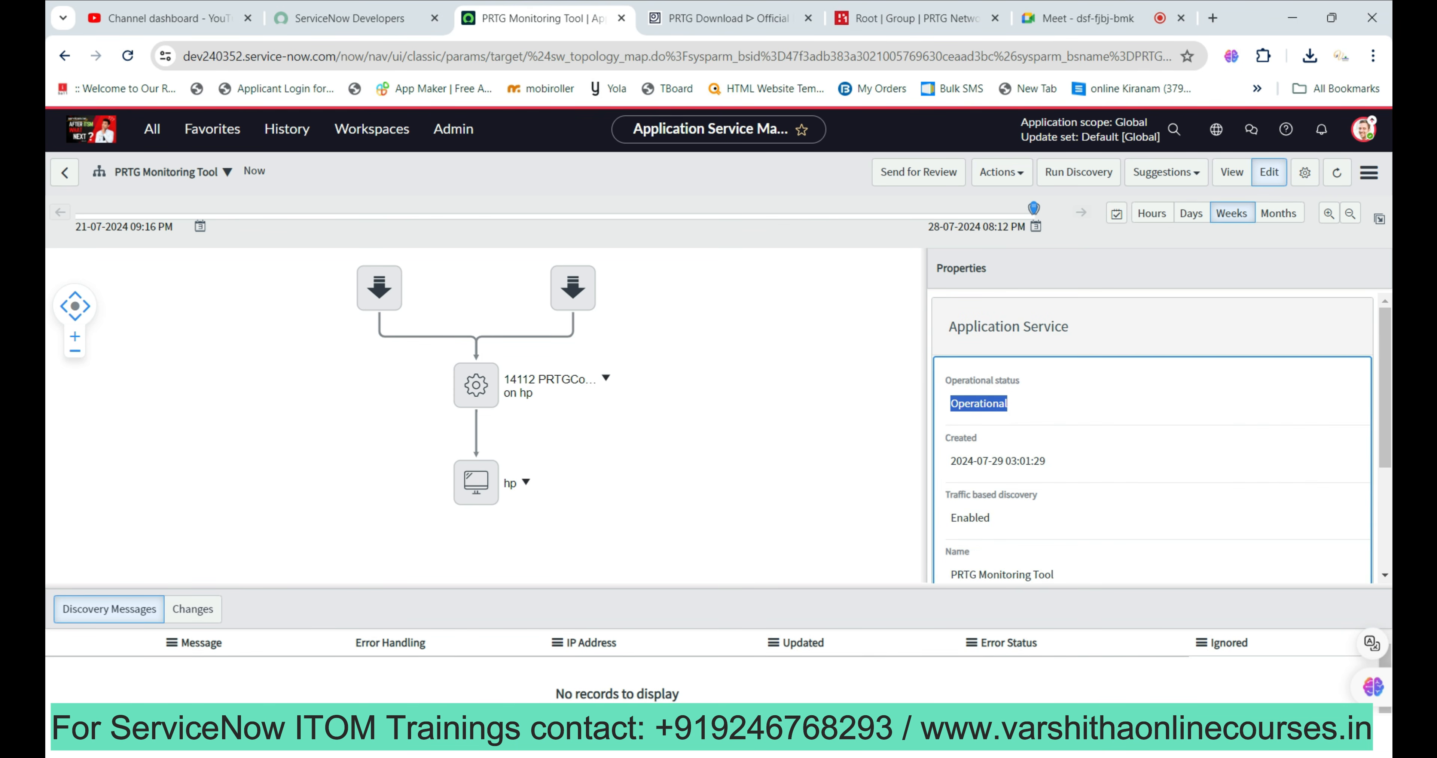